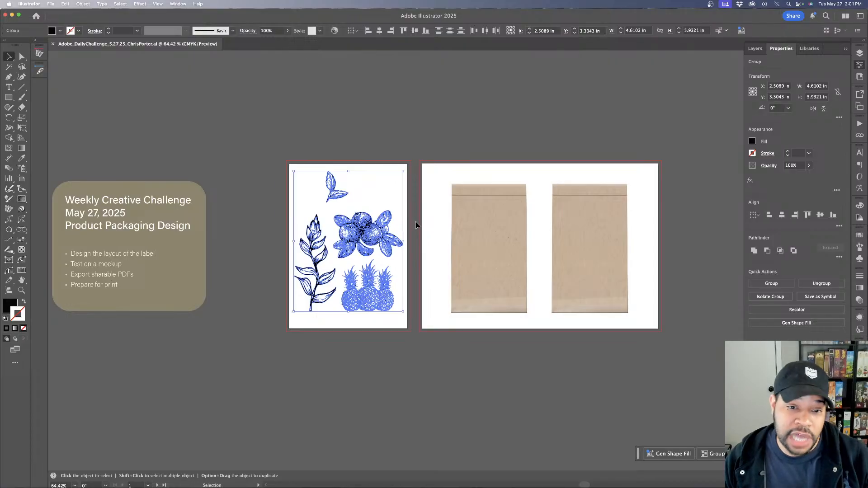
Examine the botanical illustrations, the two blank kraft bag mockups and the dimensions of the first artboard
key(super+=)
key(super+=)
click(473, 190)
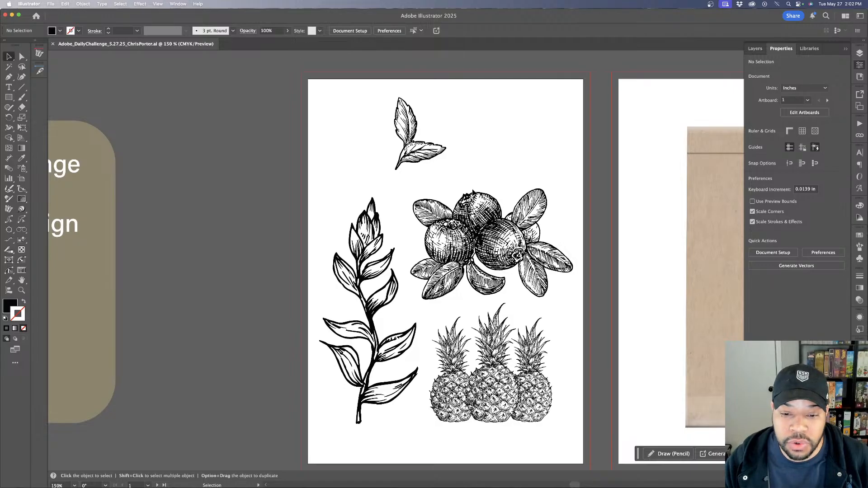
scroll(473, 193, down, 3)
scroll(473, 194, right, 5)
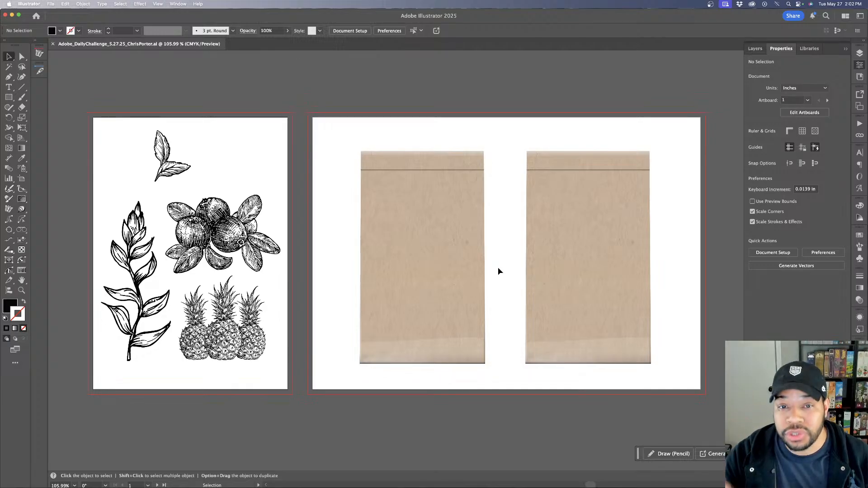
scroll(499, 271, down, 3)
scroll(499, 271, left, 1)
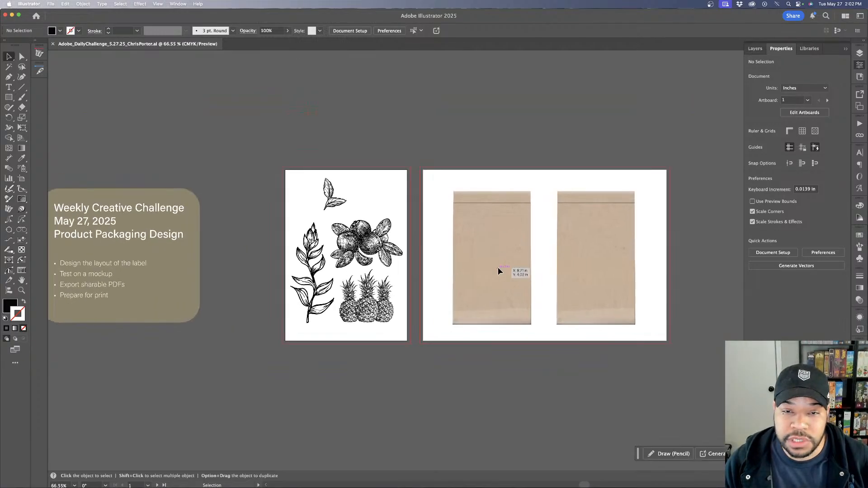
scroll(498, 271, left, 1)
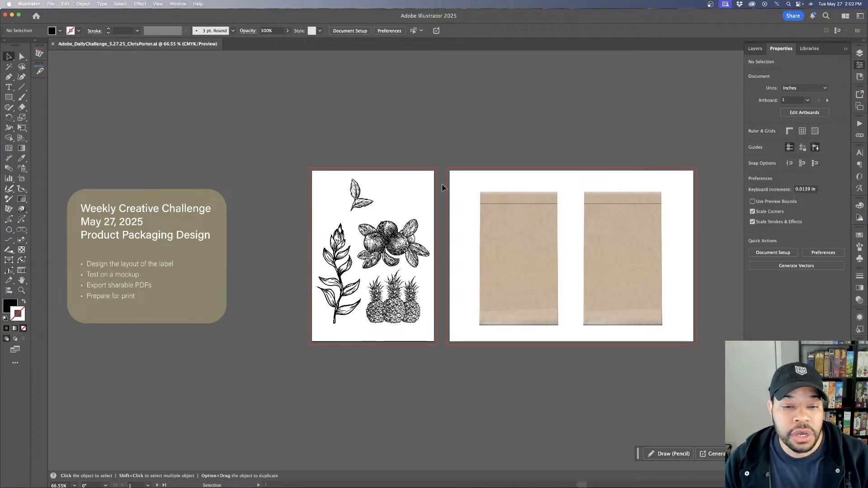
key(shift+o)
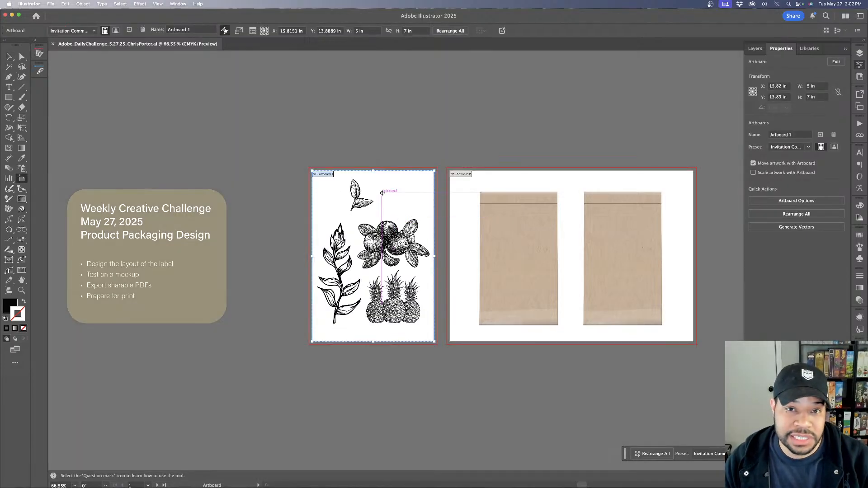
key(v)
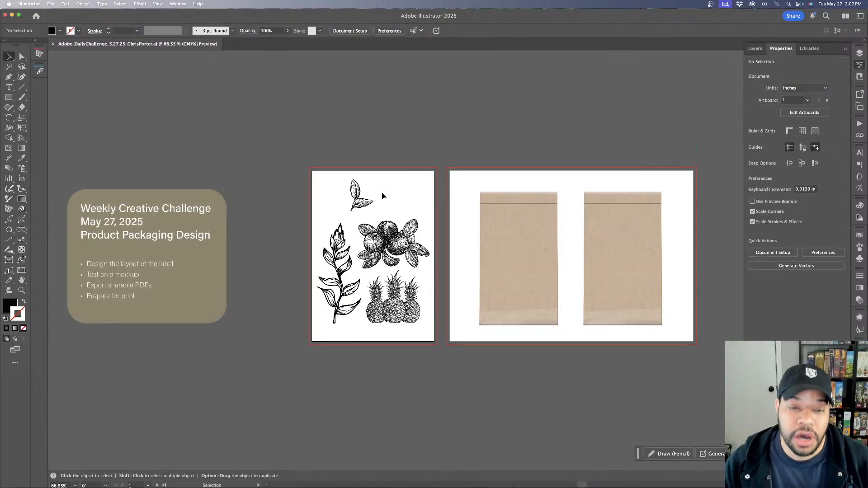
Place a line of point text below the artboards and enlarge it to about 56 pt
key(t)
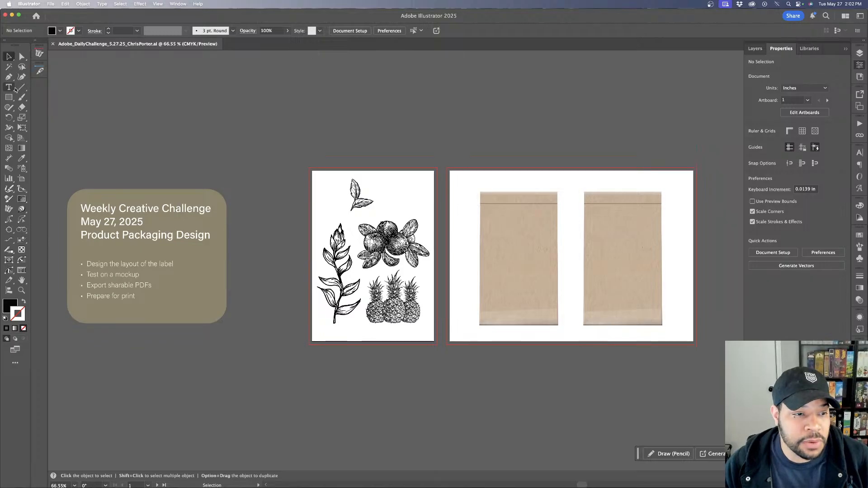
scroll(424, 221, down, 2)
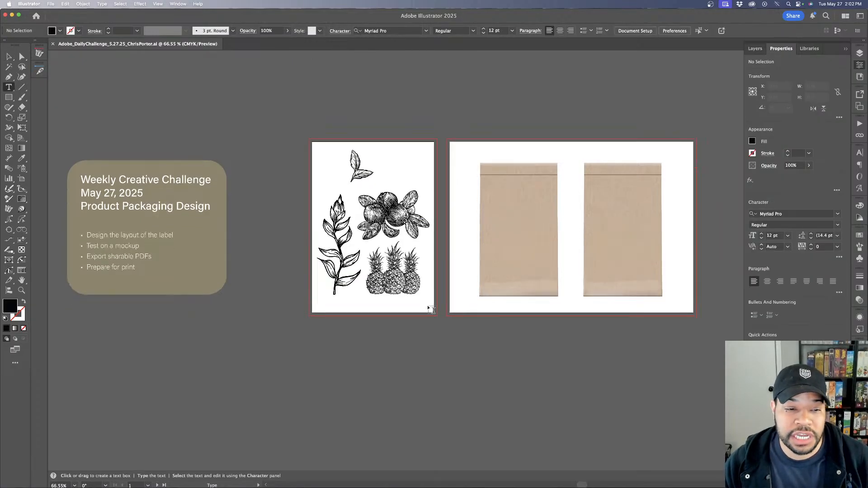
scroll(429, 306, up, 2)
click(418, 339)
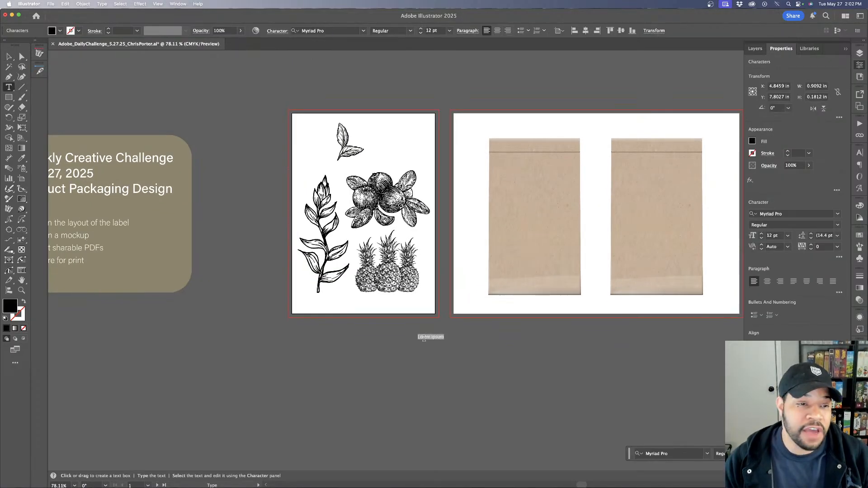
key(Escape)
drag(431, 340, 437, 361)
Replace the placeholder text with "DAZE COFFEE CO."
triple_click(434, 355)
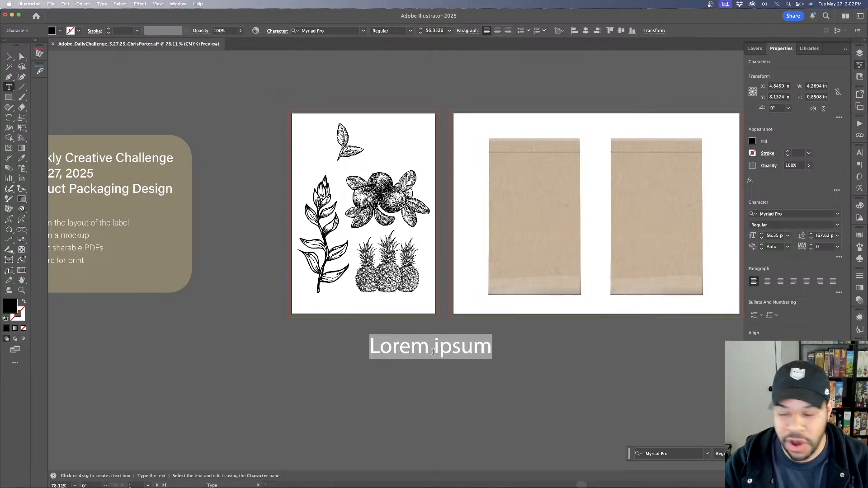
text(Da)
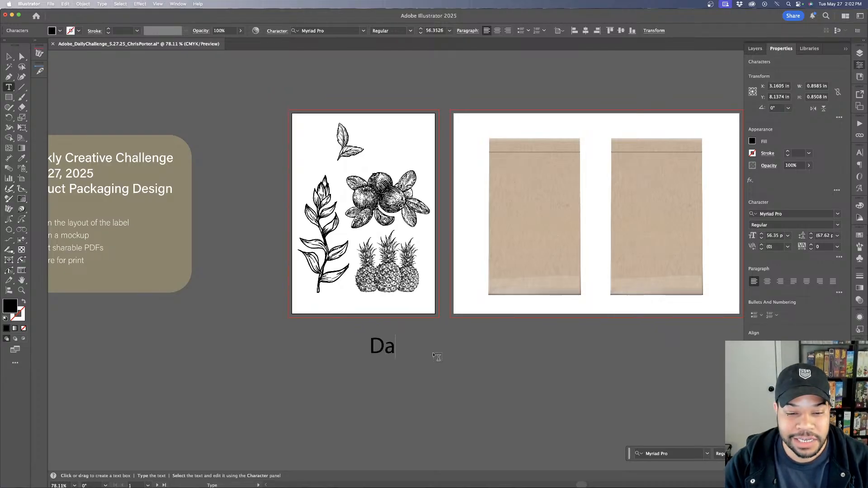
key(BackSpace)
text(AZE)
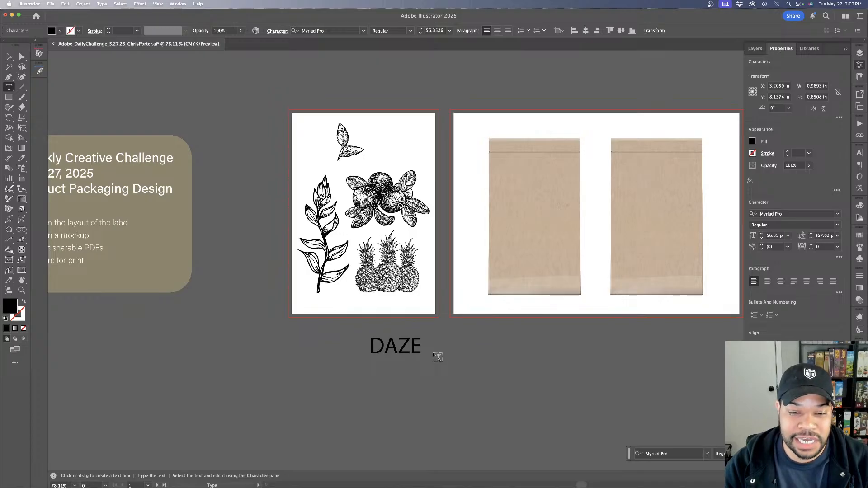
text( COFE)
key(BackSpace)
text(FEE)
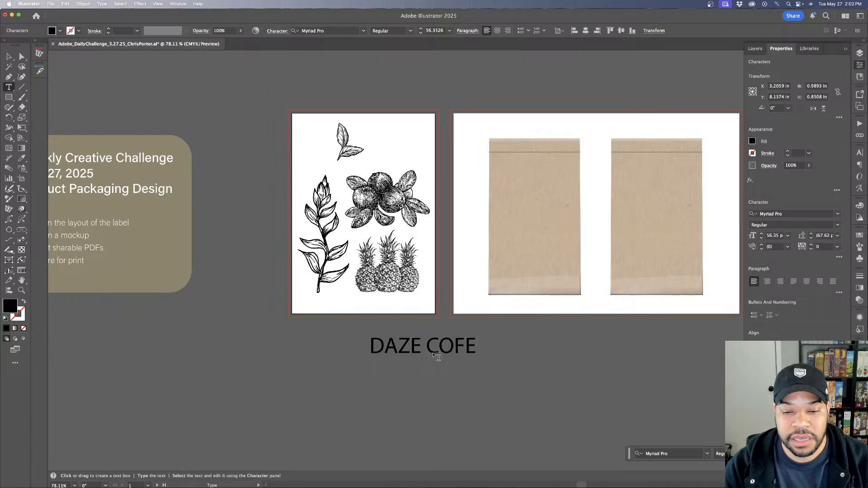
key(BackSpace)
key(BackSpace)
text(FEE CO)
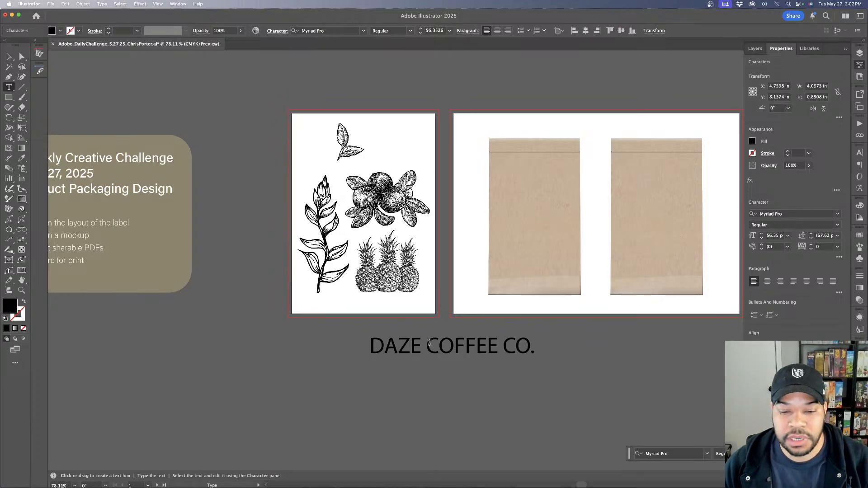
text(.)
Split "COFFEE CO." off into its own text object directly below "DAZE" and select both text lines
drag(429, 344, 545, 339)
key(cmd+c)
key(BackSpace)
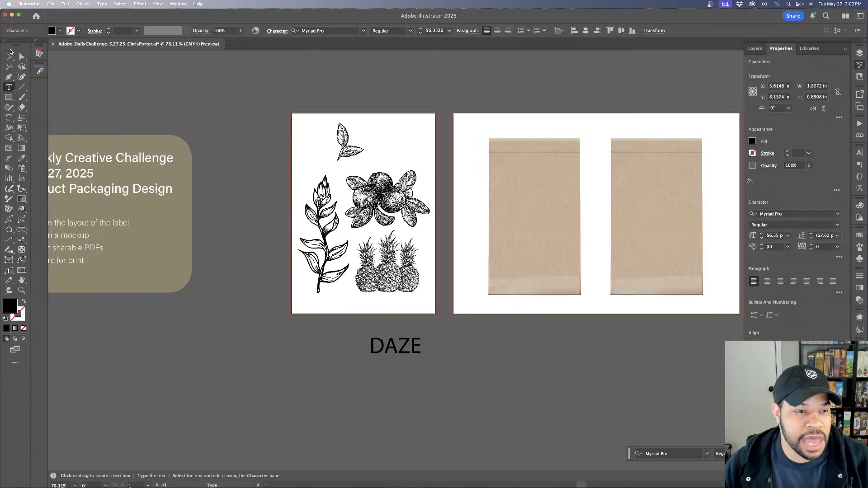
click(10, 54)
key(cmd+v)
drag(430, 260, 415, 372)
shift+click(406, 357)
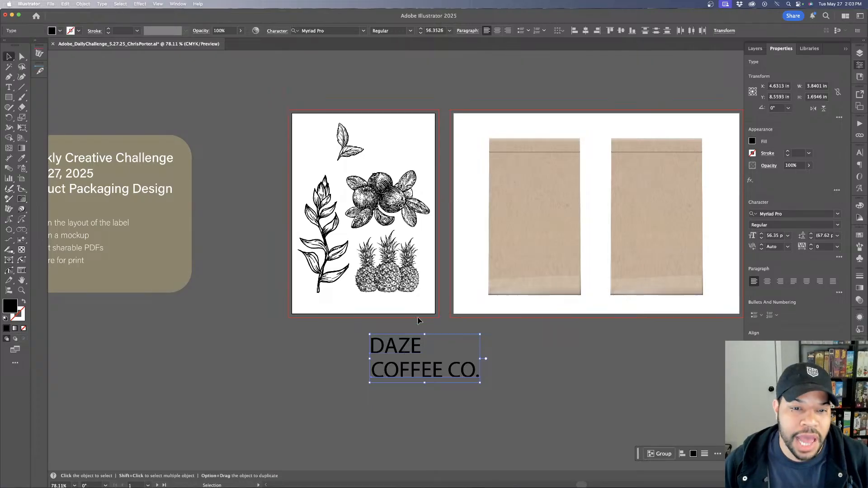
Move the botanical illustrations off the label artboard to its lower-left side and place the two text lines on the artboard
drag(428, 300, 313, 122)
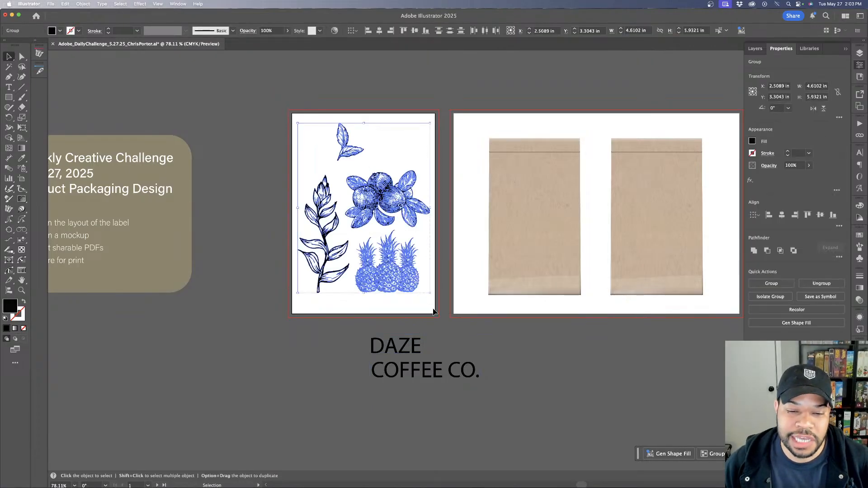
click(438, 326)
drag(379, 202, 235, 367)
drag(426, 374, 367, 233)
click(373, 275)
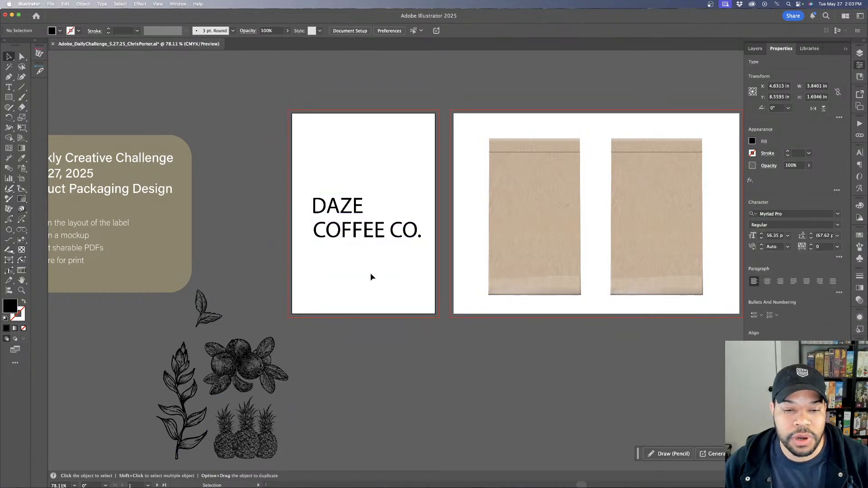
Draw a black rectangle about 1.24 × 0.63 in below the artboards and place a copy beside it
click(9, 98)
mouse_move(375, 342)
mouse_down()
mouse_move(411, 360)
mouse_move(446, 356)
mouse_up()
key(v)
scroll(277, 345, down, 3)
scroll(280, 339, down, 1)
click(286, 325)
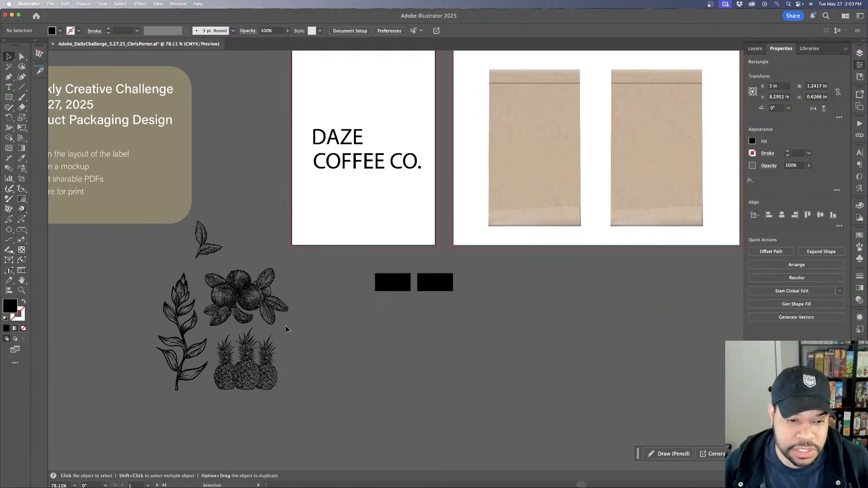
Examine the leaf sprig, flower stem, berry cluster and pineapple illustrations individually
scroll(242, 347, up, 5)
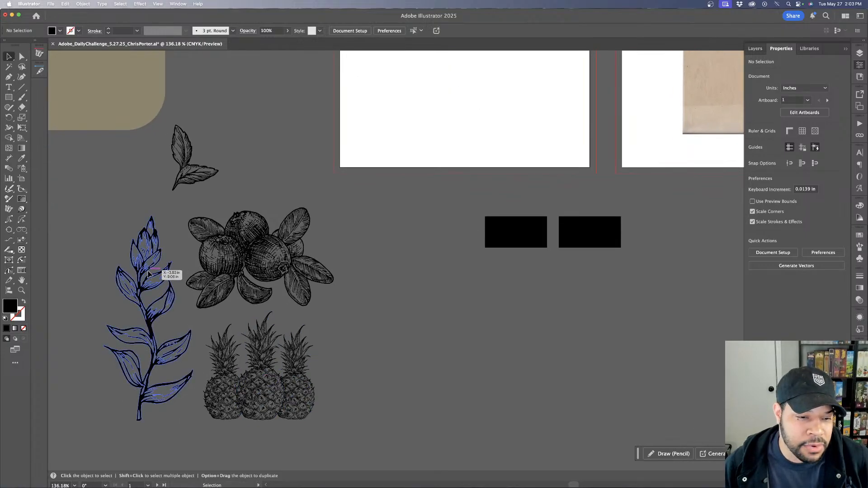
click(165, 274)
click(176, 224)
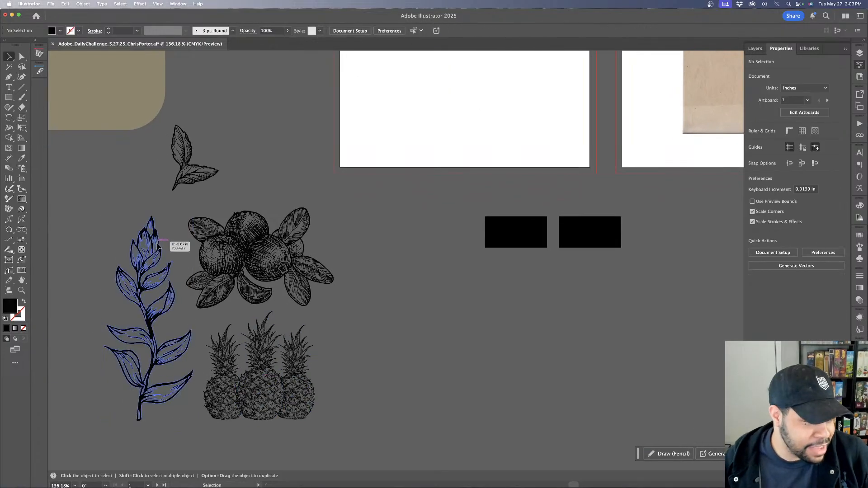
click(167, 245)
click(216, 170)
click(223, 168)
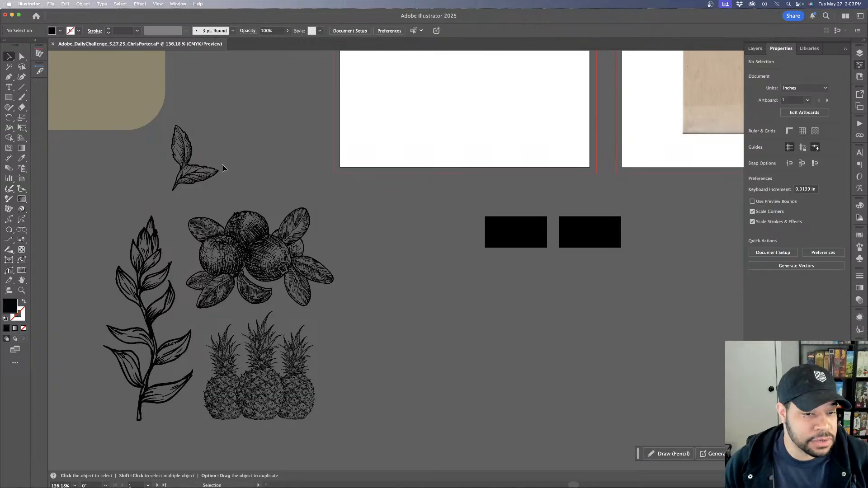
click(218, 170)
click(290, 254)
click(311, 248)
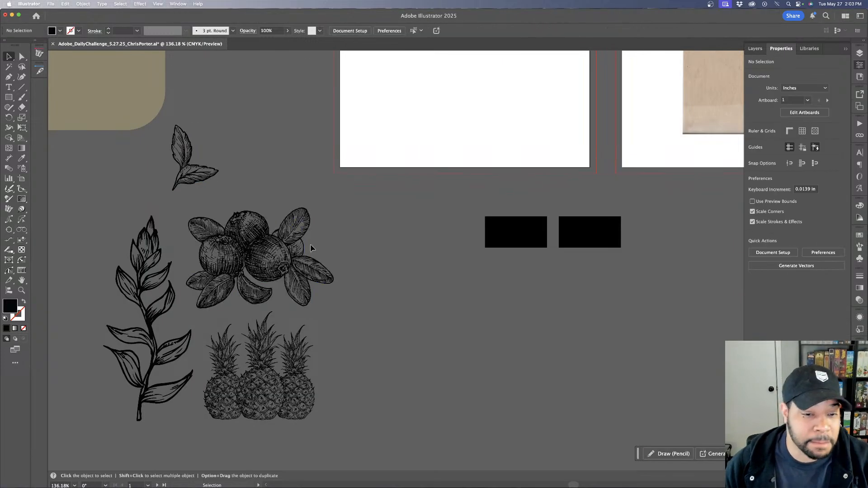
scroll(311, 248, down, 5)
click(295, 261)
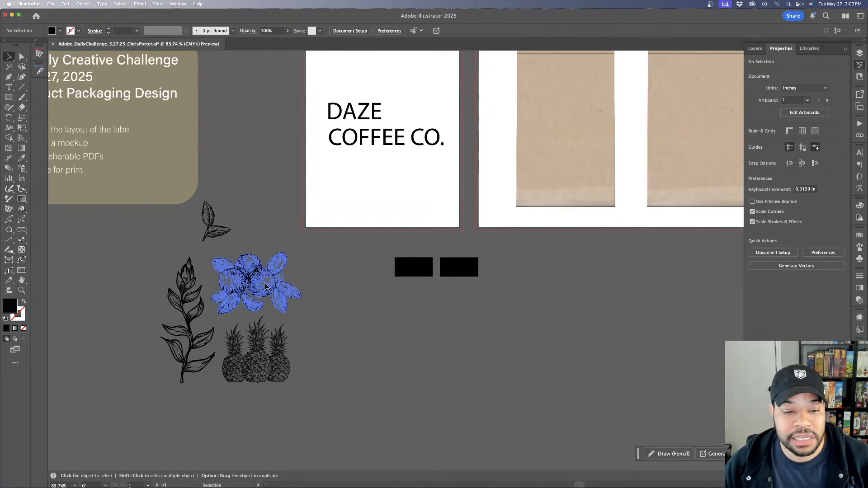
click(287, 345)
click(287, 348)
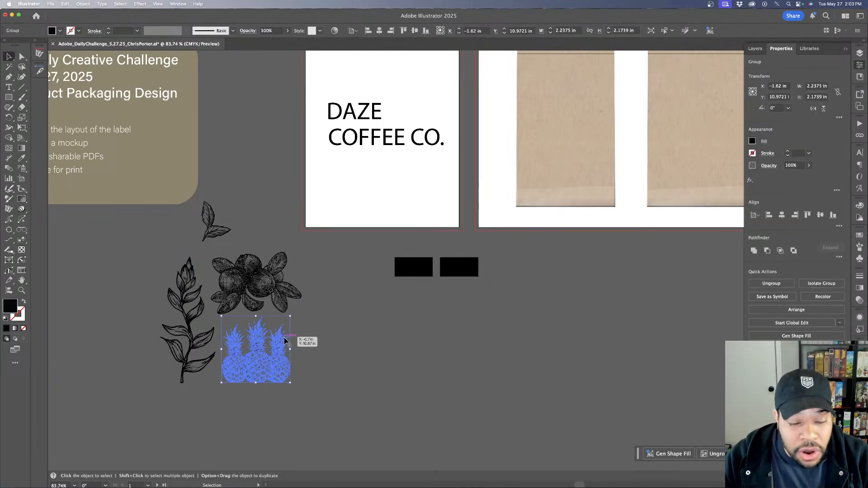
click(184, 235)
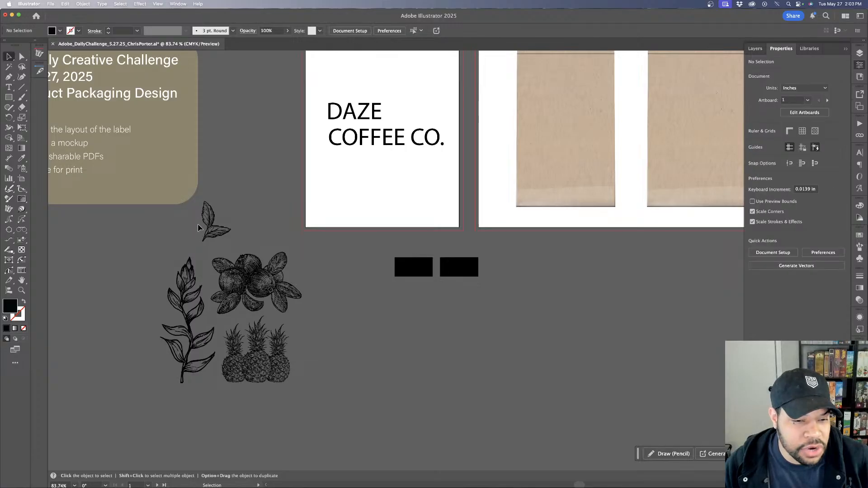
drag(200, 288, 204, 288)
click(240, 239)
click(228, 233)
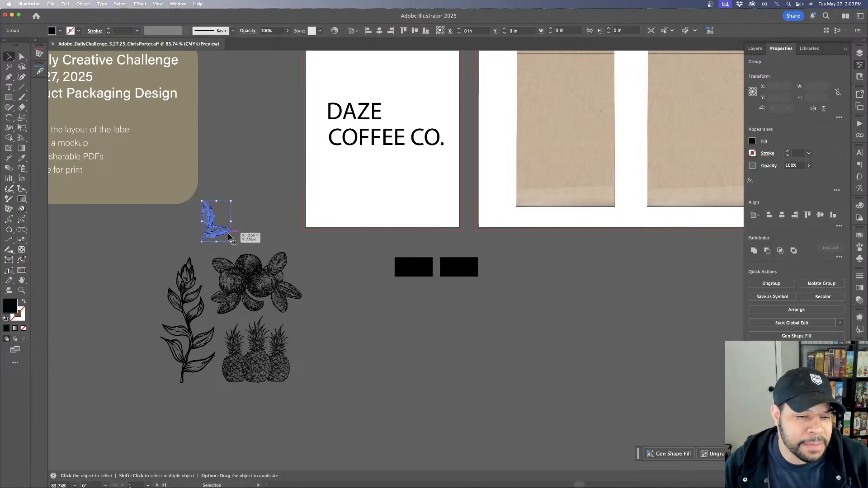
click(257, 230)
Duplicate the pair of black rectangles alongside the originals to form a row of four
scroll(345, 258, up, 3)
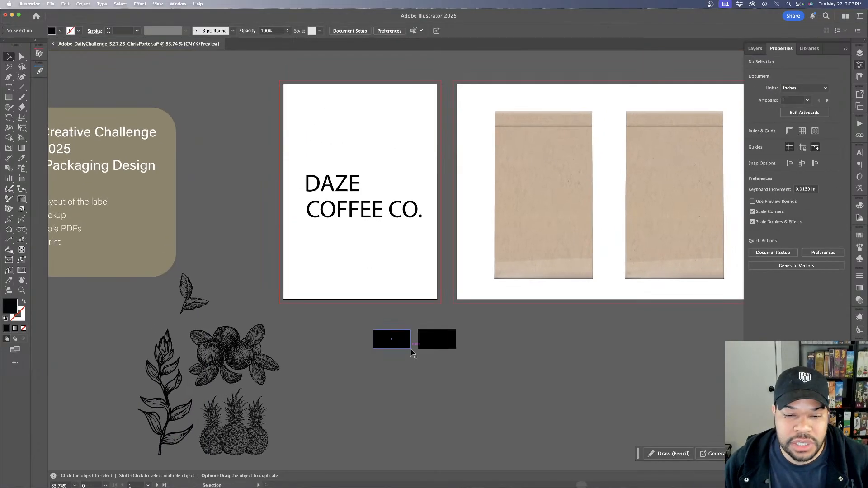
drag(409, 326, 523, 346)
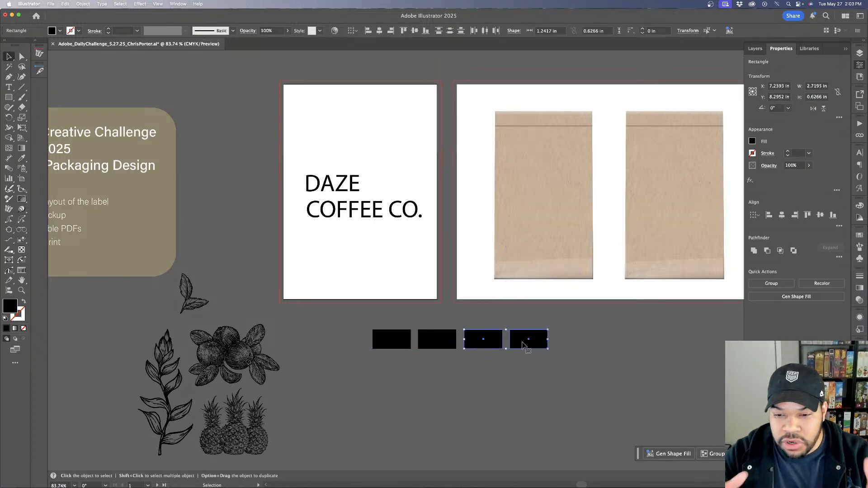
key(super+Tab)
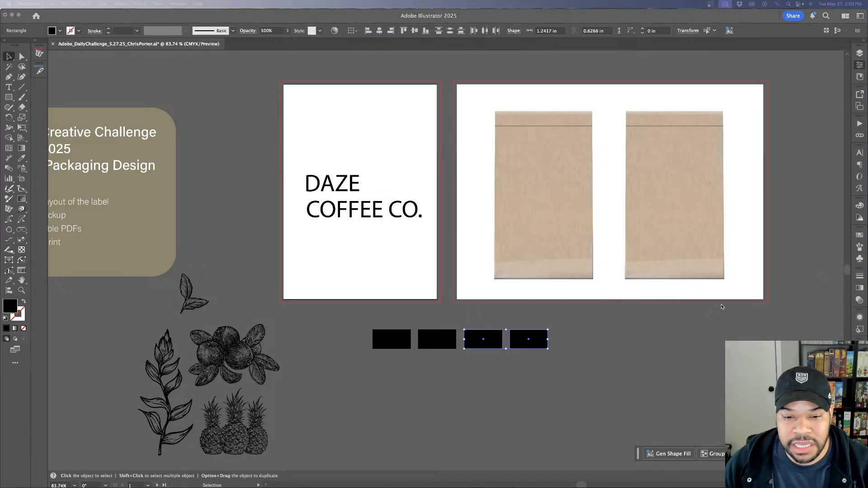
key(super+Tab)
click(429, 384)
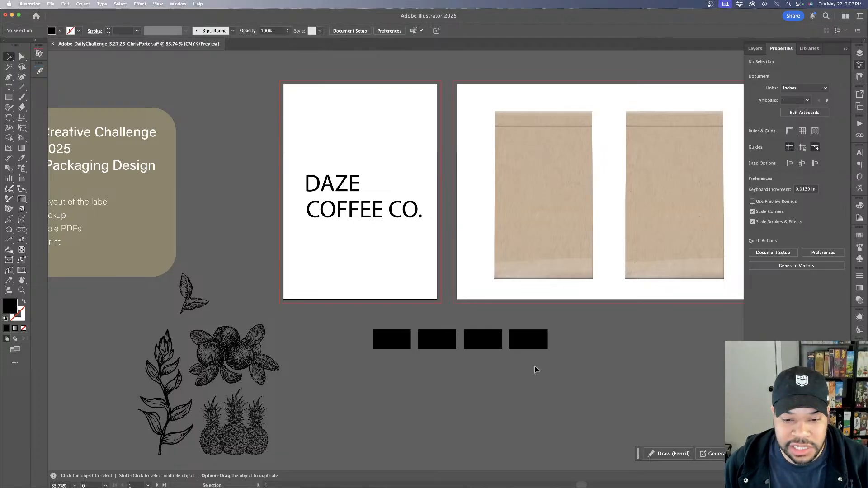
Change the font of the DAZE and COFFEE CO. text lines to Santa Ana
click(353, 185)
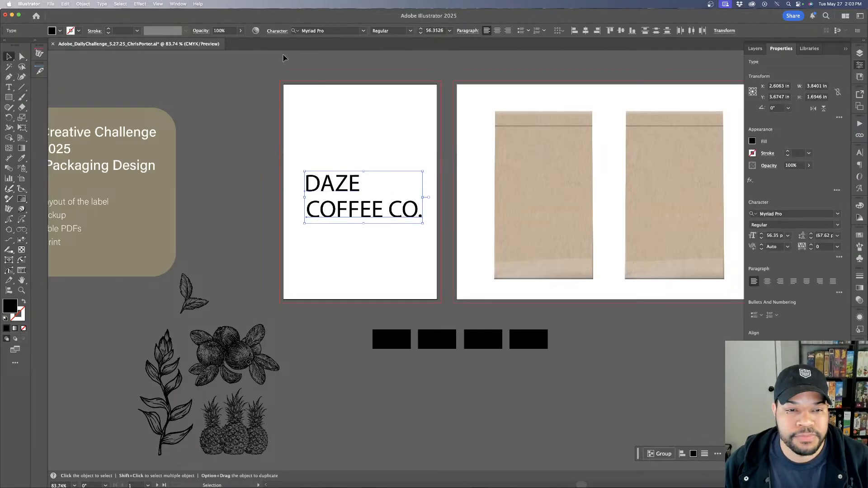
click(326, 30)
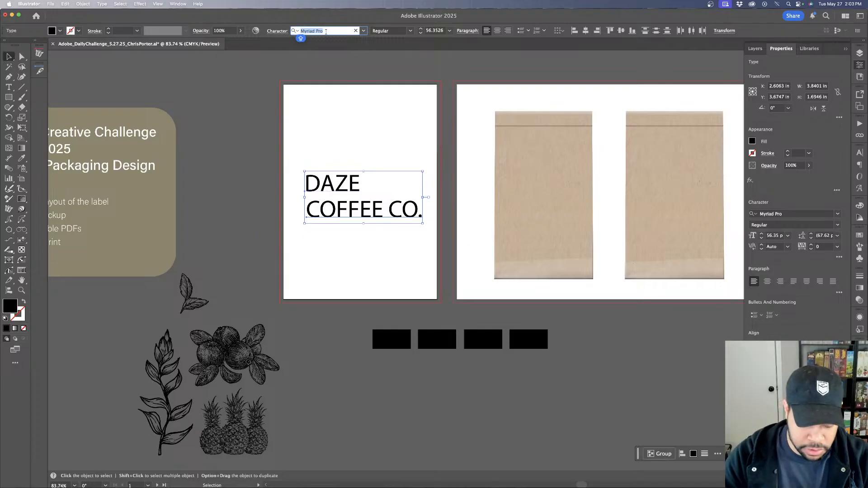
click(364, 31)
click(341, 46)
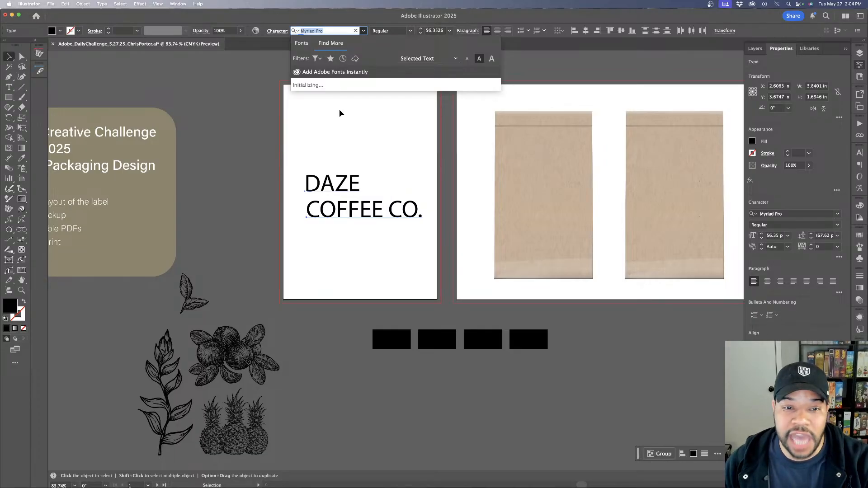
click(302, 43)
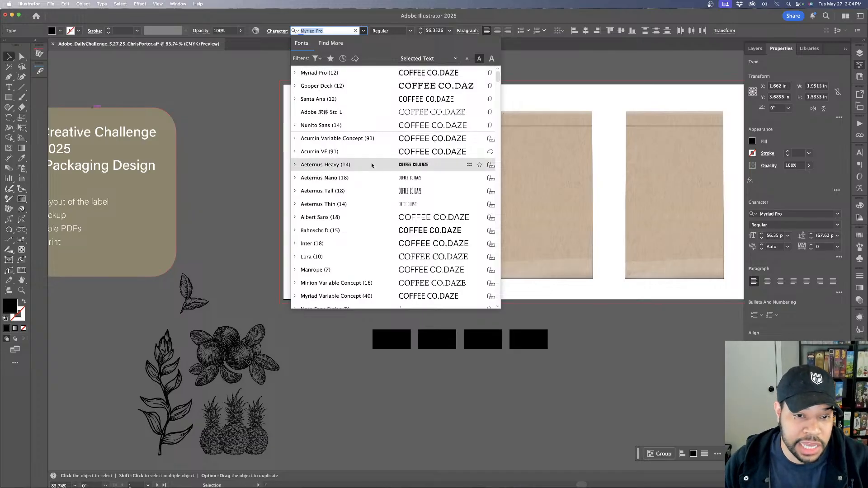
click(365, 100)
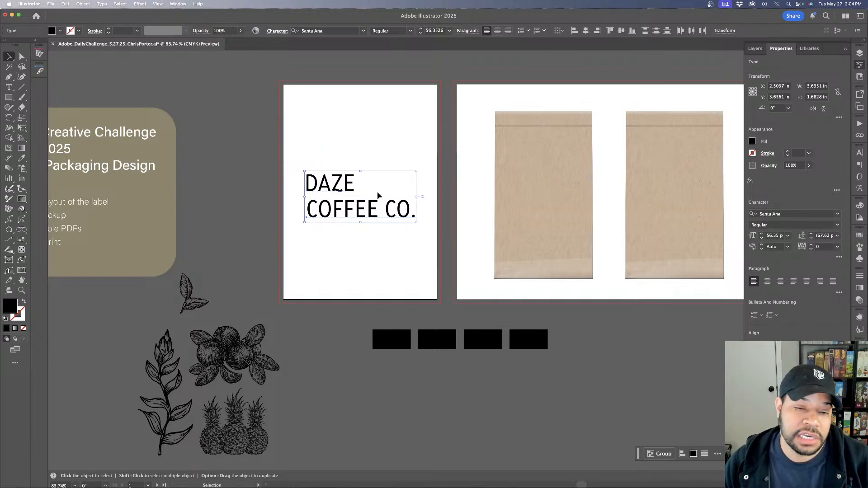
Scale the COFFEE CO. line down to roughly the same width as DAZE
key(super+=)
key(super+=)
click(448, 191)
click(446, 267)
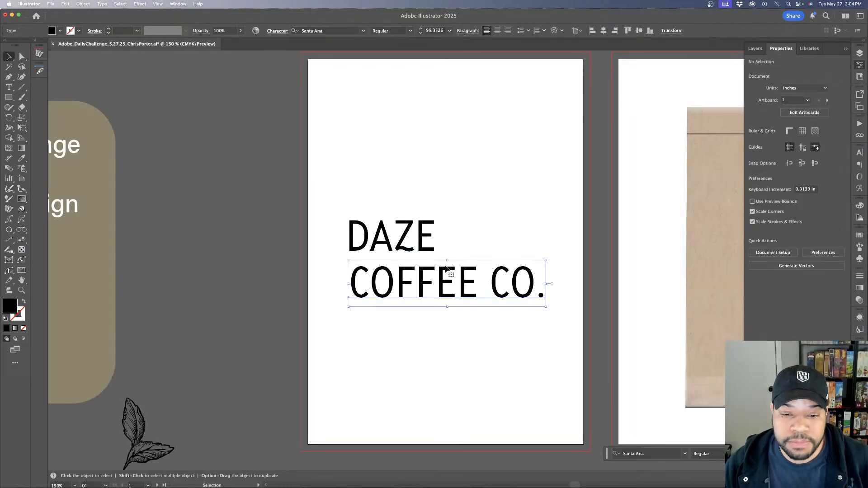
click(350, 30)
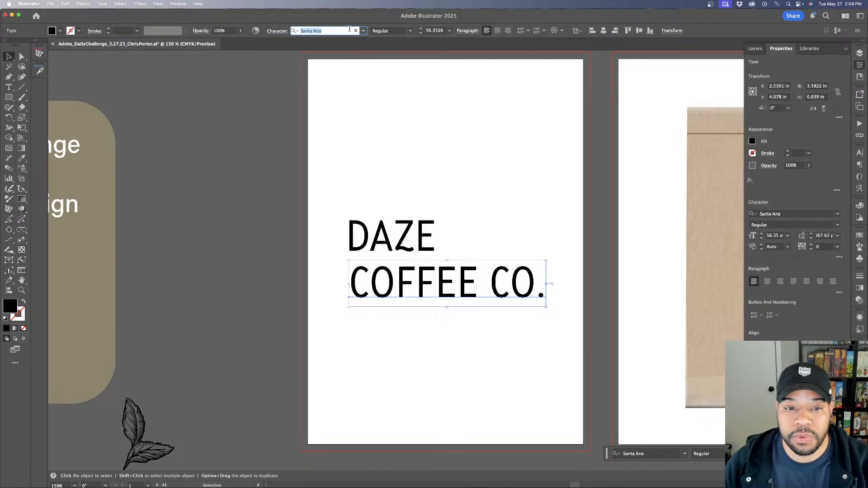
drag(547, 284, 446, 290)
Set the DAZE text to the Bold weight of Santa Ana
click(429, 237)
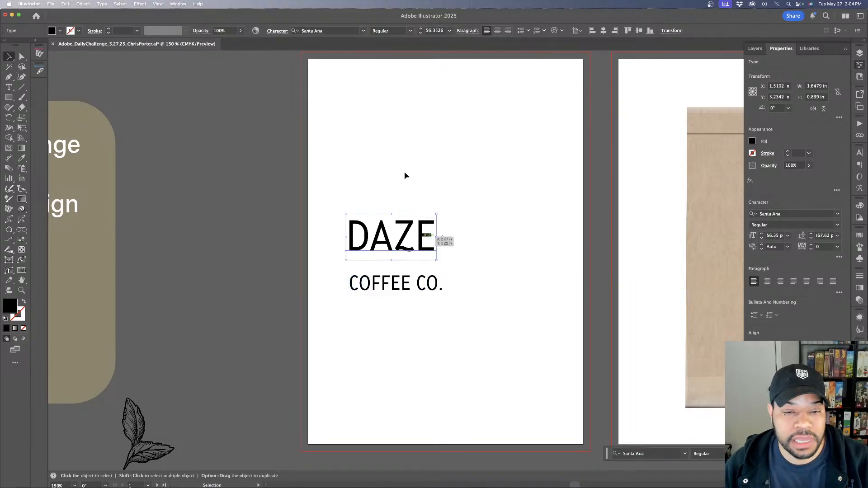
click(363, 31)
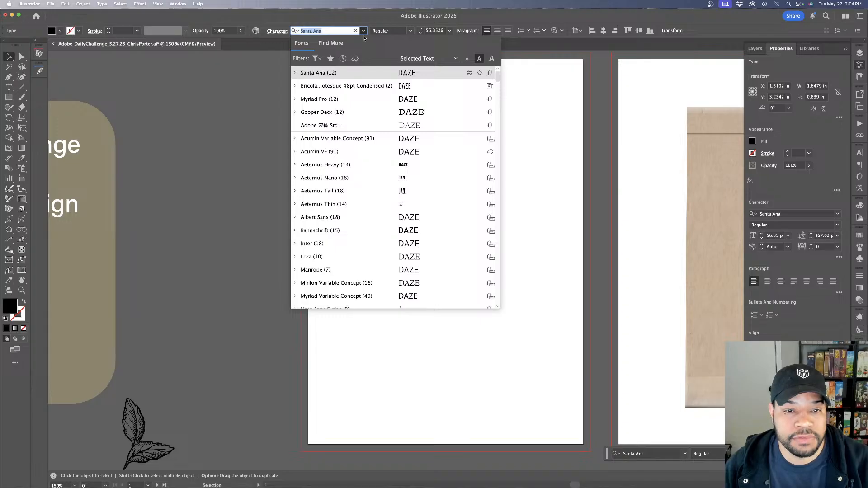
click(410, 31)
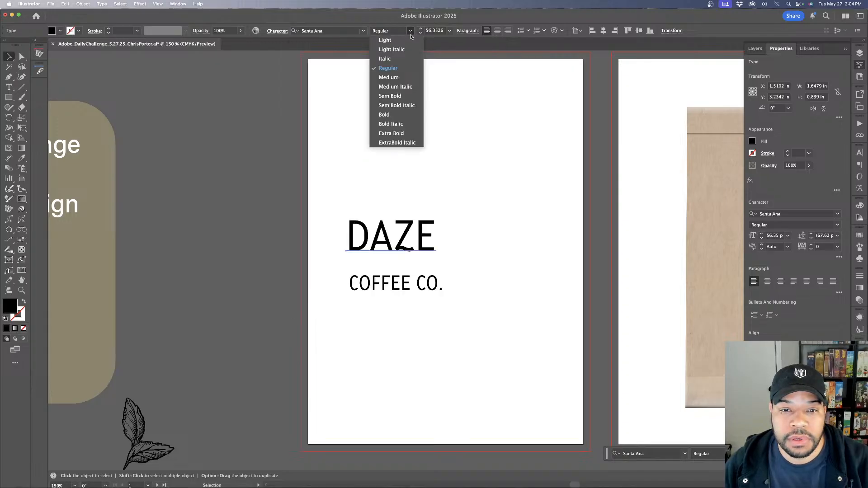
click(404, 116)
click(470, 219)
key(super+minus)
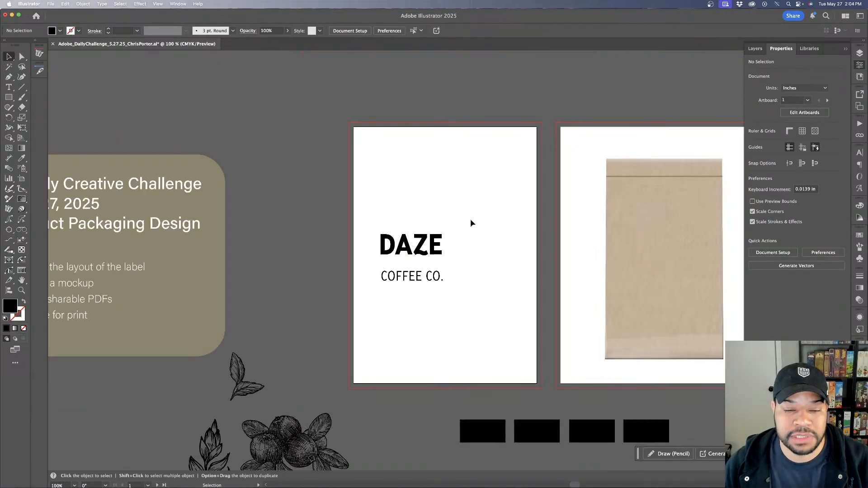
Move the DAZE text straight up the label artboard, leaving a wide gap above COFFEE CO
click(434, 246)
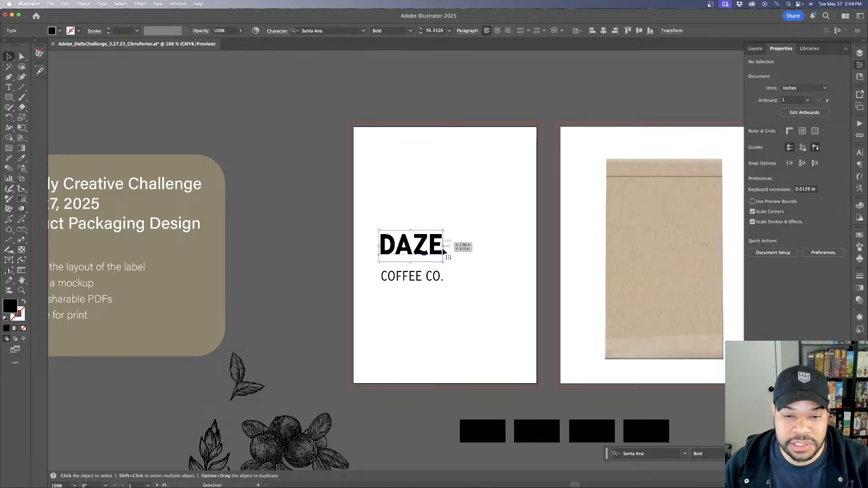
drag(433, 246, 435, 195)
key(super+plus)
key(super+plus)
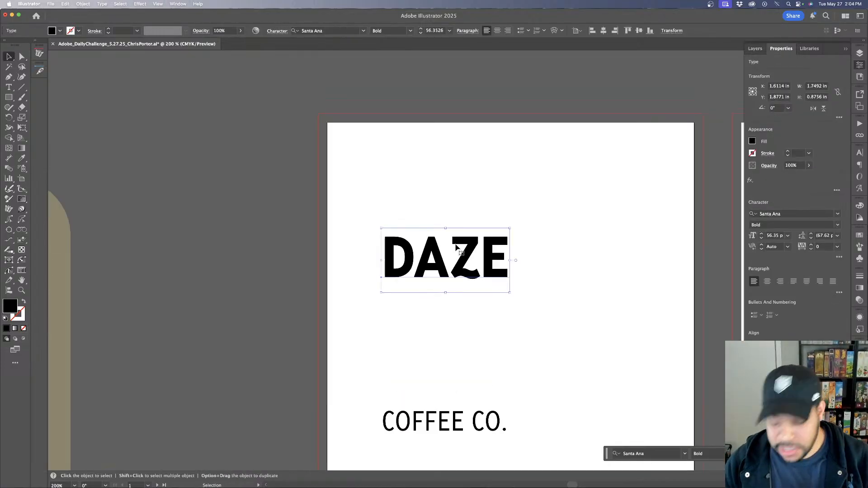
Compare tighter and looser letter spacing on DAZE and set its tracking to -120 so the letters overlap
key(alt+Left)
key(alt+Left)
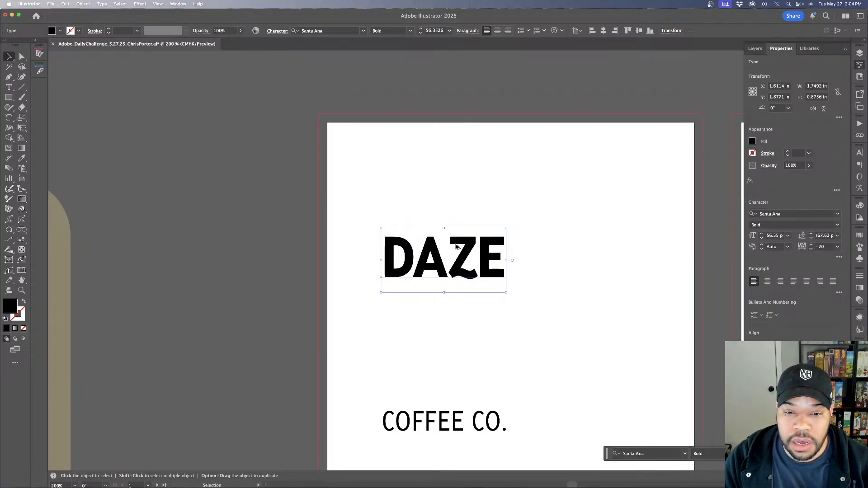
key(alt+Right)
key(alt+Right)
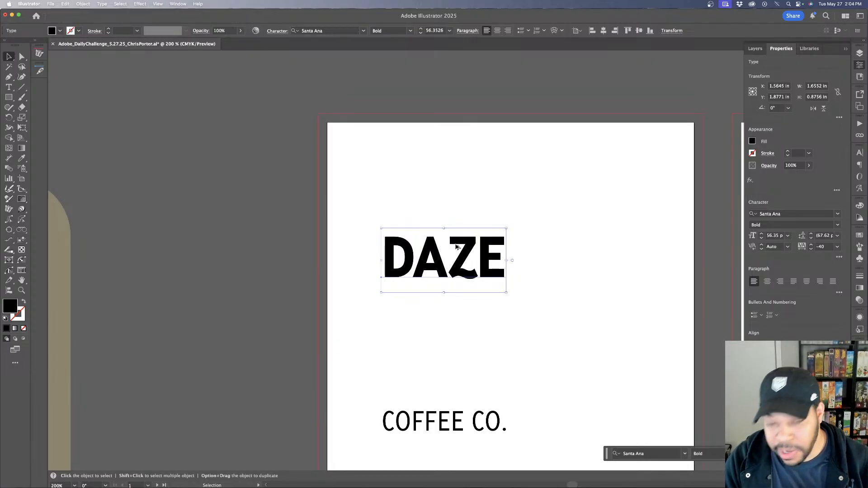
key(alt+Left)
key(alt+Left)
key(alt+Right)
key(alt+Right)
key(alt+Left)
key(alt+Left)
key(alt+Right)
key(alt+Right)
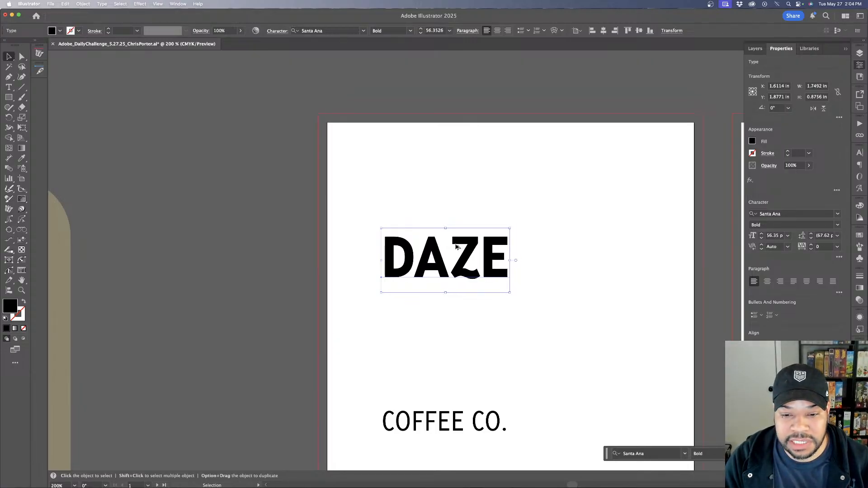
key(alt+Left)
key(alt+Left)
key(alt+Left)
key(alt+Left)
key(alt+Left)
key(alt+Left)
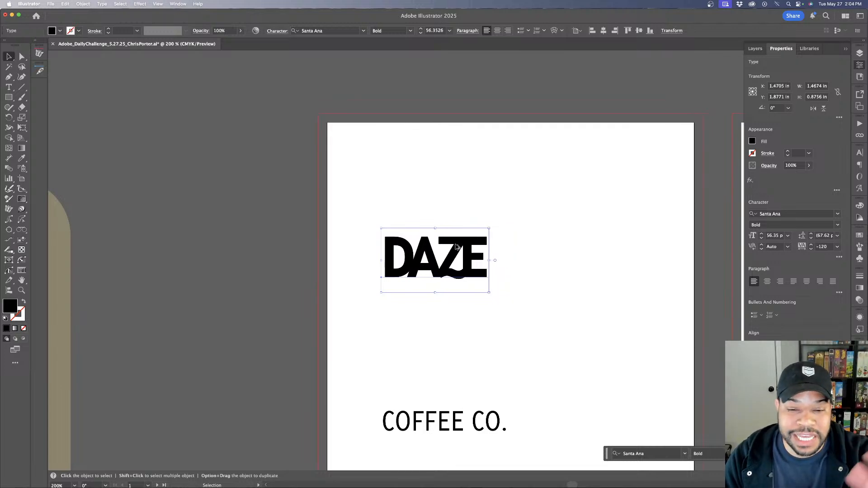
Examine the overlapping DAZE letterforms up close, especially where the tail of the Z meets the A and E
click(494, 207)
scroll(454, 322, up, 3)
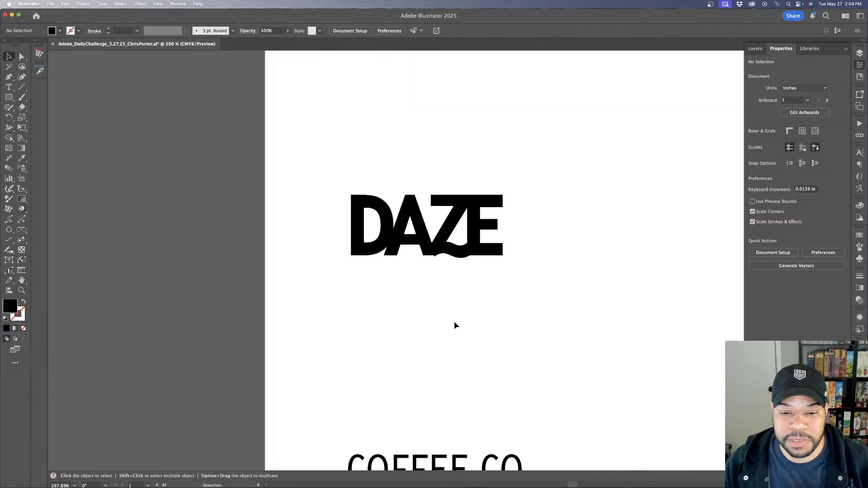
scroll(454, 323, up, 2)
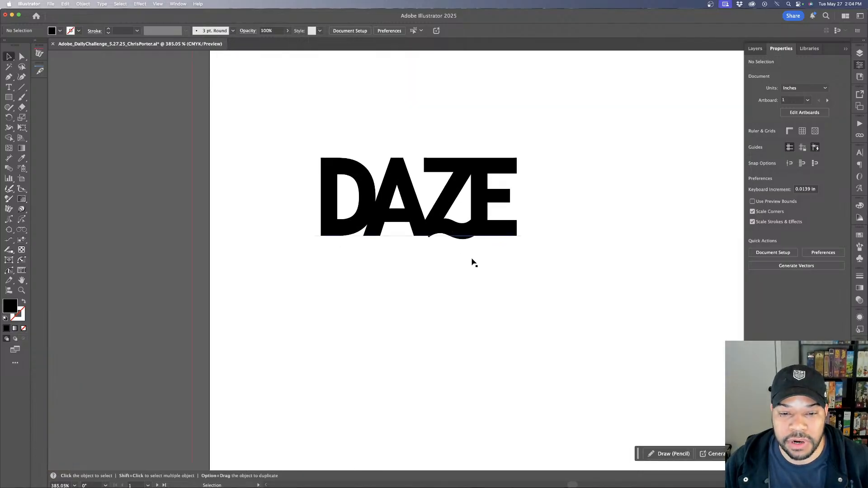
scroll(484, 304, up, 3)
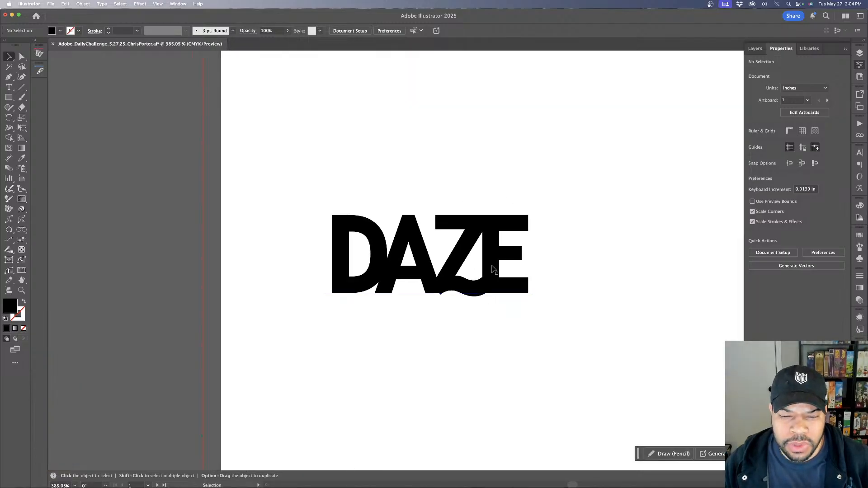
scroll(494, 270, up, 4)
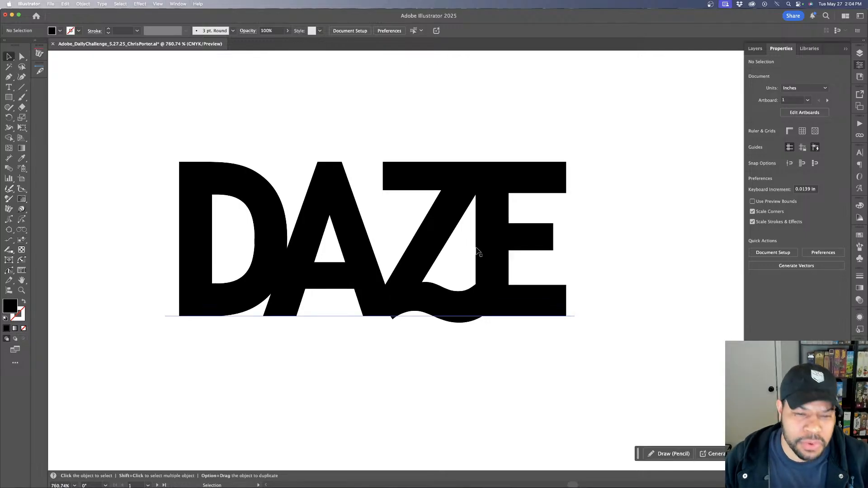
scroll(478, 255, down, 8)
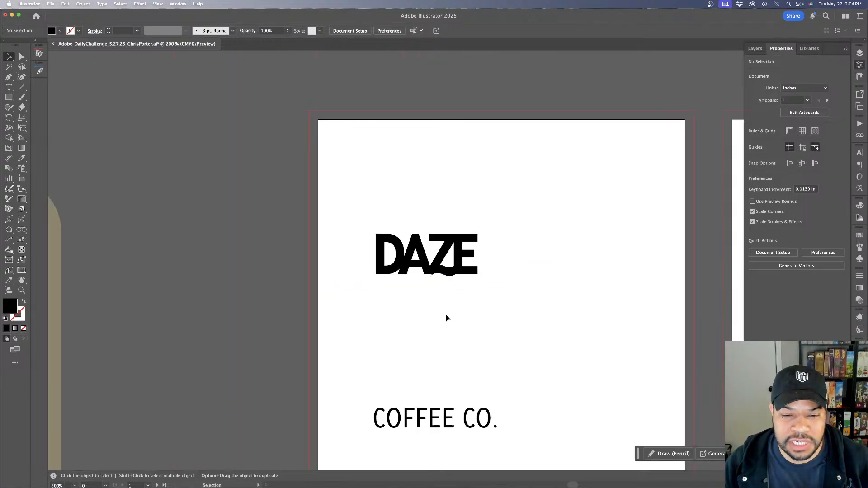
click(454, 272)
scroll(452, 320, up, 4)
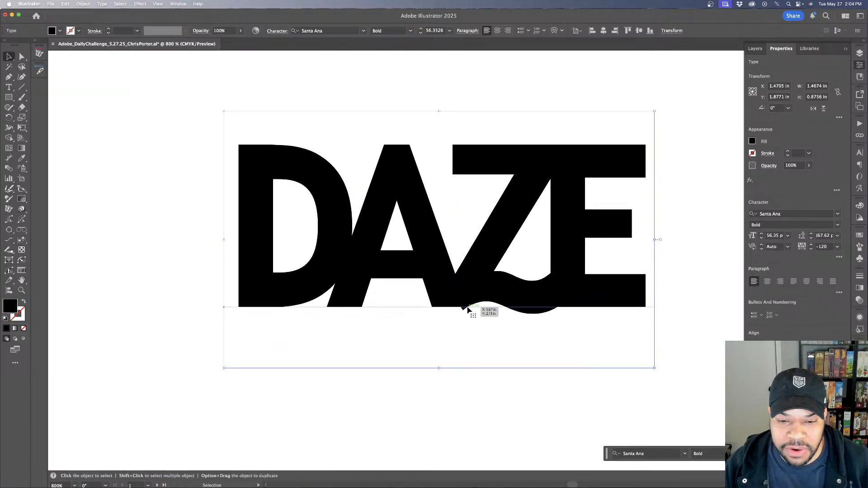
scroll(481, 306, down, 6)
scroll(471, 263, right, 2)
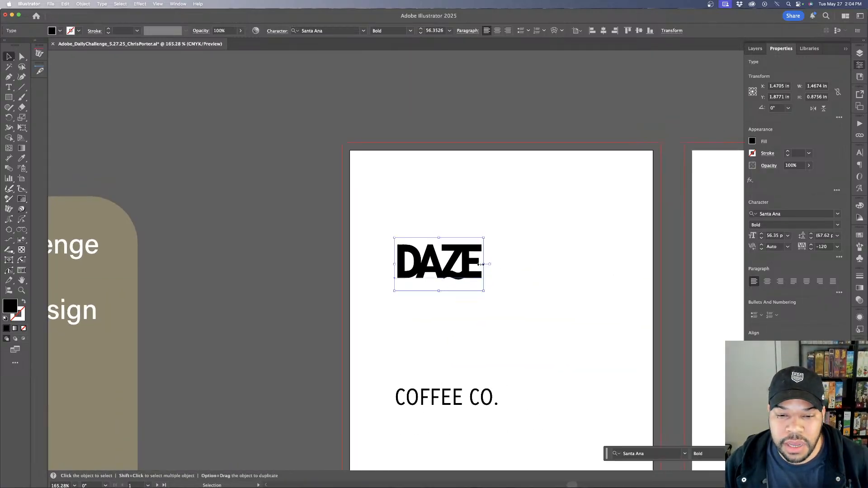
Place a live-text copy of DAZE beside the label artboard and convert the DAZE on the artboard to outlines
drag(470, 262, 294, 165)
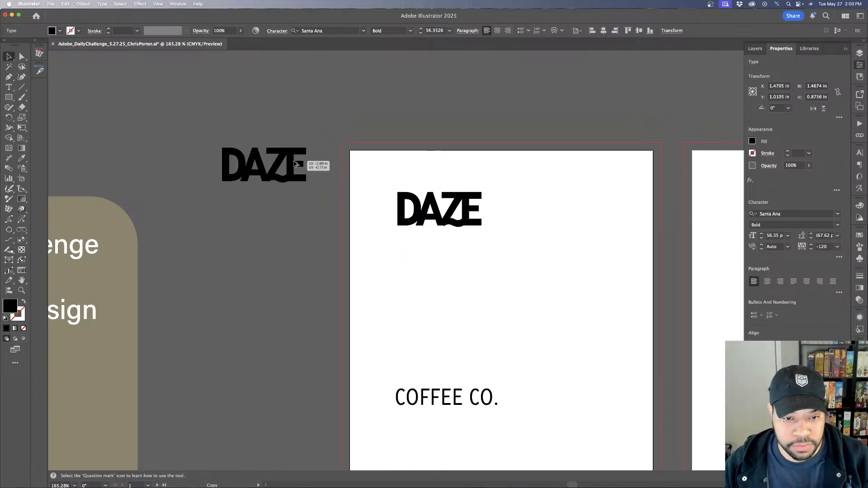
click(464, 223)
right_click(464, 223)
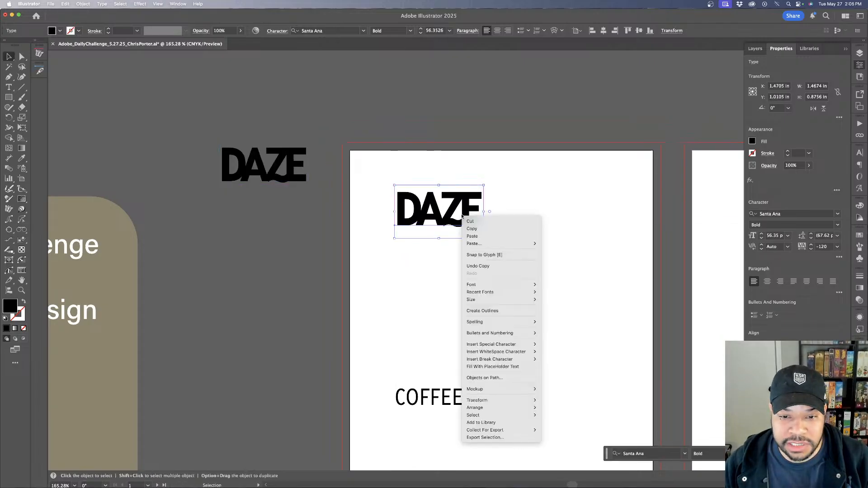
click(485, 309)
Select the anchor points along the lower edge of the Z's wavy tail and shift them slightly up and left
key(a)
key(super+plus)
key(super+plus)
key(super+plus)
key(super+plus)
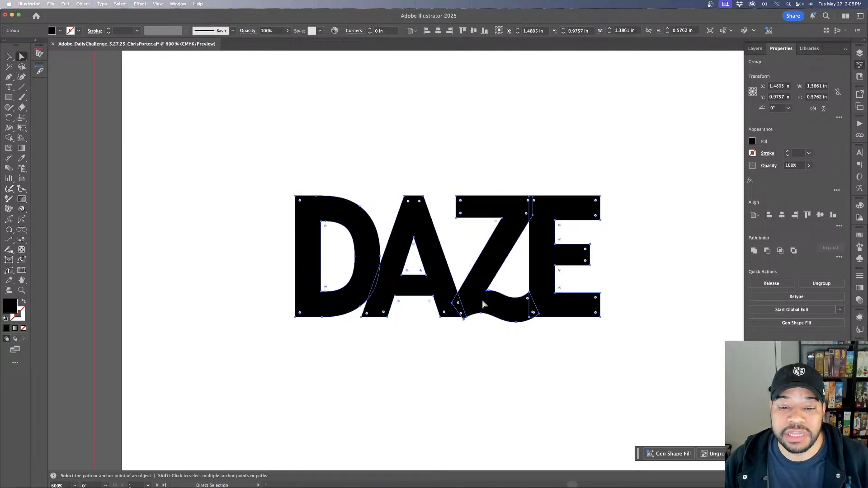
scroll(476, 330, up, 3)
click(452, 312)
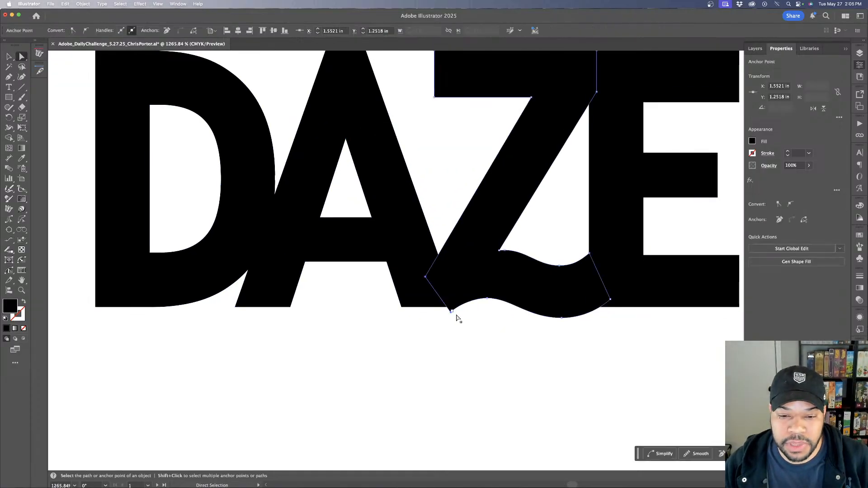
key(super+plus)
key(super+plus)
click(466, 321)
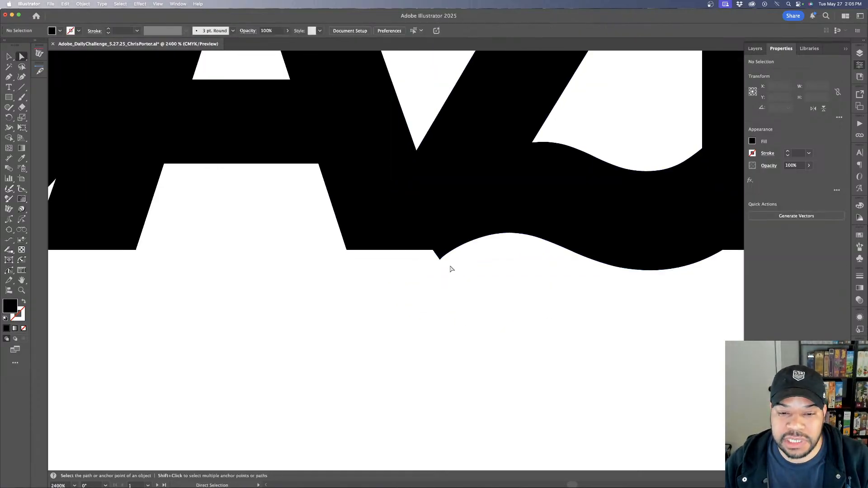
click(443, 259)
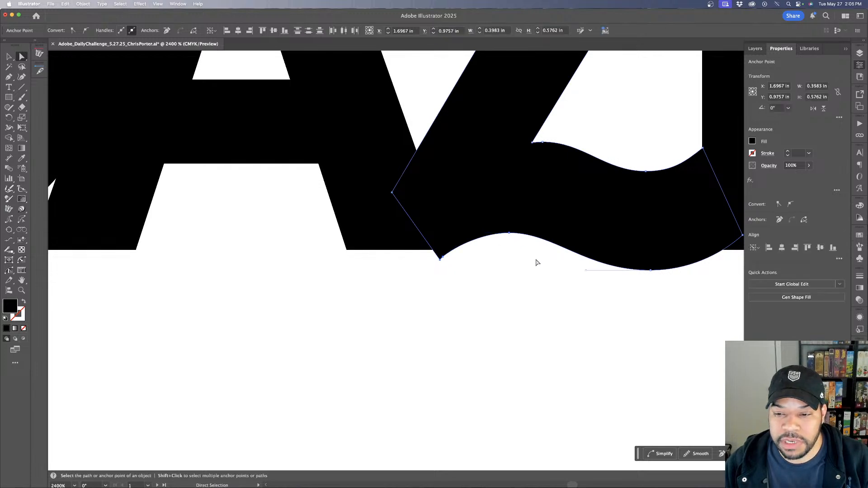
key(super+minus)
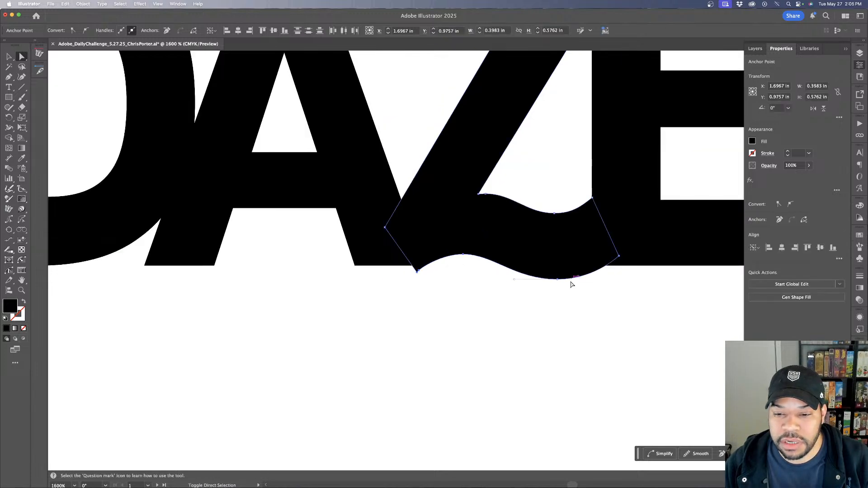
click(618, 259)
drag(618, 254, 614, 251)
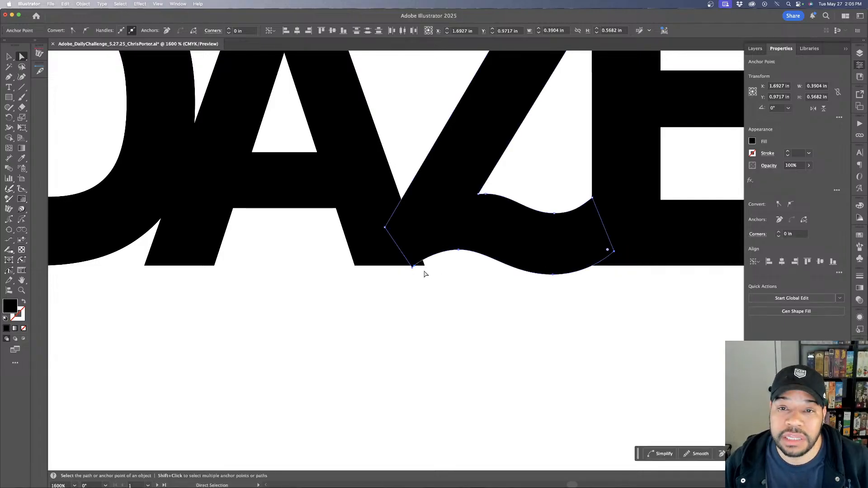
Delete an anchor point at the left tip of the Z's tail and snap the tip to the A's lower-right corner
scroll(426, 274, up, 5)
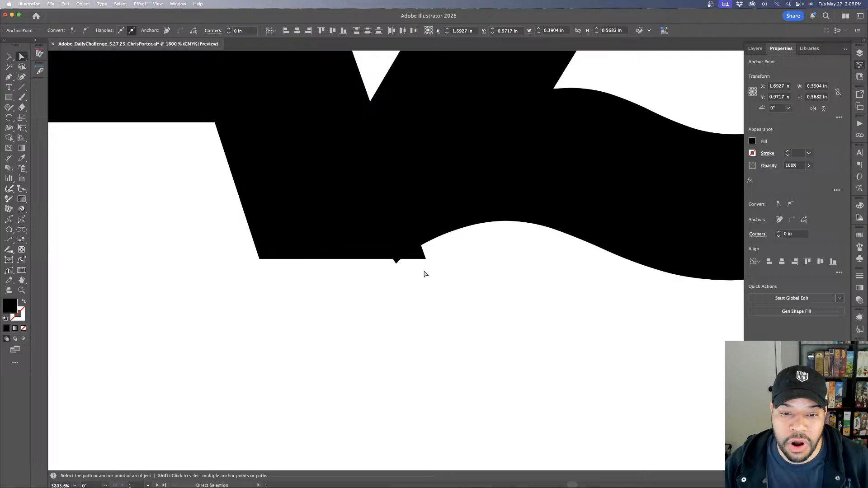
key(Delete)
click(394, 263)
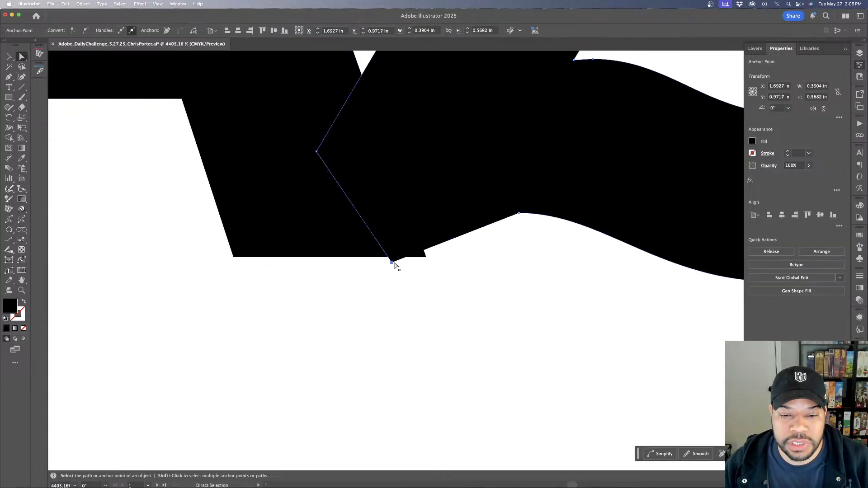
drag(393, 265, 427, 257)
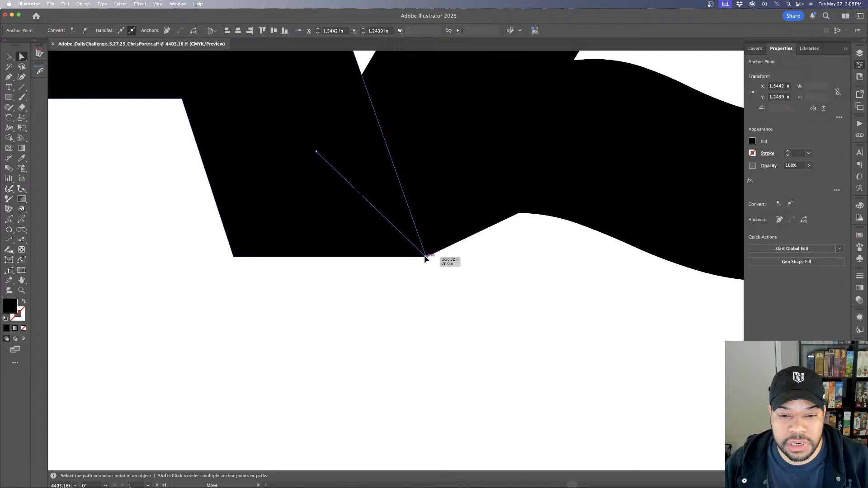
Try to delete the crest anchor on the Z tail's lower edge and bend that edge into a smooth wave with the Curvature tool
click(493, 272)
scroll(500, 269, down, 3)
click(512, 239)
key(Delete)
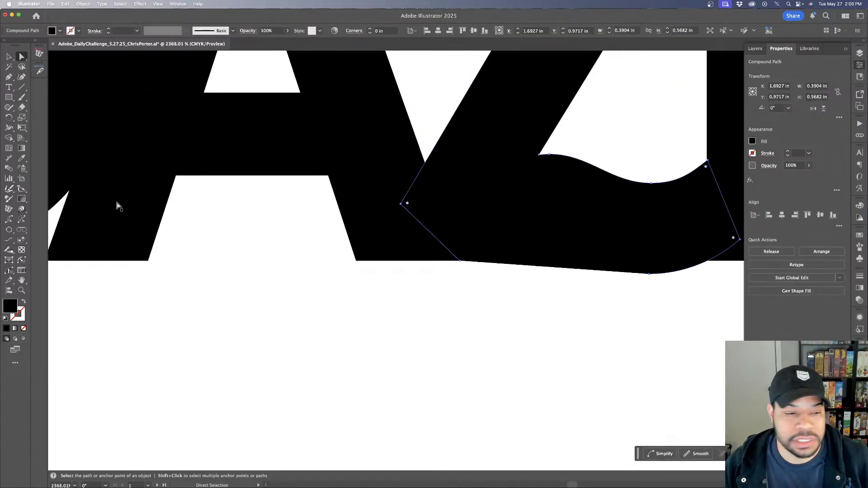
click(24, 79)
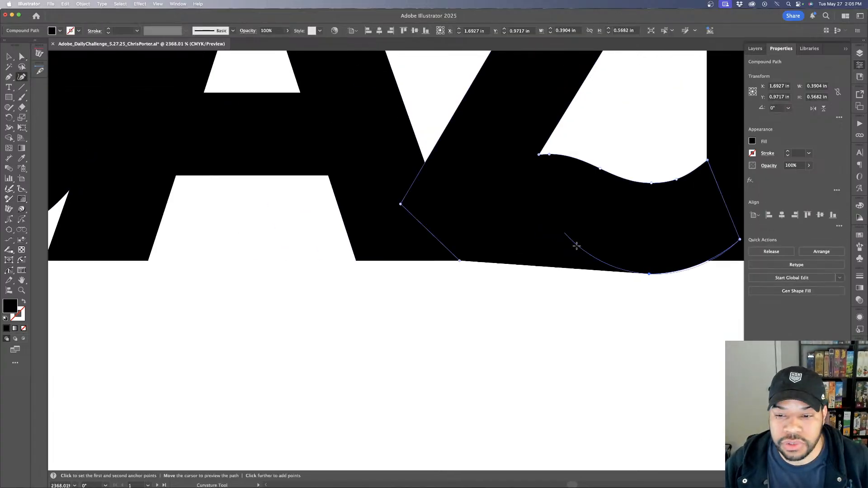
click(549, 232)
key(v)
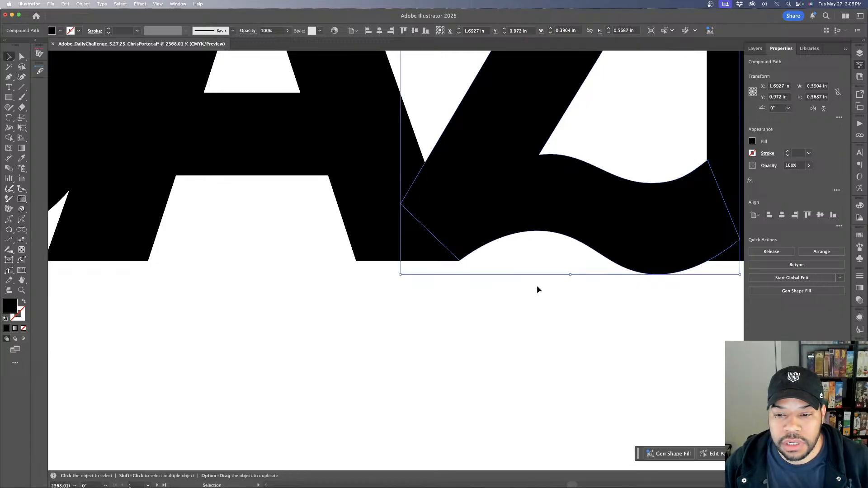
click(536, 287)
key(super+minus)
key(super+minus)
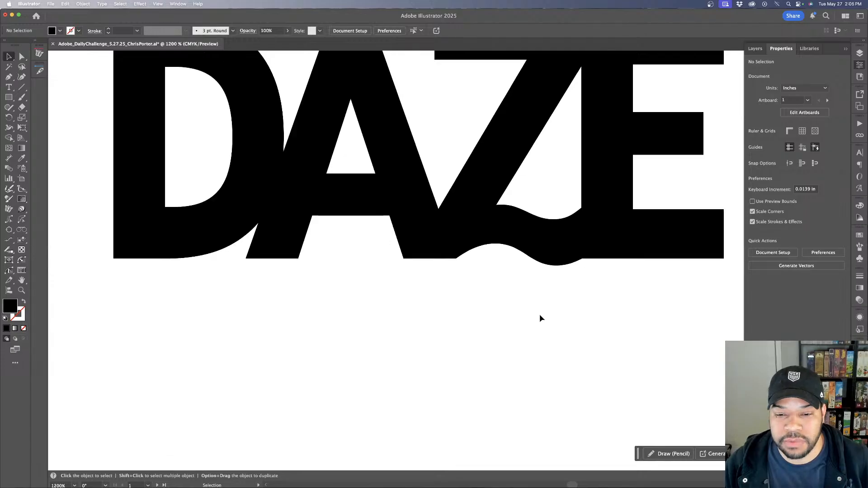
Undo the curvature reshaping of the Z tail's lower edge and the deletion of its crest anchor
click(22, 77)
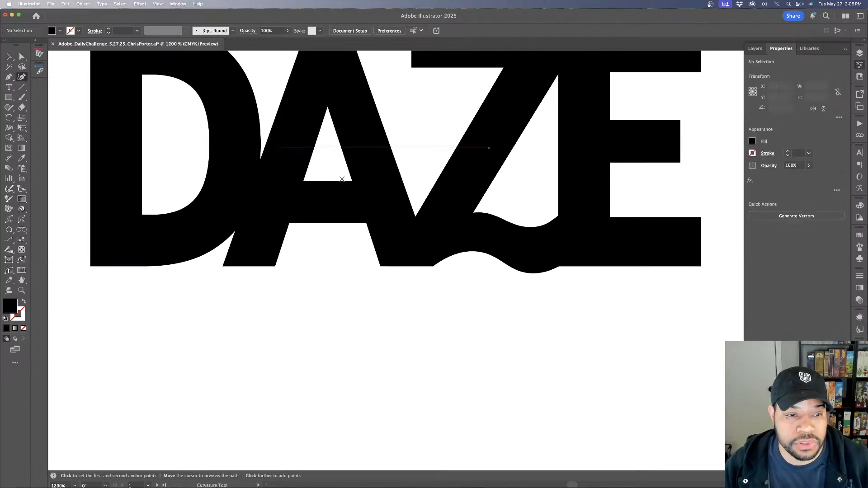
scroll(483, 248, up, 5)
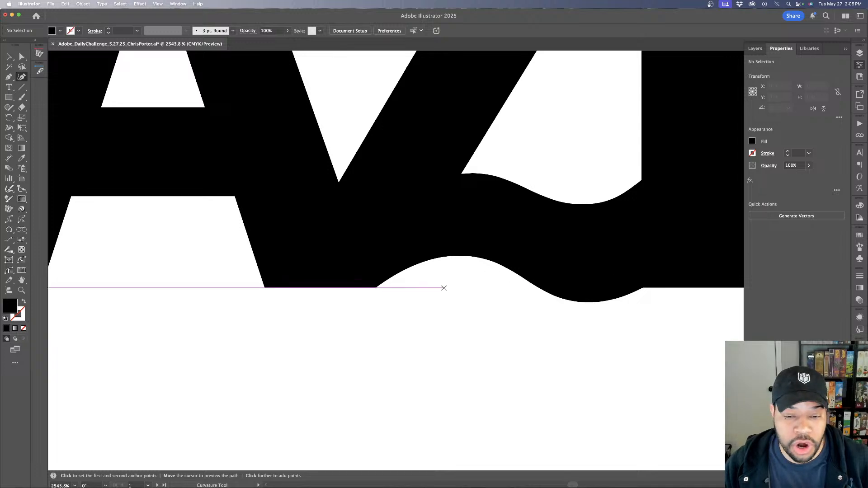
key(v)
key(super+z)
key(super+z)
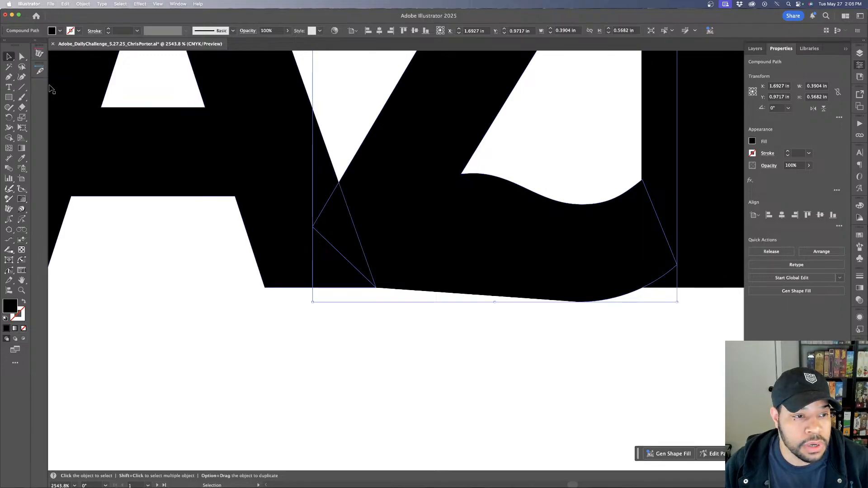
key(shift+grave)
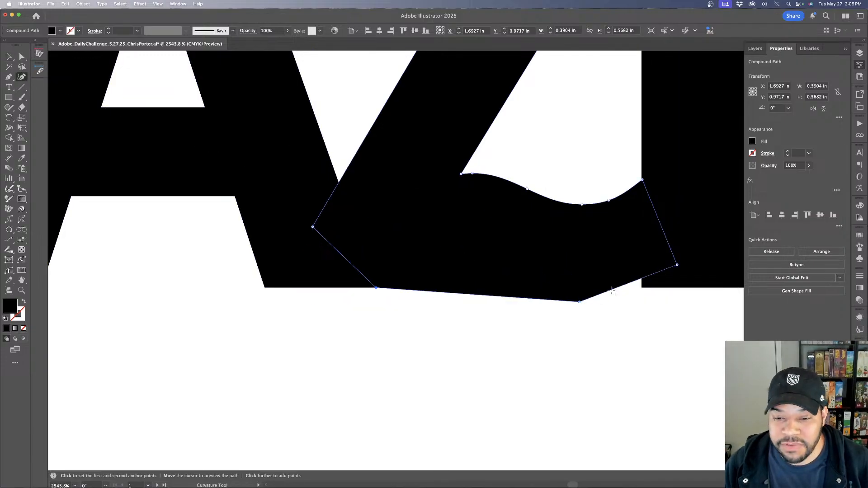
key(super+shift+z)
key(super+shift+z)
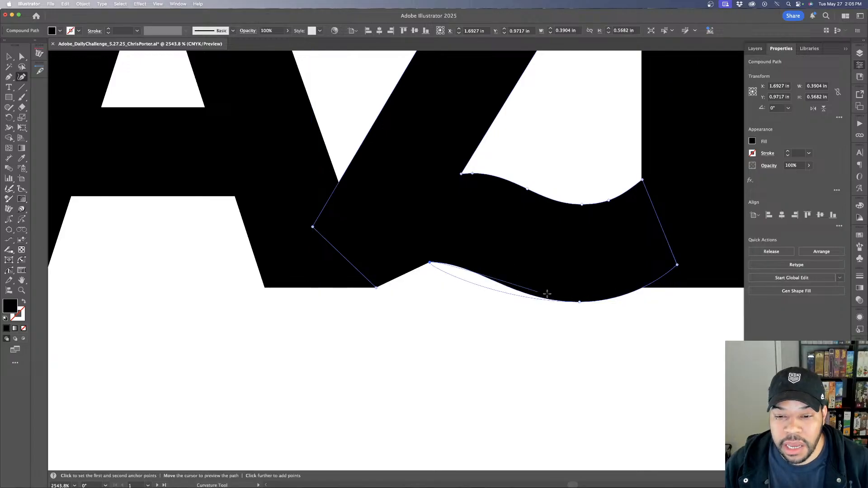
Convert the crest anchor on the Z tail's lower edge to a corner point with the Curvature tool and raise it slightly
key(v)
click(435, 290)
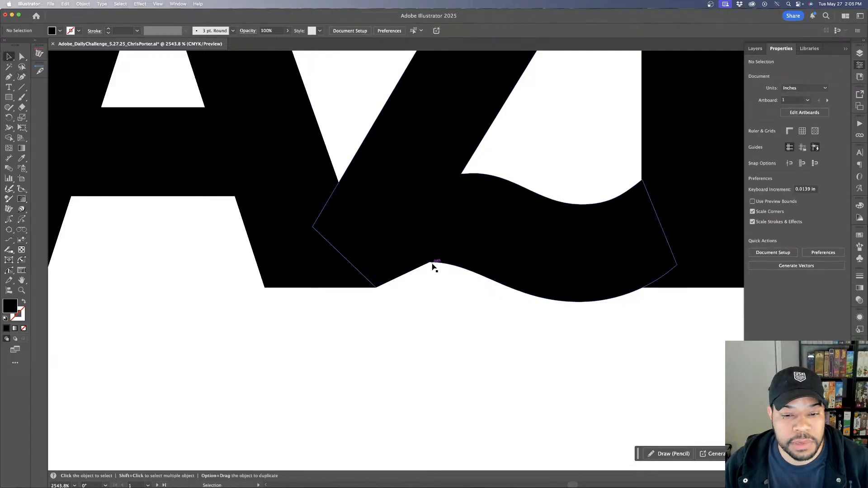
click(434, 267)
key(shift+grave)
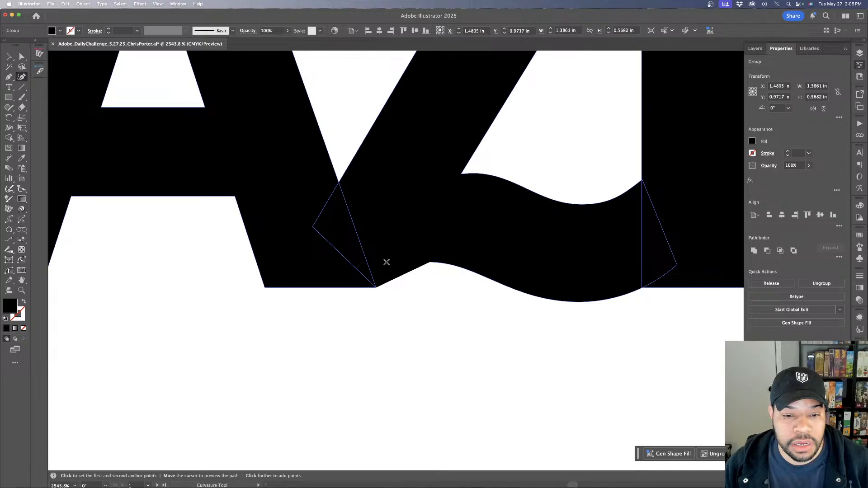
key(v)
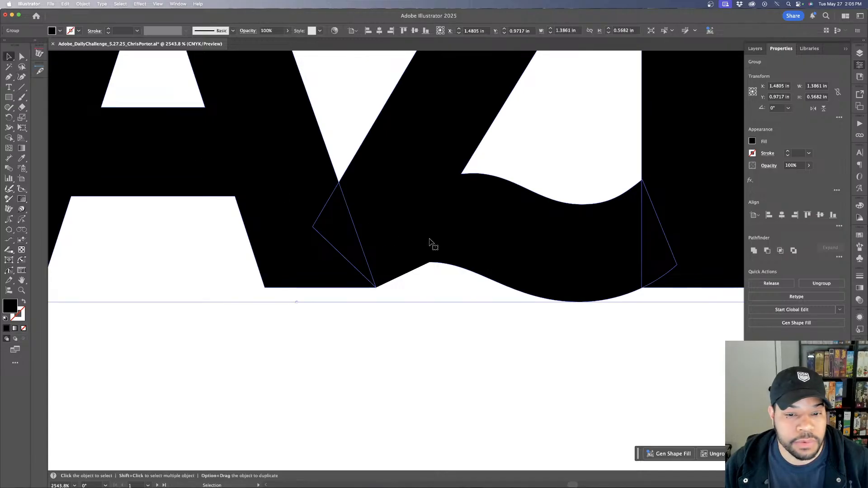
click(22, 77)
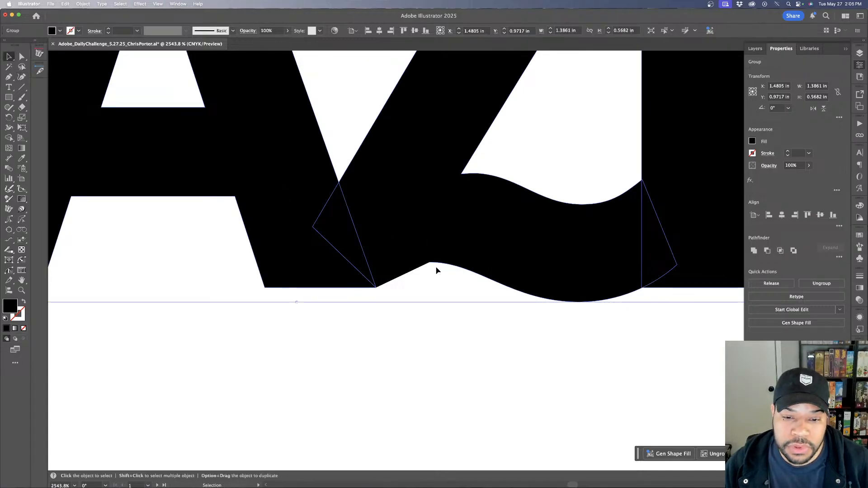
key(a)
click(25, 80)
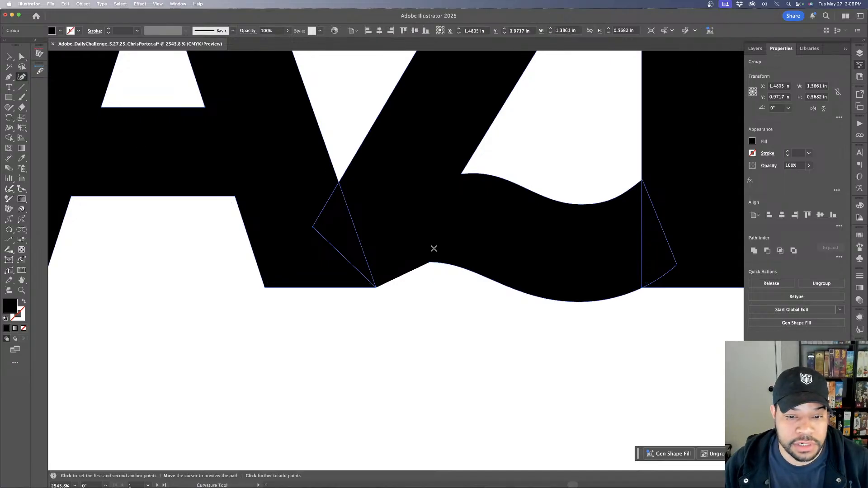
click(429, 261)
double_click(429, 262)
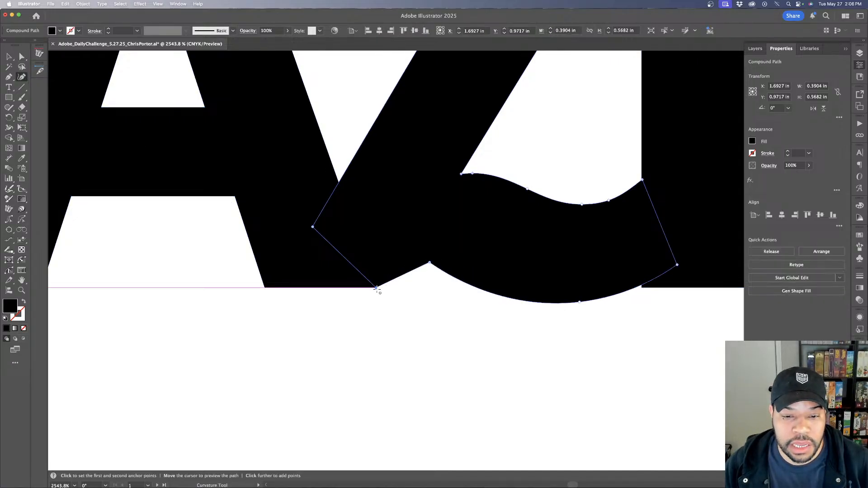
drag(430, 263, 428, 254)
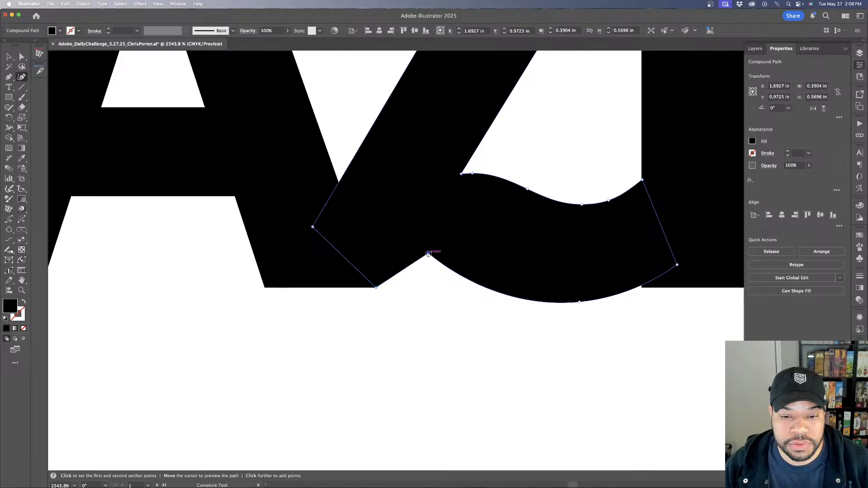
key(v)
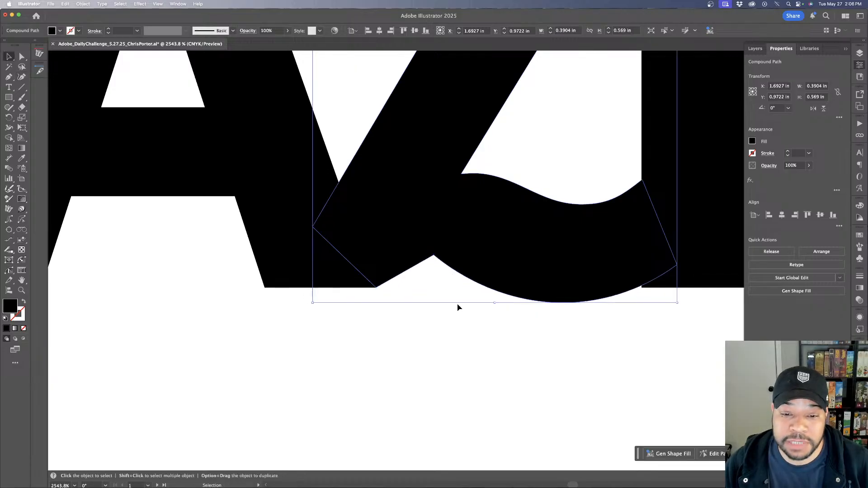
Round the corner point at the crest of the Z tail's lower edge to a radius of about 0.12 in
key(super+minus)
key(super+minus)
key(a)
click(498, 307)
scroll(498, 307, down, 3)
scroll(490, 324, up, 5)
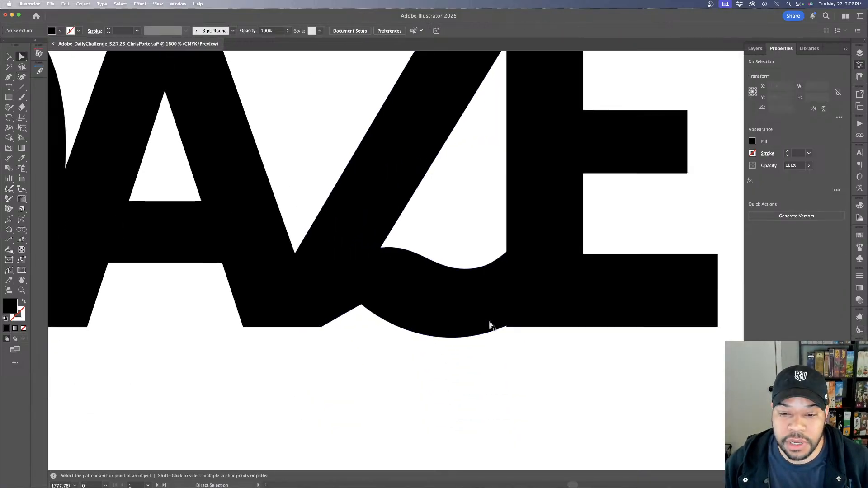
click(362, 321)
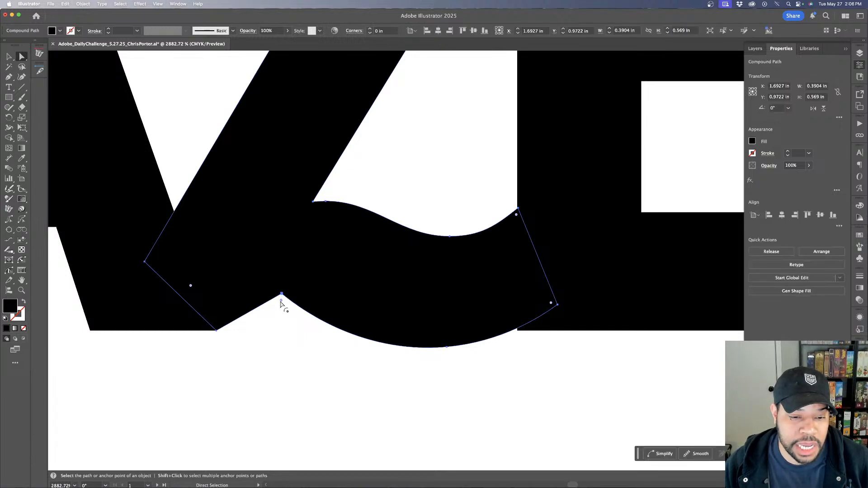
drag(281, 300, 261, 441)
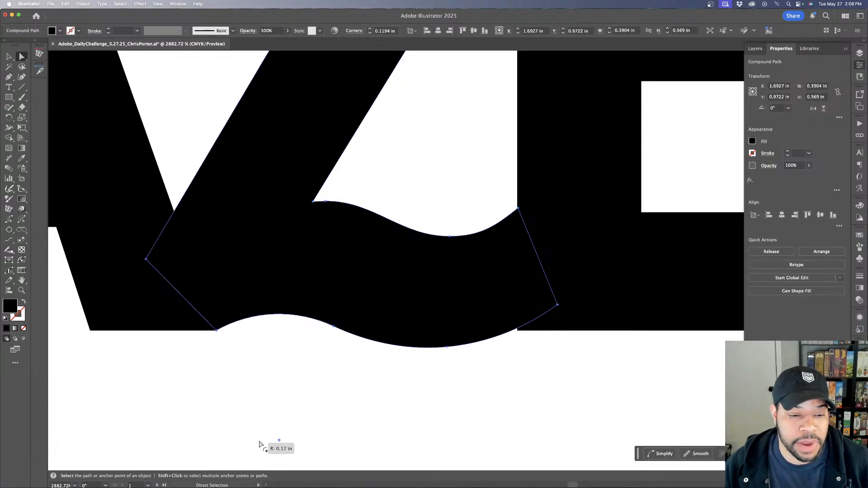
click(305, 357)
Nudge the lower anchor at the end of the Z's tail slightly down where it overlaps the E, and check the whole wordmark
click(508, 335)
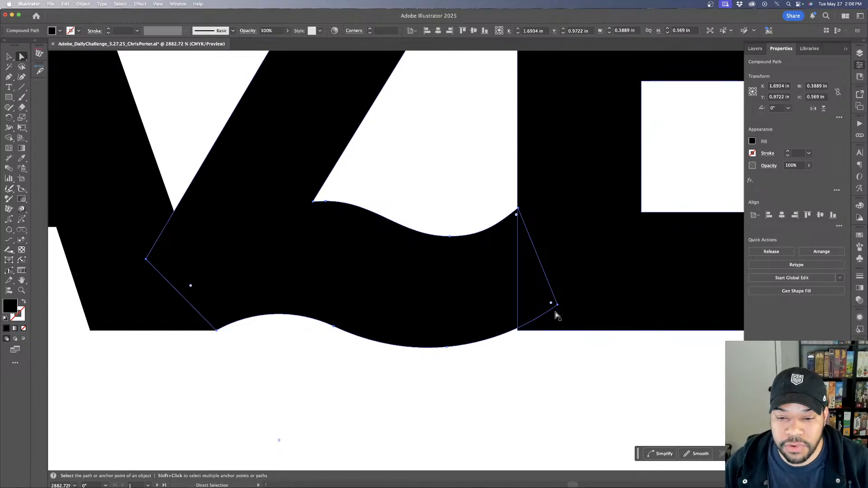
drag(557, 309, 560, 307)
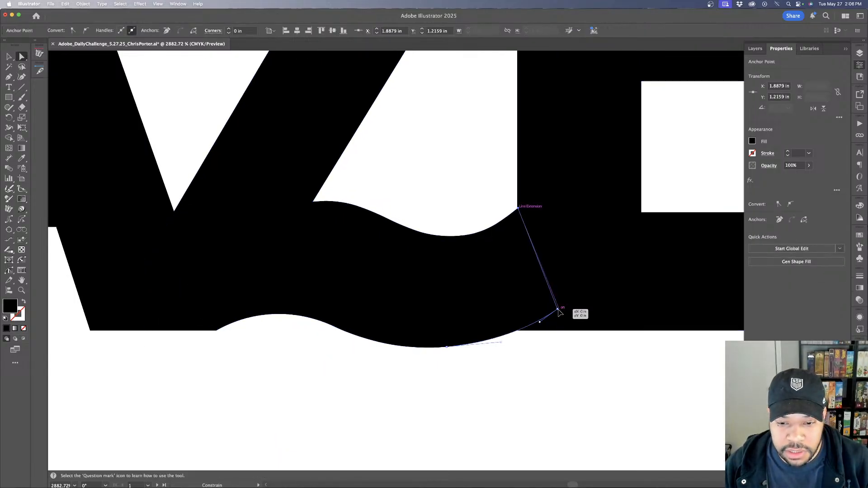
key(v)
click(542, 376)
key(super+0)
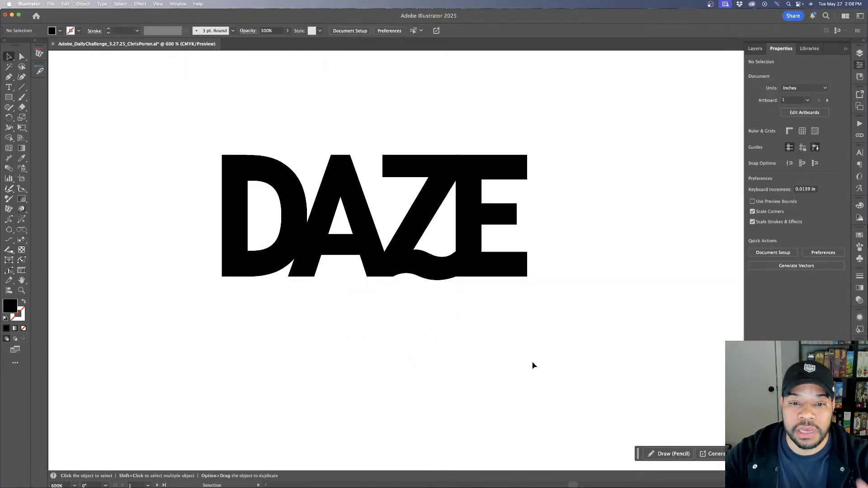
scroll(472, 156, up, 5)
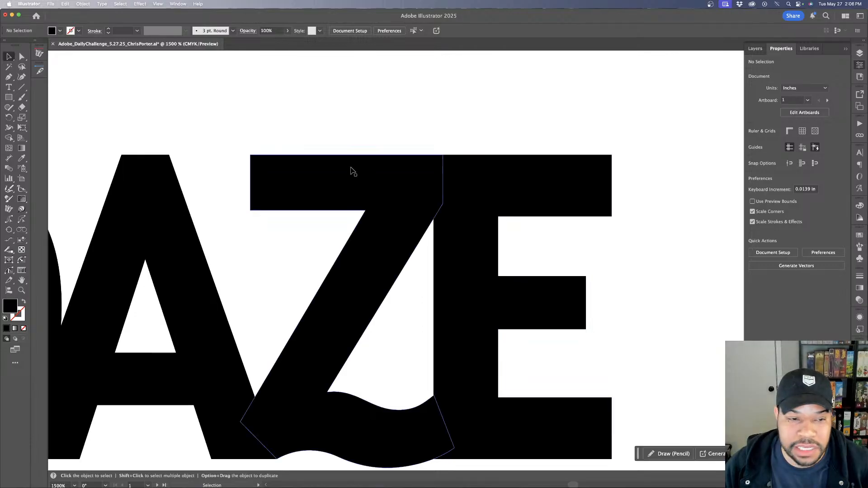
Select the outlined DAZE wordmark on the label artboard and scale it up proportionally to about 2.91 in wide
scroll(349, 169, left, 4)
scroll(343, 162, down, 7)
scroll(343, 163, down, 3)
click(368, 171)
scroll(408, 212, down, 6)
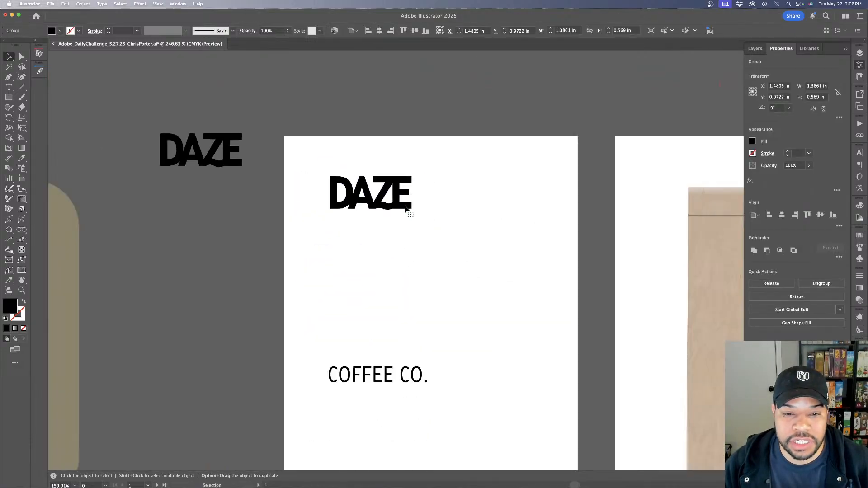
drag(412, 210, 457, 227)
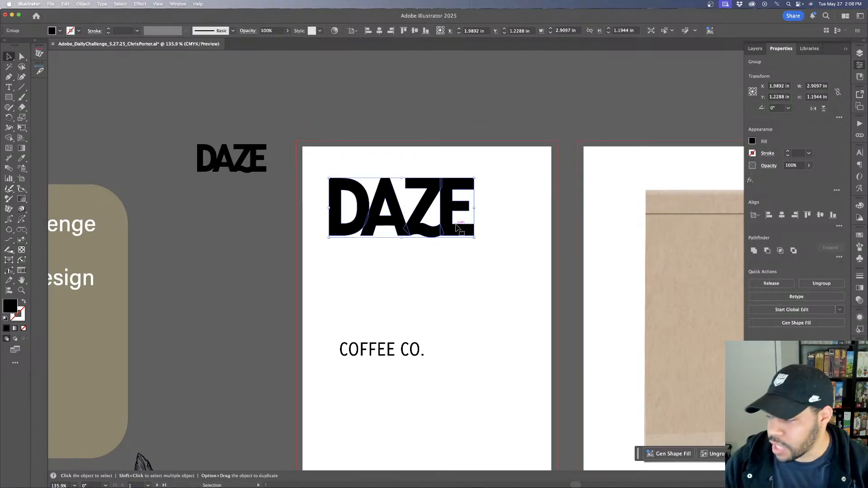
key(super+Tab)
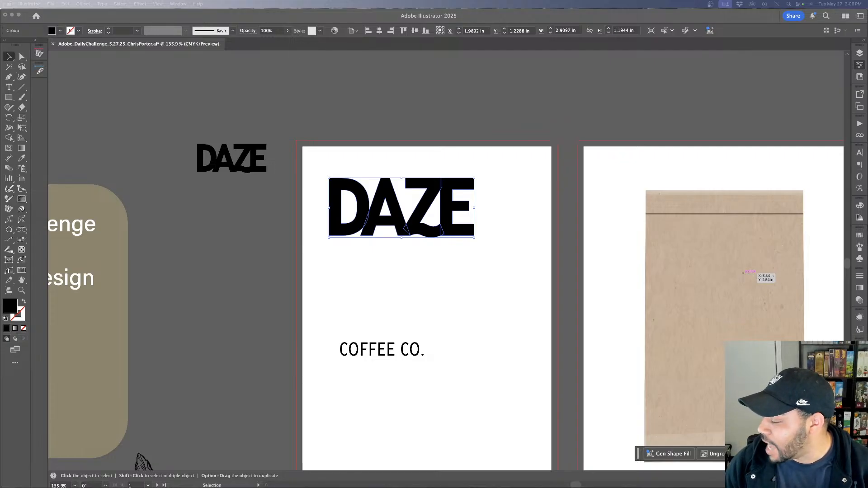
click(413, 230)
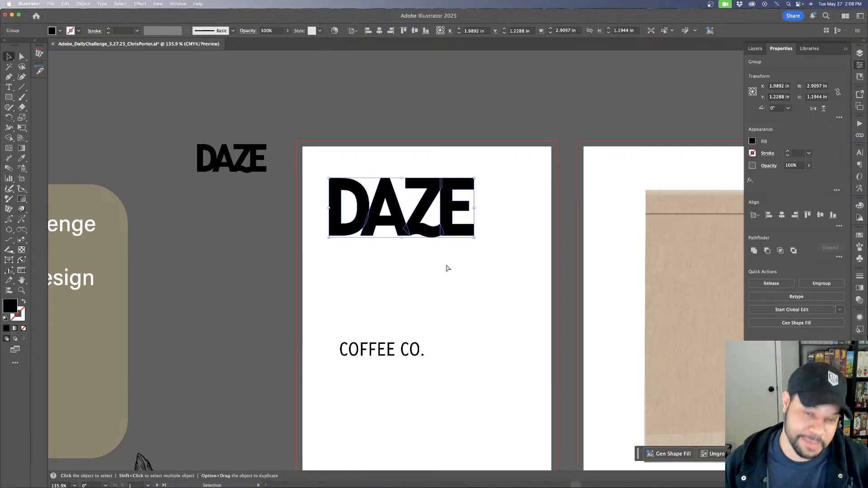
Move COFFEE CO. beneath DAZE, aligned to its left edge, and scale the DAZE wordmark to about 2.69 in wide
key(super+minus)
key(super+minus)
scroll(487, 273, down, 2)
scroll(487, 273, up, 3)
drag(434, 313, 439, 247)
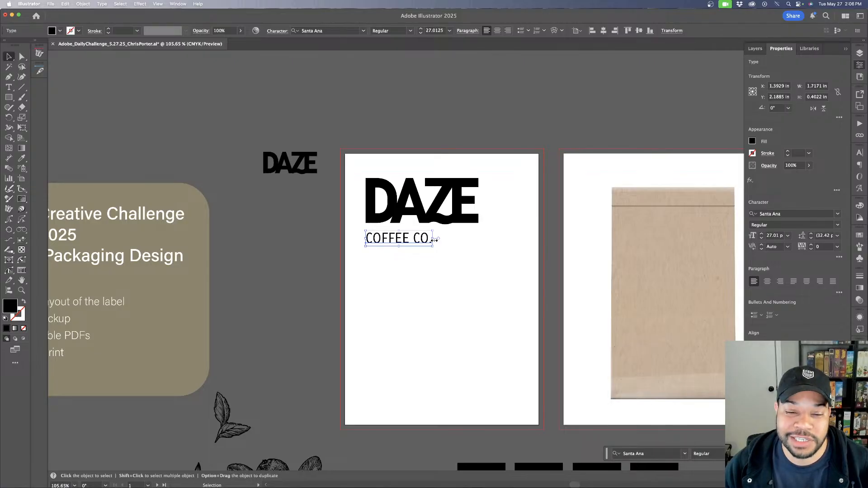
click(445, 222)
drag(478, 223, 470, 221)
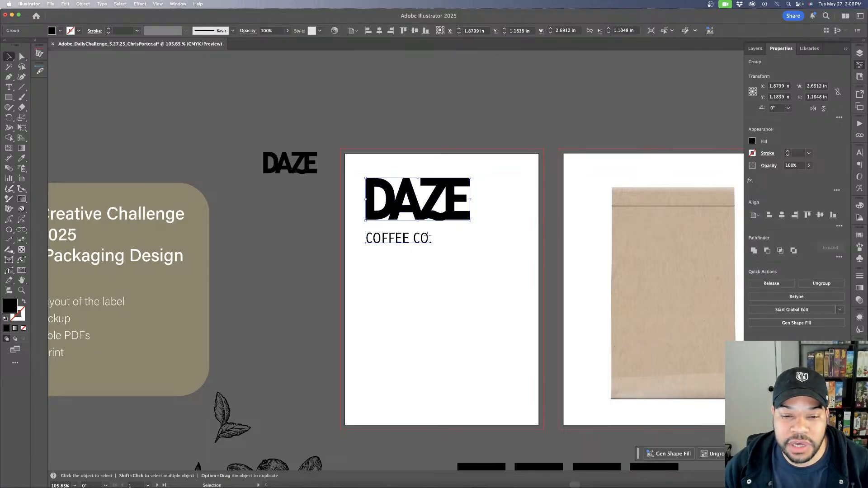
Change the COFFEE CO. text to the SemiBold style of Santa Ana
click(430, 239)
click(410, 31)
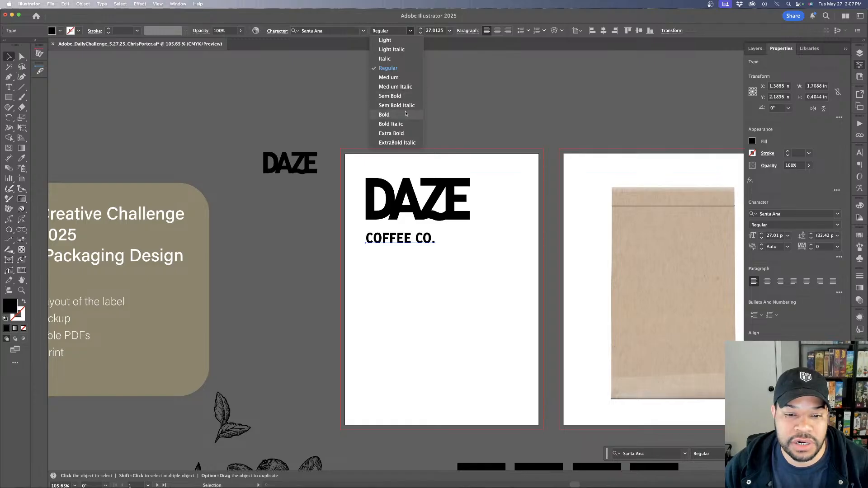
click(402, 96)
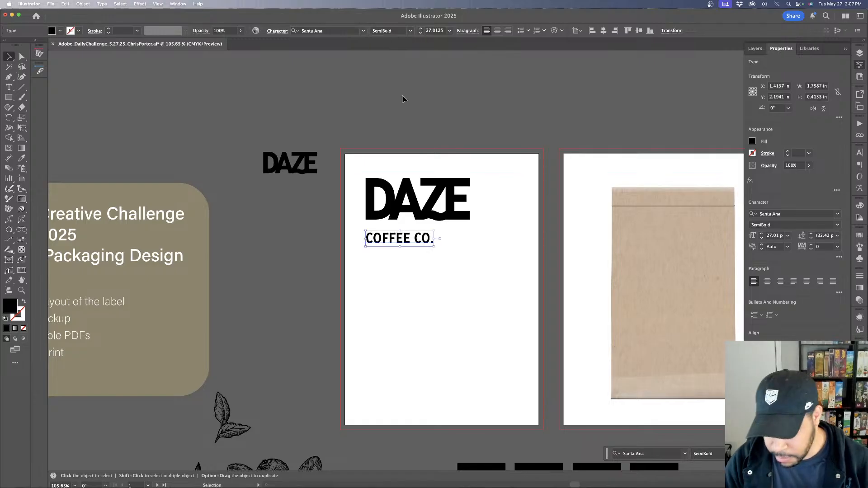
Set the tracking of the COFFEE CO. text to 40
key(alt+Right)
key(alt+Right)
key(alt+Right)
key(alt+Right)
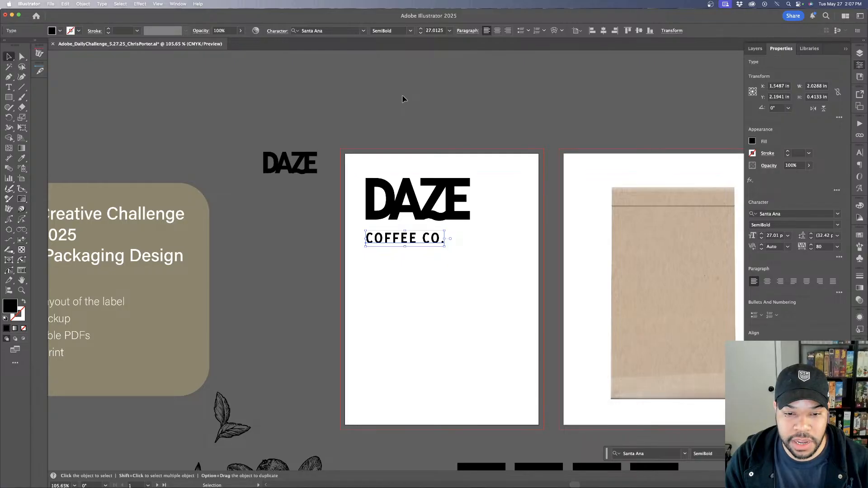
key(alt+Right)
key(alt+Left)
key(alt+Left)
key(alt+Left)
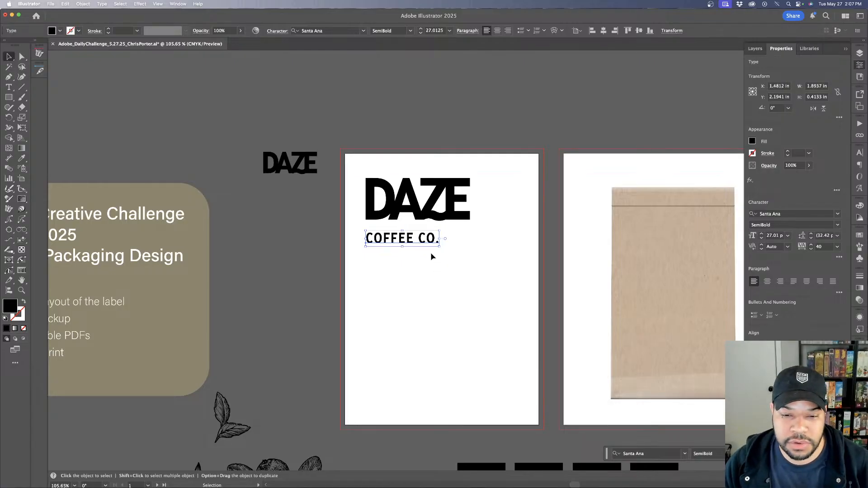
Move COFFEE CO. up closer beneath the DAZE wordmark, keeping its left alignment
key(super+equal)
key(super+equal)
drag(446, 266, 444, 252)
click(593, 297)
click(513, 256)
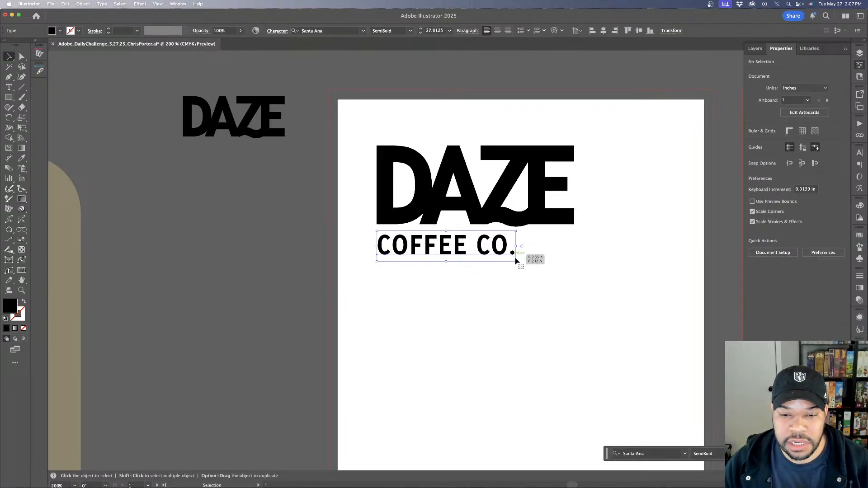
Scale the COFFEE CO. text down to about 24.56 pt and change its wording to COFFEE COMPANY
drag(517, 262, 510, 260)
click(62, 140)
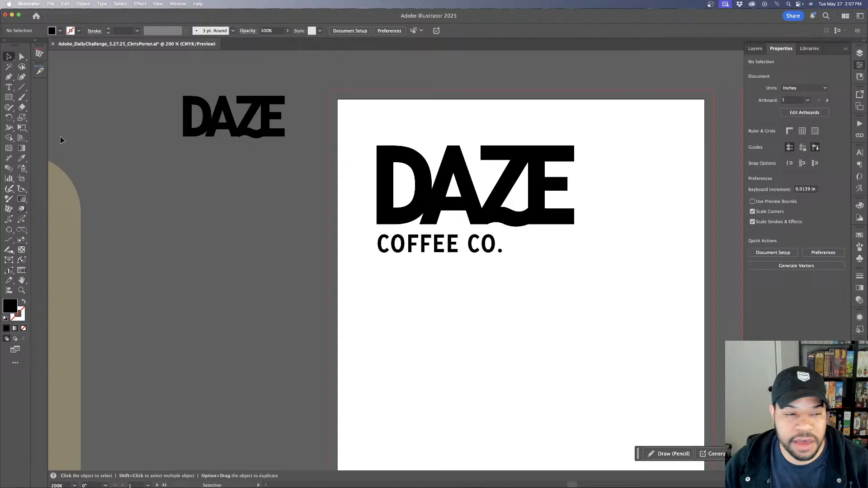
click(22, 87)
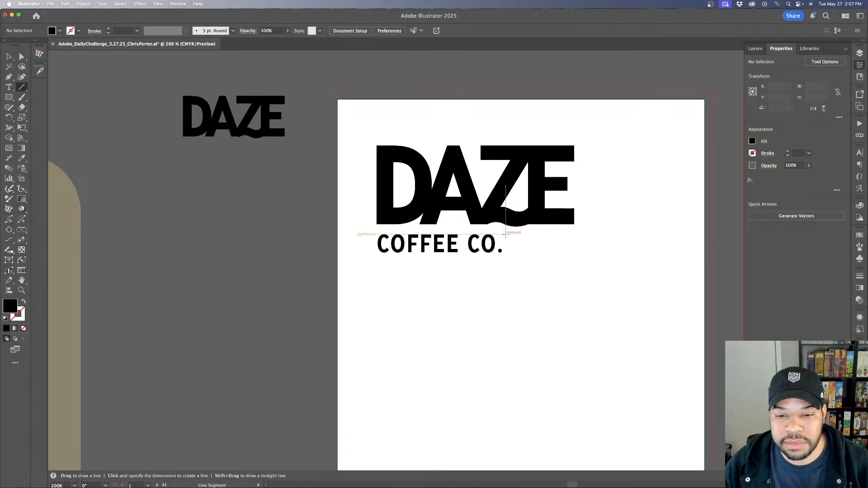
key(t)
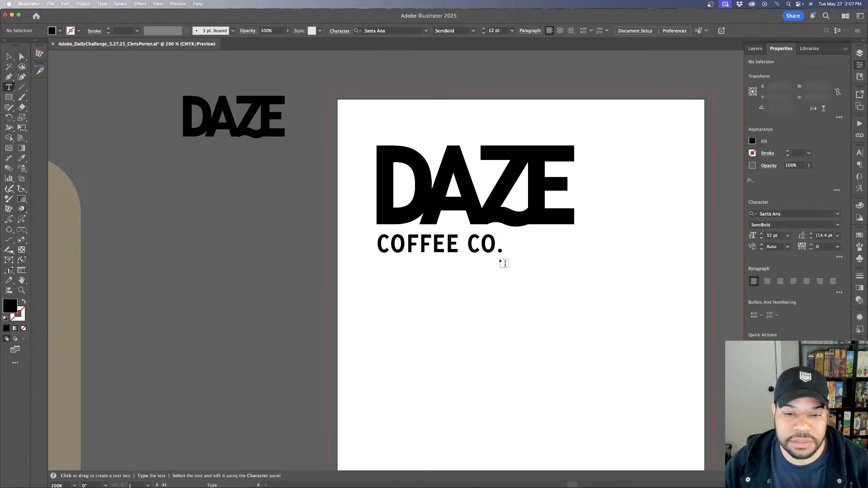
drag(497, 248, 502, 248)
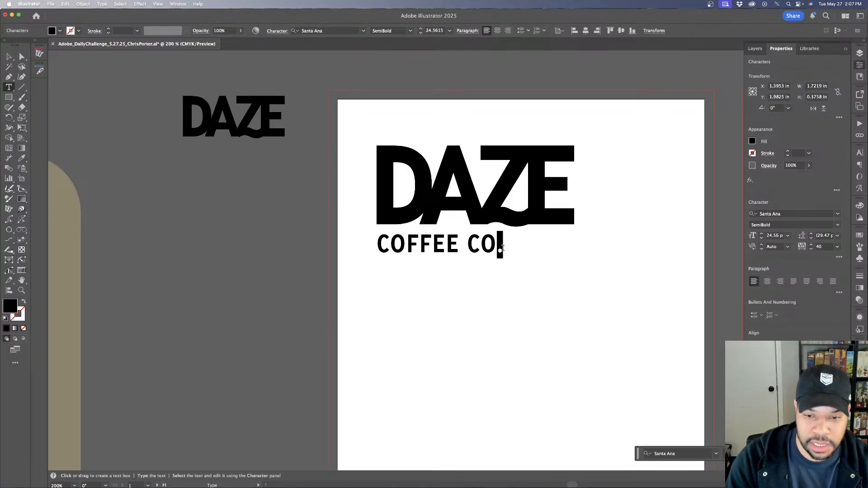
text(m)
key(BackSpace)
text(MPANY)
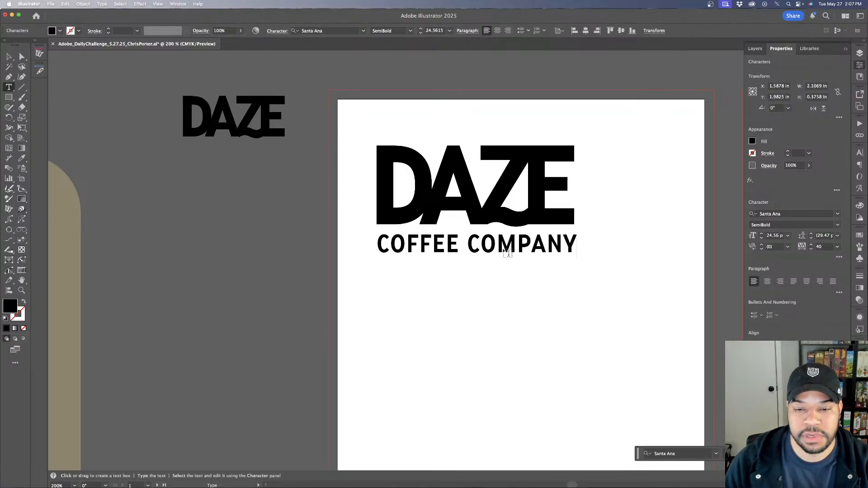
key(Escape)
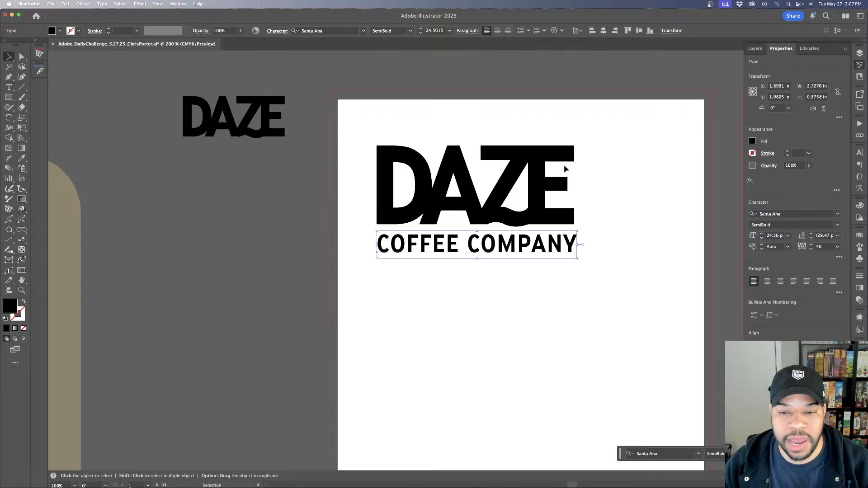
Place a live-text copy of COFFEE COMPANY above the artboard, keeping the original beneath DAZE
key(super+minus)
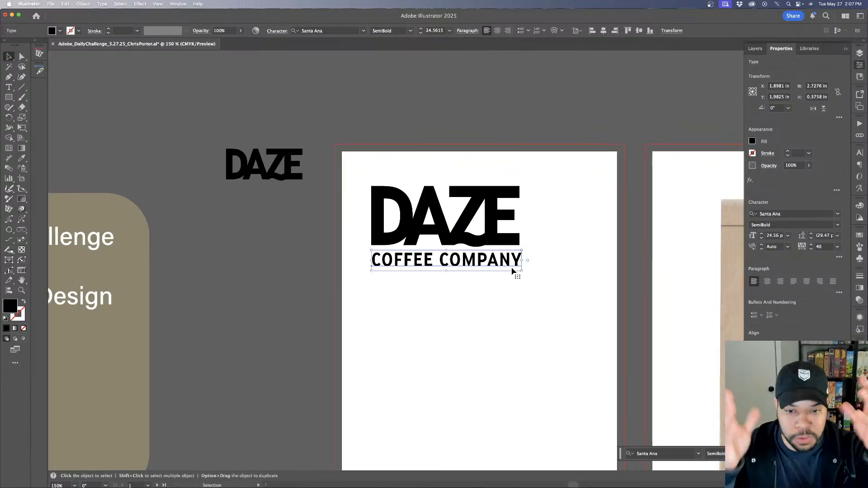
drag(513, 266, 512, 92)
click(503, 256)
Convert the COFFEE COMPANY text beneath the DAZE wordmark to outlines
right_click(502, 257)
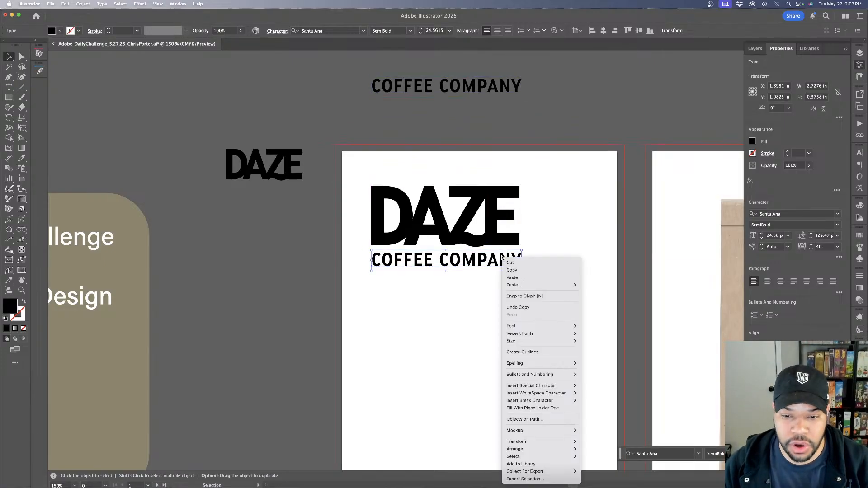
click(530, 353)
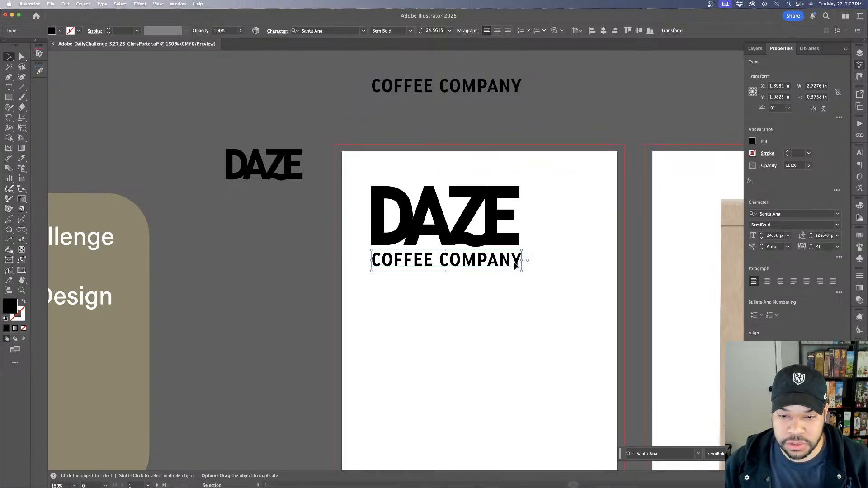
scroll(515, 262, up, 5)
key(t)
drag(508, 263, 523, 263)
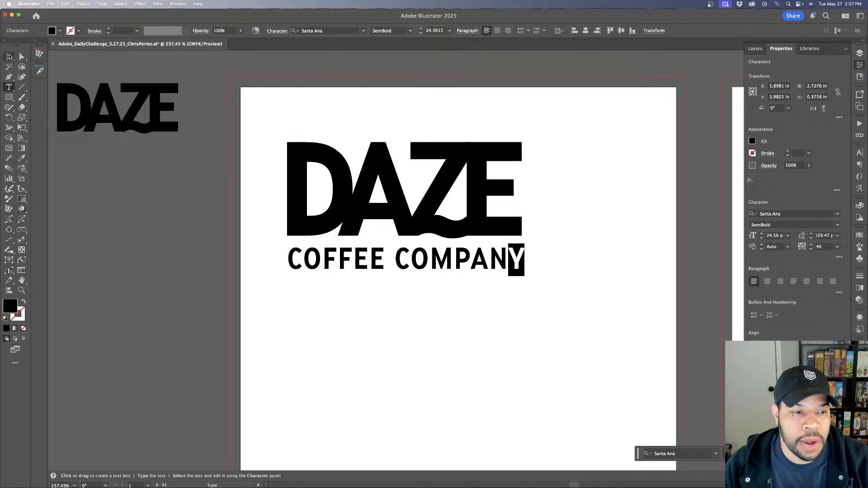
key(Escape)
right_click(391, 254)
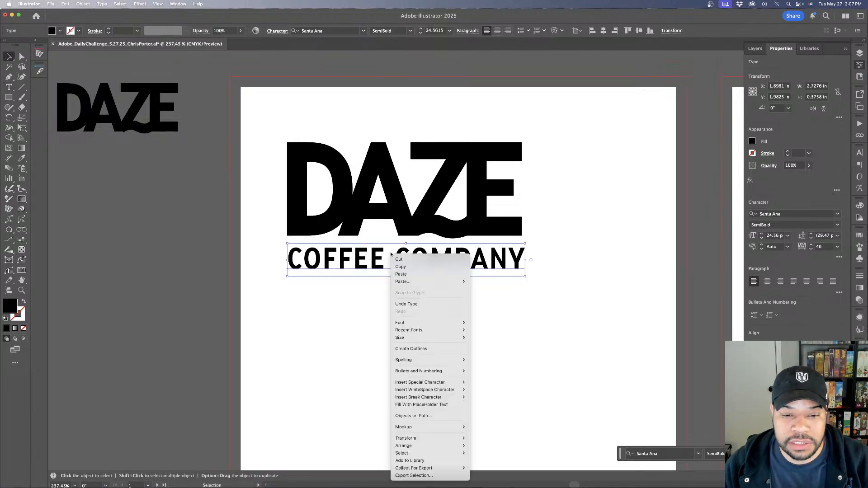
click(412, 349)
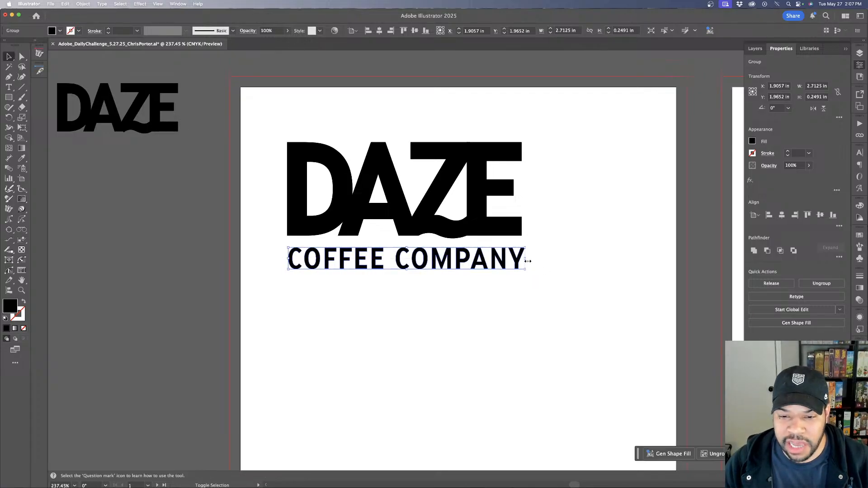
Scale the outlined COFFEE COMPANY down to about 2.68 in wide so it lines up with the DAZE wordmark's right edge
drag(528, 261, 519, 259)
scroll(518, 260, up, 5)
click(552, 259)
scroll(552, 262, down, 5)
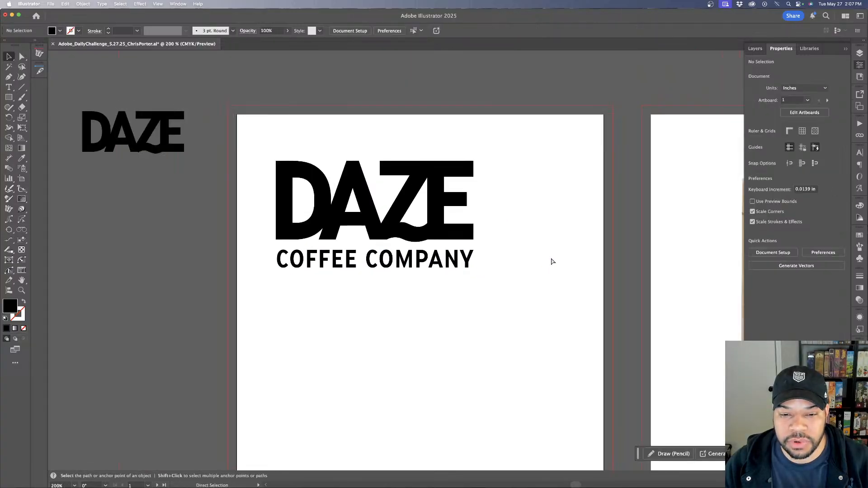
scroll(553, 262, down, 1)
click(465, 263)
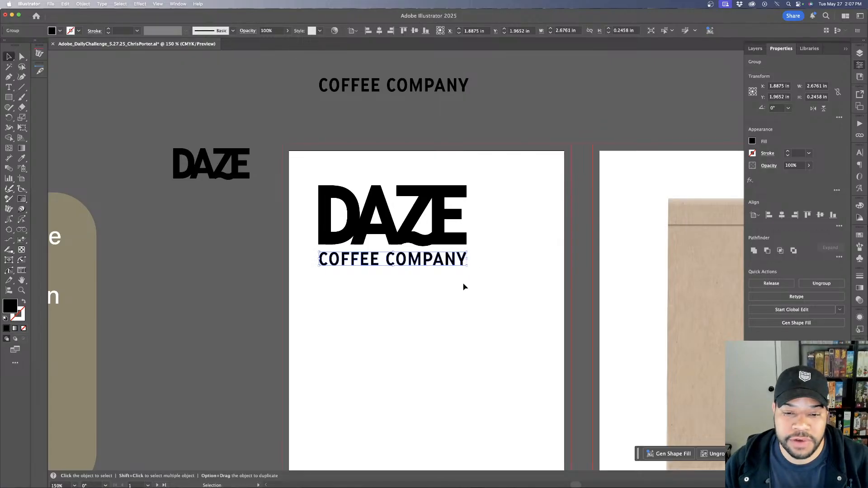
scroll(464, 291, down, 1)
key(super+minus)
scroll(465, 290, down, 3)
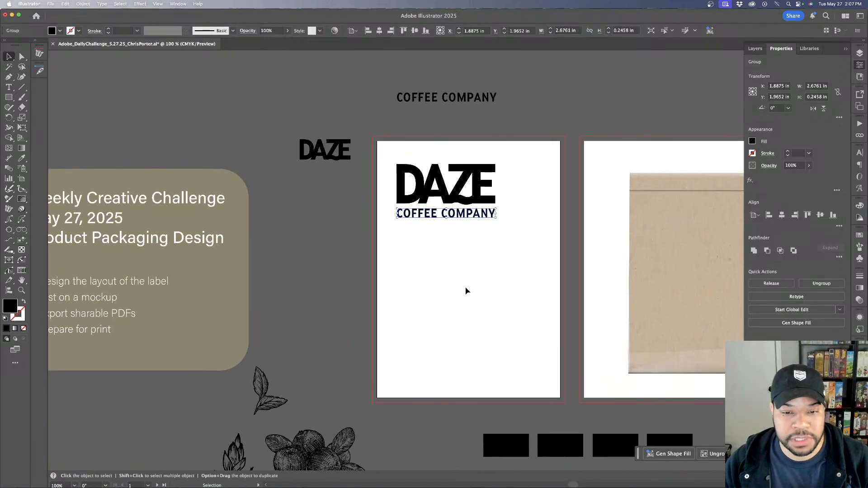
click(466, 290)
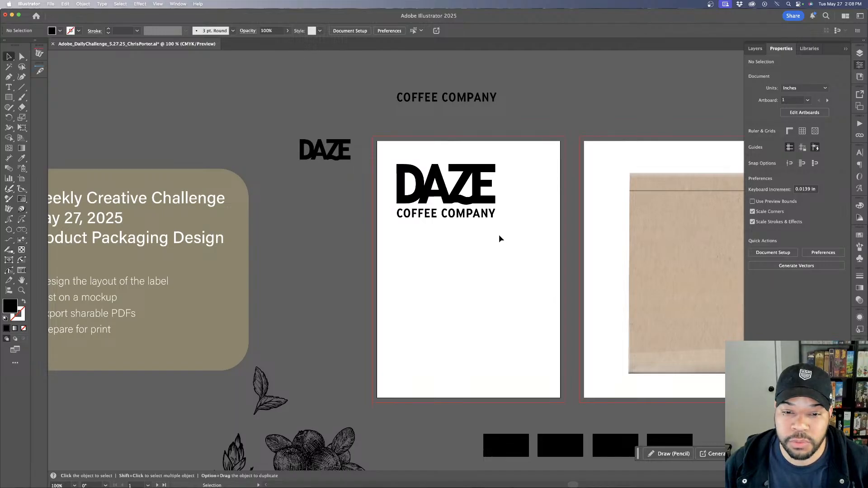
drag(384, 147, 507, 199)
click(508, 199)
scroll(510, 195, down, 5)
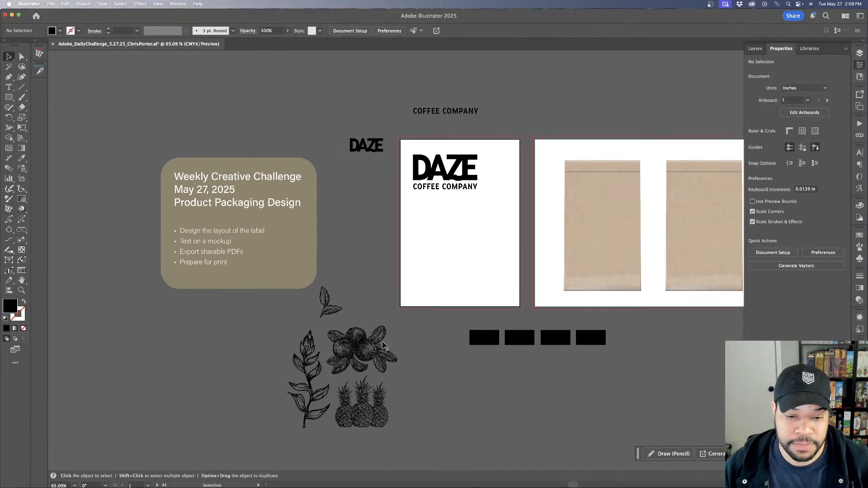
click(377, 347)
click(467, 249)
Draw a rectangle covering the label artboard out to its bleed, sized 5.25 in by 7.25 in
click(9, 97)
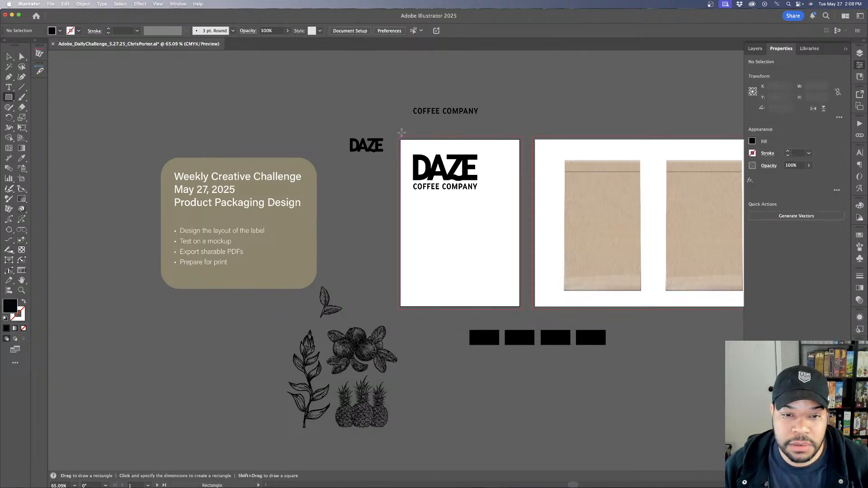
drag(398, 137, 523, 310)
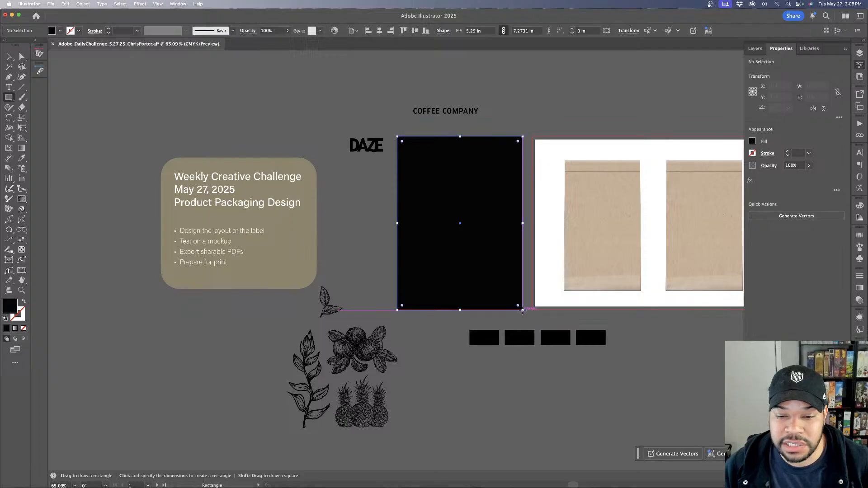
key(v)
scroll(493, 319, up, 5)
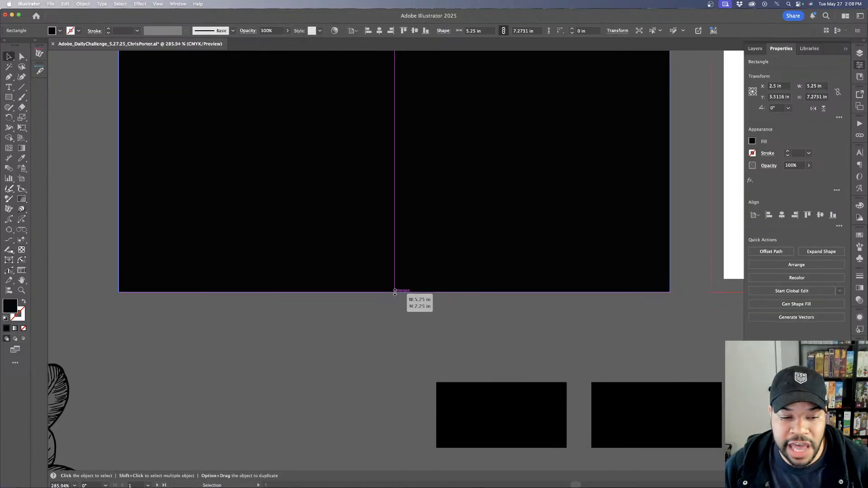
click(402, 304)
scroll(403, 305, down, 5)
scroll(403, 303, down, 2)
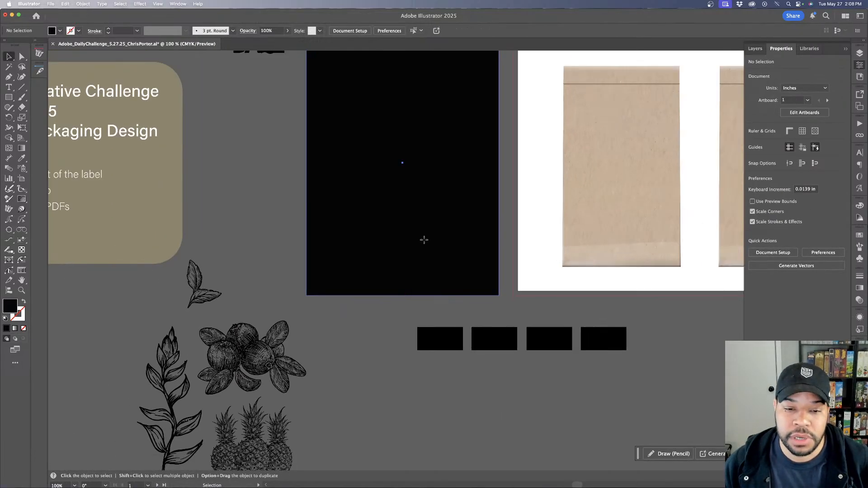
Fill the full-bleed rectangle with white sampled from the mockup artboard and send it behind the logo
click(423, 239)
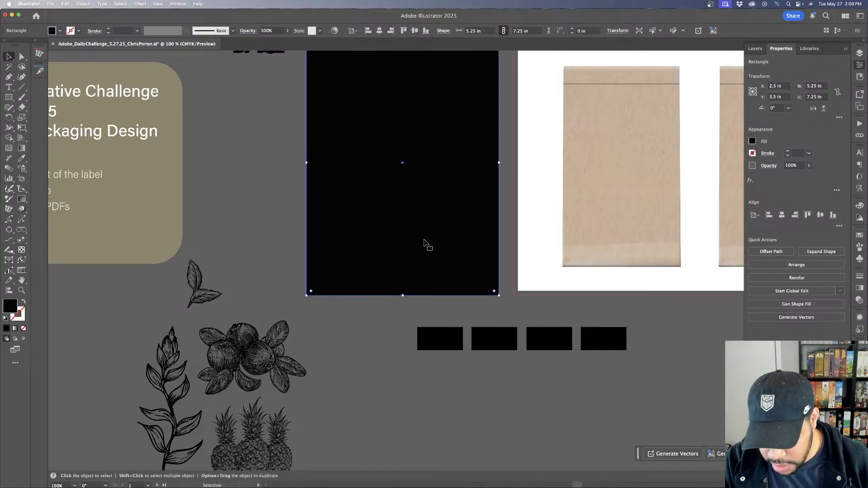
key(a)
key(v)
scroll(424, 243, down, 4)
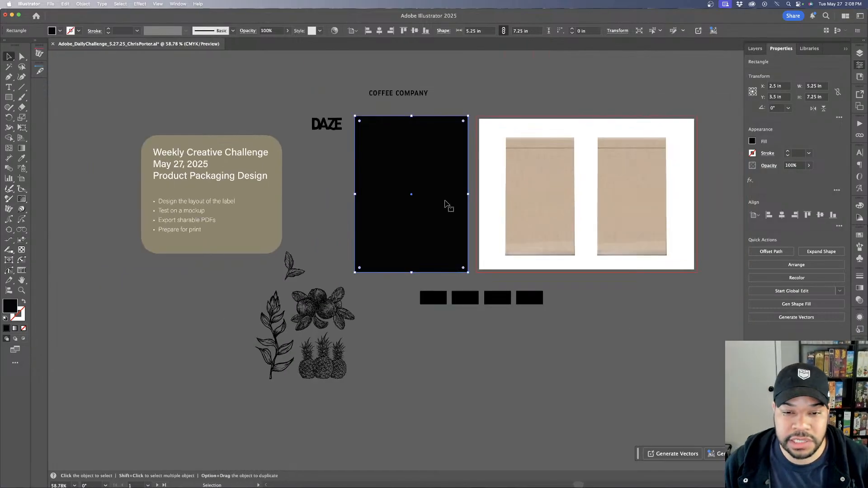
key(i)
click(491, 190)
key(v)
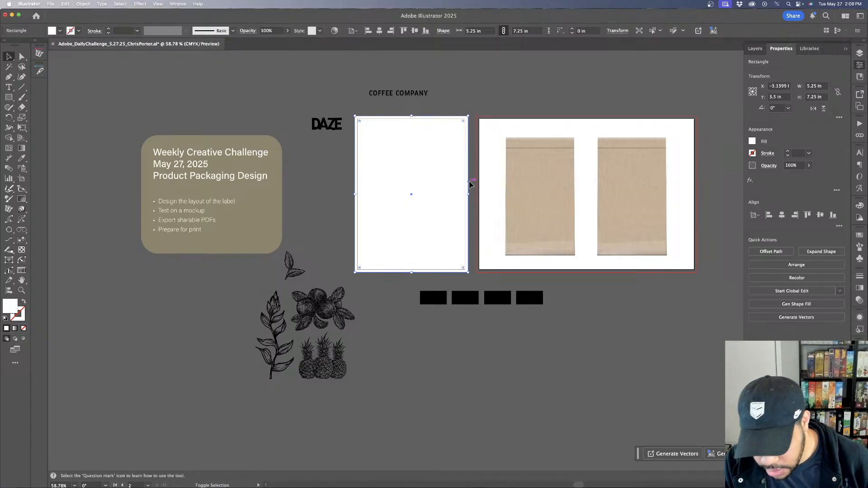
key(super+shift+bracketleft)
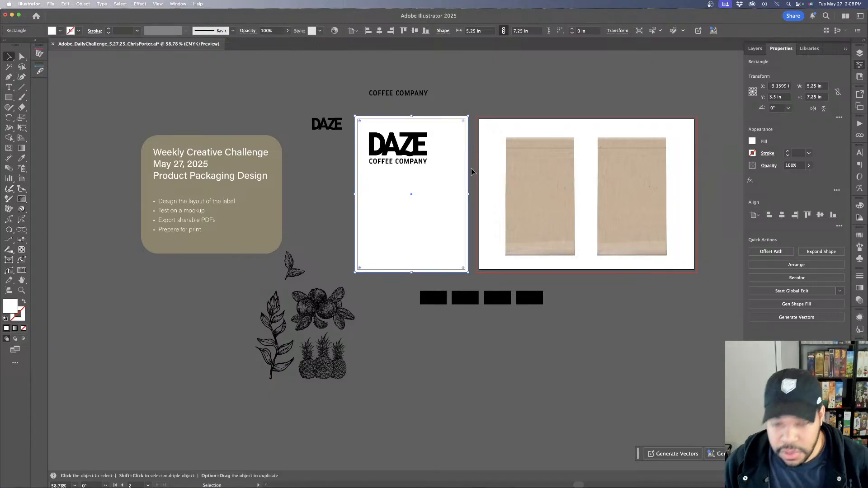
click(473, 161)
Draw an inset rectangle about 4.46 in by 6.35 in inside the label artboard, around the logo
scroll(473, 161, up, 5)
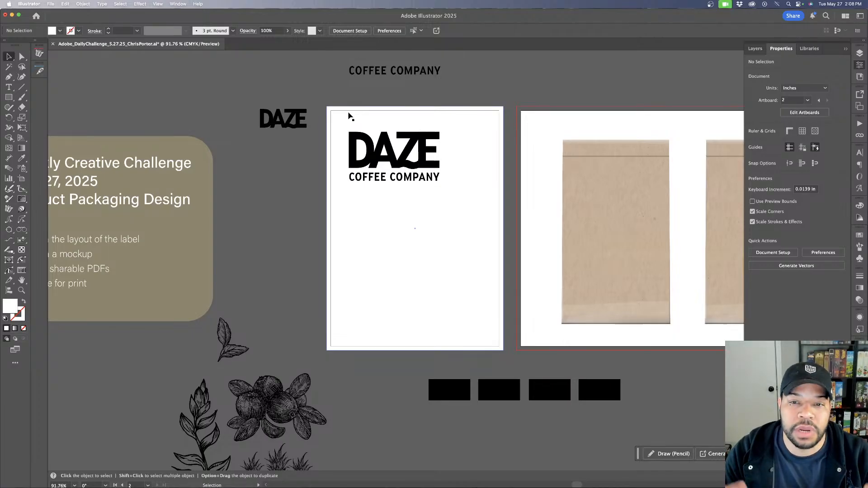
click(8, 98)
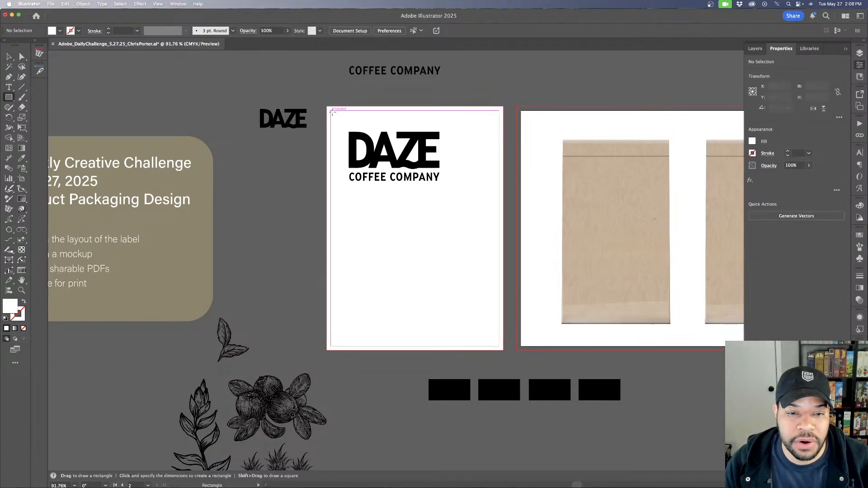
drag(339, 121, 489, 336)
key(v)
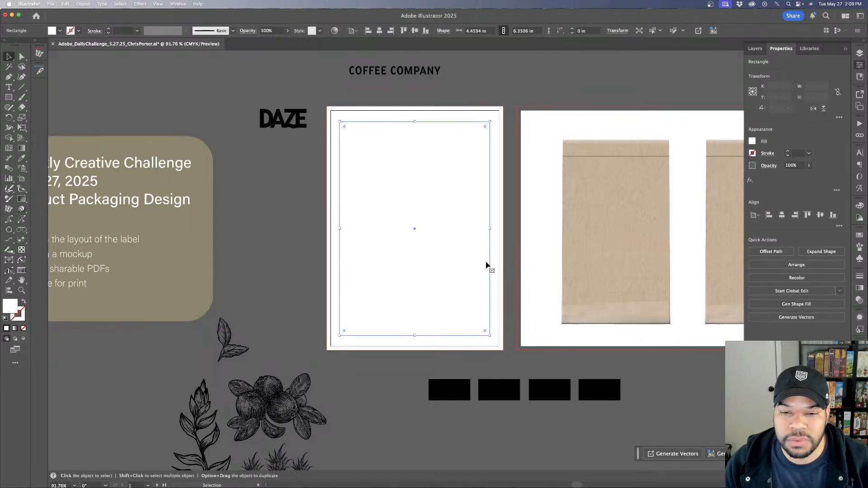
Sample dark gray for the inset rectangle and swap it to the stroke, leaving a 1 pt outline with no fill
key(i)
click(518, 174)
key(v)
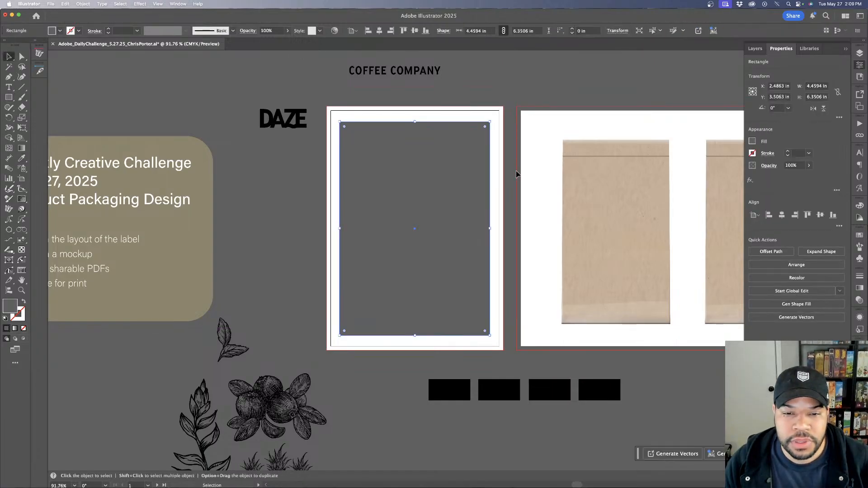
click(24, 302)
click(257, 220)
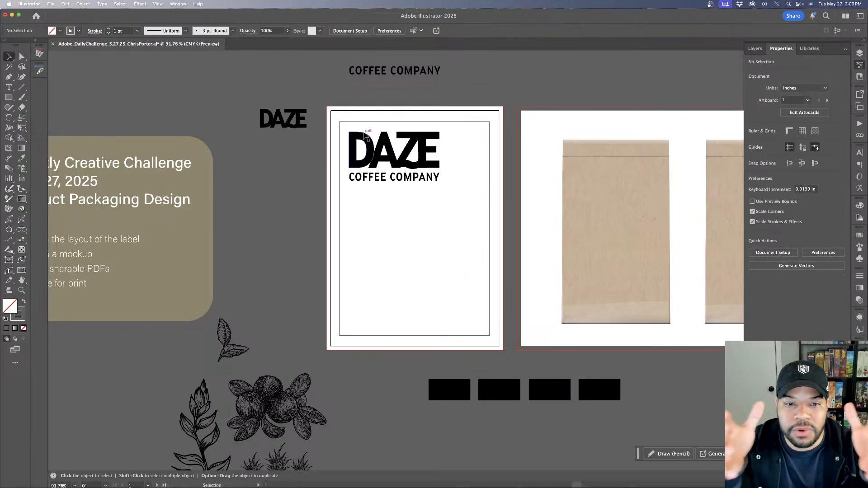
Delete the inset border rectangle around the logo
scroll(356, 136, up, 3)
scroll(356, 137, up, 1)
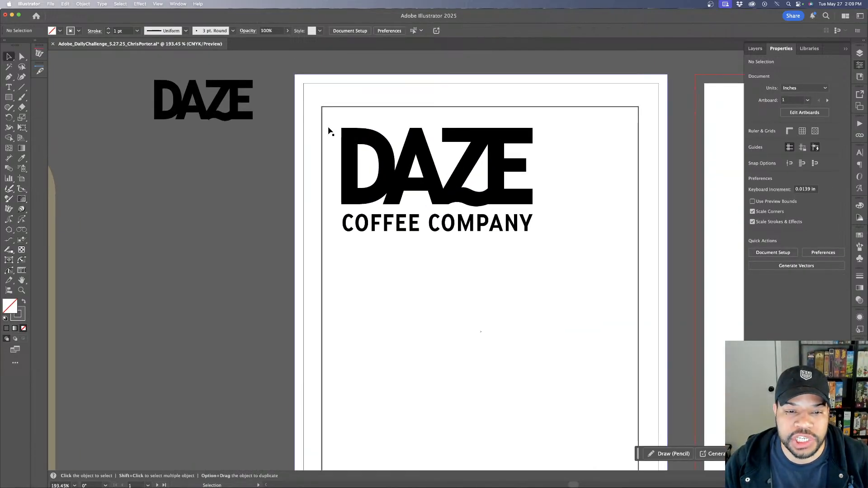
click(324, 132)
scroll(608, 140, down, 6)
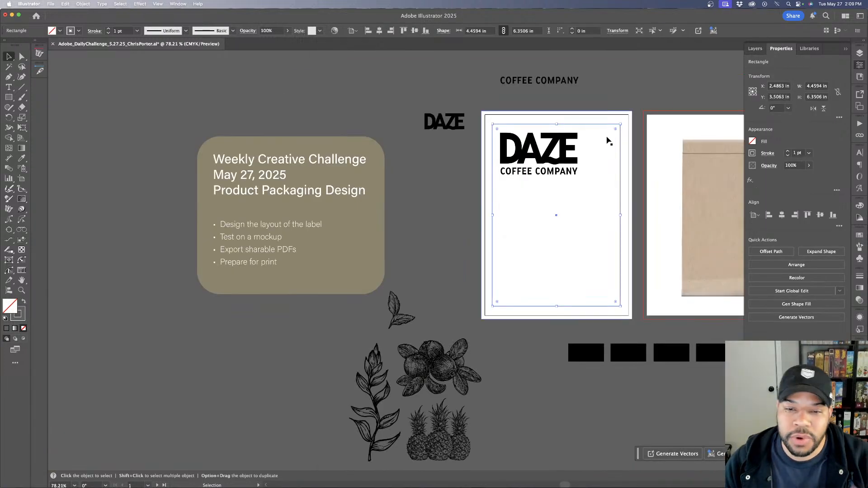
click(608, 141)
scroll(444, 210, right, 5)
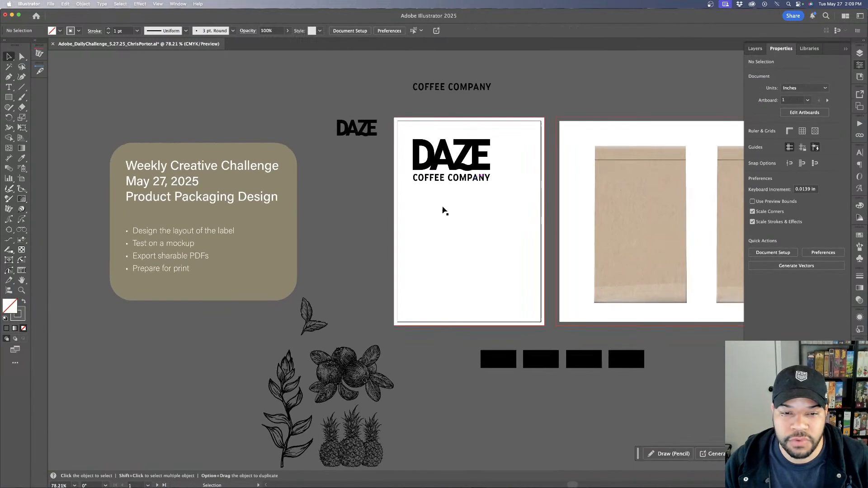
Select the label's white background rectangle and open the Fruit swatch library from Foods, enlarged to show all its color groups
click(448, 287)
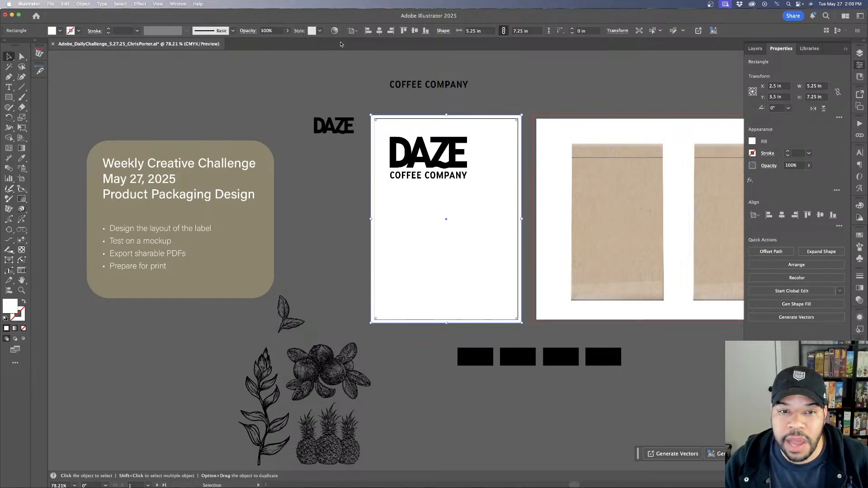
click(860, 236)
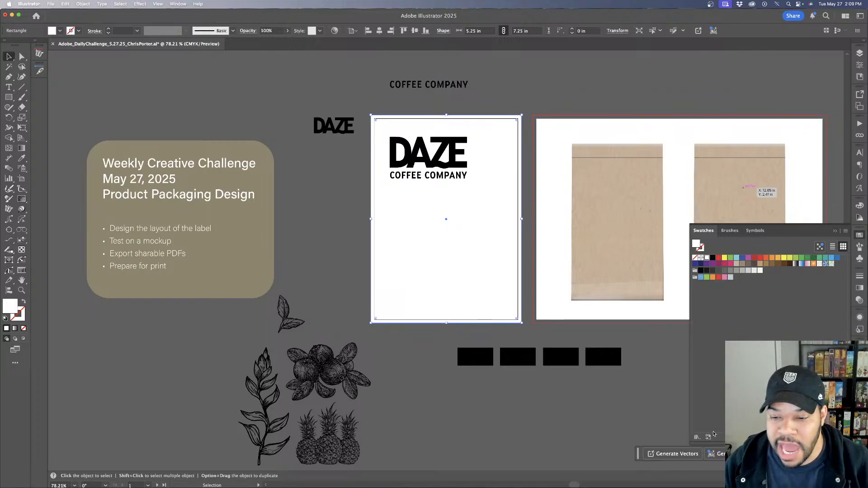
click(698, 437)
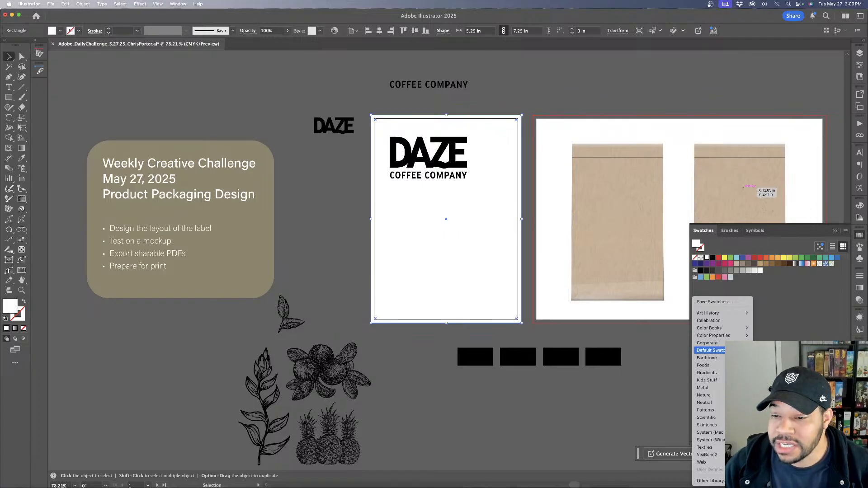
mouse_move(724, 330)
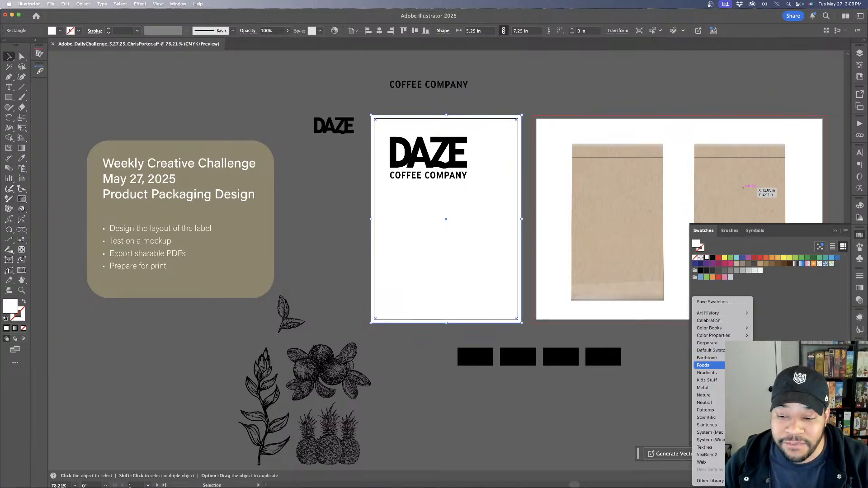
click(709, 365)
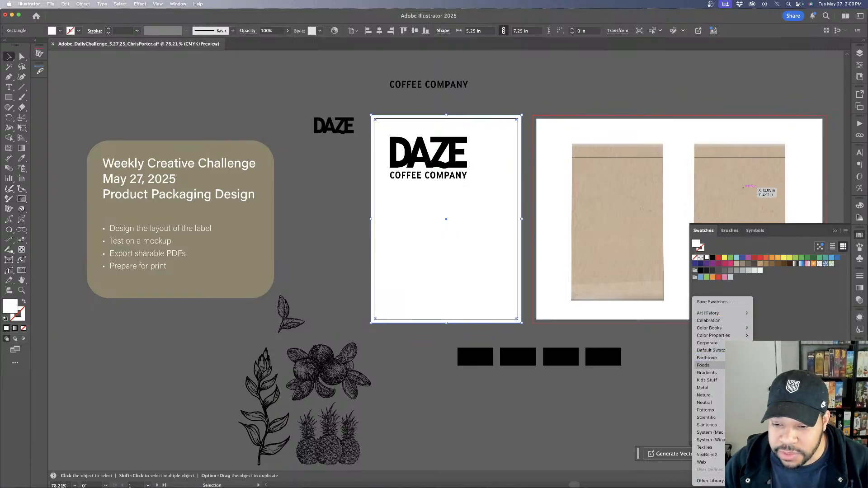
mouse_move(709, 373)
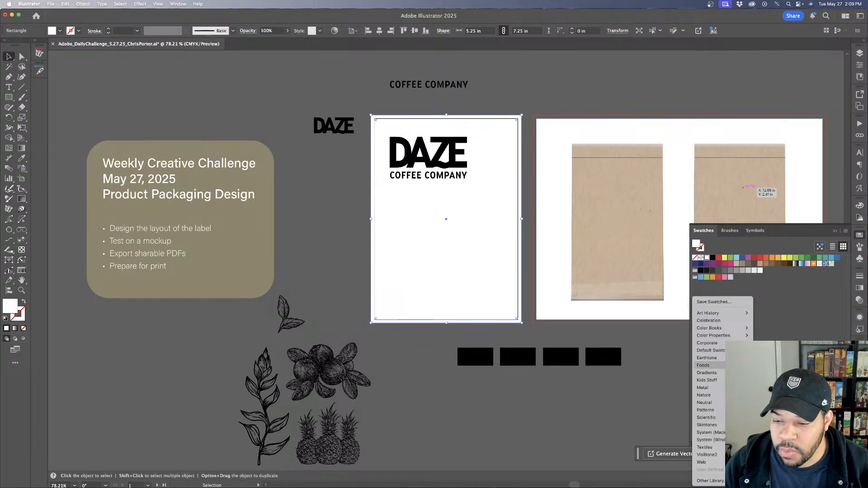
click(769, 380)
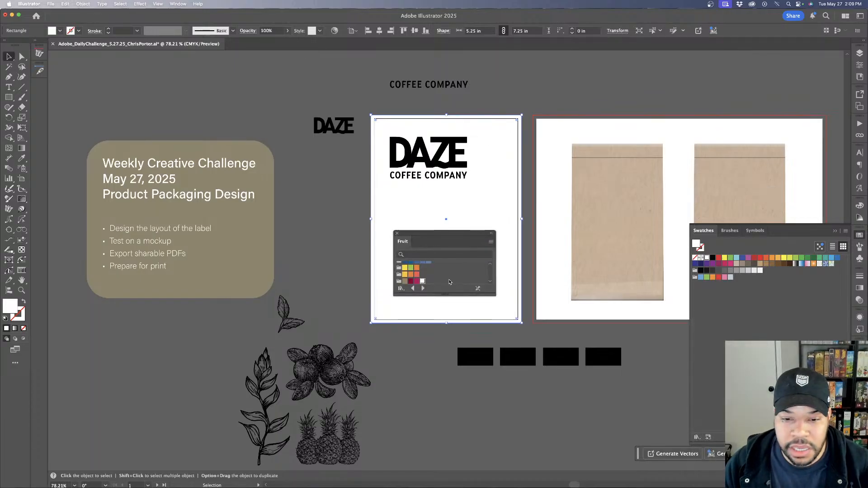
drag(447, 294, 448, 406)
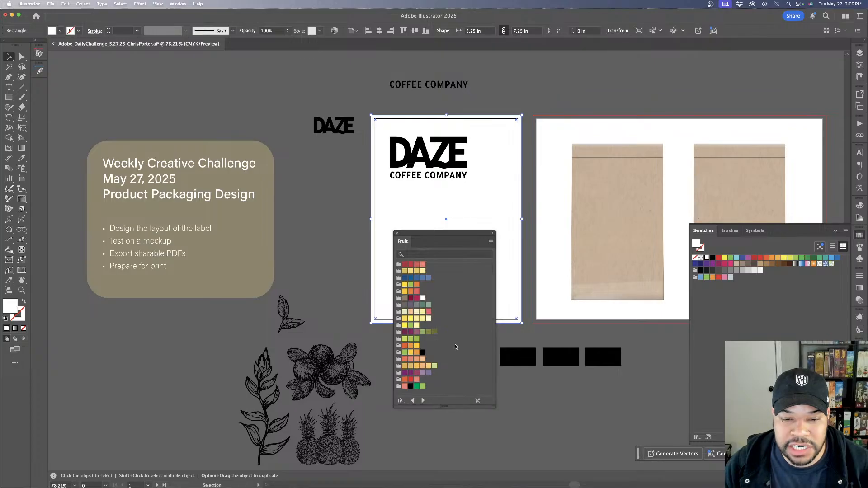
drag(429, 236, 416, 231)
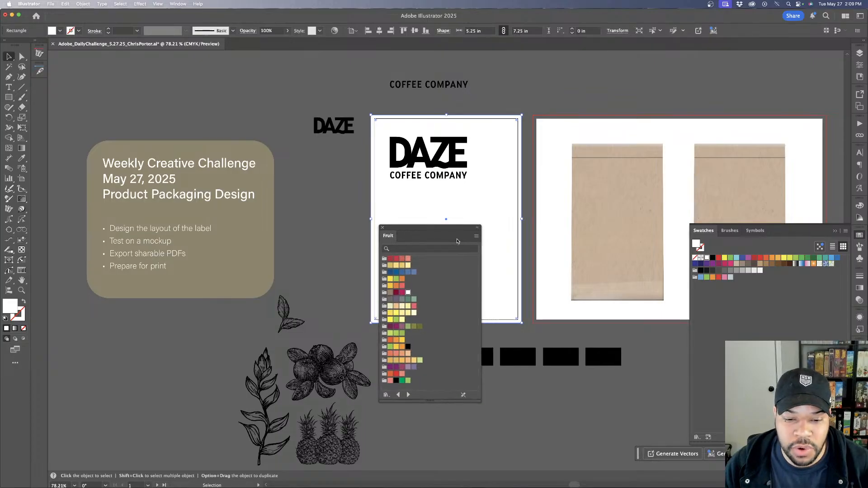
Browse the neighboring swatch libraries, including Sweets, Vegetables and Earthtone, for label colors and return to Fruit
click(408, 395)
click(407, 395)
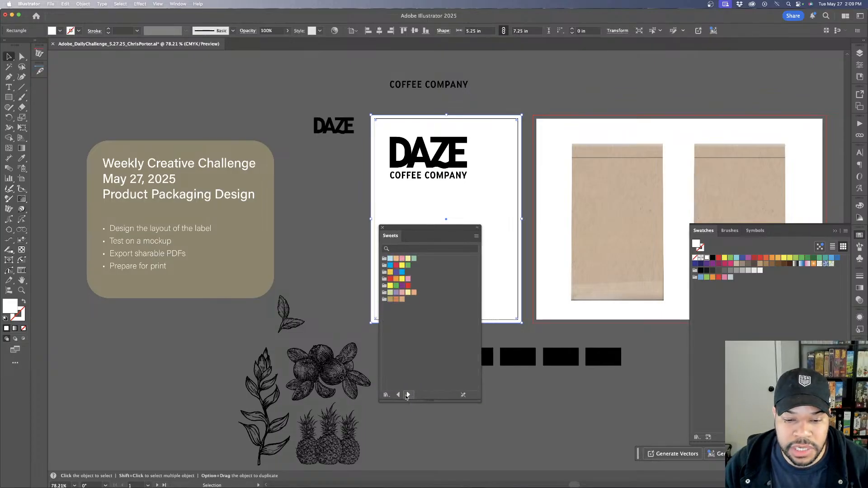
click(408, 395)
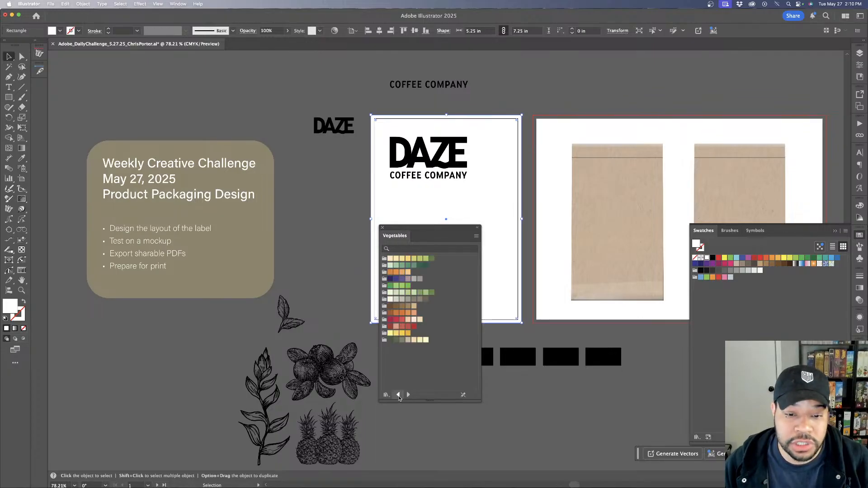
click(399, 394)
click(399, 395)
click(398, 395)
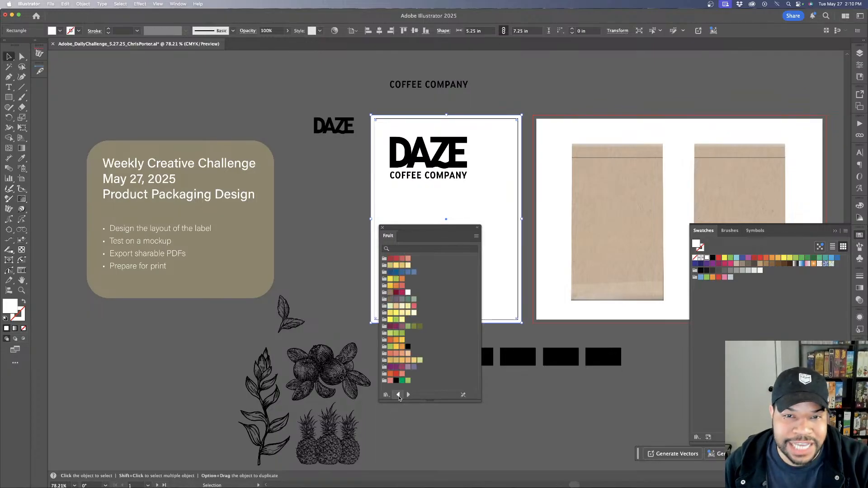
click(399, 395)
click(398, 395)
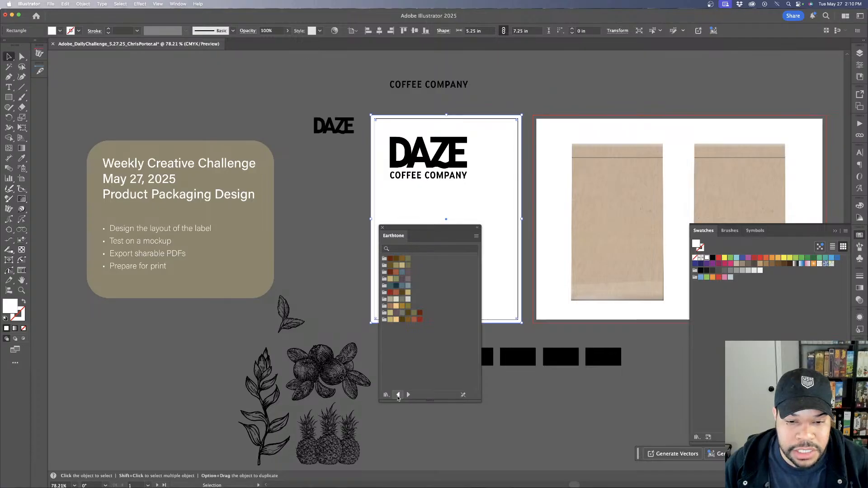
click(408, 395)
click(408, 395)
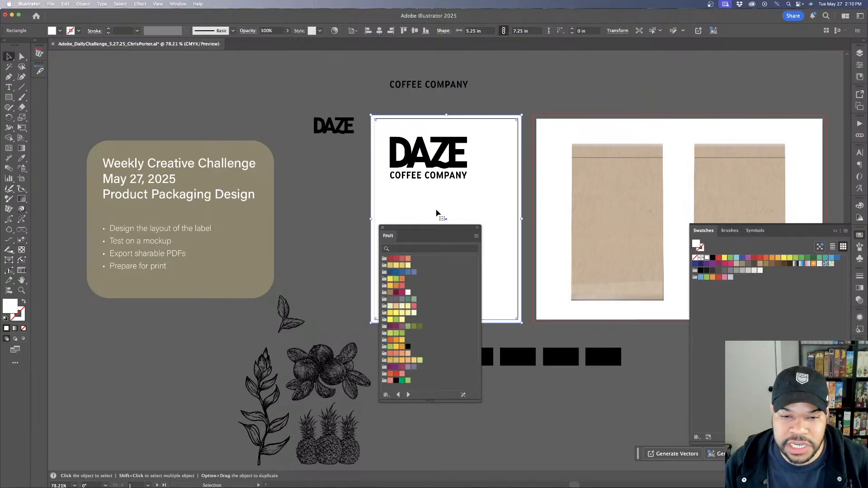
Fill the label background with the darkest blue of the Fruit library's blue group and move the library clear of the label
click(390, 273)
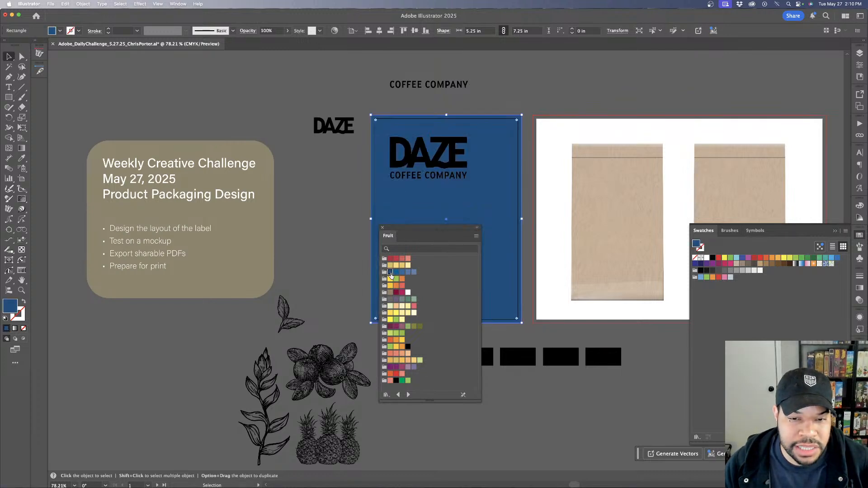
click(348, 241)
drag(393, 228, 209, 133)
click(377, 221)
Place the berry illustration on the label below the logo, enlarged to about 5.11 in by 3.50 in and overhanging the right edge
click(326, 371)
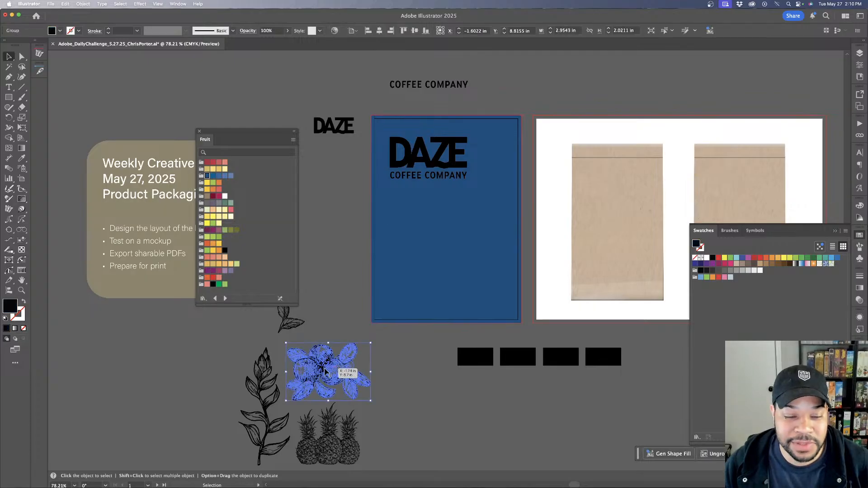
drag(326, 371, 470, 238)
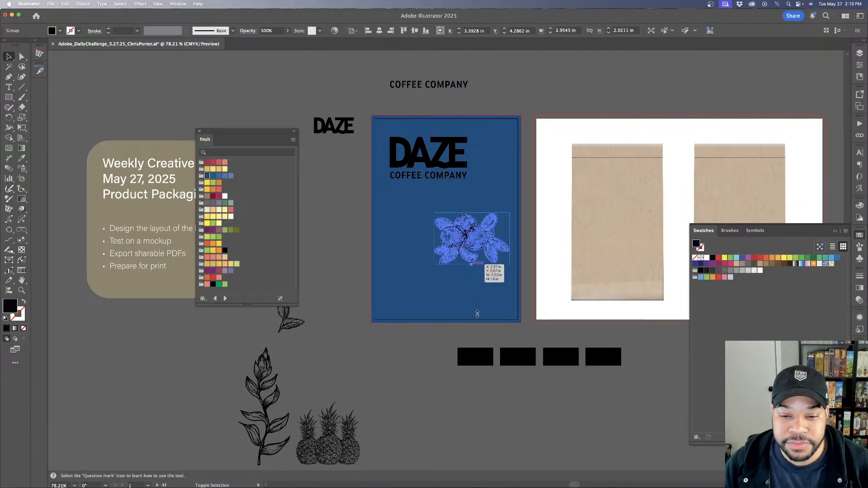
drag(477, 313, 478, 316)
drag(492, 273, 507, 248)
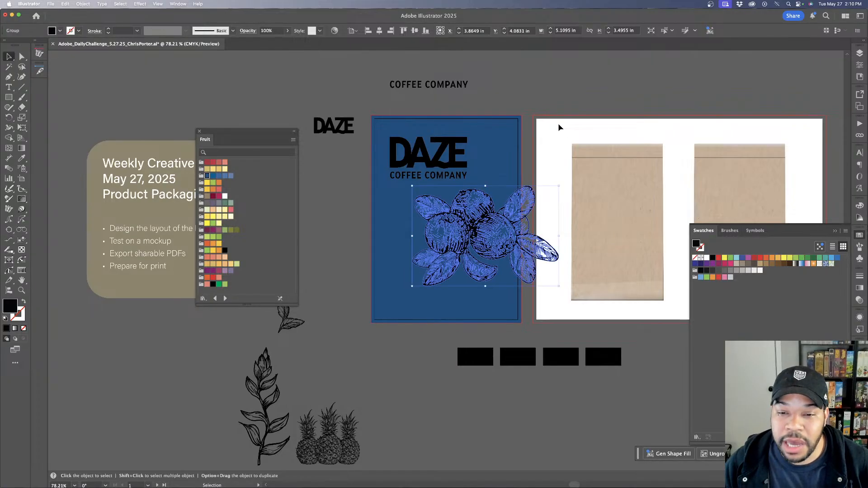
click(532, 135)
drag(492, 215, 499, 216)
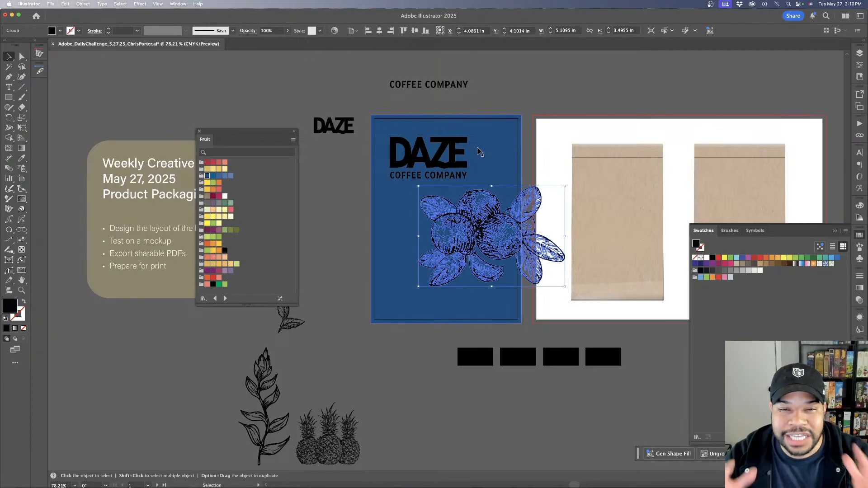
Recolor the berry illustration with the third, lighter blue swatch of the Fruit library's blue group
click(219, 176)
click(313, 197)
click(443, 225)
key(super+=)
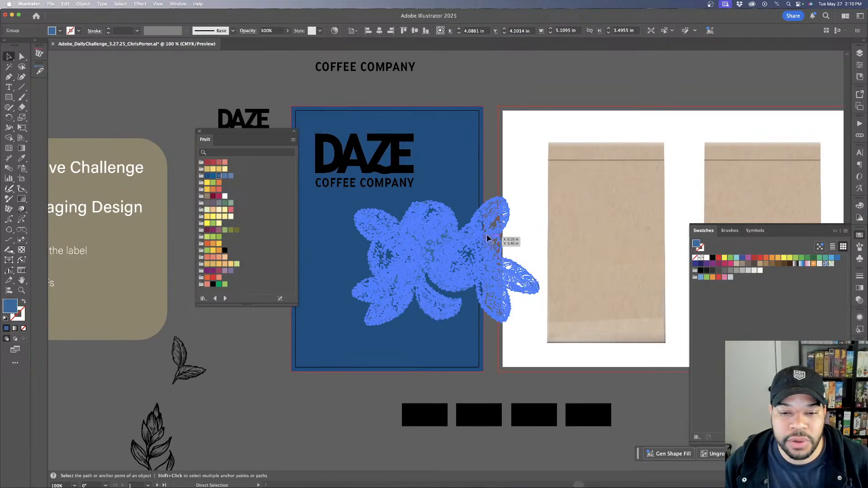
key(super+=)
key(v)
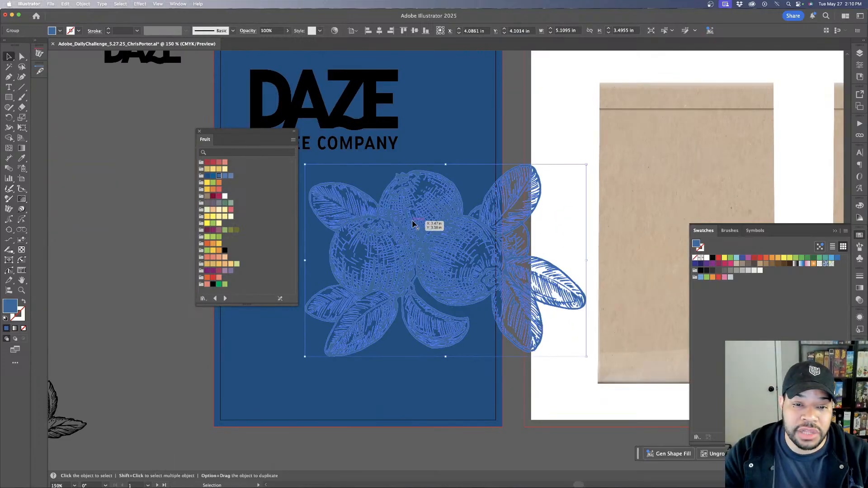
click(514, 147)
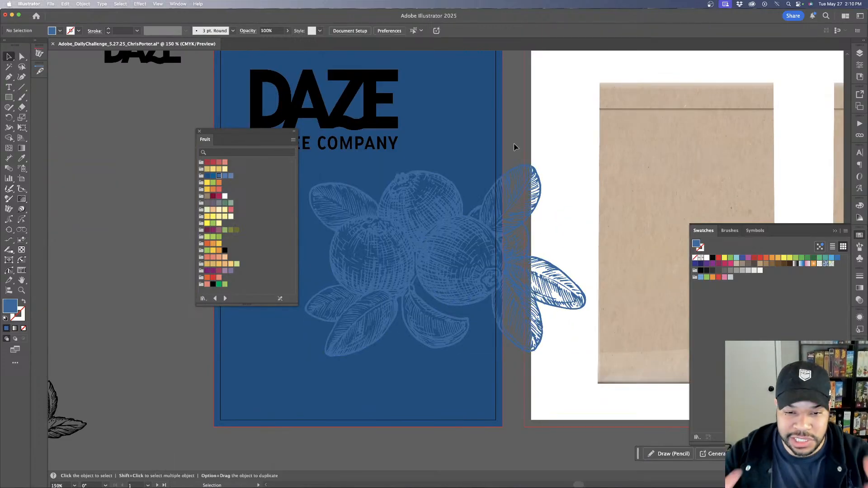
Fill the berry illustration with the darkest blue Fruit swatch and the label background with the third, lighter blue of that group
click(399, 250)
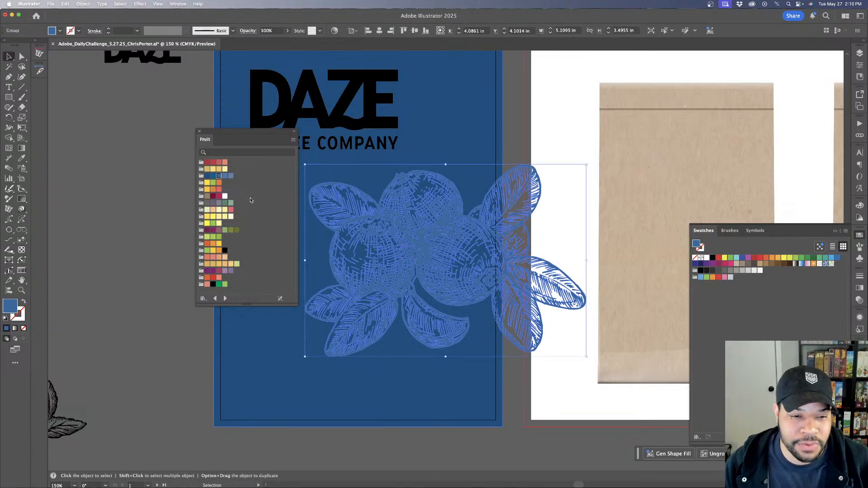
click(210, 176)
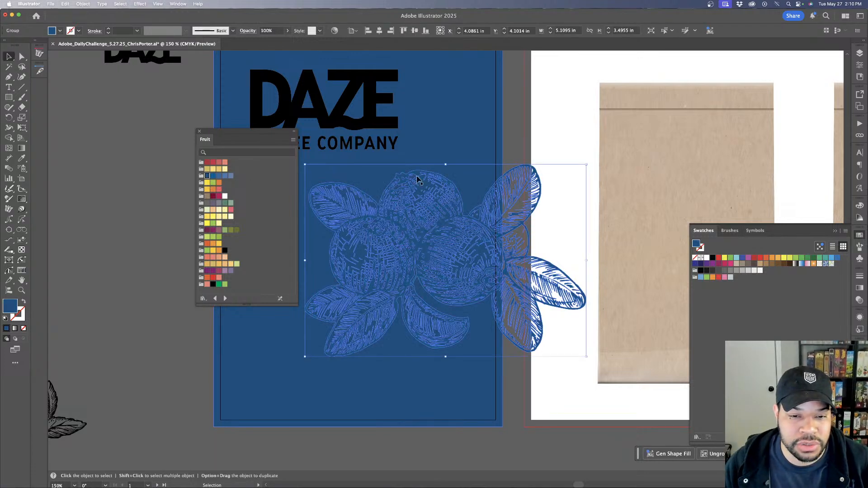
click(486, 159)
click(213, 176)
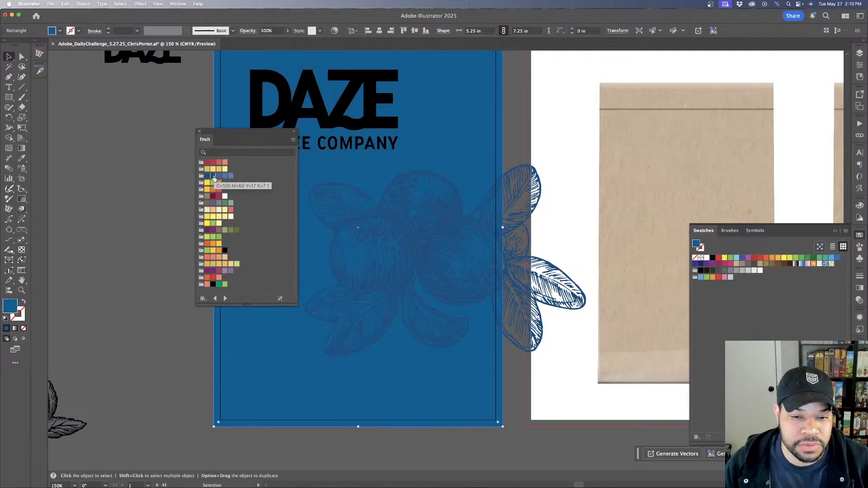
click(219, 177)
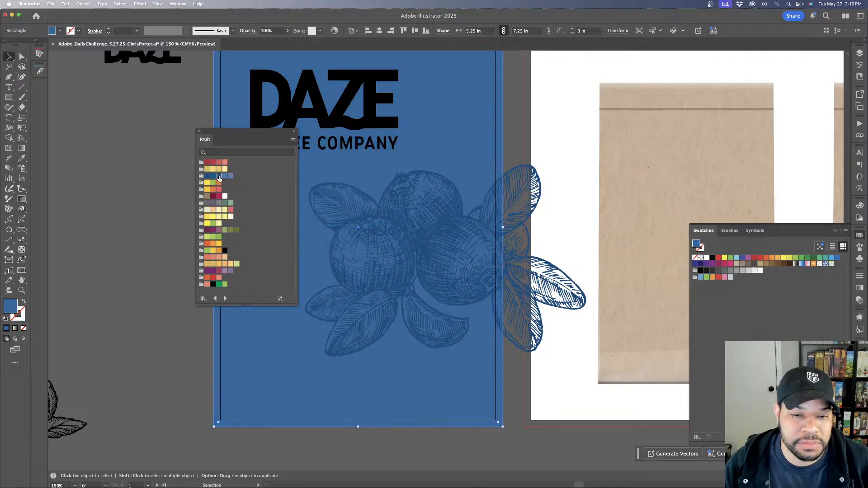
drag(234, 135, 128, 129)
click(358, 221)
key(super+minus)
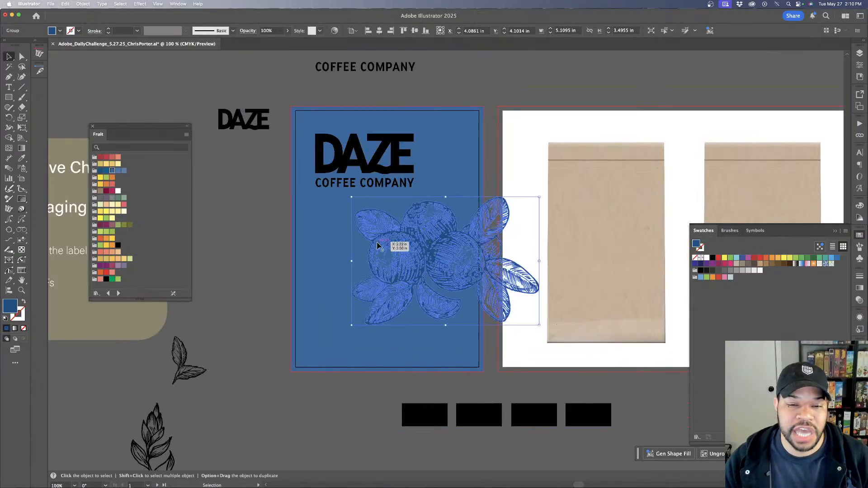
Fill the DAZE wordmark on the label with white sampled from the mockup artboard
click(423, 175)
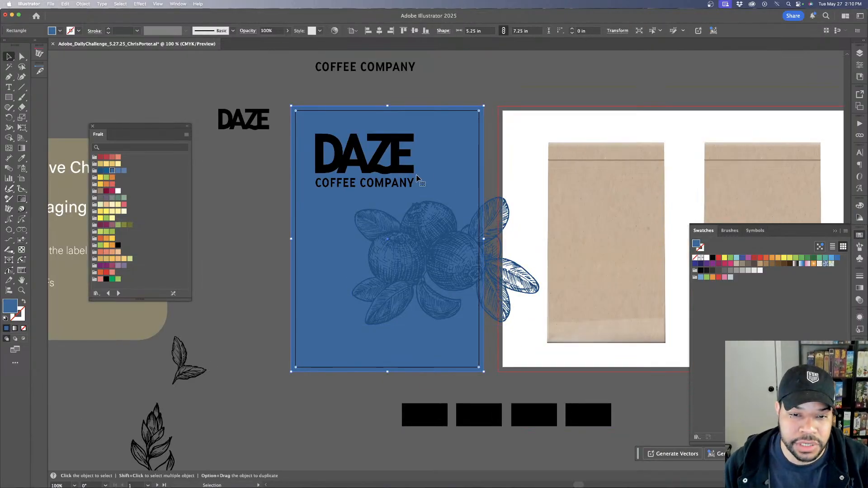
click(409, 185)
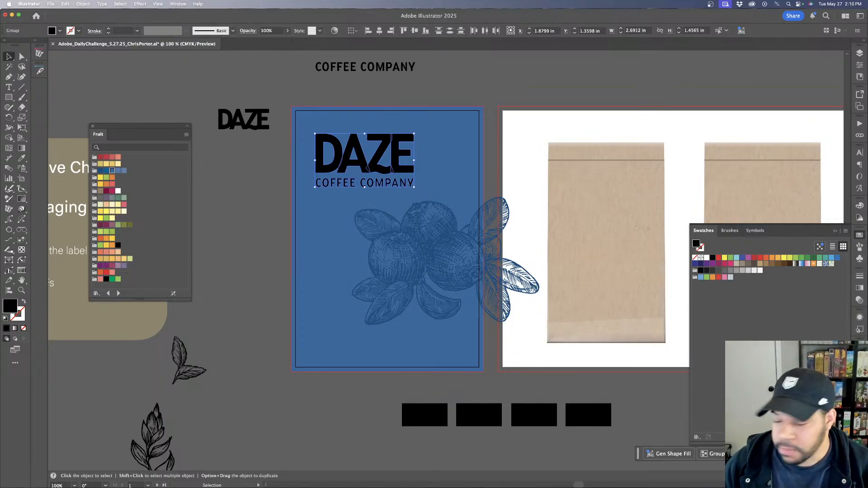
click(430, 208)
click(405, 183)
shift+click(405, 172)
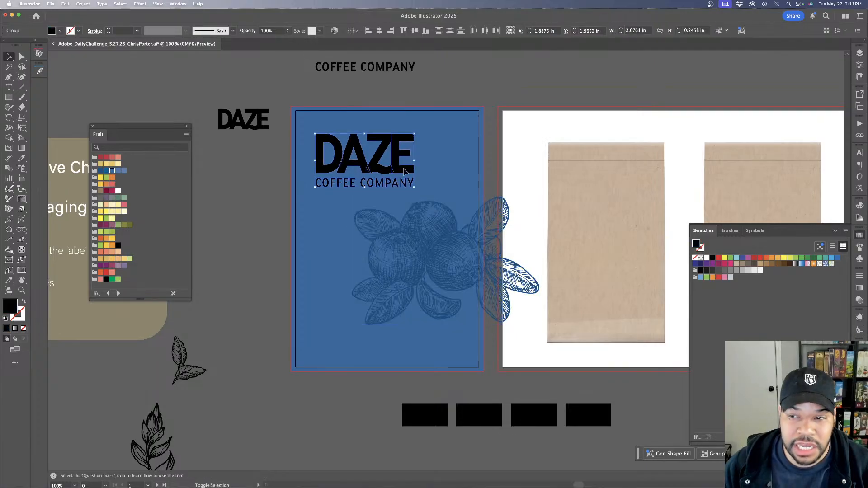
click(483, 136)
click(381, 141)
key(i)
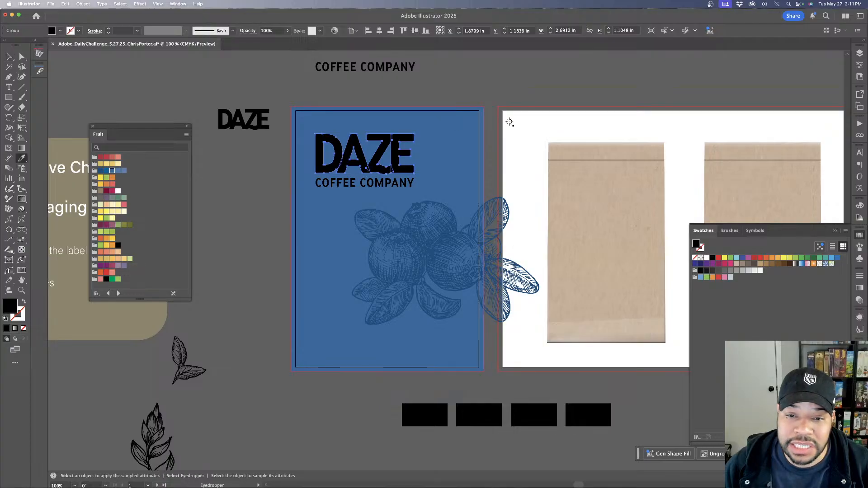
click(506, 126)
key(v)
click(403, 183)
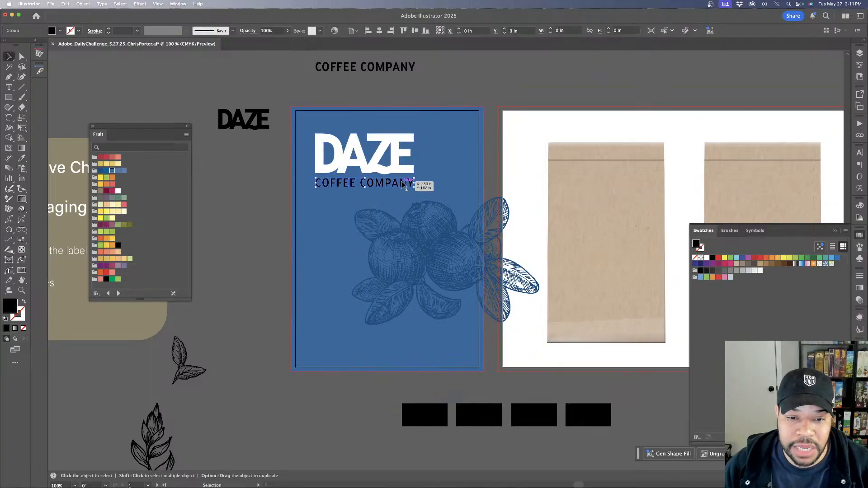
key(i)
key(v)
click(209, 180)
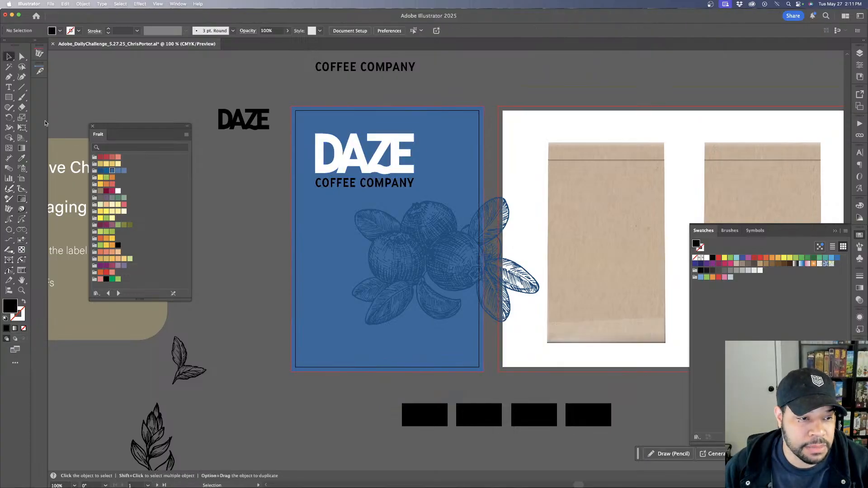
Draw a black bar over COFFEE COMPANY and extend it to the label's left bleed edge, about 3.35 in by 0.39 in
click(8, 98)
scroll(335, 190, up, 3)
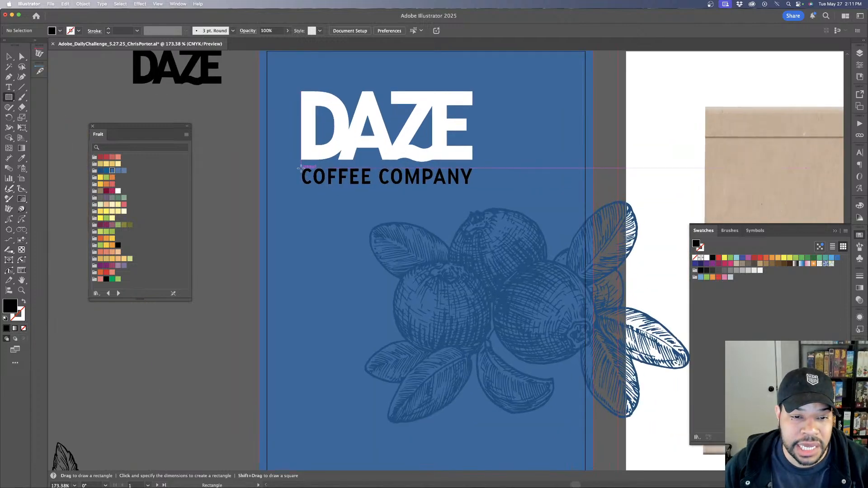
drag(302, 169, 472, 194)
key(v)
drag(301, 181, 260, 181)
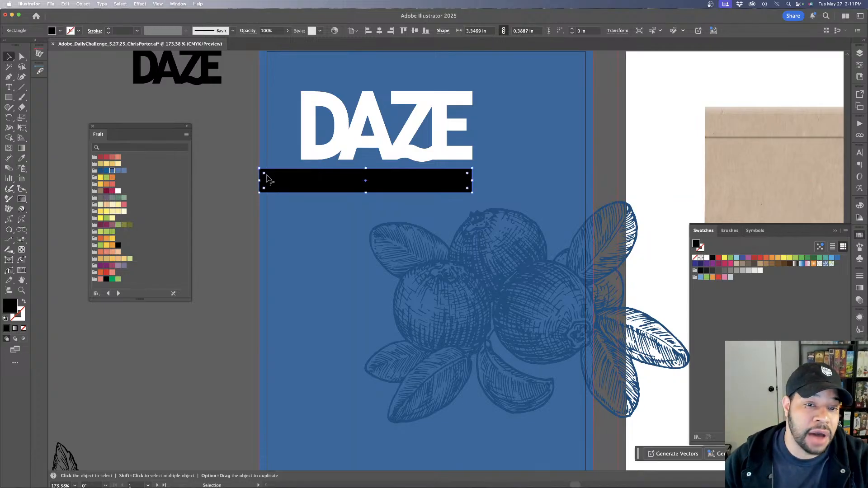
Fill the black bar under the DAZE wordmark with the green swatch from the Fruit library's last color group
key(i)
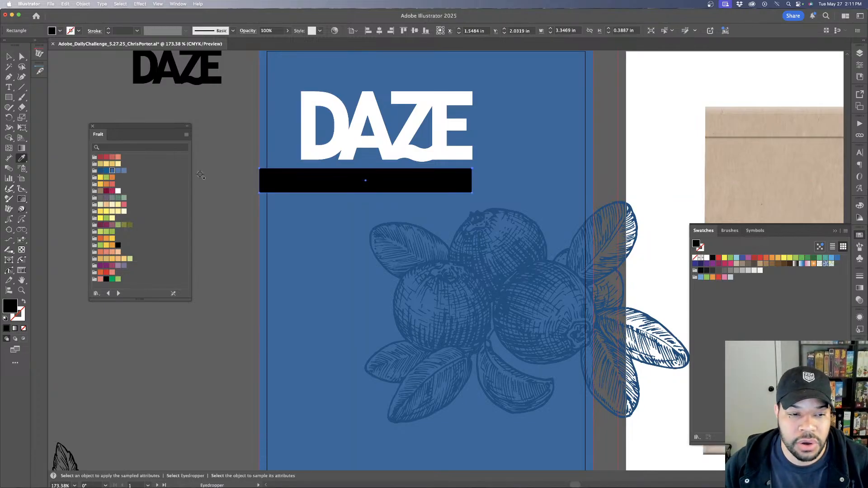
key(v)
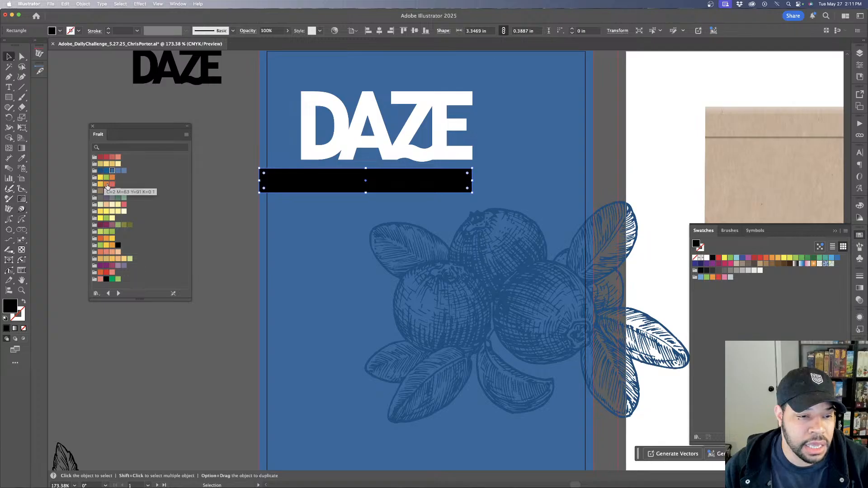
click(112, 280)
click(221, 229)
Send the blue background and green bar to the back, behind the COFFEE COMPANY text
key(super+minus)
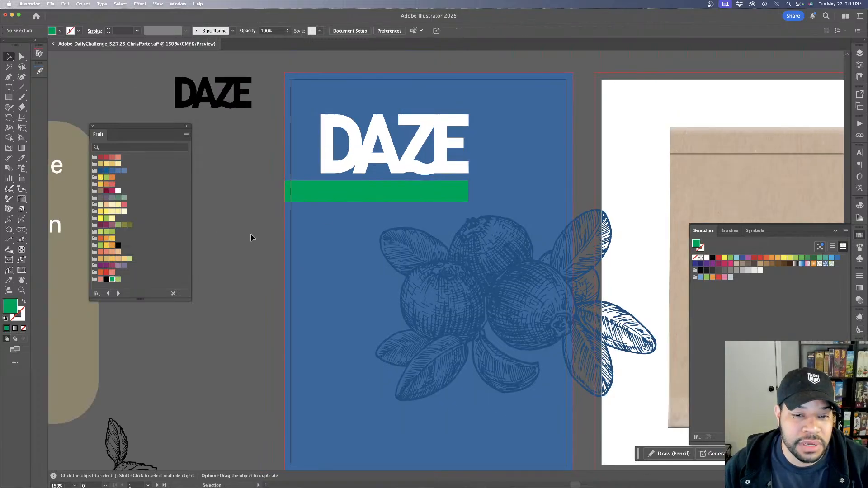
click(291, 211)
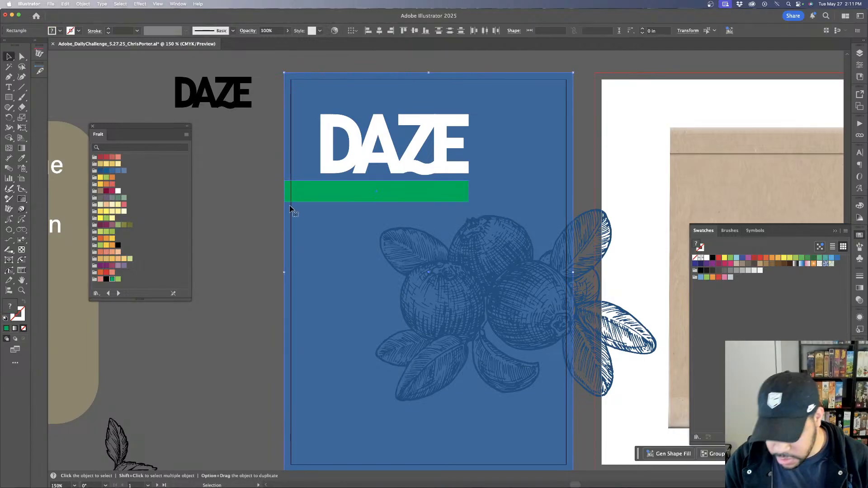
key(shift+super+bracketleft)
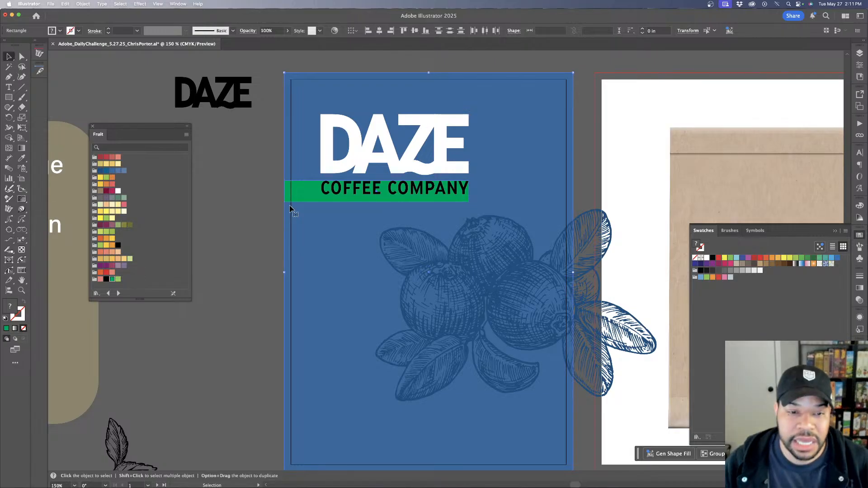
click(337, 190)
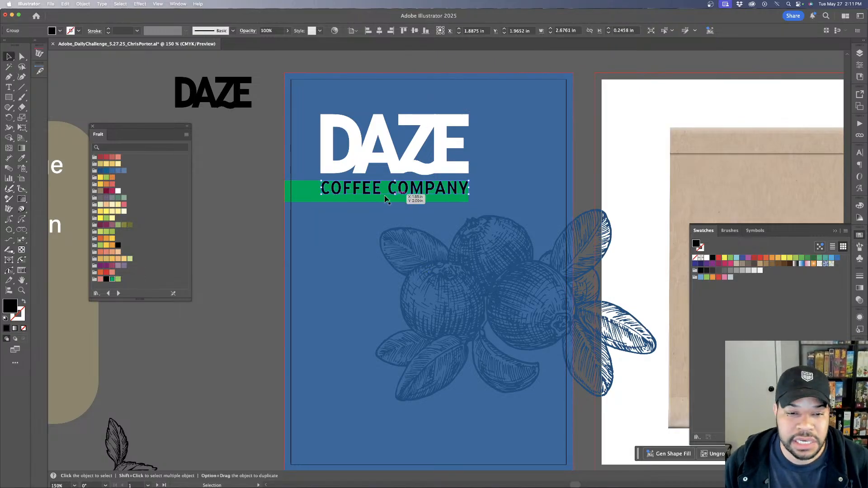
Try a taller green bar, about 3.35 in by 0.52 in, with the DAZE wordmark nudged up
click(455, 199)
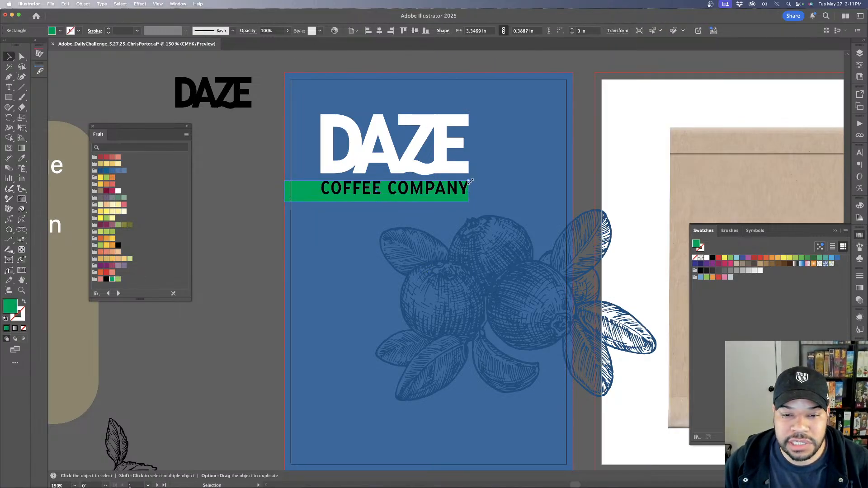
drag(470, 181, 471, 174)
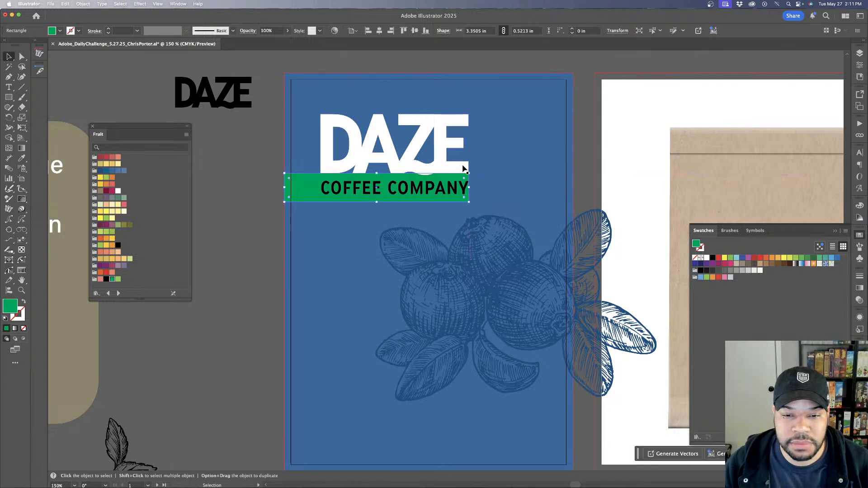
click(462, 167)
key(shift+Up)
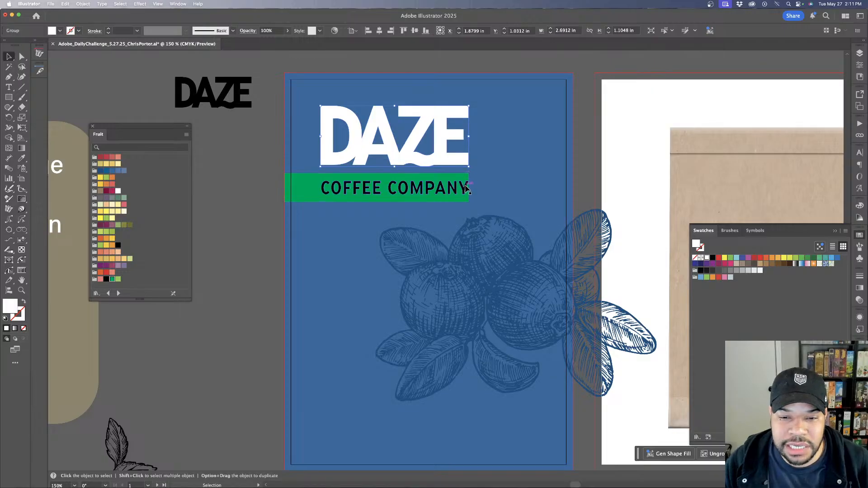
click(466, 181)
click(466, 188)
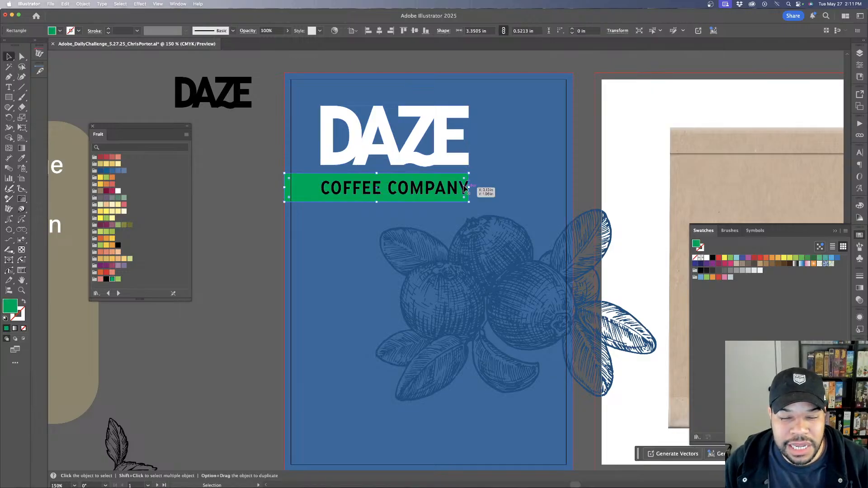
key(super+z)
key(super+z)
key(super+z)
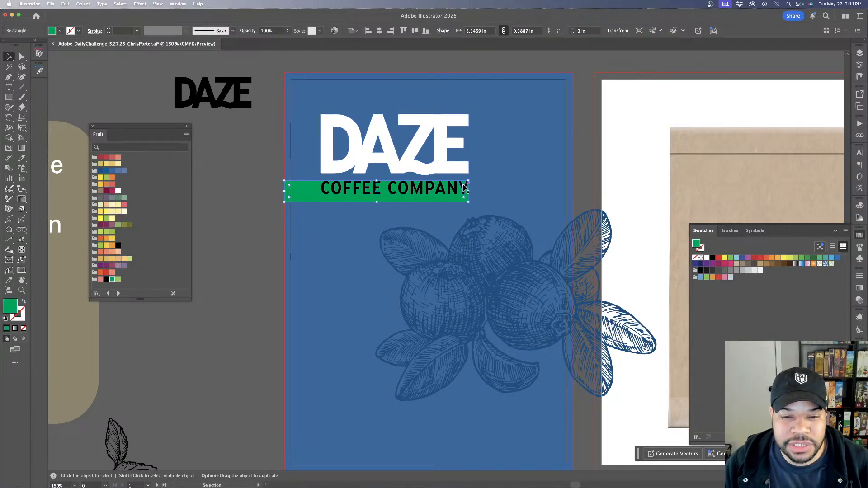
Enlarge the green bar into a block behind both DAZE and COFFEE COMPANY, with a margin above, below and beside the lettering
drag(379, 181, 377, 97)
drag(377, 202, 376, 206)
drag(473, 154, 482, 154)
Fill the COFFEE COMPANY text in the green block with white sampled from the DAZE wordmark
click(465, 187)
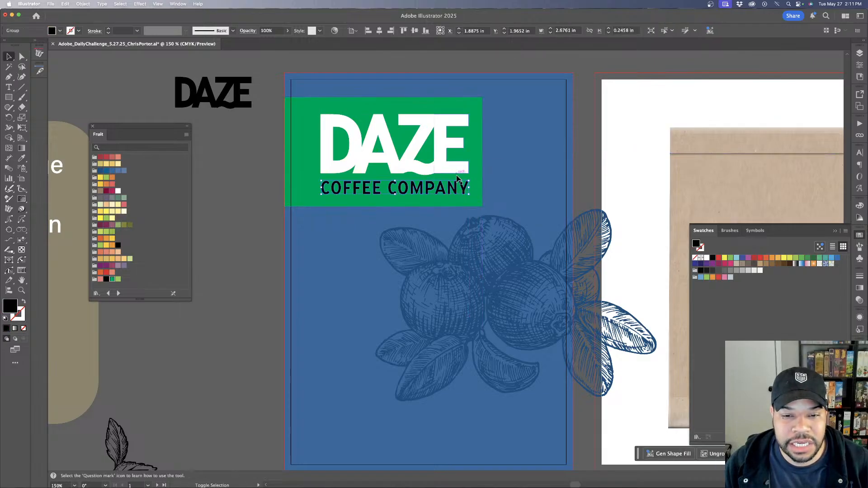
key(i)
click(418, 235)
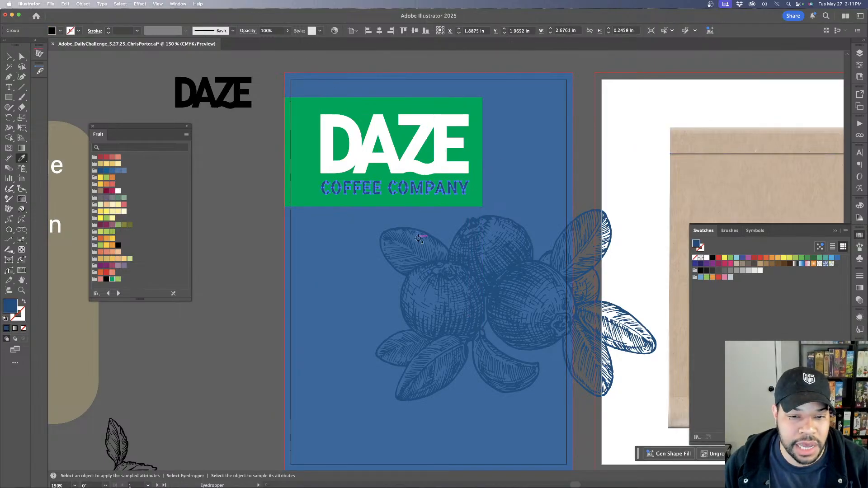
click(366, 231)
key(v)
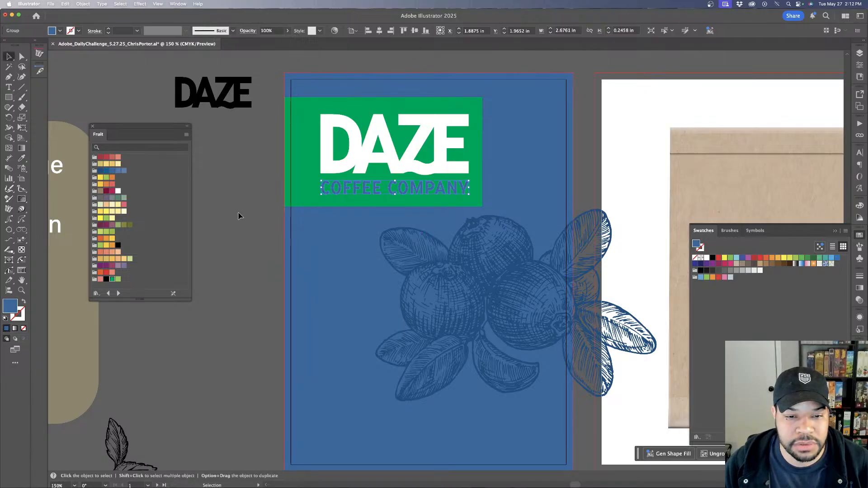
key(i)
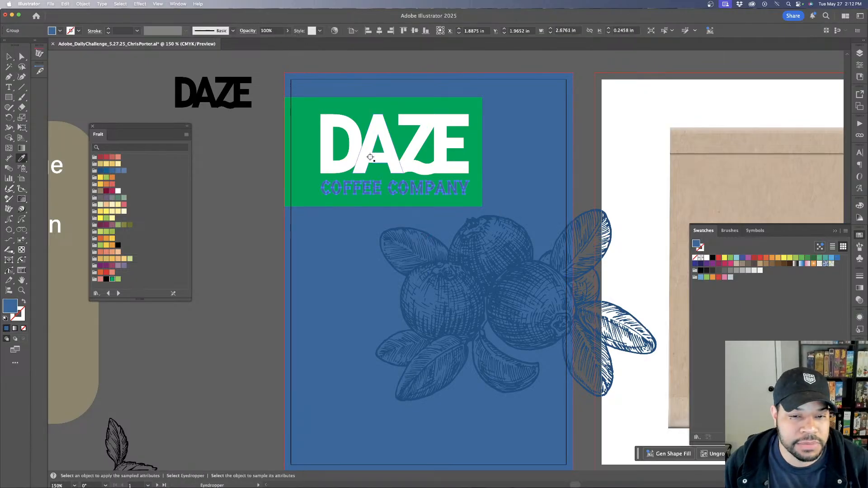
click(368, 156)
key(v)
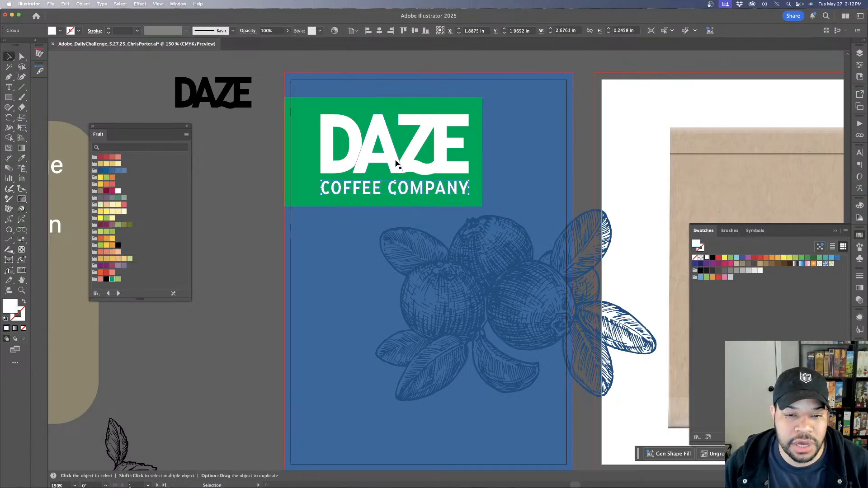
Scale down the DAZE COFFEE COMPANY logo together with its green block, keeping it against the label's left bleed edge
shift+click(445, 174)
drag(483, 208, 434, 180)
click(593, 178)
Paste a copy of the blue background in place and use it as a clipping mask for the berry illustration
key(super+minus)
key(super+minus)
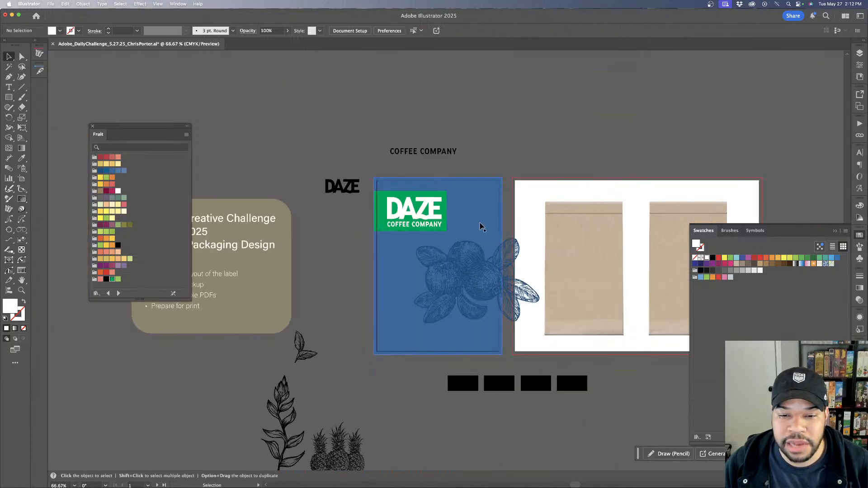
click(478, 227)
key(super+shift+bracketright)
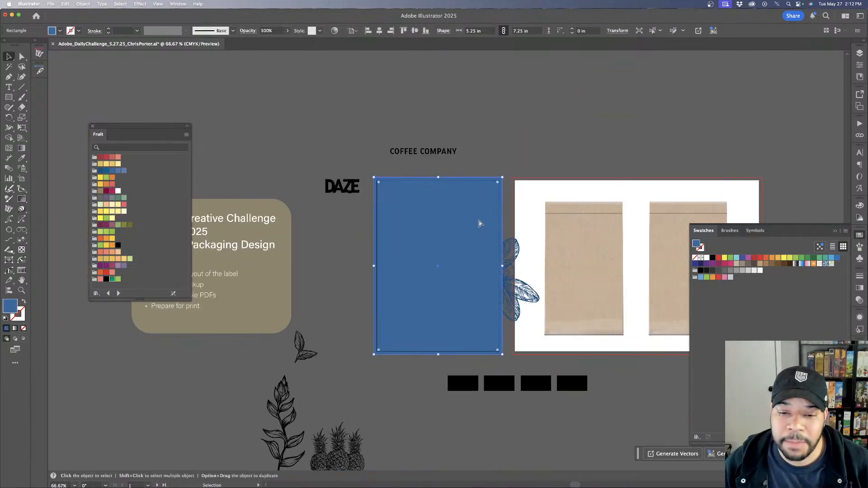
shift+click(510, 247)
right_click(509, 245)
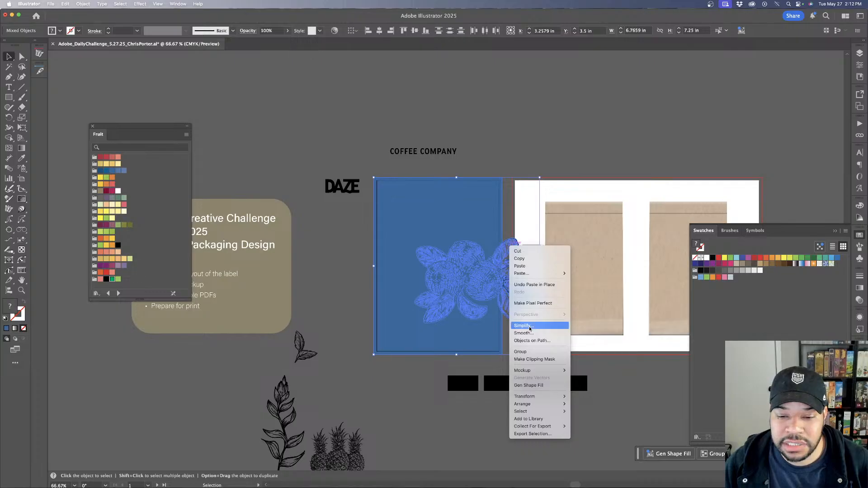
click(535, 359)
click(510, 235)
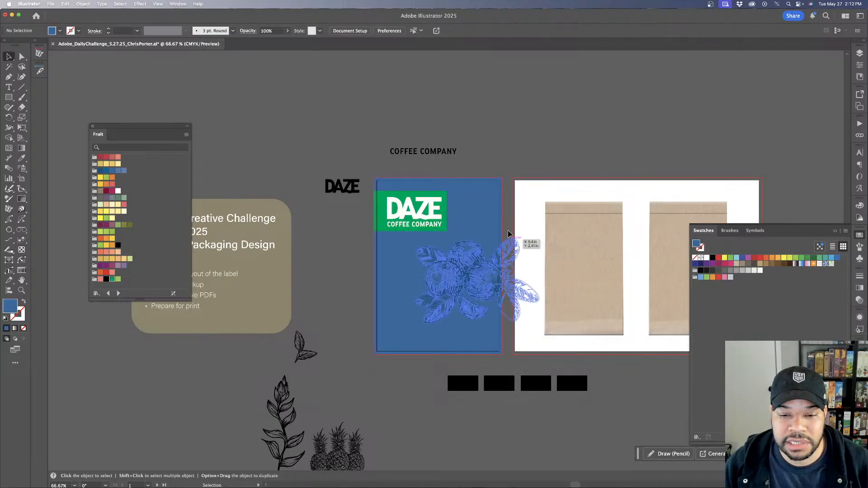
Duplicate the spare COFFEE COMPANY text onto the label below the logo and send the background and berry illustration behind it
key(super+1)
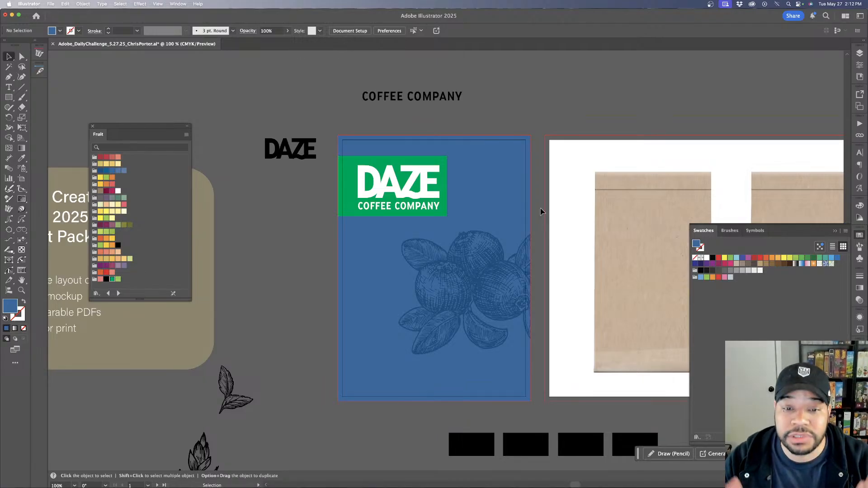
click(420, 96)
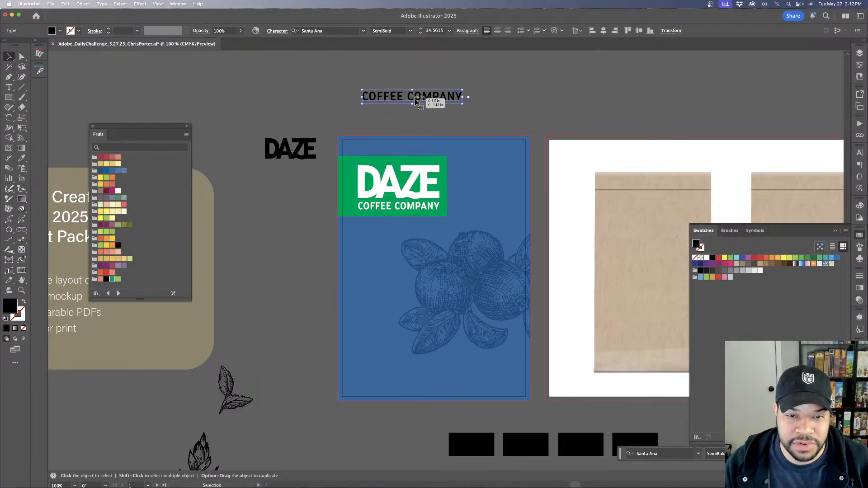
drag(420, 97, 419, 248)
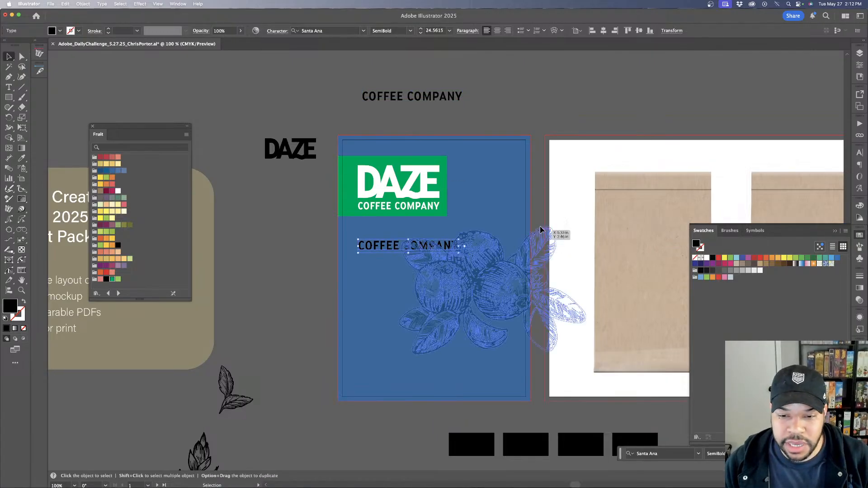
click(517, 262)
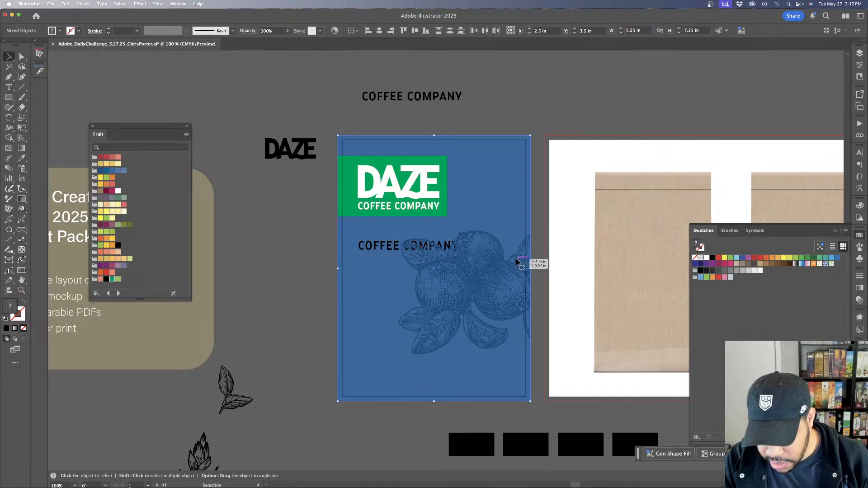
key(shift+super+[)
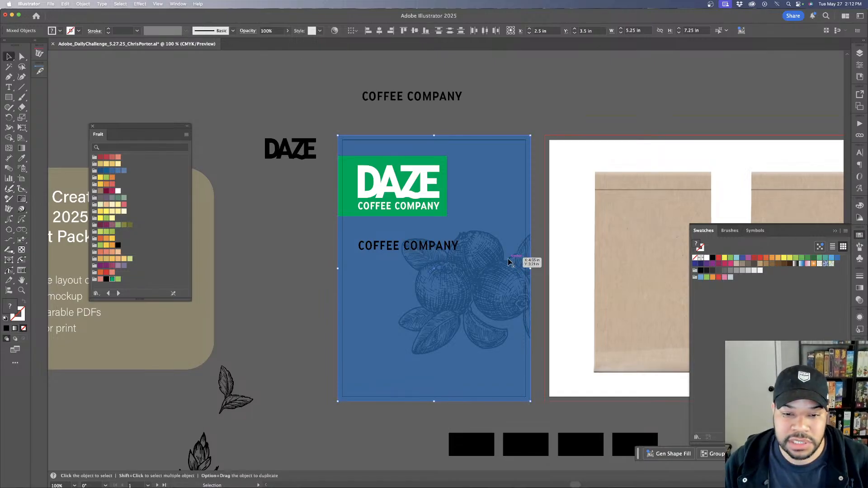
Fill the duplicated COFFEE COMPANY text with white sampled from the mockup artboard and scale it down to about 13.4 pt
click(455, 248)
key(i)
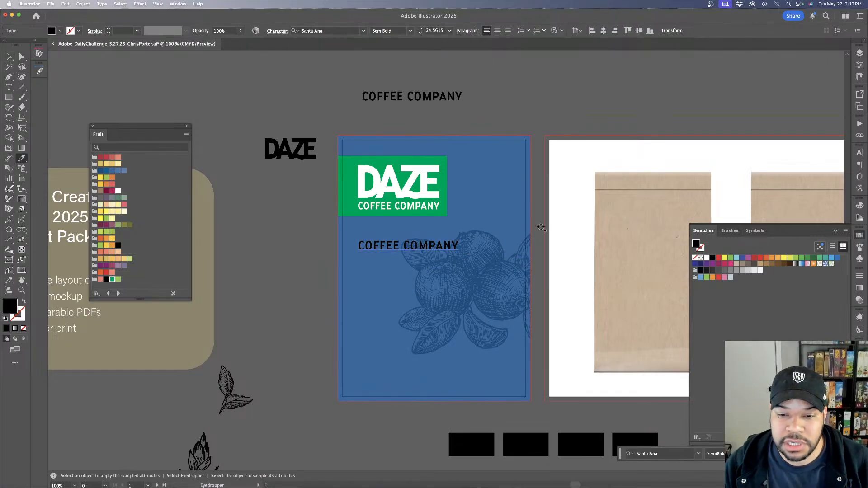
click(563, 215)
key(v)
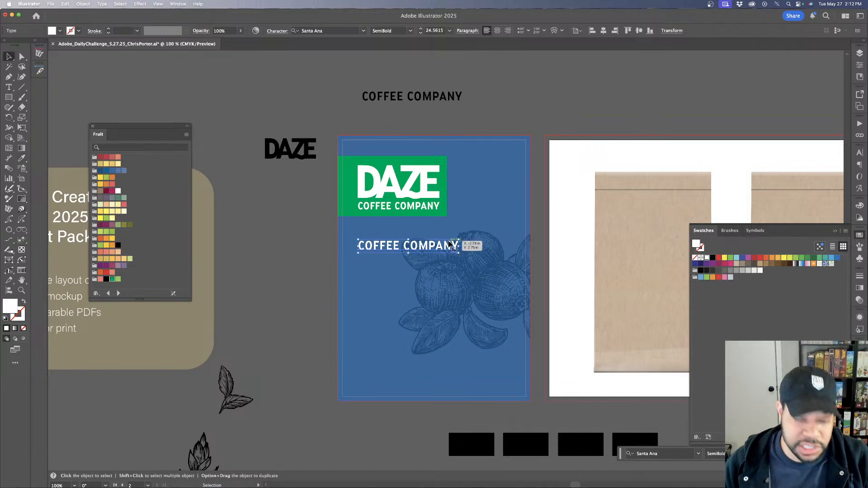
drag(458, 253, 447, 247)
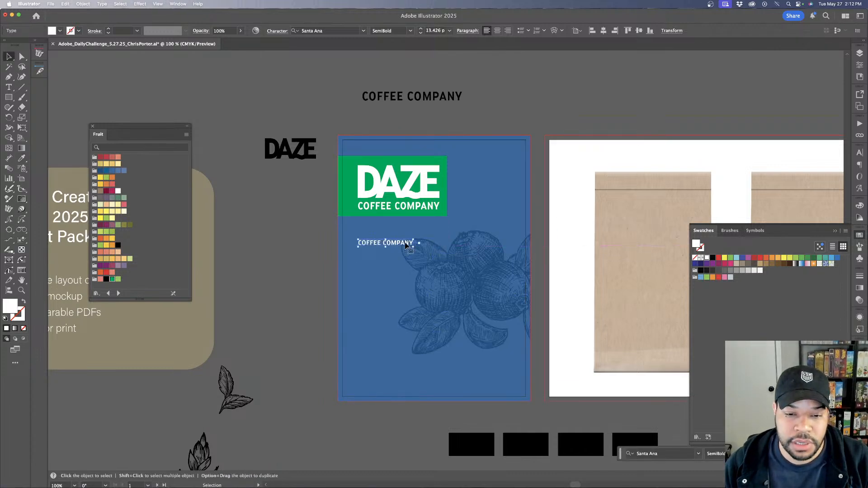
Replace the small text below the logo with three lines: REAL FRUIT, 100% FARM-RAISED, HAND GROWN
triple_click(406, 244)
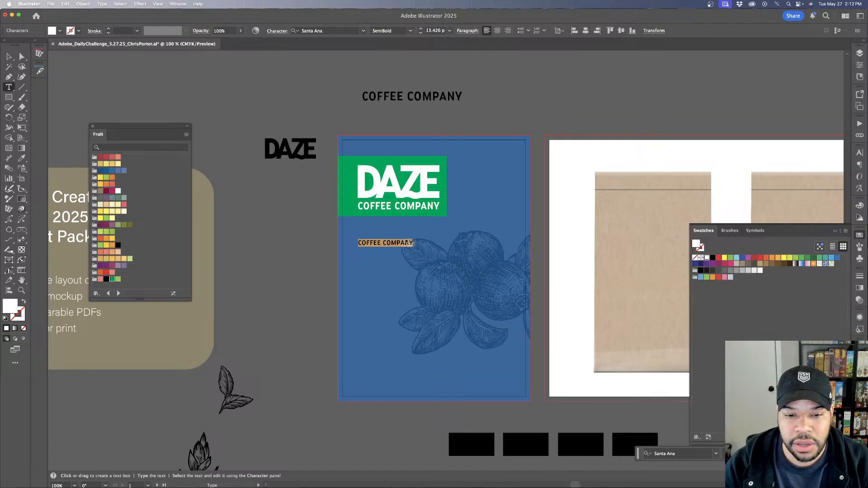
text(r)
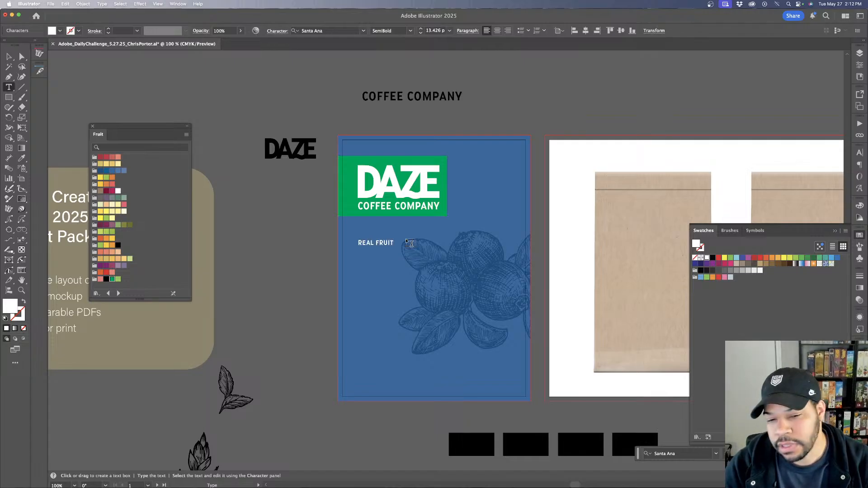
text(EAL FRUIT)
key(Return)
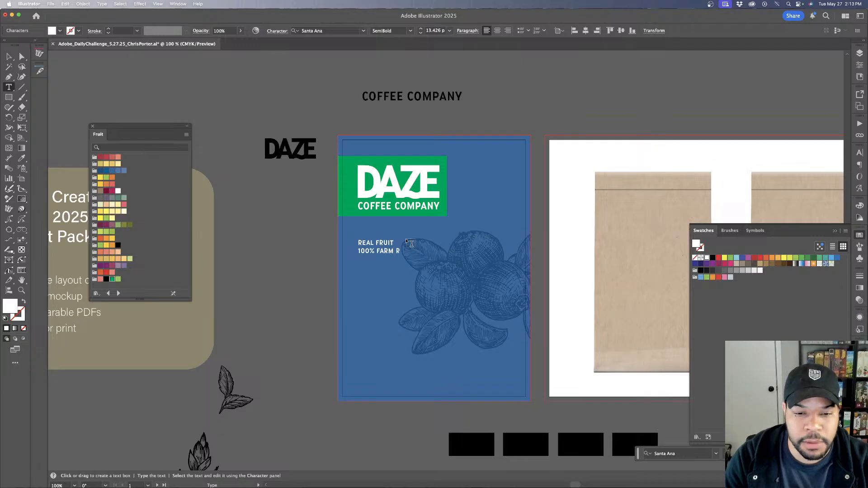
text(-RAISED)
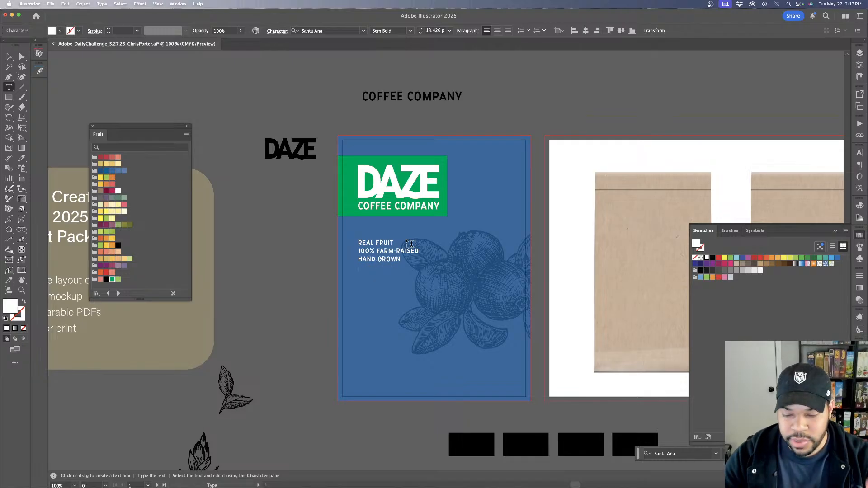
click(14, 61)
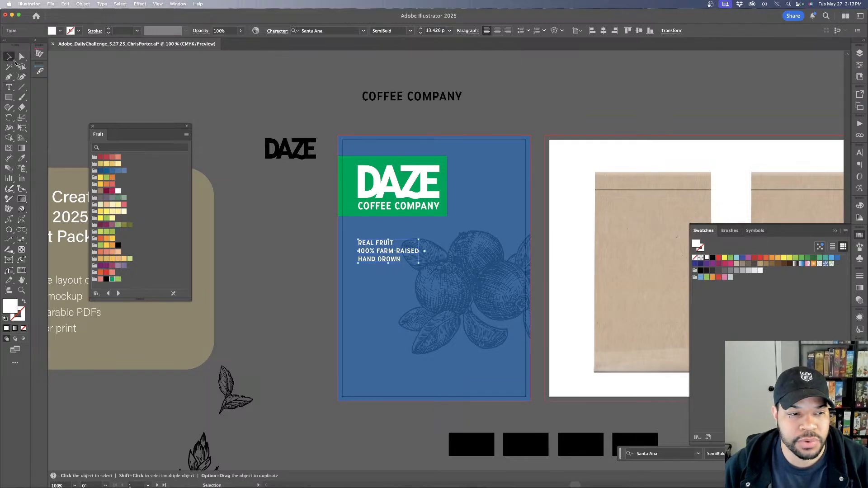
Try wider line spacing on the three-line REAL FRUIT text
key(alt+Down)
key(alt+Down)
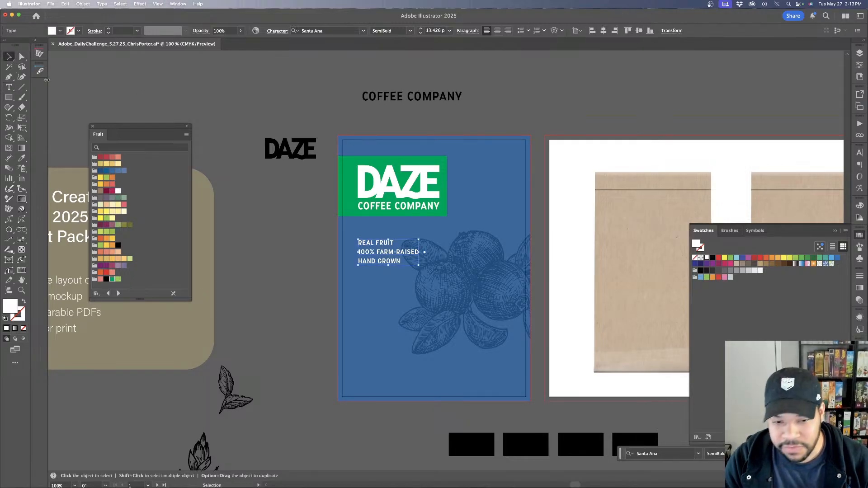
key(alt+Up)
key(alt+Up)
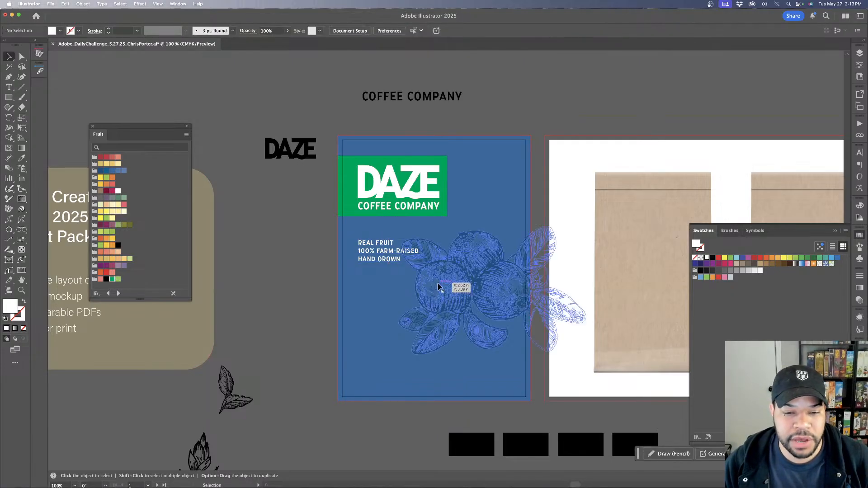
Move the small black leaf sprig onto the label's lower-left area and fill it with the green sampled from the logo block
scroll(423, 281, down, 1)
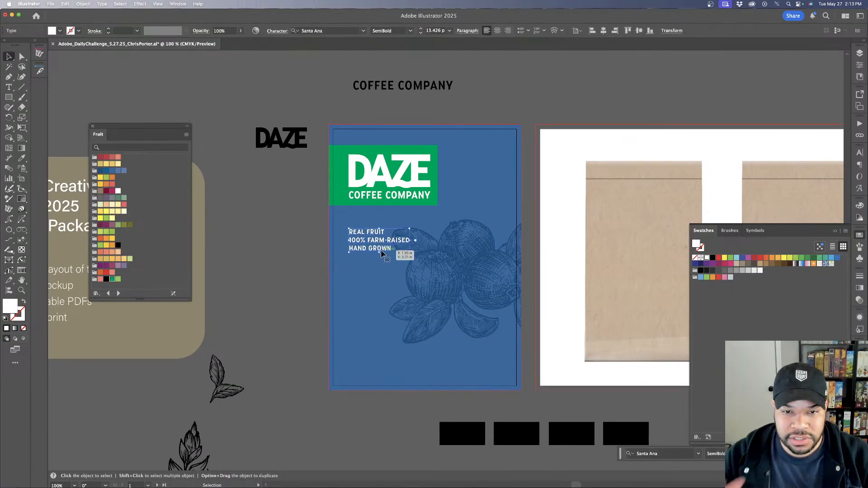
scroll(390, 237, up, 1)
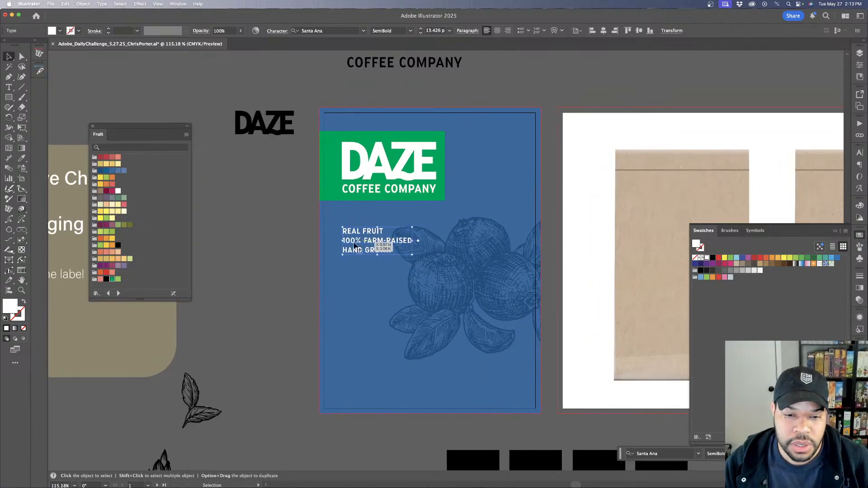
click(297, 249)
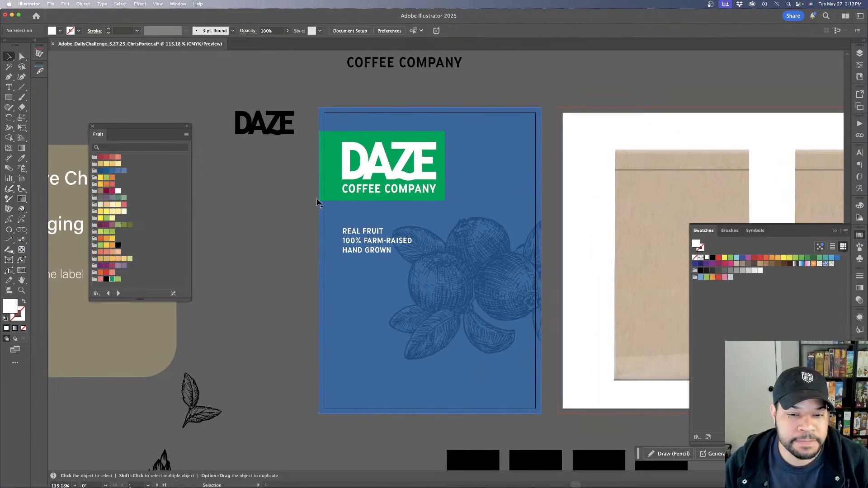
drag(199, 393, 337, 346)
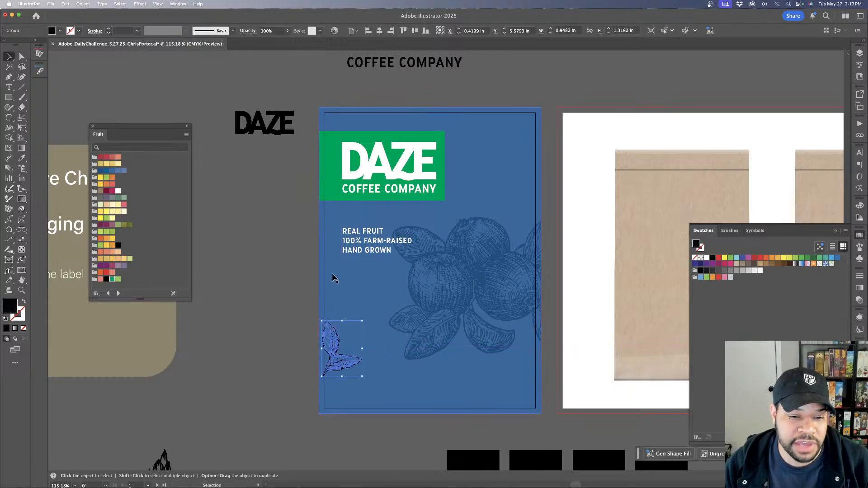
key(i)
click(331, 199)
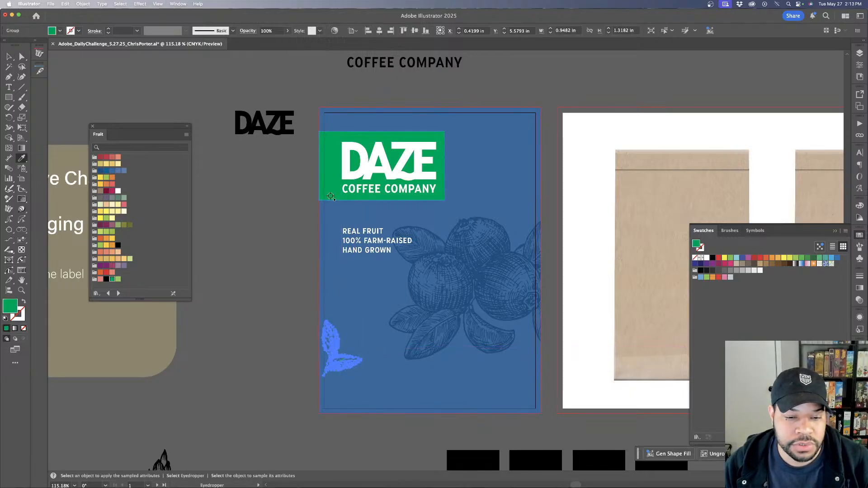
key(v)
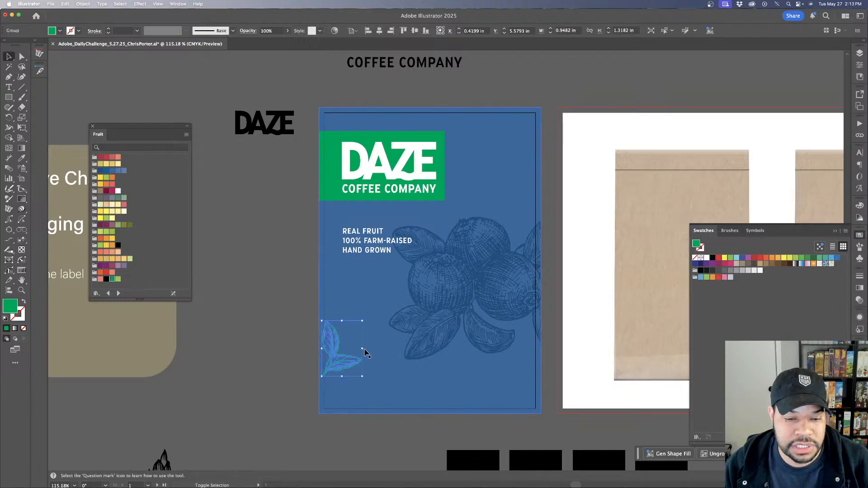
Enlarge the green sprig to about 1.43 × 1.99 in and duplicate it to the label's upper-right area
drag(363, 349, 383, 351)
drag(364, 370, 533, 183)
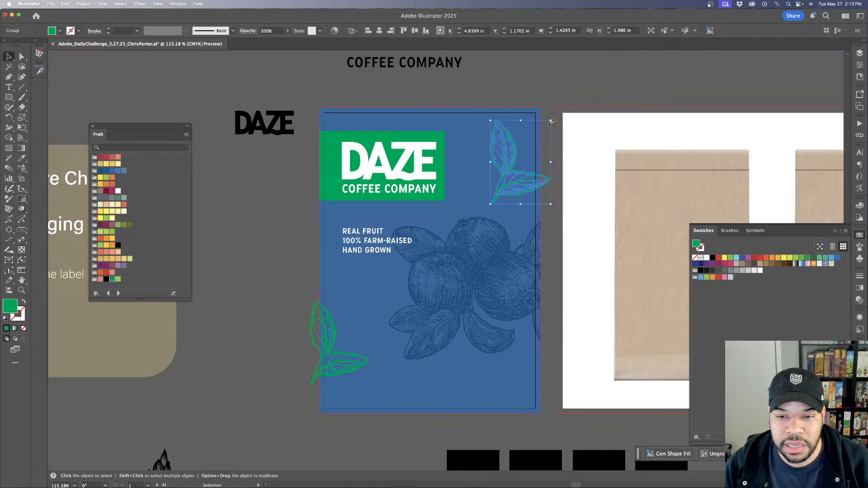
Enlarge the berry illustration inside its clip group to about 8.11 × 5.55 in and shift it to run off the label's right edge
click(440, 271)
double_click(439, 272)
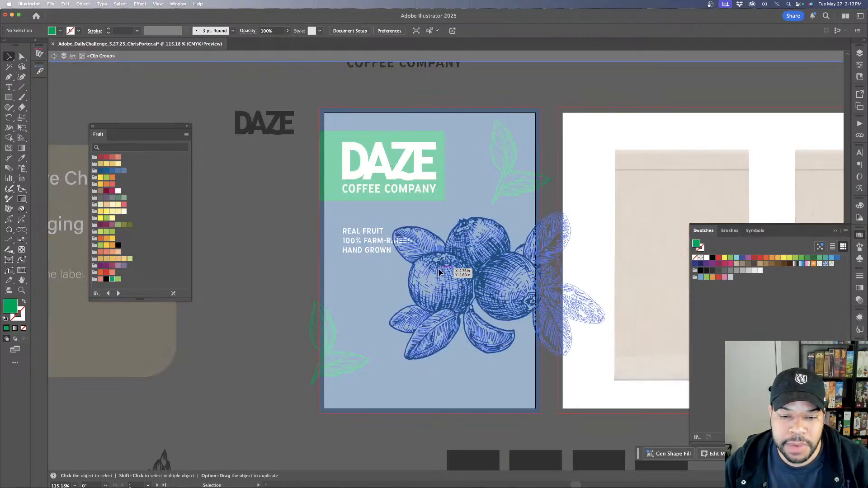
click(439, 271)
shift+drag(388, 285, 263, 285)
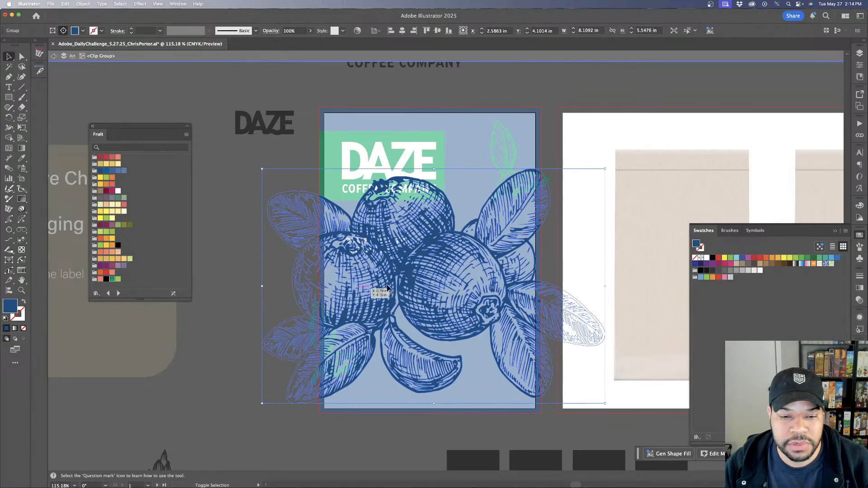
shift+drag(435, 285, 514, 285)
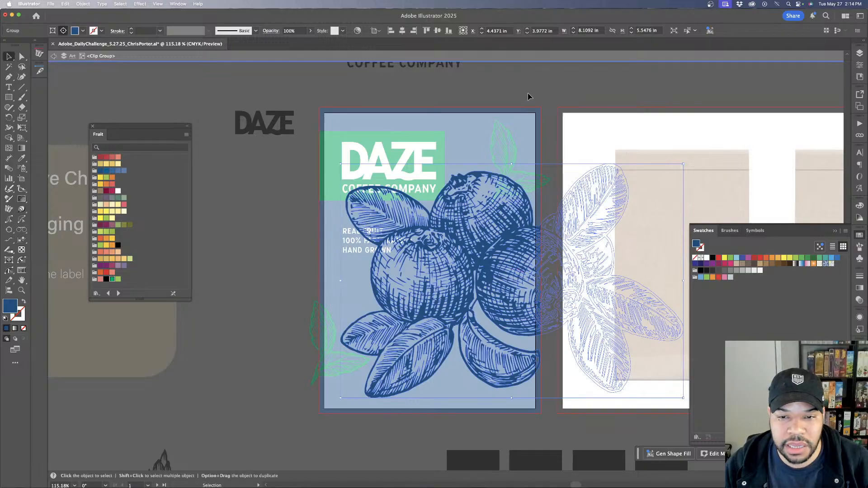
double_click(528, 93)
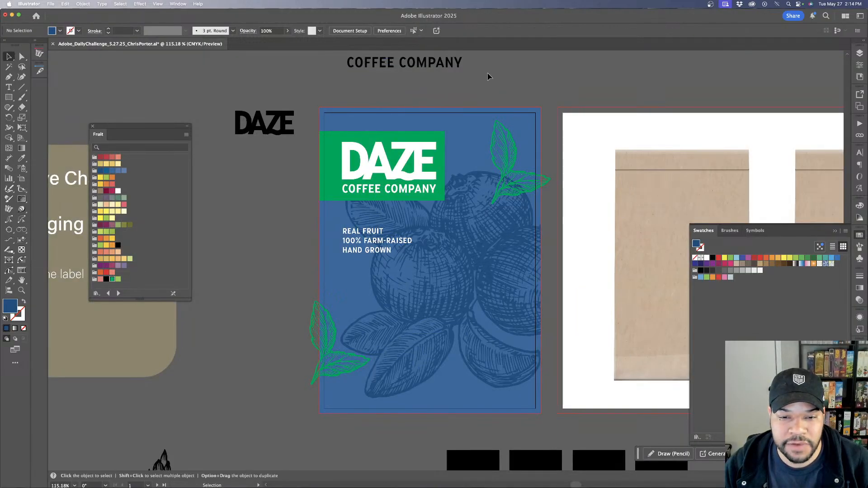
Shift both sprigs outward to overlap the label's edges and reflect the upper-right one across the vertical axis
drag(339, 368, 333, 368)
drag(505, 157, 499, 140)
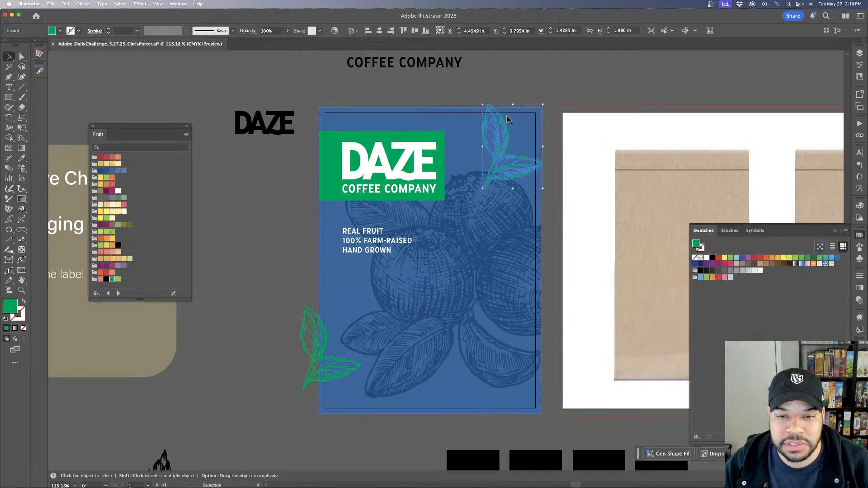
right_click(502, 125)
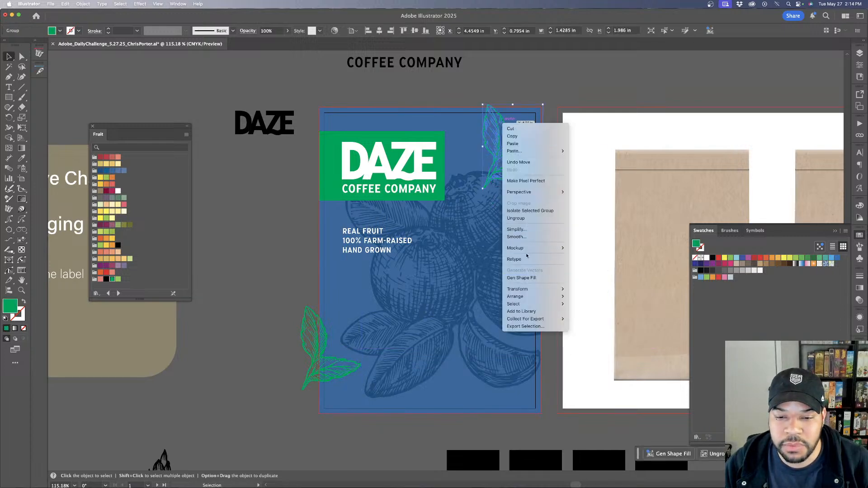
mouse_move(527, 290)
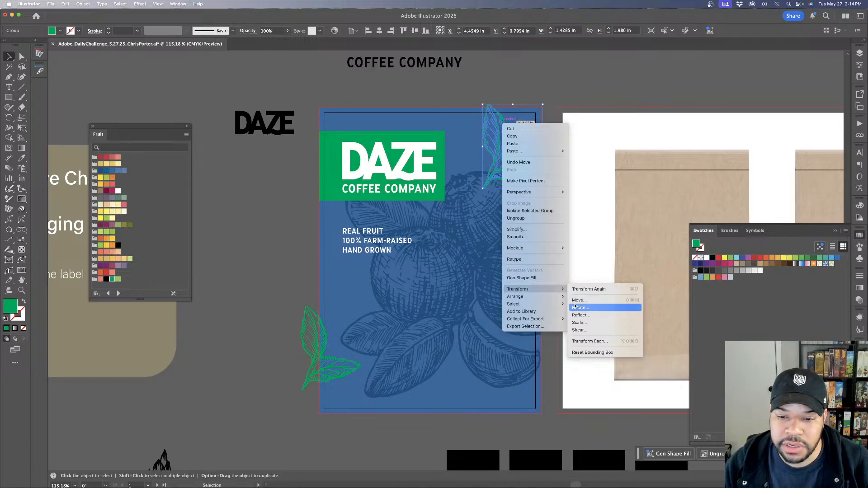
click(583, 315)
click(632, 313)
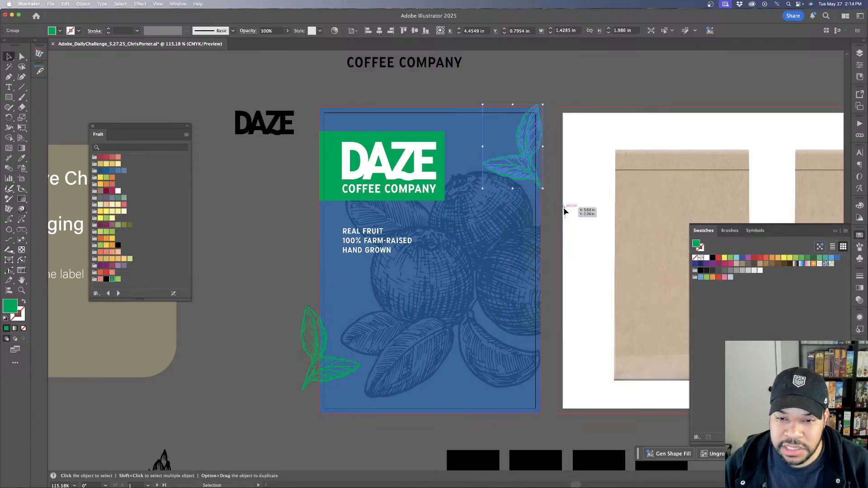
Reflect the upper-right sprig across the horizontal axis and rotate it so it straddles the label's top edge
right_click(527, 164)
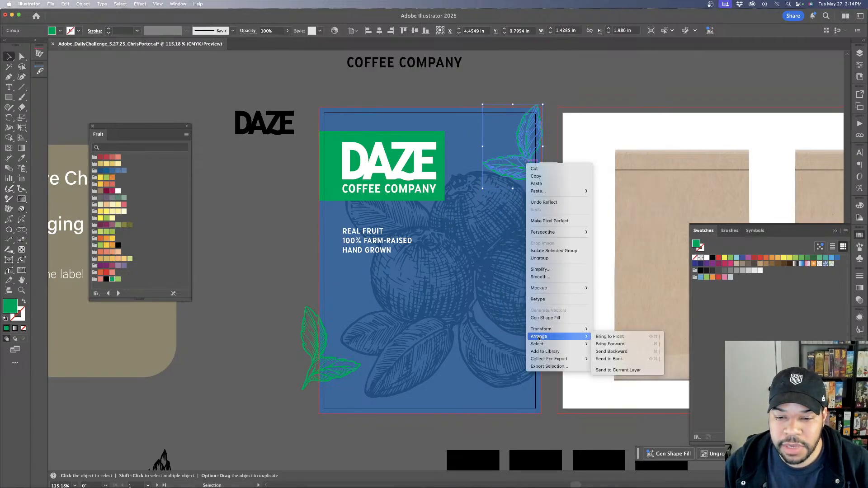
mouse_move(542, 329)
click(625, 356)
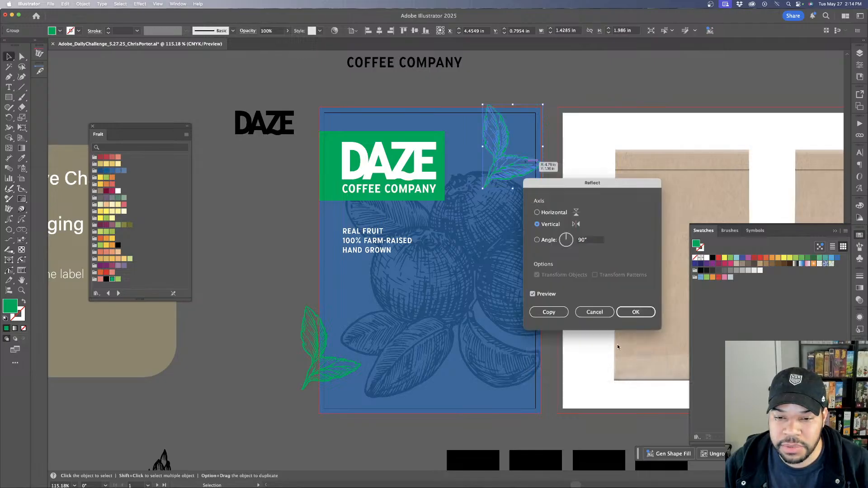
click(537, 212)
click(636, 312)
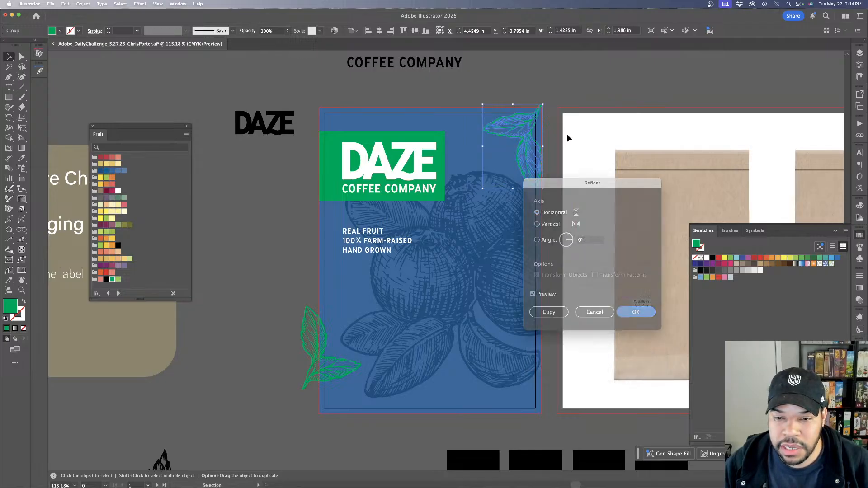
drag(544, 103, 523, 118)
click(506, 78)
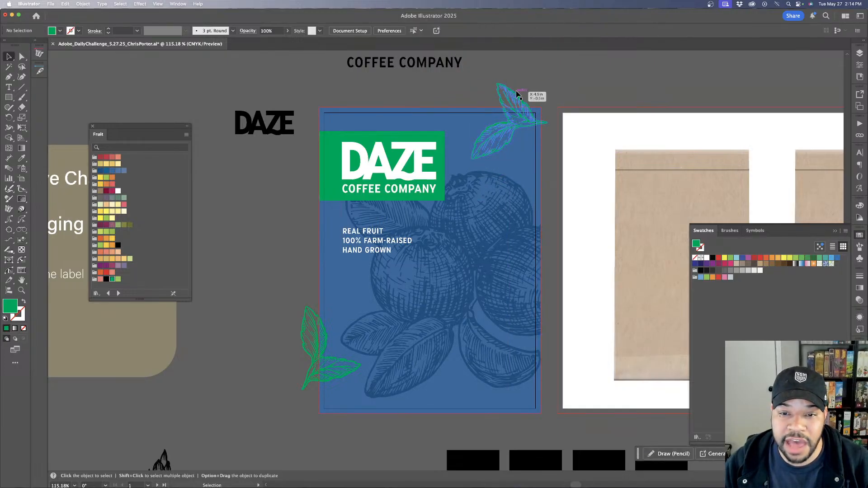
Cut both green sprigs and paste them in front inside the blue background's clip group so the label edges crop them
click(517, 92)
shift+click(322, 331)
key(super+x)
key(v)
double_click(334, 313)
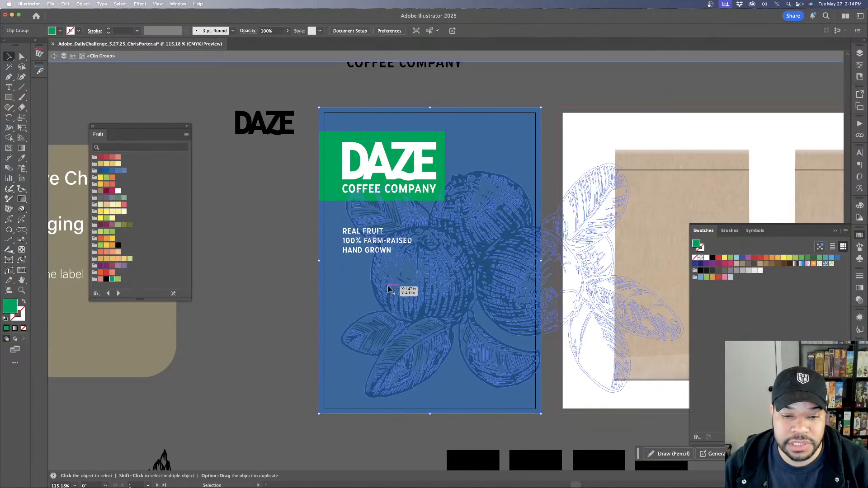
key(super+f)
double_click(286, 266)
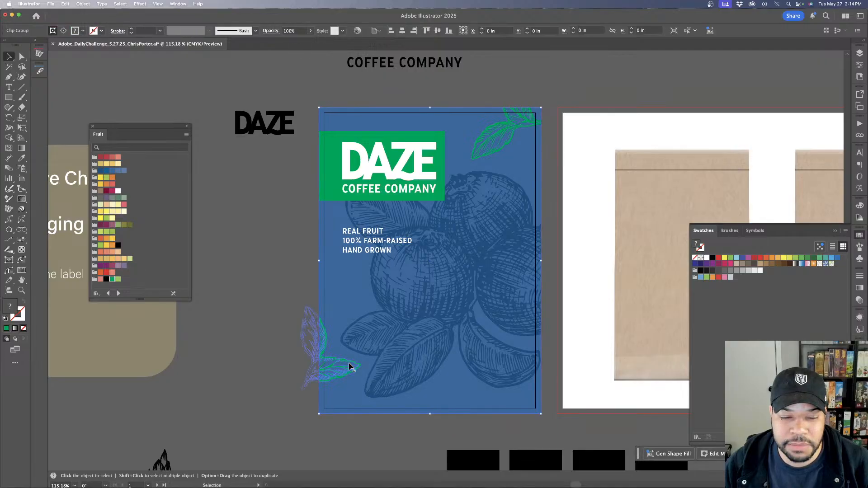
double_click(351, 364)
click(345, 367)
double_click(272, 257)
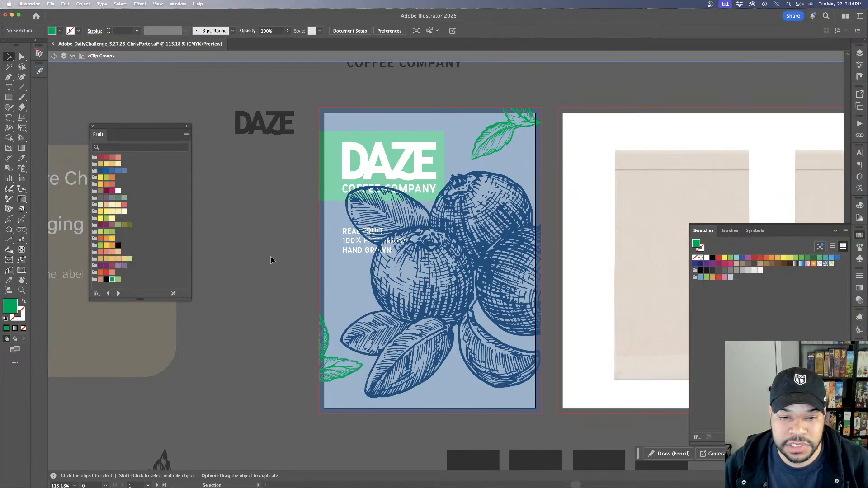
Try a duplicate of the three-line REAL FRUIT text near the label's bottom edge
key(super+1)
click(413, 233)
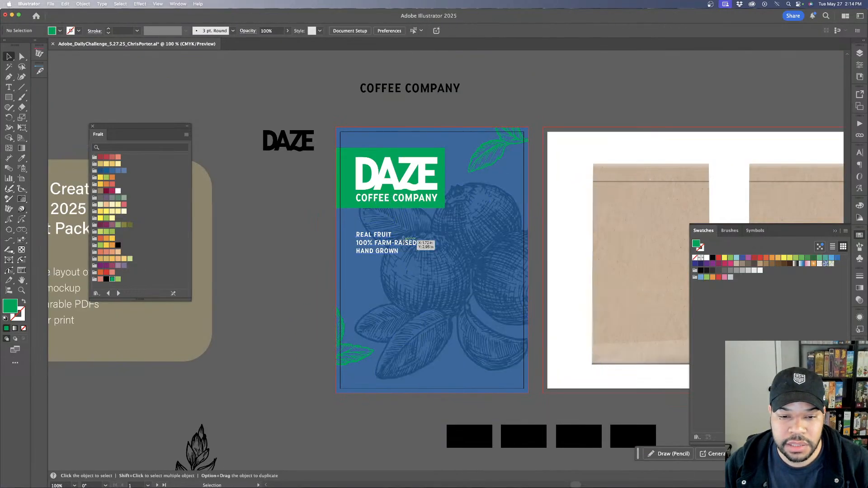
drag(402, 247, 457, 364)
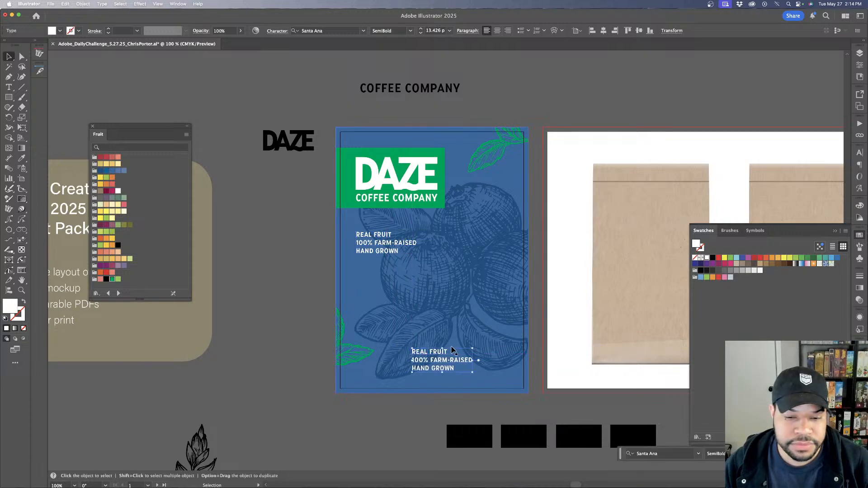
double_click(436, 352)
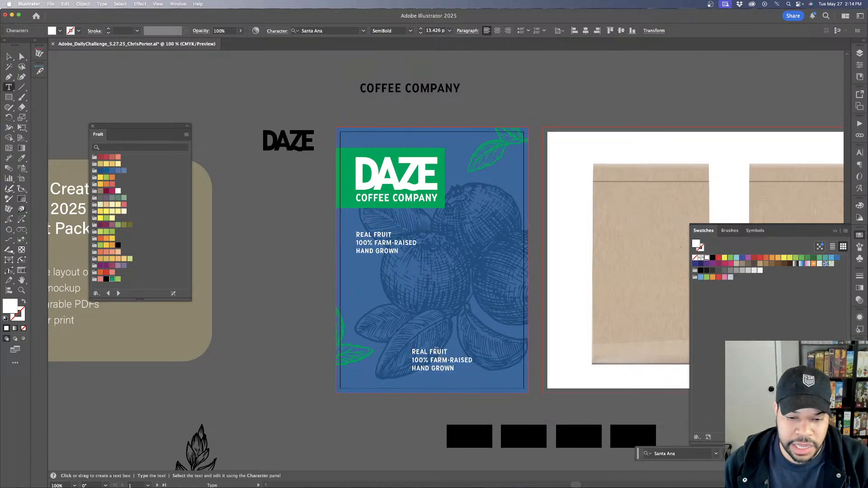
key(super+z)
click(8, 56)
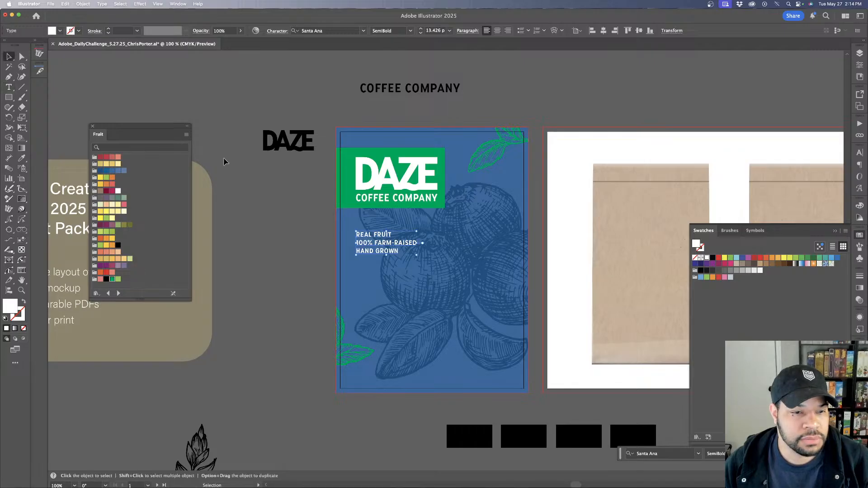
Duplicate the "REAL FRUIT / 100% FARM-RAISED / HAND GROWN" text block and park the copy outside the label, beside its lower-left corner
drag(412, 248, 514, 370)
triple_click(503, 365)
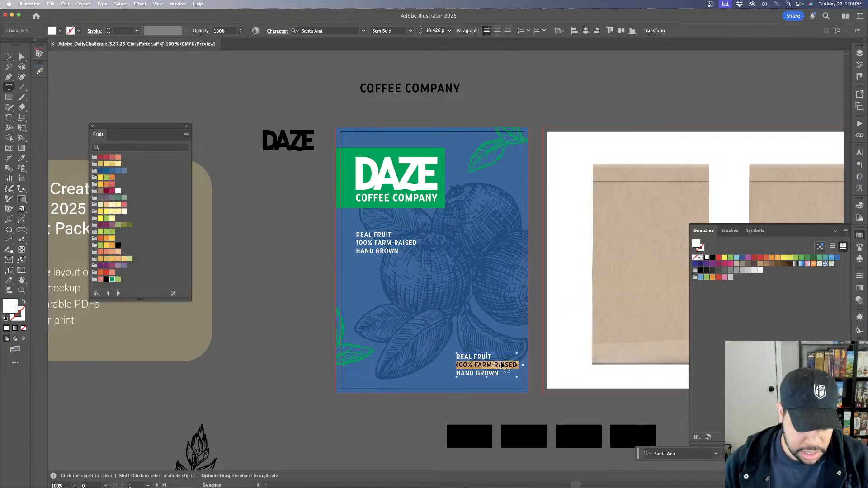
key(super+a)
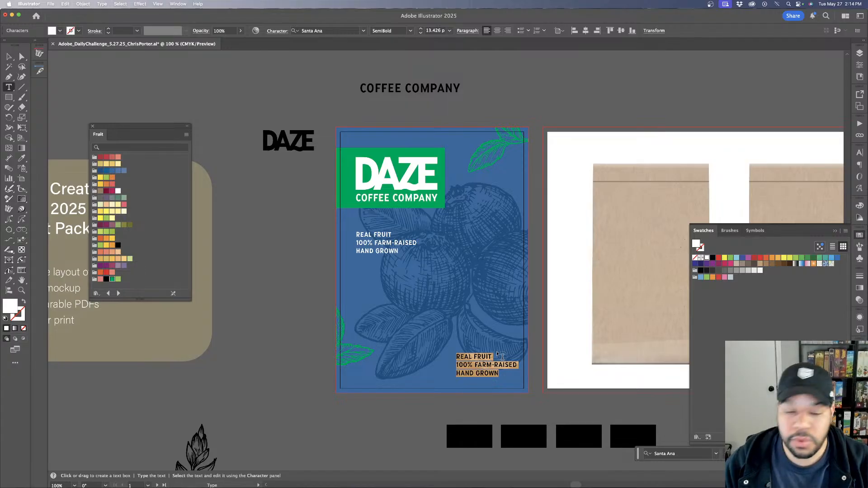
click(8, 56)
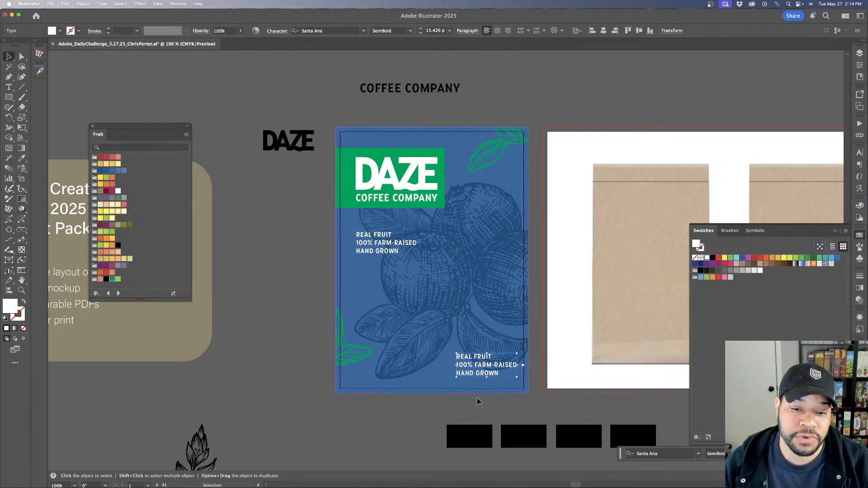
drag(484, 375, 291, 374)
click(285, 310)
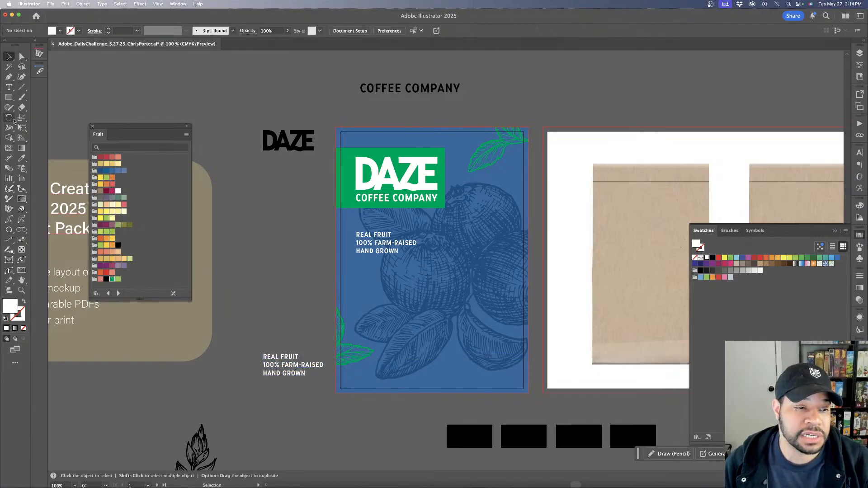
Draw a white rectangle about 1.42 by 0.69 in near the label's lower-right corner and move it off the label, above the copied text
click(9, 98)
drag(457, 354, 506, 371)
key(v)
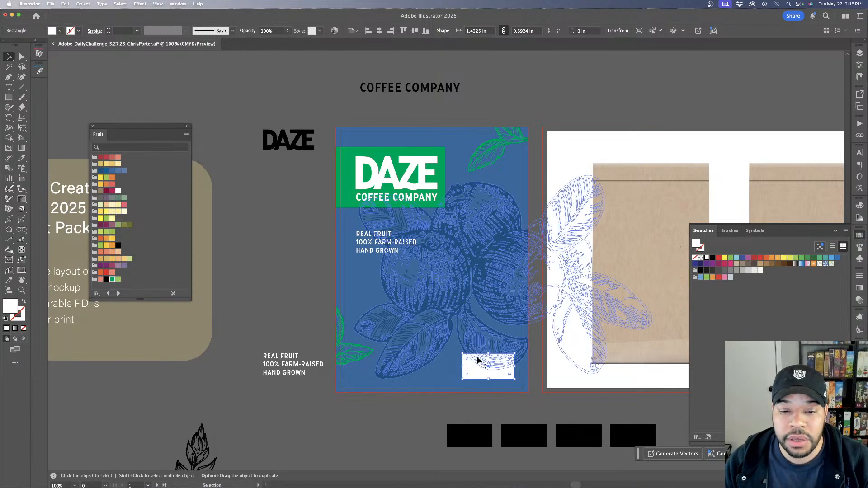
drag(489, 364, 297, 292)
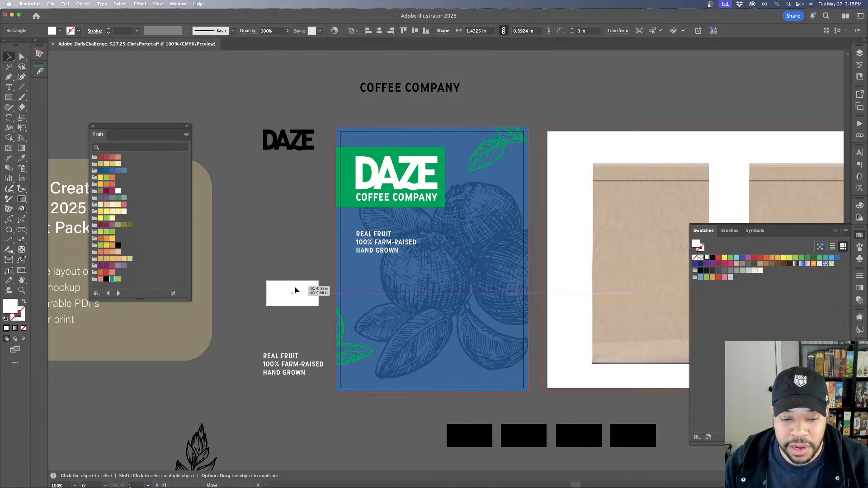
Replace the copied text with "COFFEE FOR EVERY DAZE." and place it near the bottom of the blue label
click(293, 368)
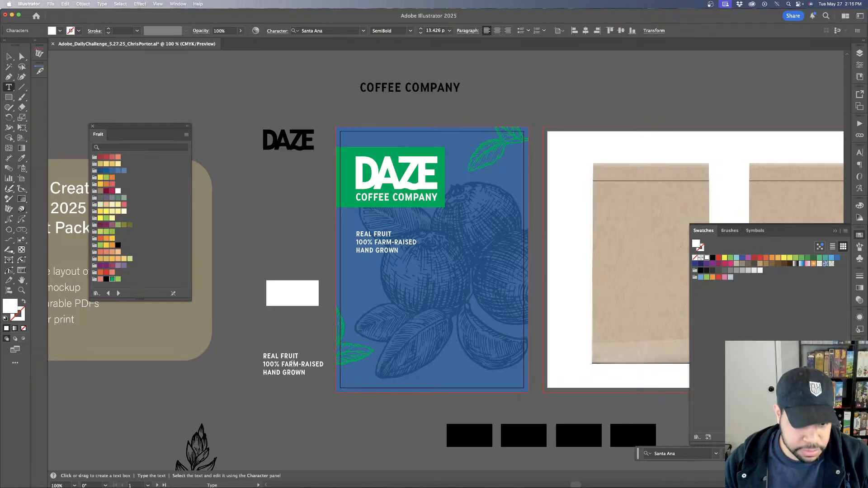
double_click(293, 363)
key(super+a)
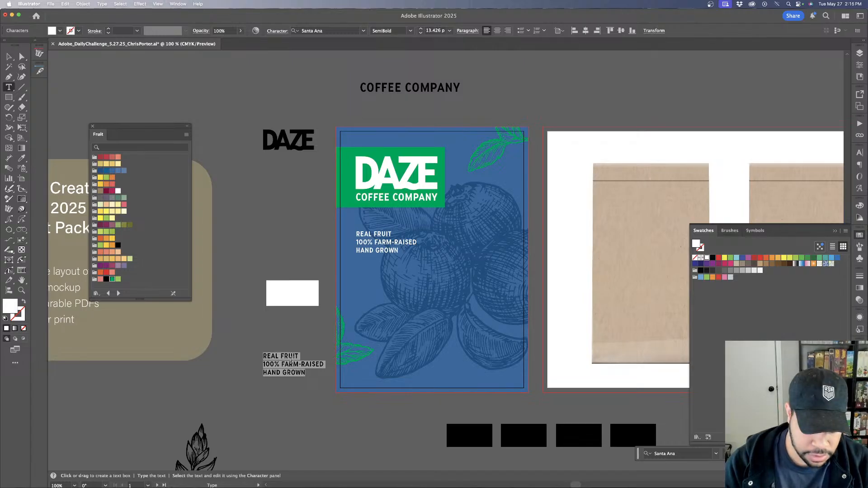
text(COFEE FOR EVERY DAZE.)
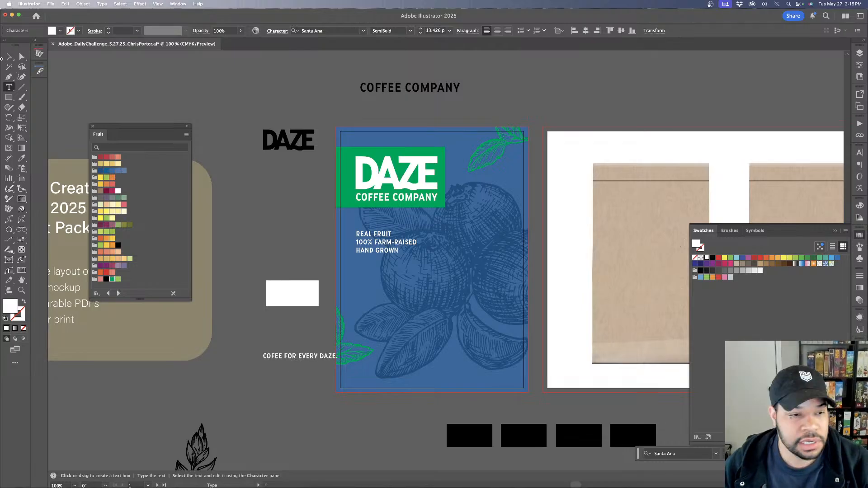
key(Escape)
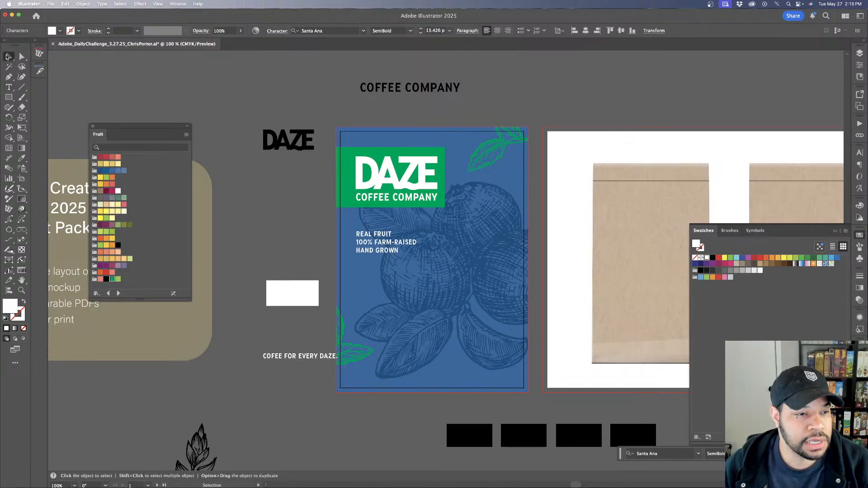
drag(326, 358, 456, 376)
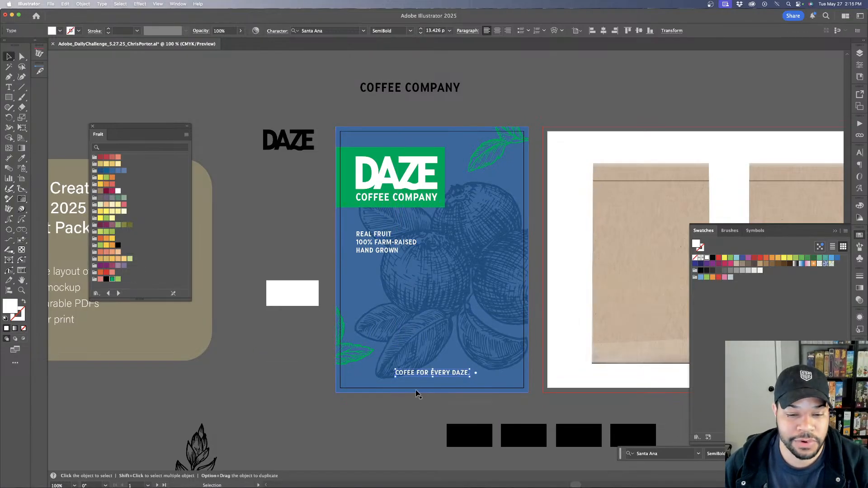
double_click(407, 371)
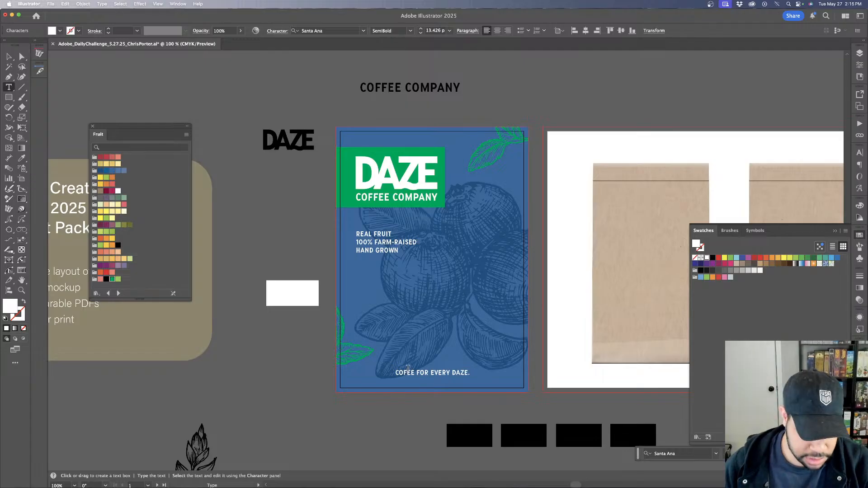
text(F)
click(9, 58)
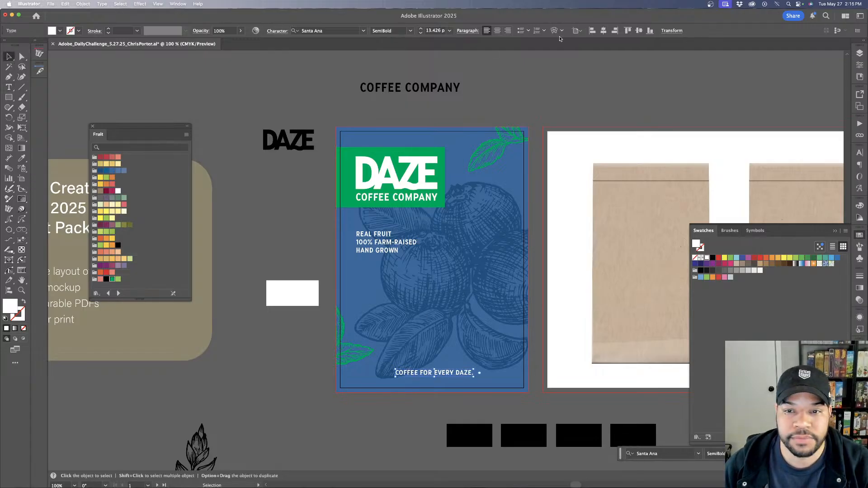
Set the tagline's font to Beverly Drive Right Extrabold
click(327, 31)
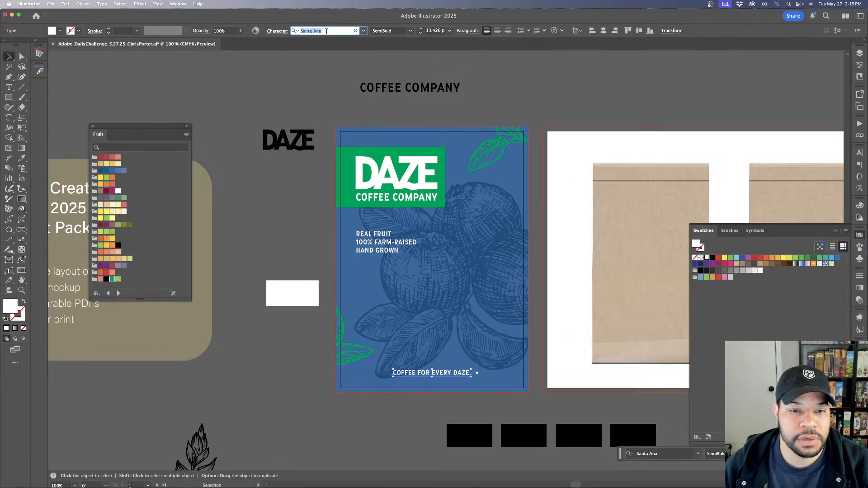
text(bev)
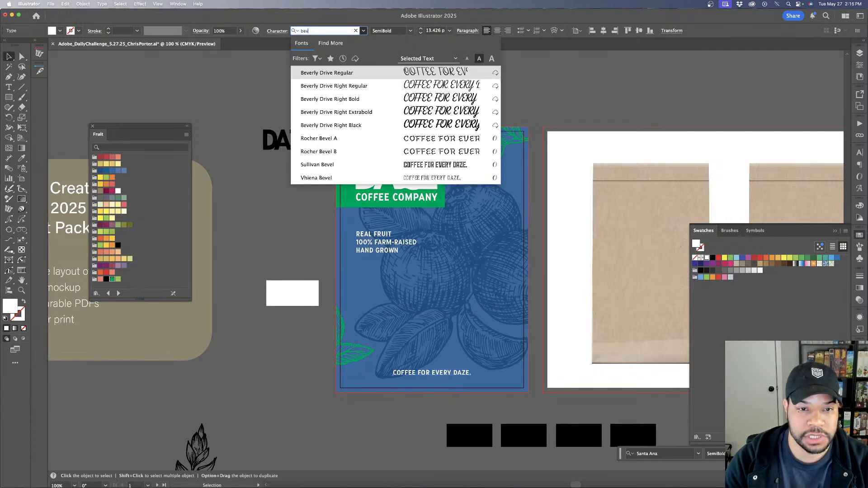
click(365, 112)
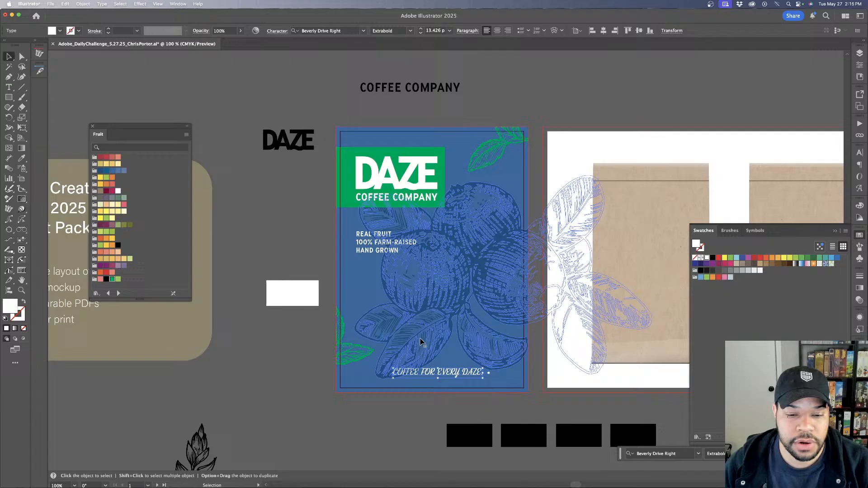
Rewrite the tagline in sentence case as "Coffee for all daze."
double_click(413, 371)
triple_click(413, 371)
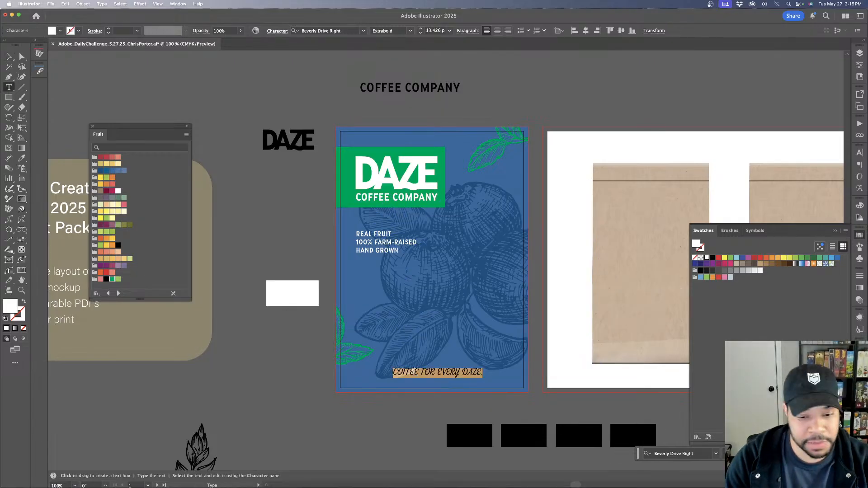
text(Coffee for every daze.)
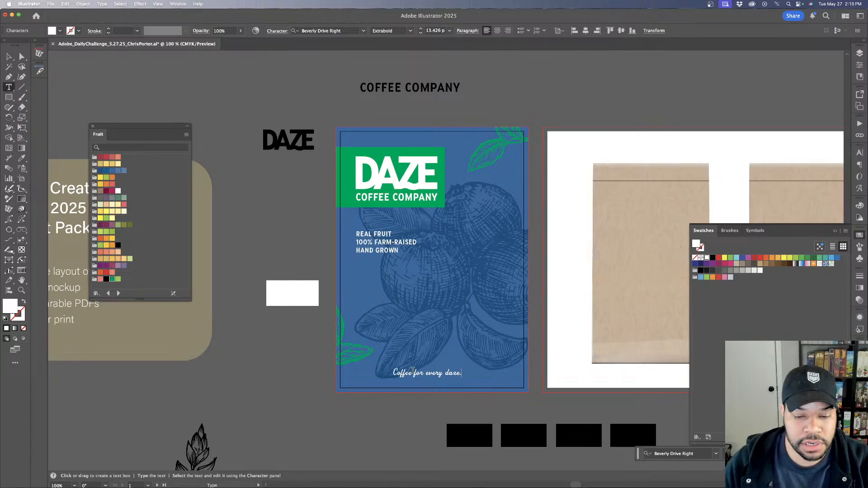
double_click(435, 374)
text(all)
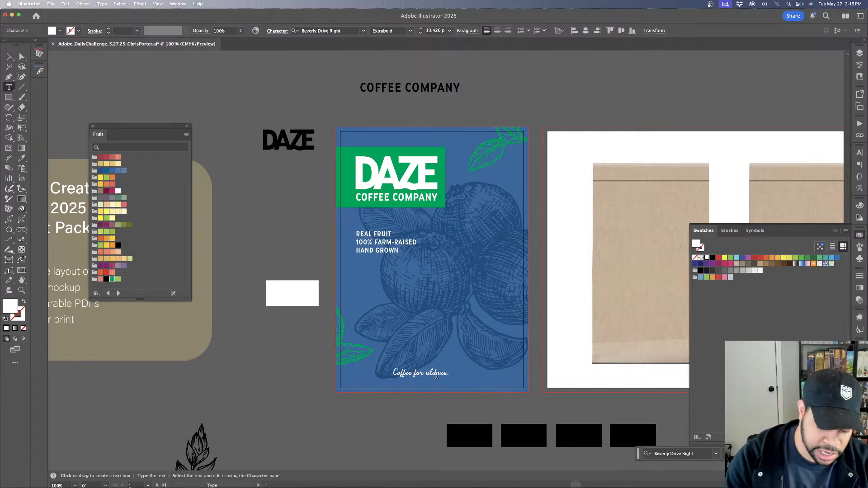
click(9, 57)
Set the tagline to 18 pt with centered paragraph alignment and center it horizontally on the label
click(606, 32)
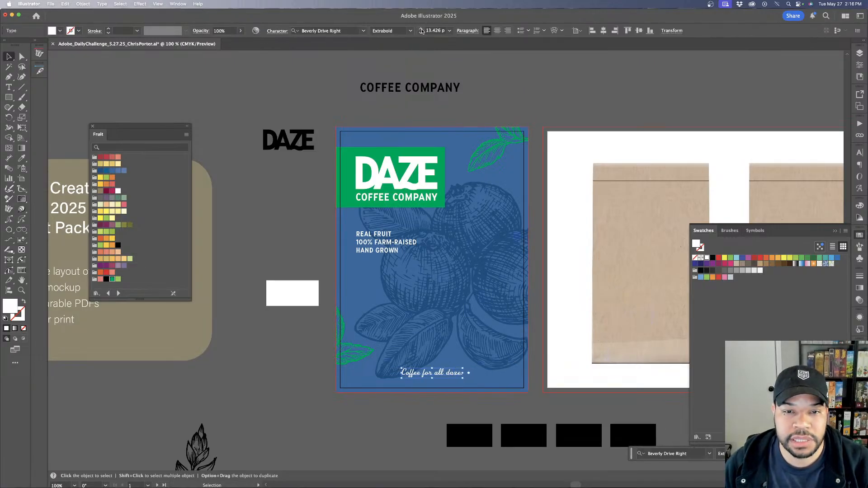
click(421, 28)
click(421, 29)
click(421, 29)
click(421, 29)
click(421, 29)
click(496, 31)
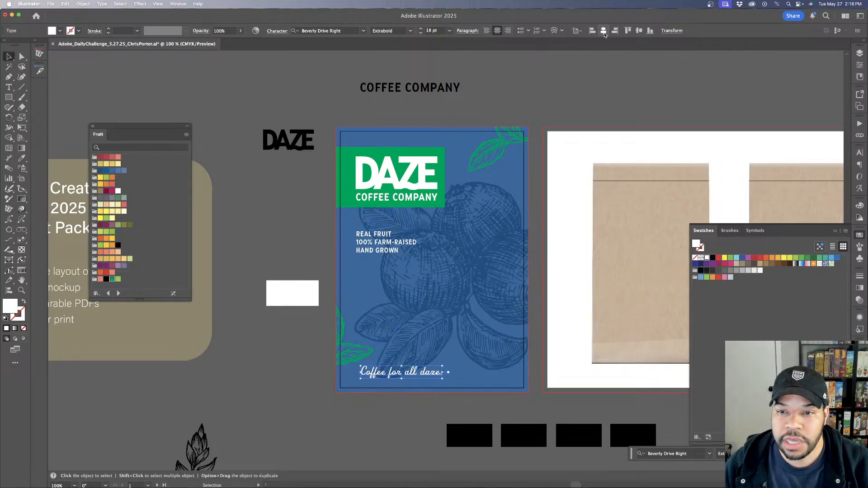
click(604, 30)
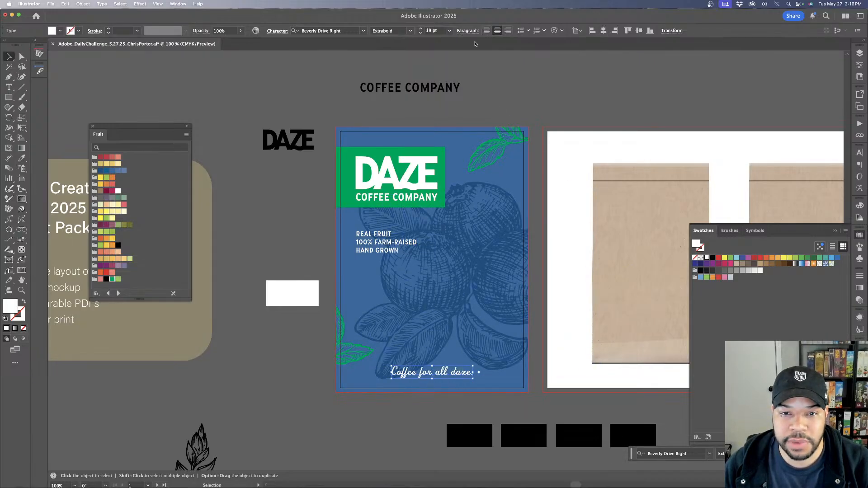
Enlarge the tagline to 21 pt and nudge it slightly upward on the label
click(421, 28)
click(420, 28)
click(421, 28)
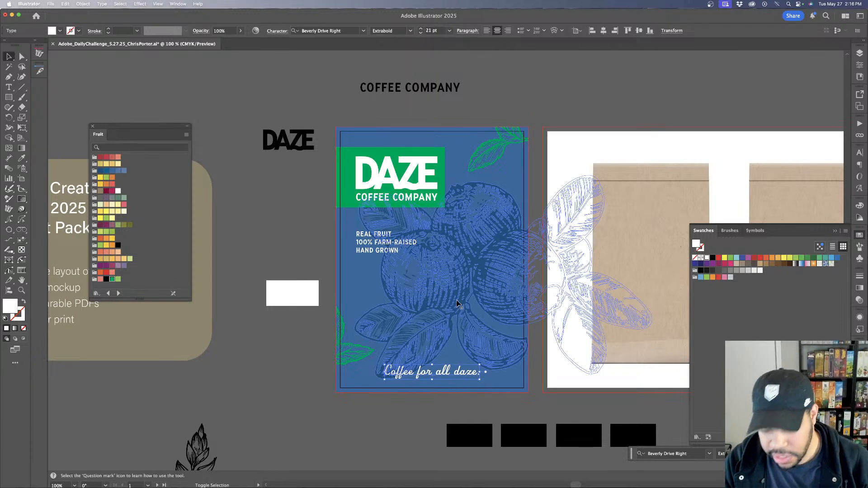
key(shift+Up)
click(488, 101)
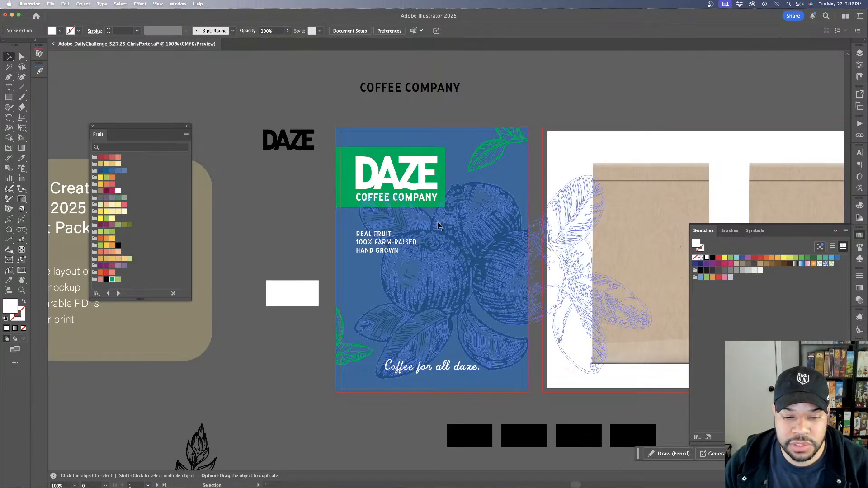
Try coloring the tagline with the green sampled from the logo's box, and undo the color change
key(i)
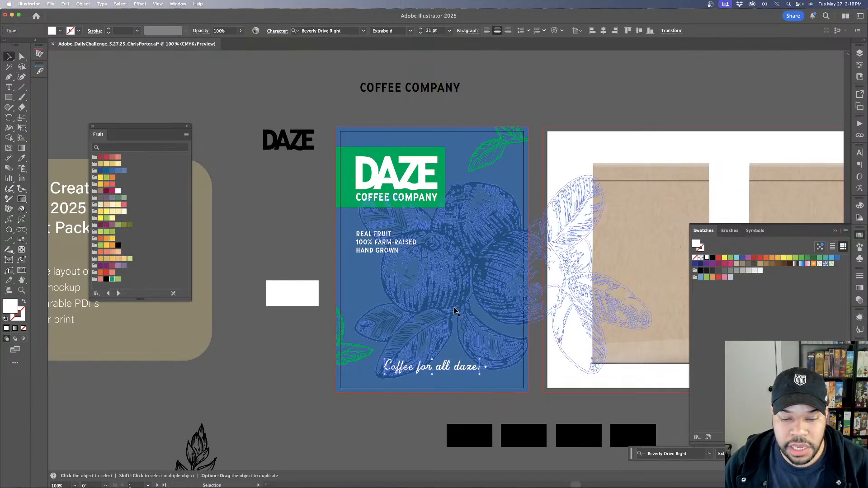
click(443, 186)
key(v)
click(544, 123)
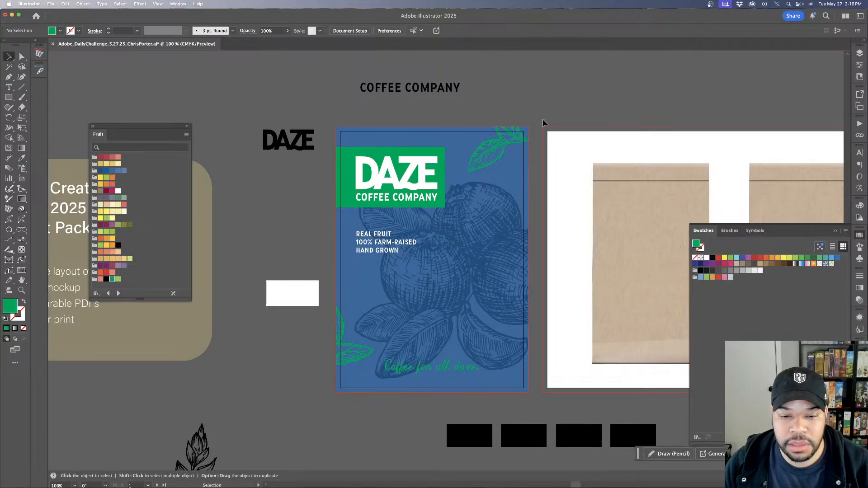
key(super+z)
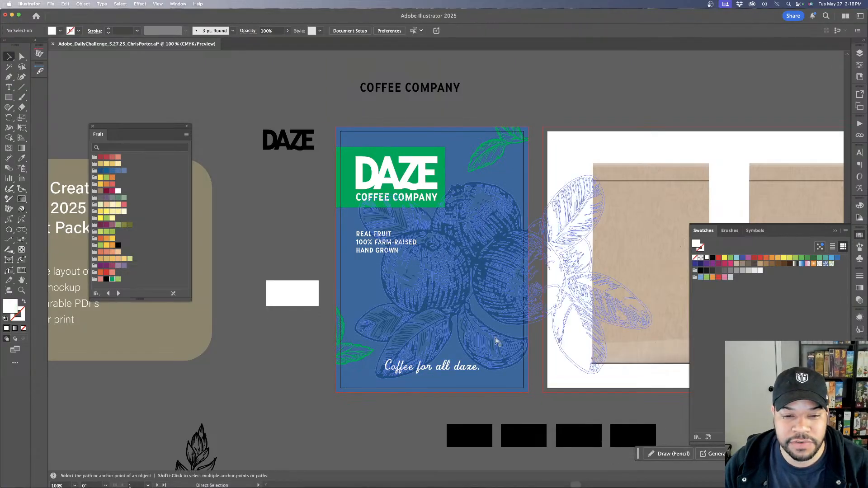
Select the complete label artwork and place a duplicate of it over the bags on the mockup artboard
key(super+minus)
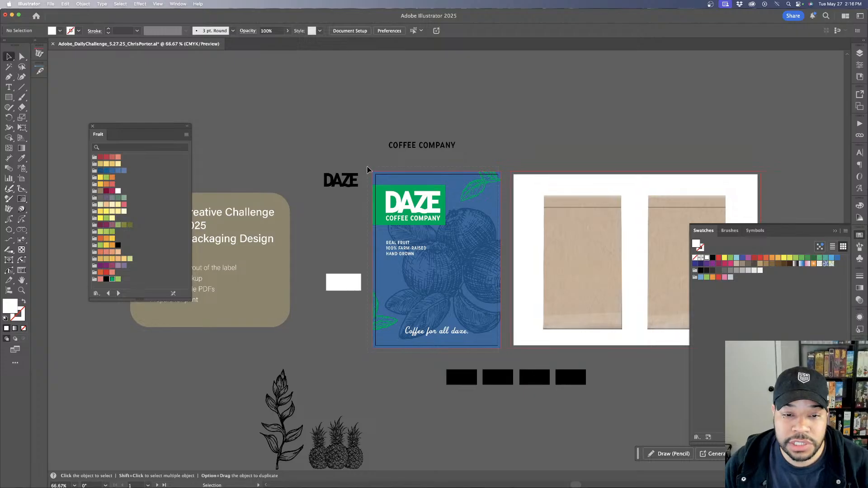
drag(369, 169, 383, 189)
click(428, 165)
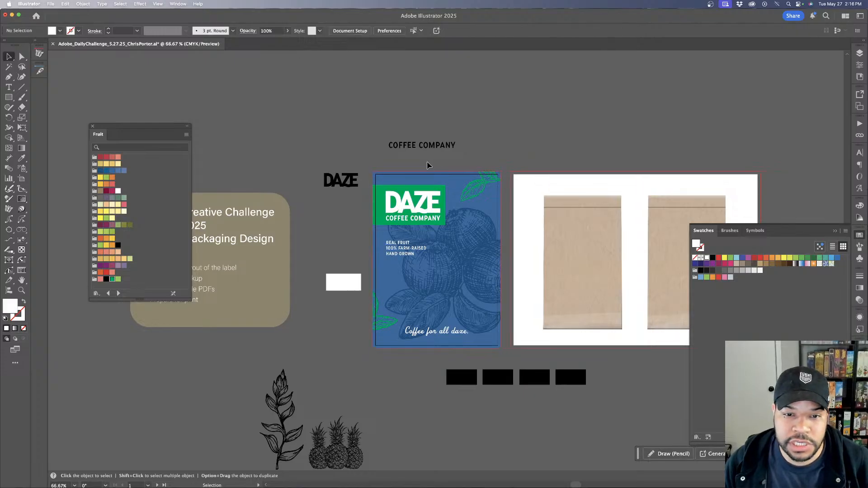
scroll(393, 163, right, 2)
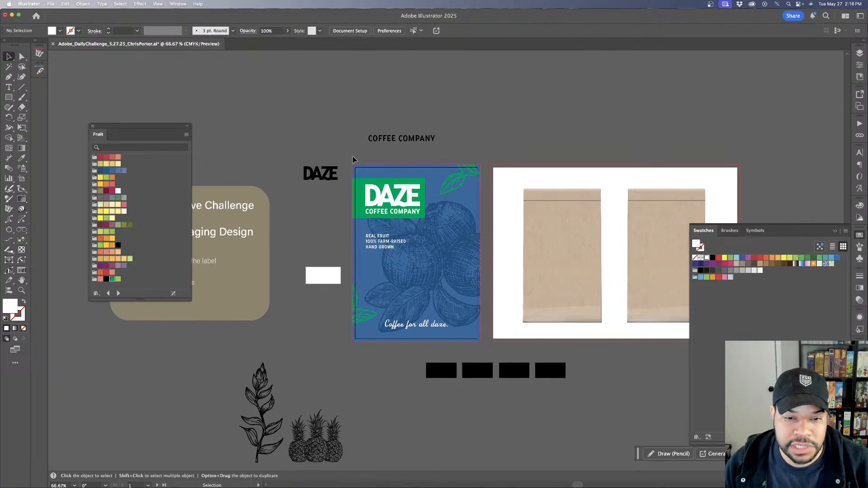
drag(480, 351, 475, 342)
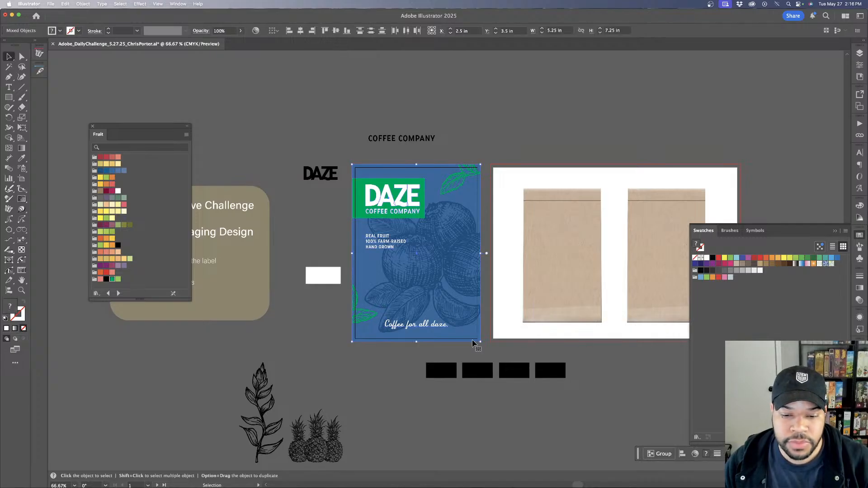
click(360, 158)
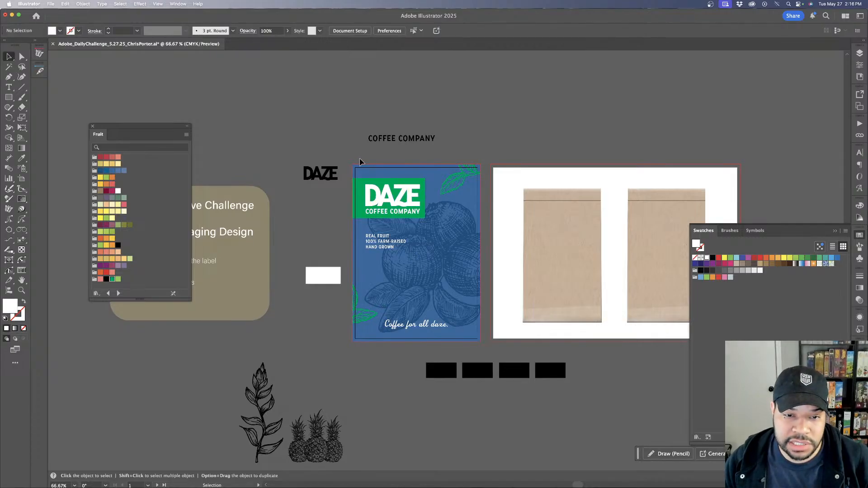
click(357, 166)
click(357, 154)
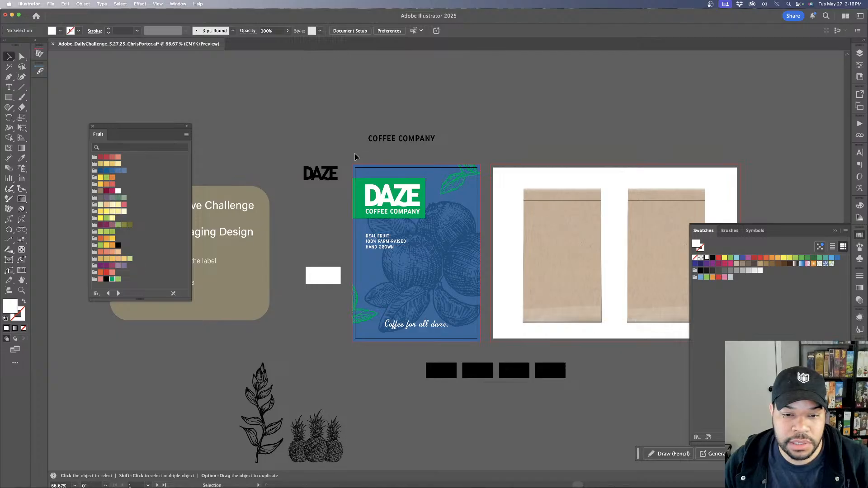
drag(482, 348, 473, 335)
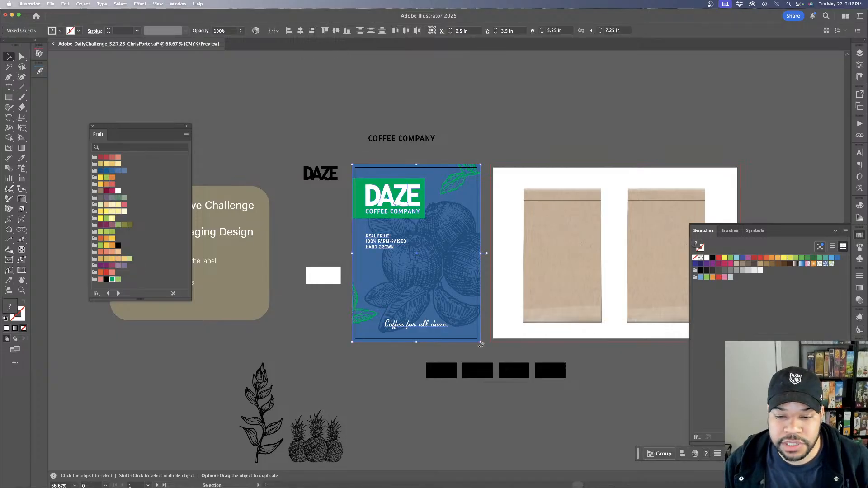
scroll(473, 335, down, 3)
scroll(472, 335, right, 2)
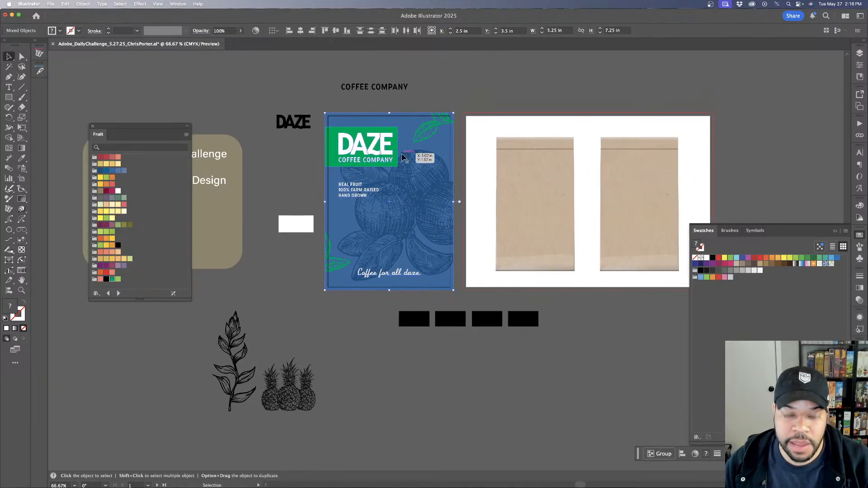
drag(409, 159, 579, 181)
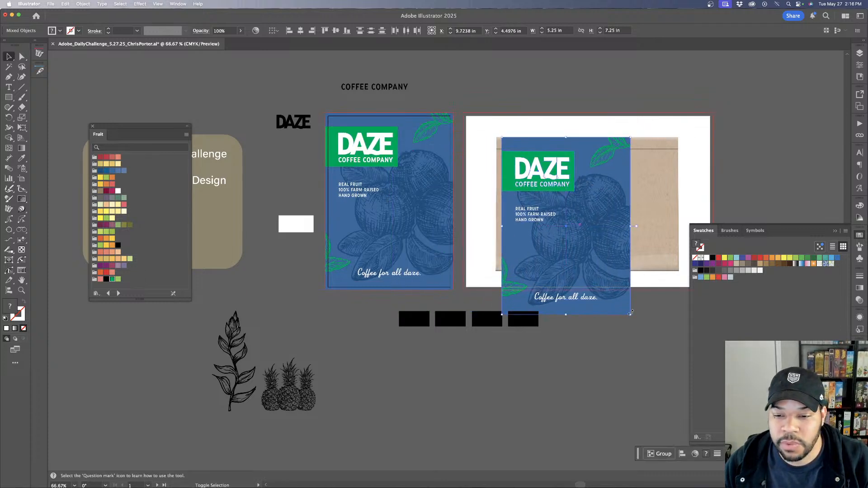
Group and scale the label copy to about 1.95 by 2.69 in, centered on the first bag and flush with its upper edge
drag(631, 314, 545, 222)
key(super+equal)
key(super+equal)
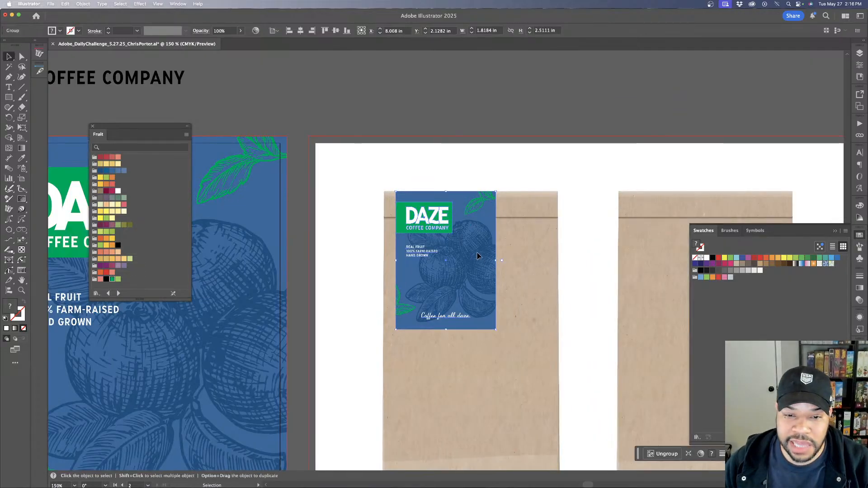
drag(478, 257, 503, 257)
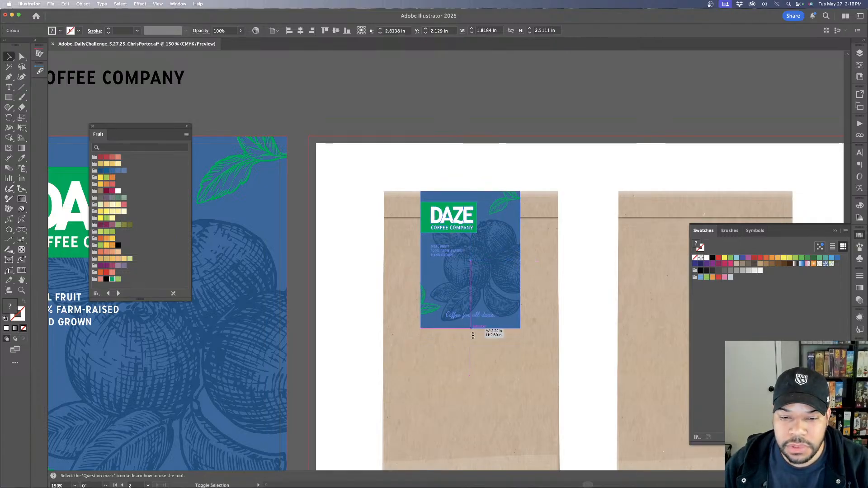
drag(472, 330, 473, 340)
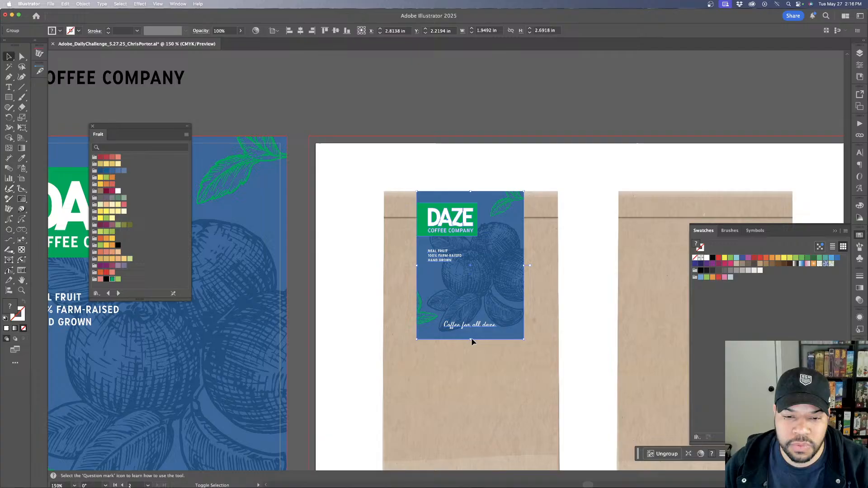
click(496, 171)
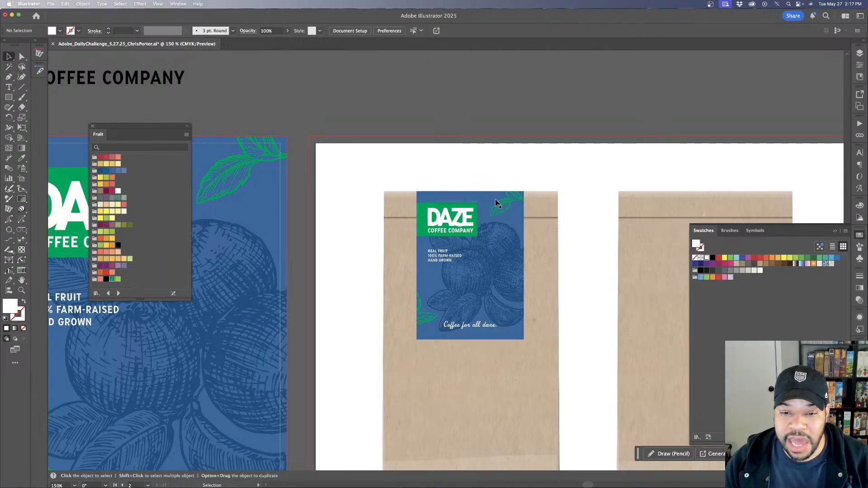
Move the Fruit swatch library off the label and relocate the row of four black rectangles beneath the bag mockup artboard
click(477, 210)
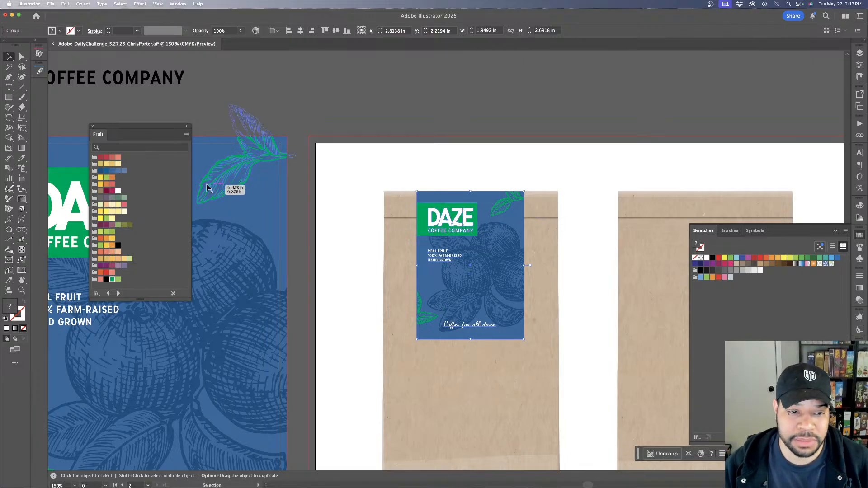
drag(153, 128, 444, 98)
click(367, 153)
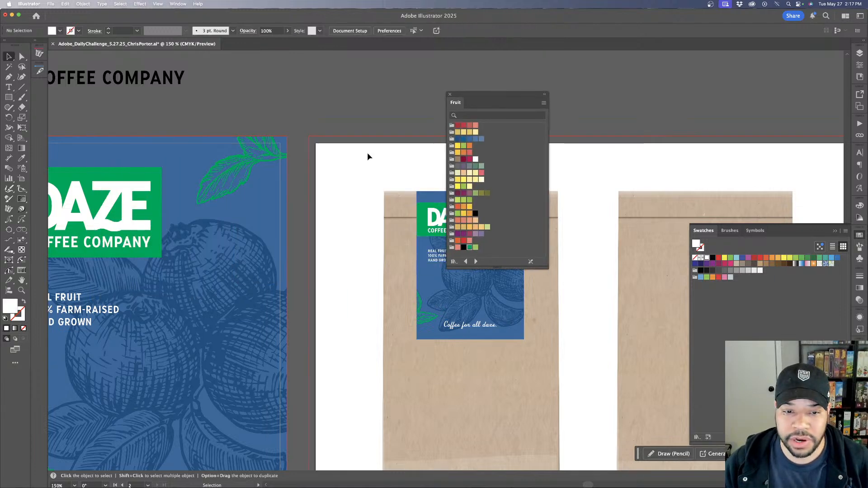
scroll(367, 153, down, 3)
scroll(367, 152, left, 3)
scroll(367, 156, down, 3)
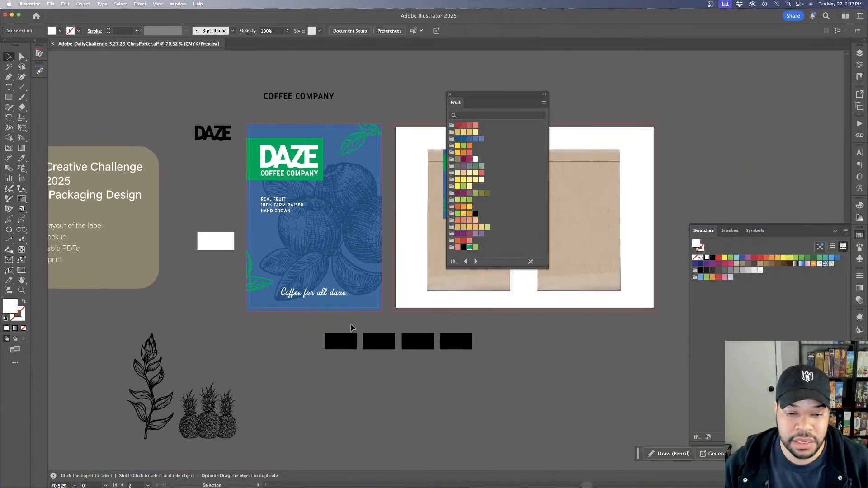
drag(457, 343, 603, 339)
Fill the first rectangle with the label's background blue and the second with the leaf green, sampling both from the artwork
click(497, 338)
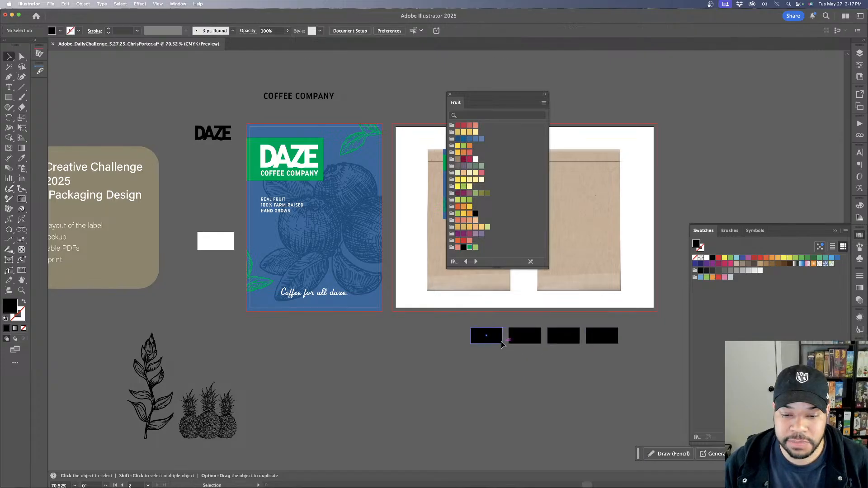
key(i)
click(374, 294)
super+click(527, 337)
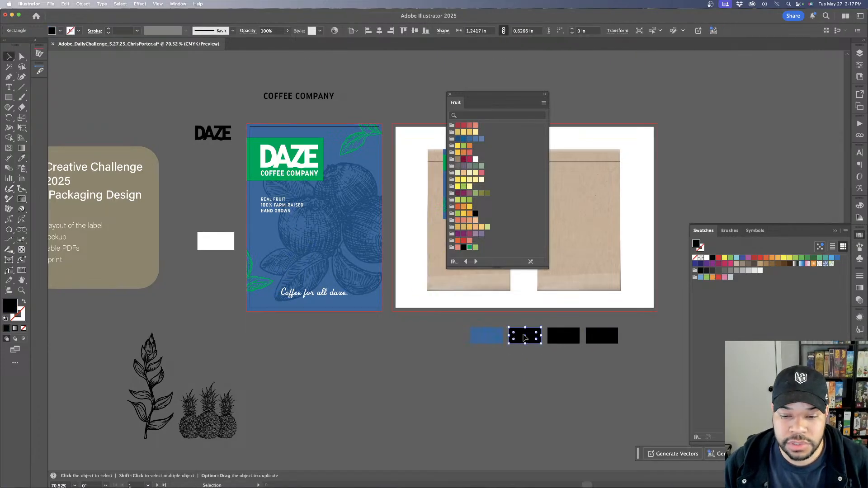
click(369, 140)
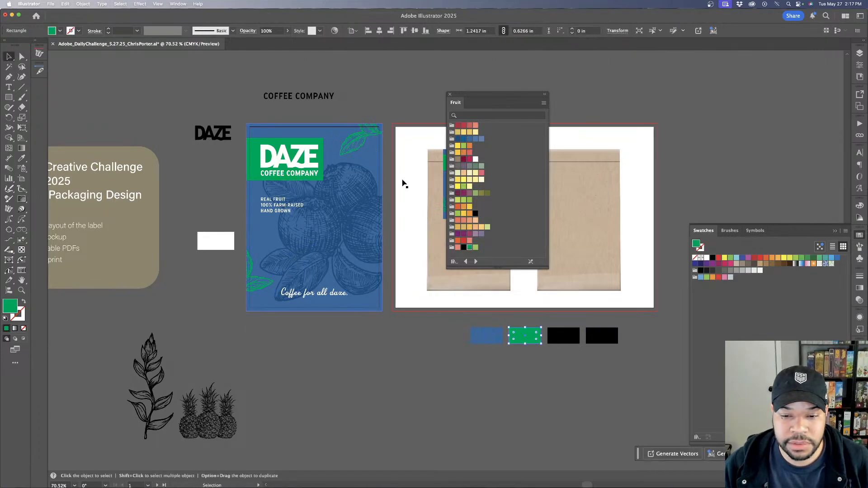
Fill the third rectangle with a golden yellow and the fourth with a salmon pink from the Fruit swatch library
key(v)
click(564, 336)
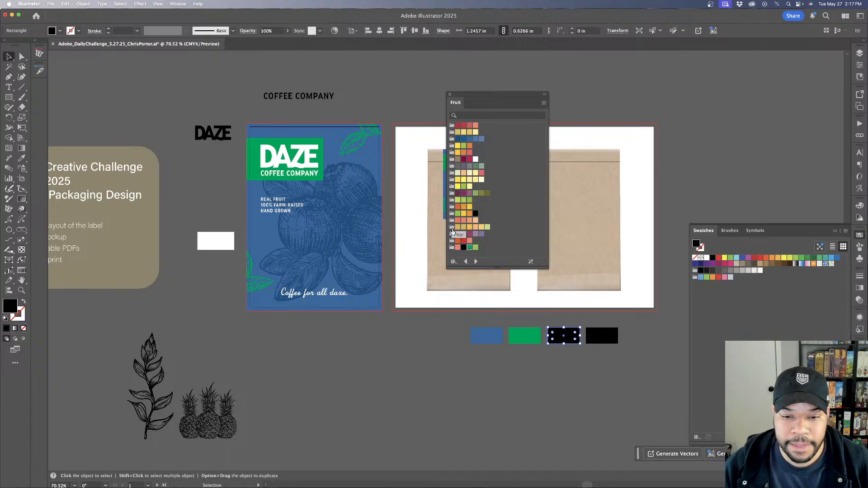
click(470, 210)
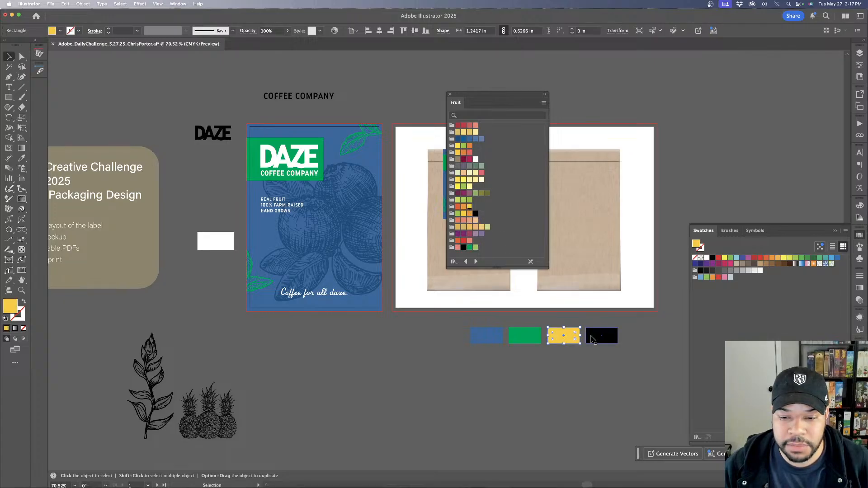
click(602, 336)
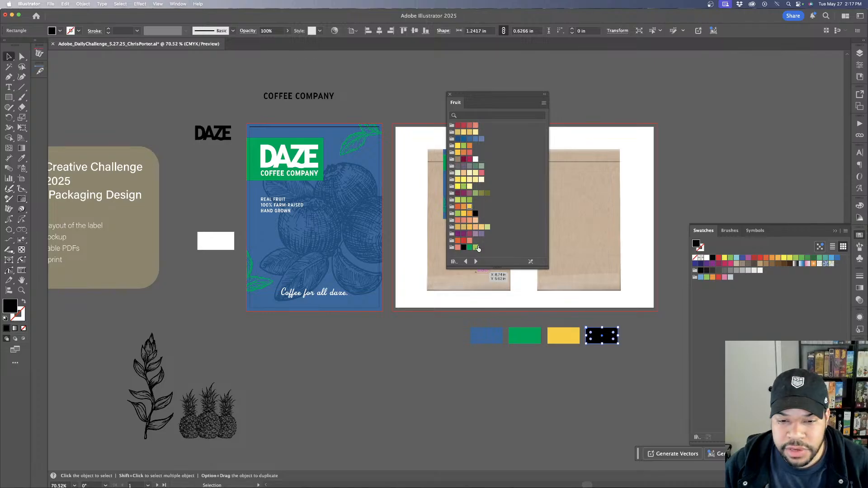
click(469, 220)
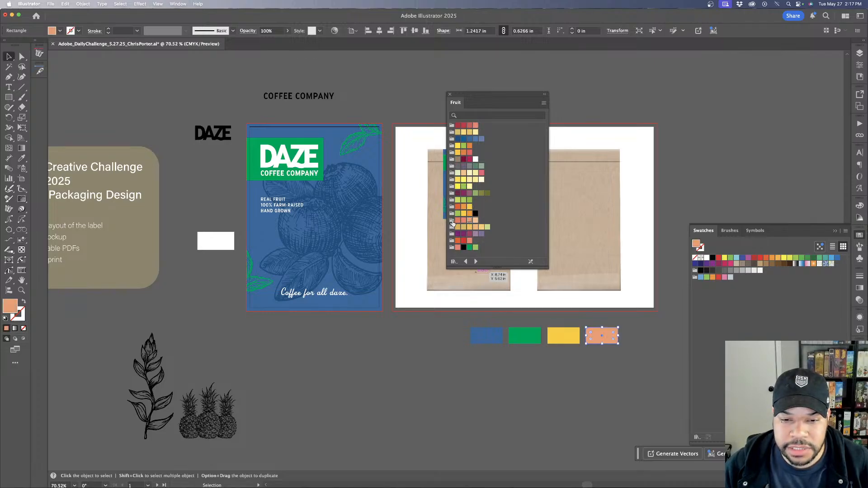
click(540, 322)
click(601, 335)
click(463, 221)
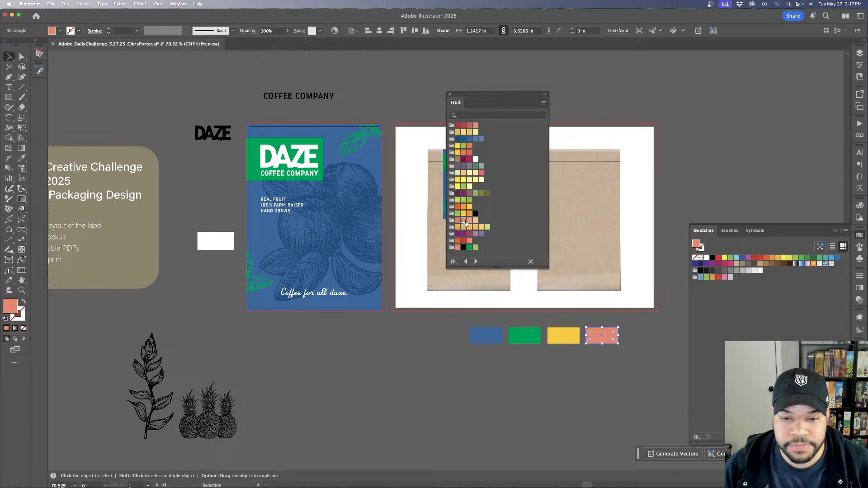
click(432, 342)
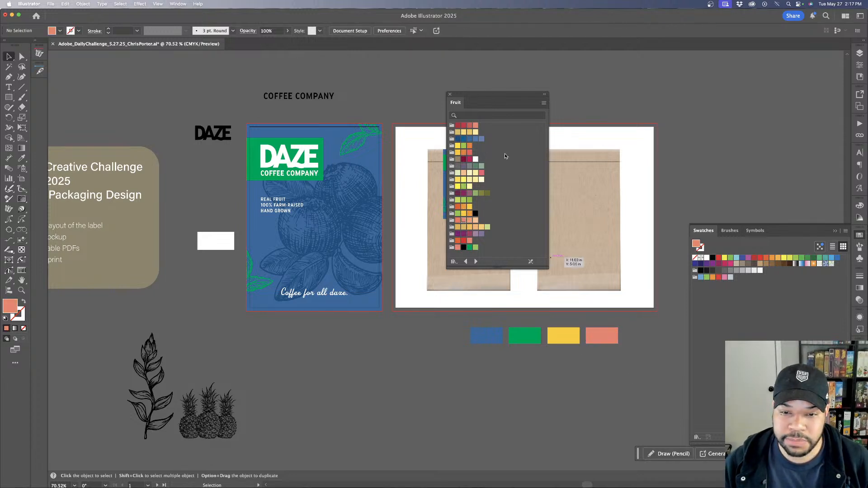
Move the Fruit swatch library away from the bag mockups so both bags are unobstructed
drag(474, 97, 765, 60)
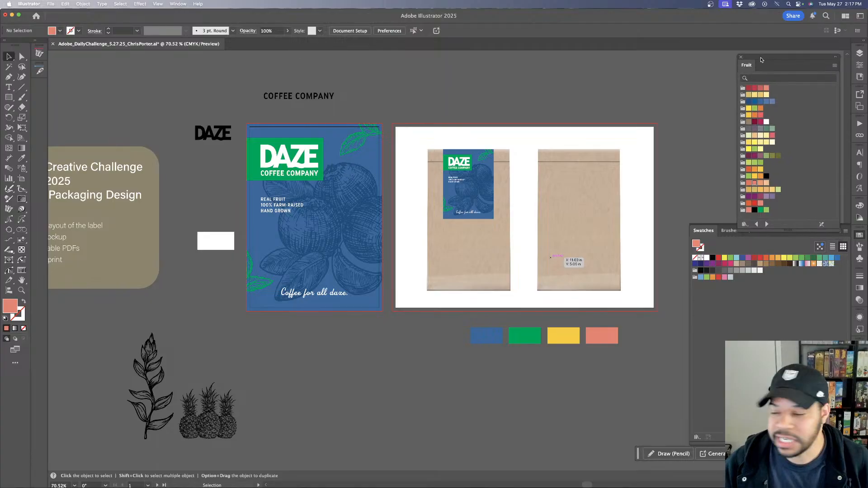
key(super+Tab)
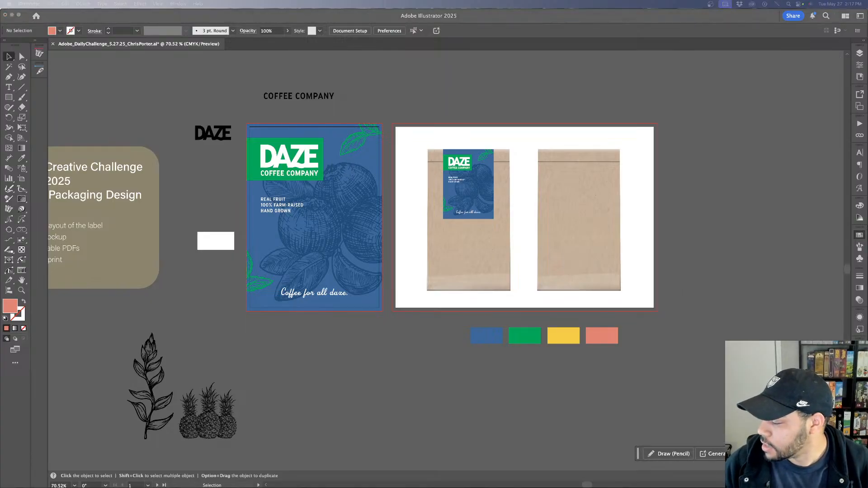
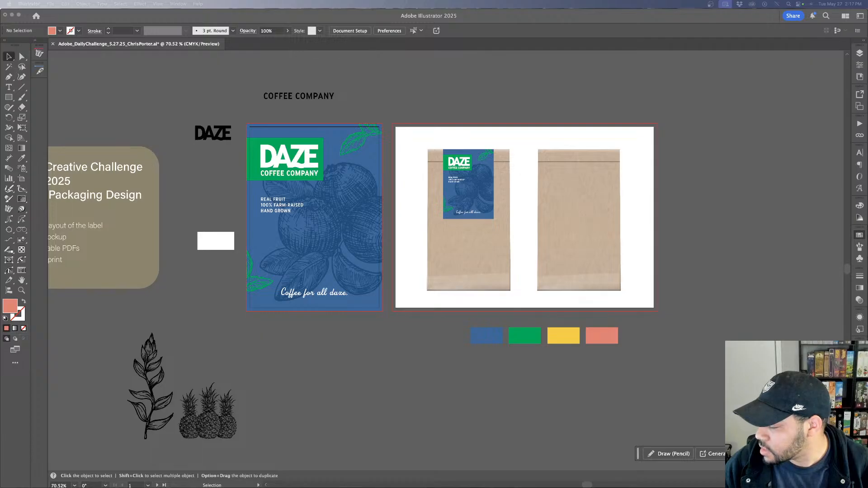
click(582, 381)
Rewrite the tagline on the main label as "Coffee for week-long daze."
click(332, 294)
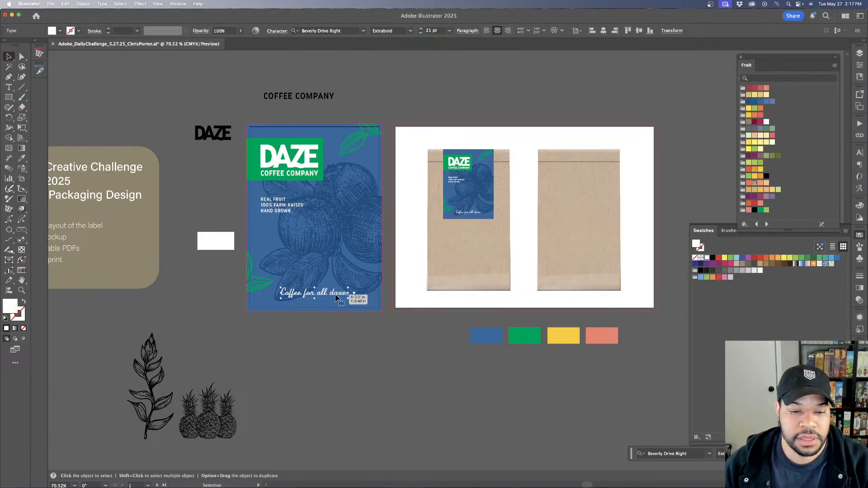
double_click(336, 298)
drag(317, 293, 348, 292)
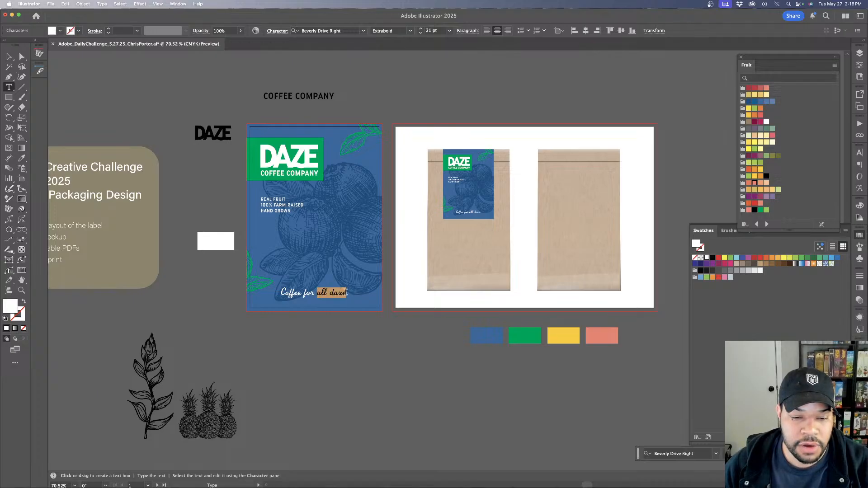
text(Week-long Daze.)
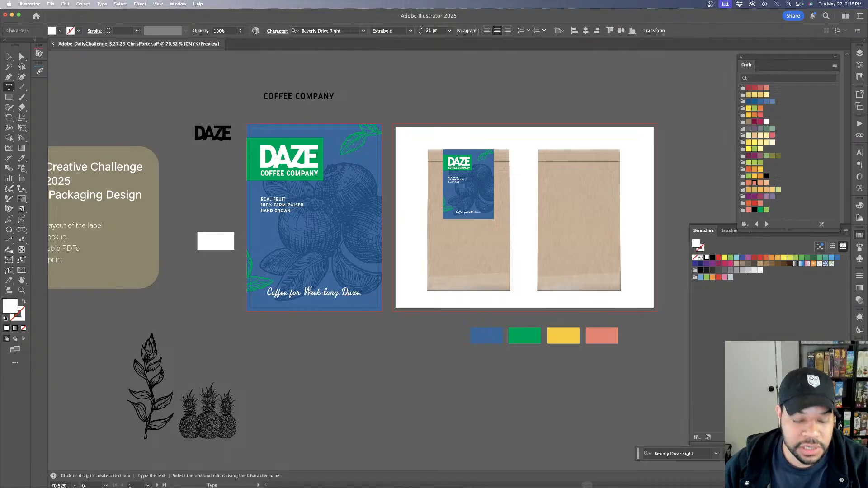
key(BackSpace)
text(w)
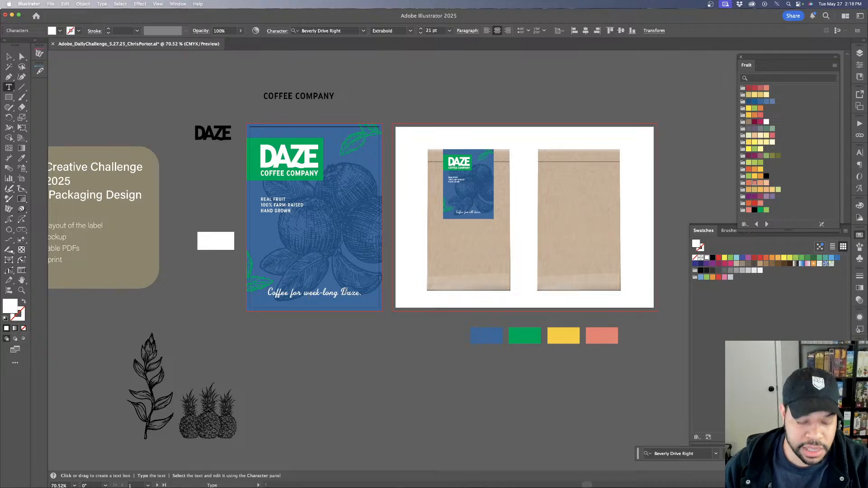
click(347, 293)
key(BackSpace)
text(d)
key(Escape)
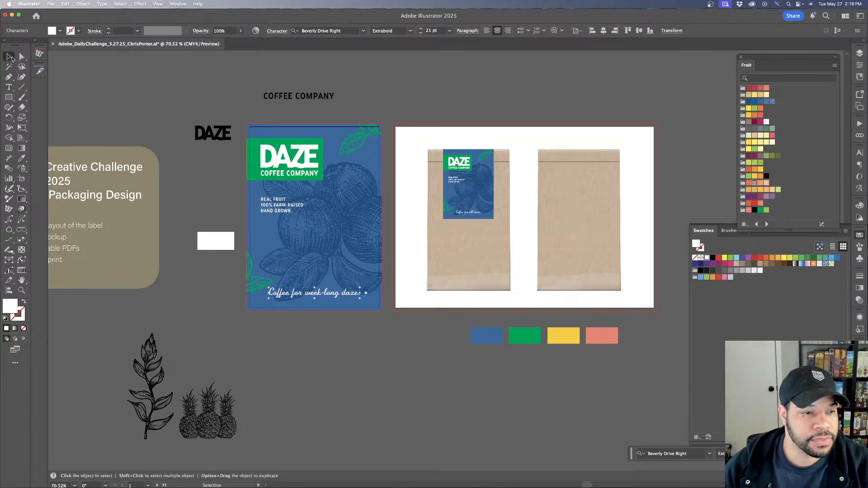
click(143, 105)
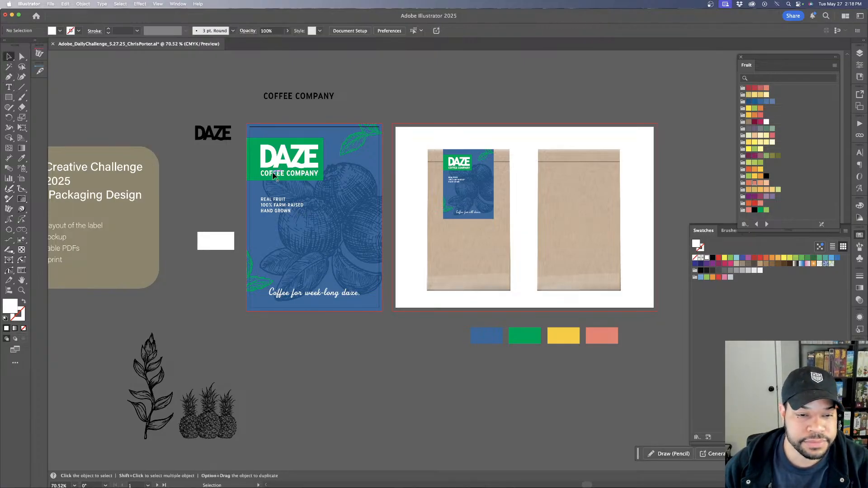
Inspect the logo, artwork and tagline on the main label and the small label's placement against the first coffee bag's fold
click(294, 173)
click(439, 192)
key(super+equal)
key(super+equal)
key(super+equal)
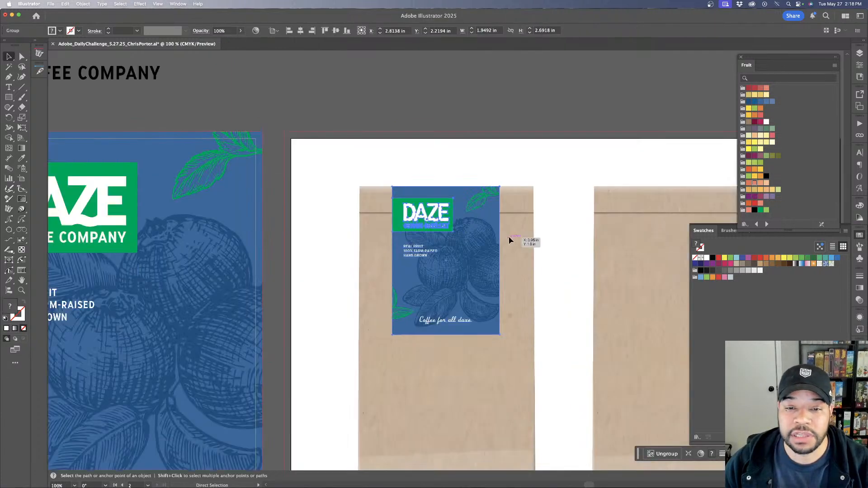
key(super+minus)
key(super+minus)
key(super+minus)
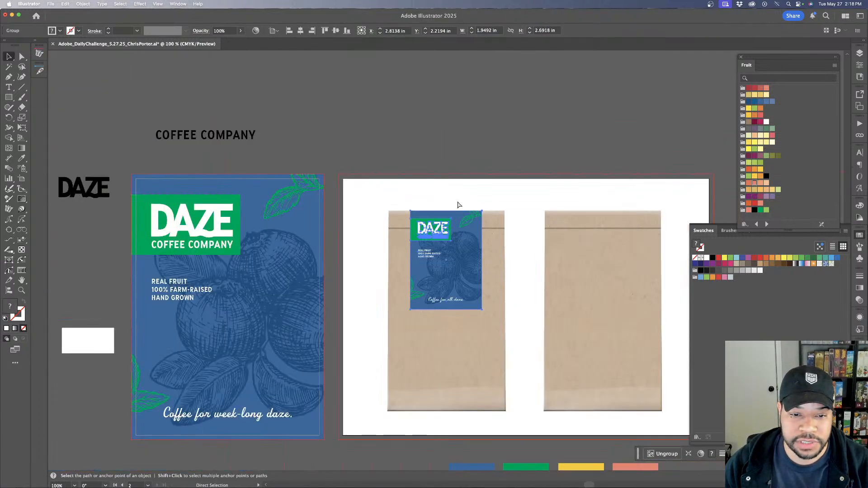
click(296, 243)
key(super+equal)
scroll(407, 271, down, 2)
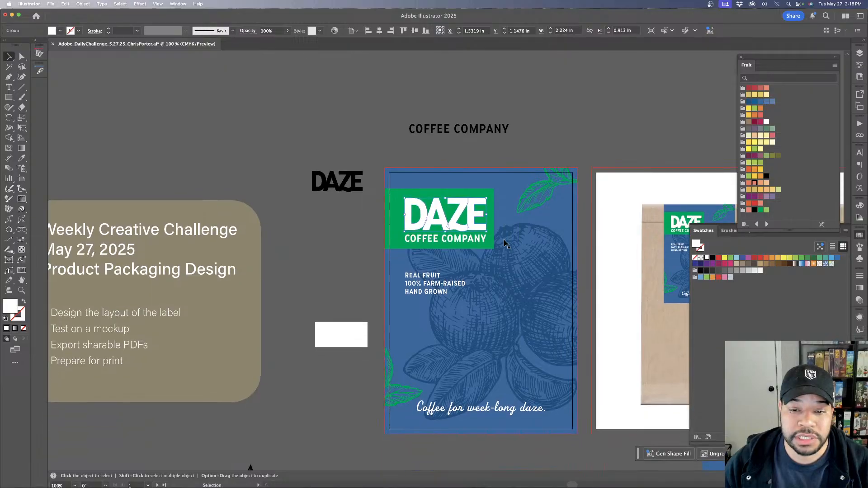
click(527, 212)
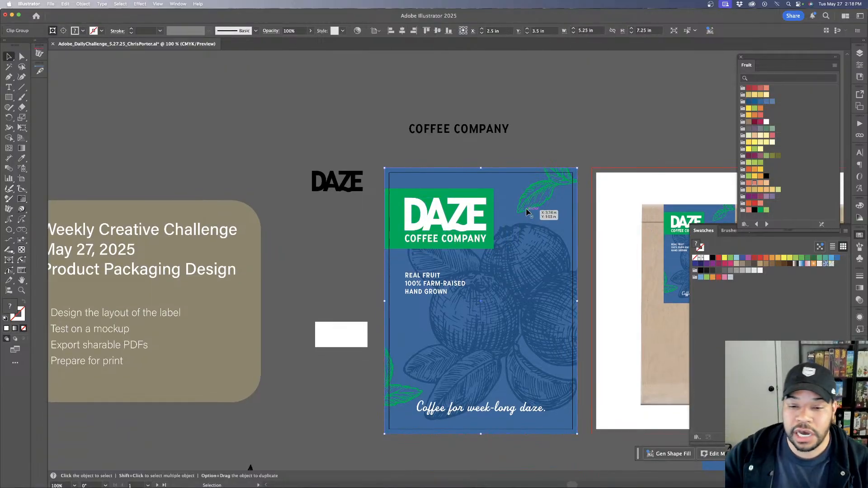
click(512, 410)
click(665, 223)
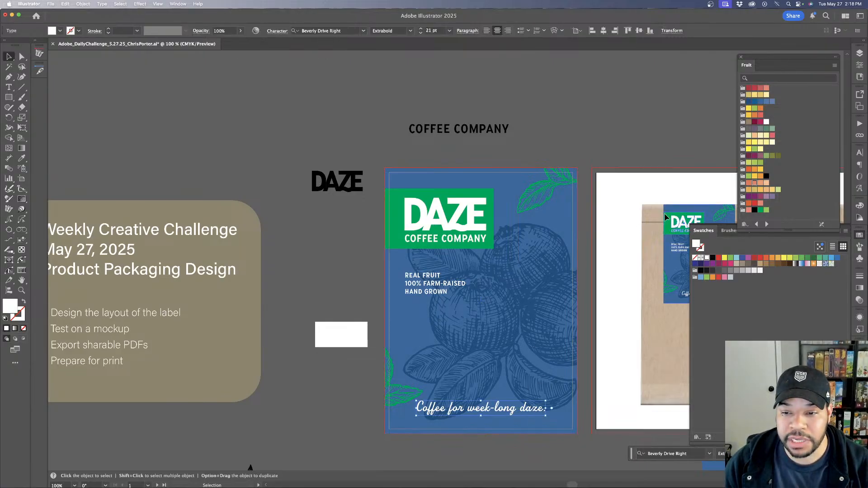
key(super+equal)
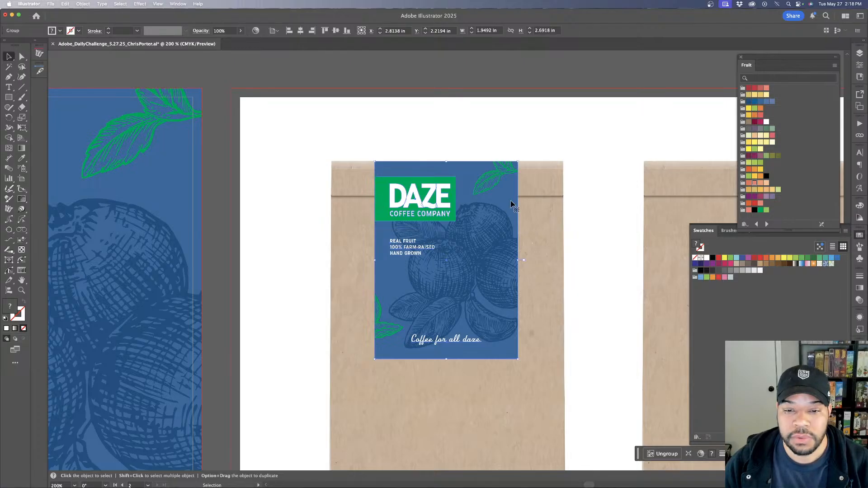
Draw a horizontal line about 1.94 in long across the small label at the bag's fold and give it a pink #ed2183 stroke
click(22, 87)
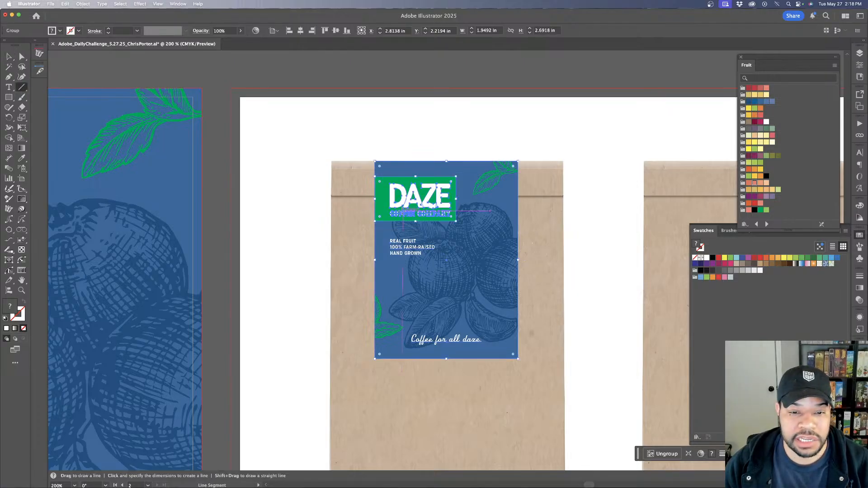
drag(518, 196, 374, 196)
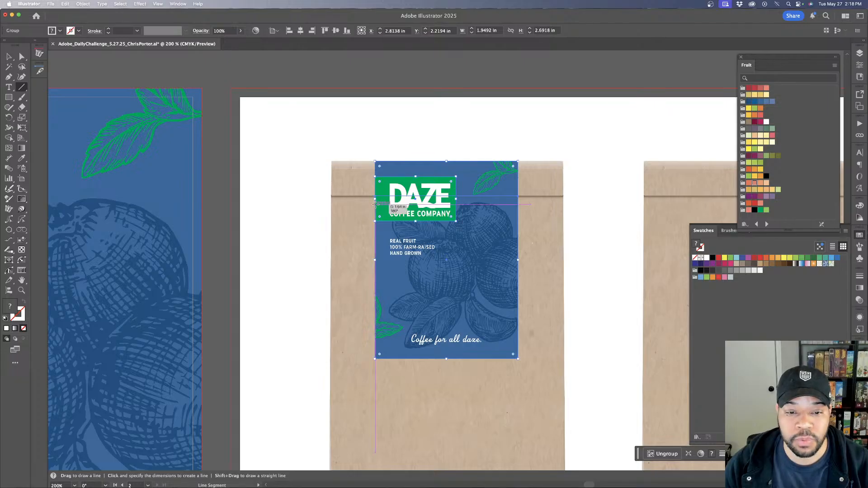
key(i)
click(25, 319)
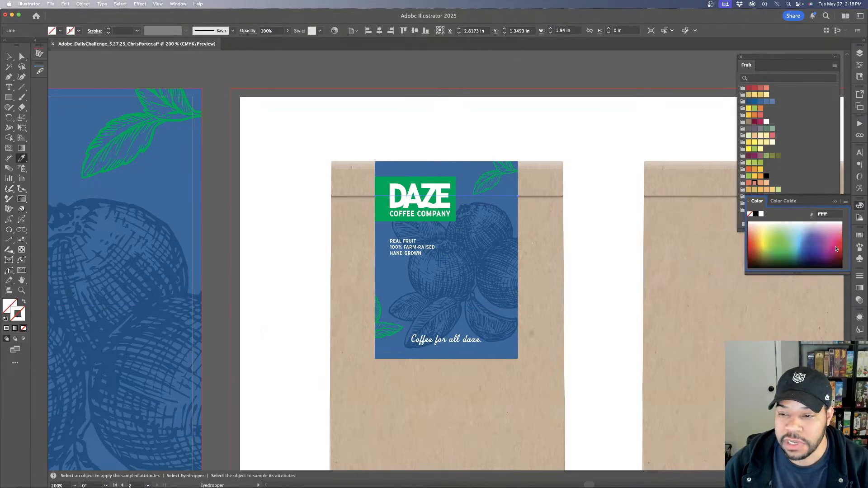
click(837, 241)
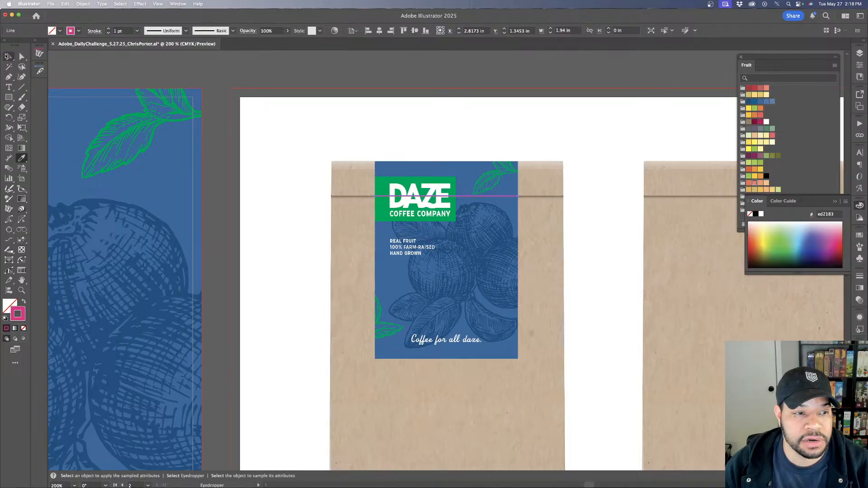
Scale the small label and its pink fold line together to about 5.25 × 7.25 in and place them beside the main label
click(7, 56)
drag(362, 137, 464, 285)
drag(525, 366, 524, 367)
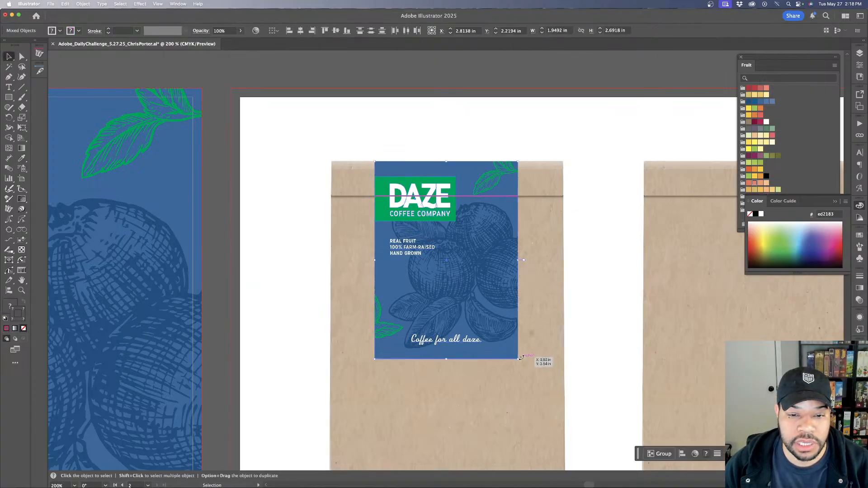
key(super+1)
drag(445, 273, 236, 242)
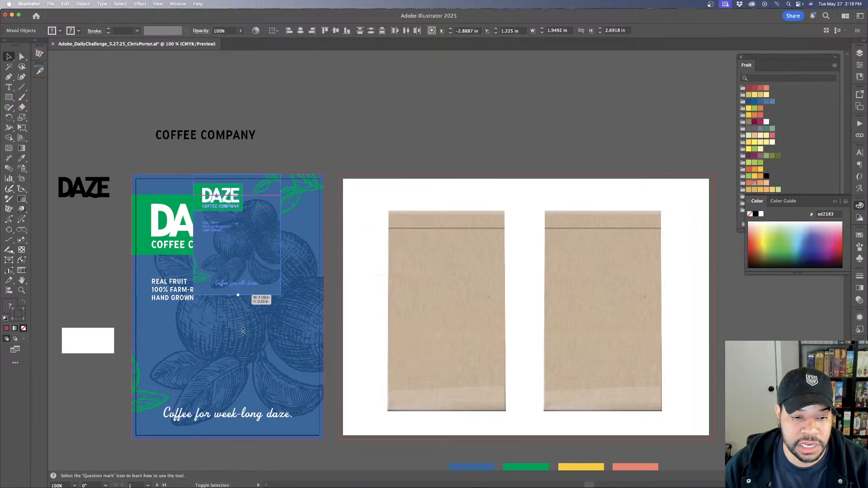
drag(237, 274, 246, 439)
drag(261, 297, 457, 299)
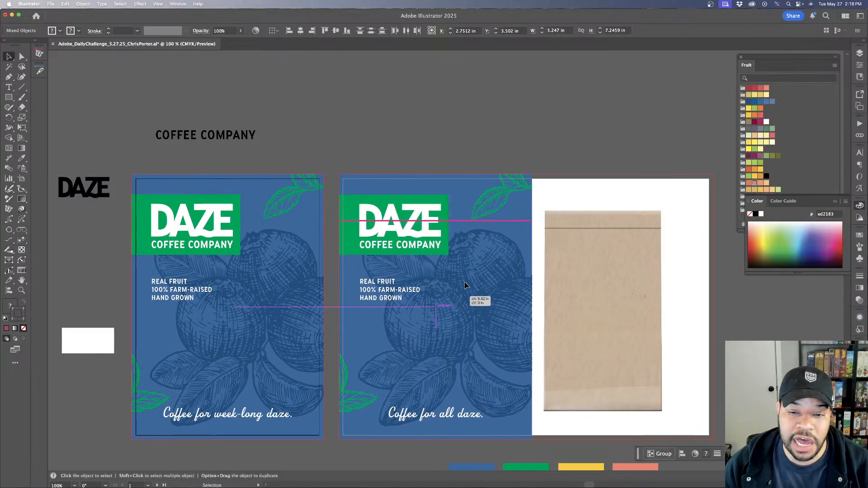
click(557, 186)
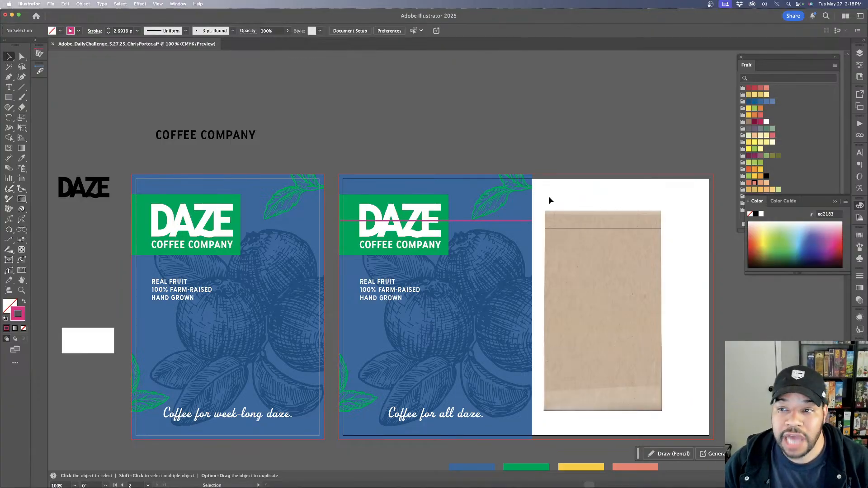
Extend the pink fold line toward the main label to about 6.84 in, so it crosses onto that label
scroll(550, 201, left, 3)
scroll(550, 200, down, 1)
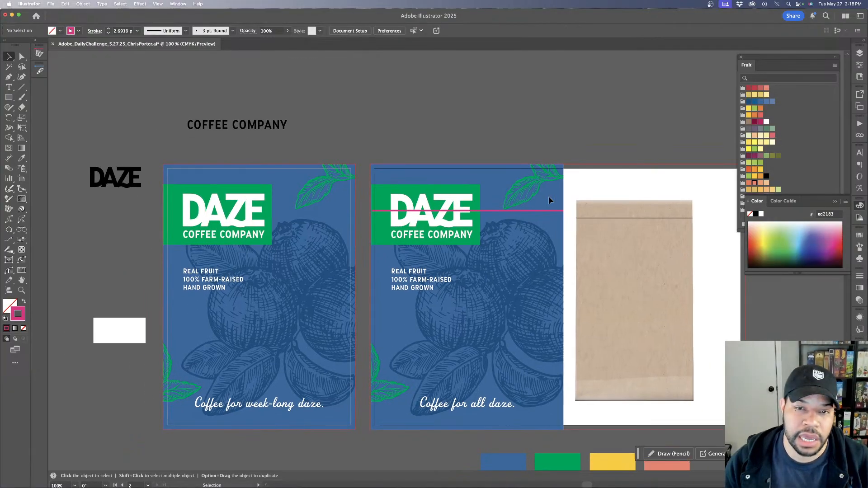
click(382, 210)
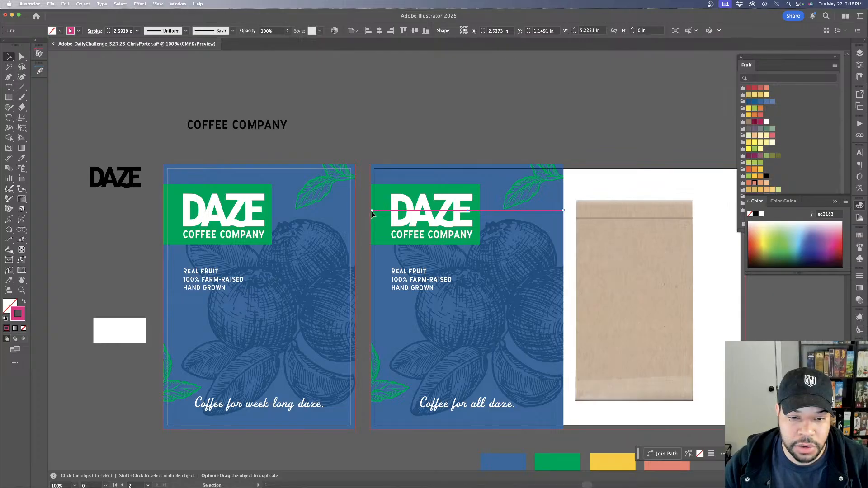
drag(372, 211, 313, 216)
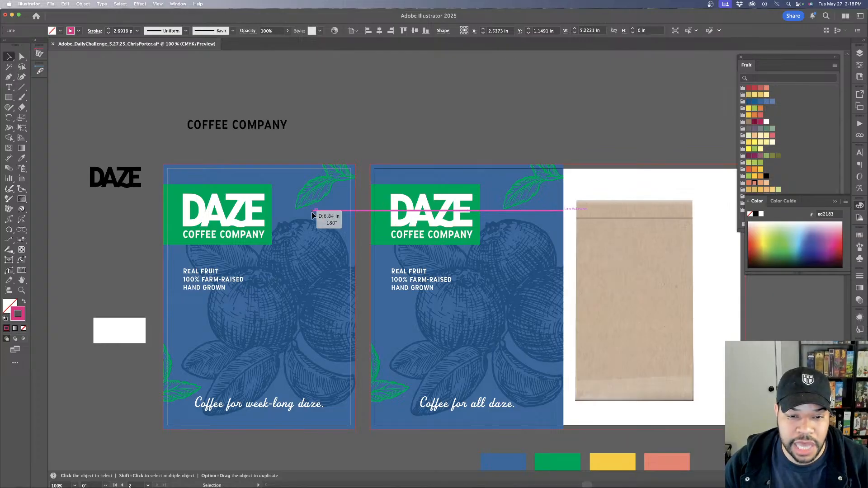
Move the main label's logo, green block and three-line "REAL FRUIT" text down together so they sit below the fold line
scroll(354, 154, left, 3)
scroll(355, 154, down, 1)
double_click(320, 199)
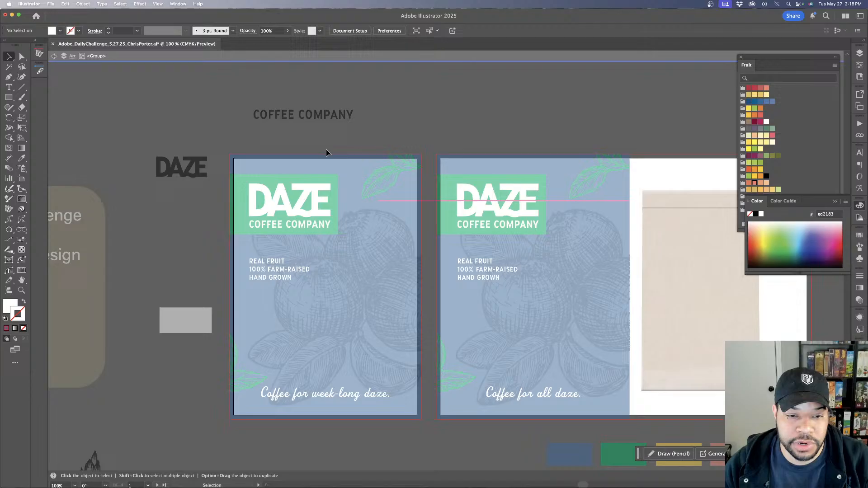
double_click(328, 153)
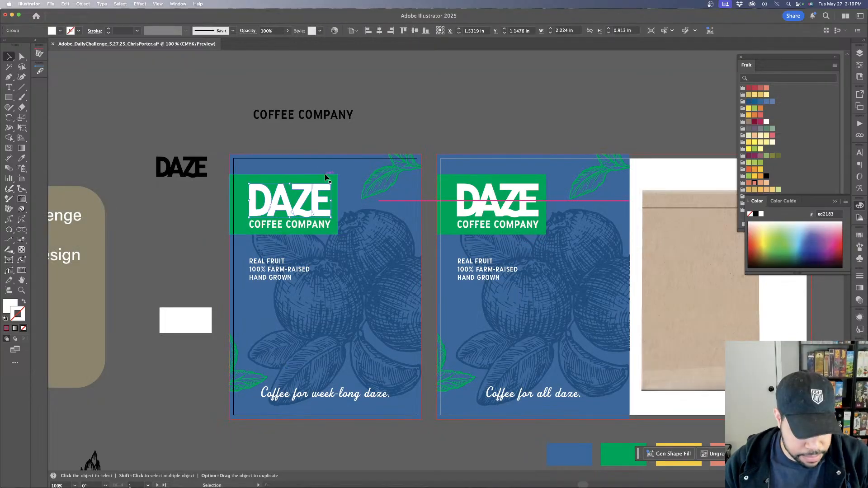
shift+click(327, 177)
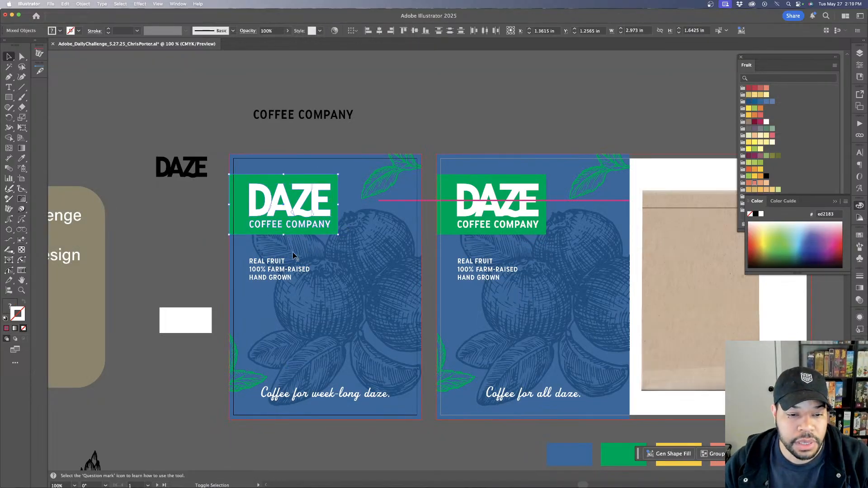
shift+click(300, 270)
drag(319, 231, 318, 271)
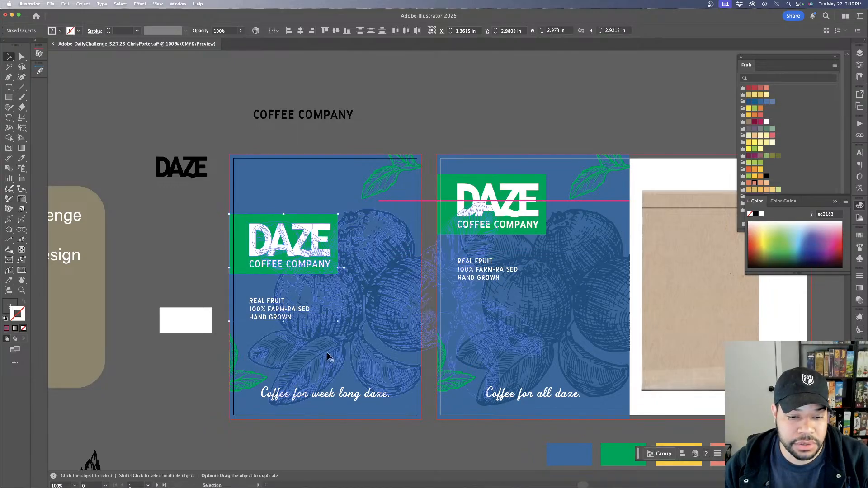
Try shifting the fruit artwork higher inside the main label's clipping group
double_click(369, 255)
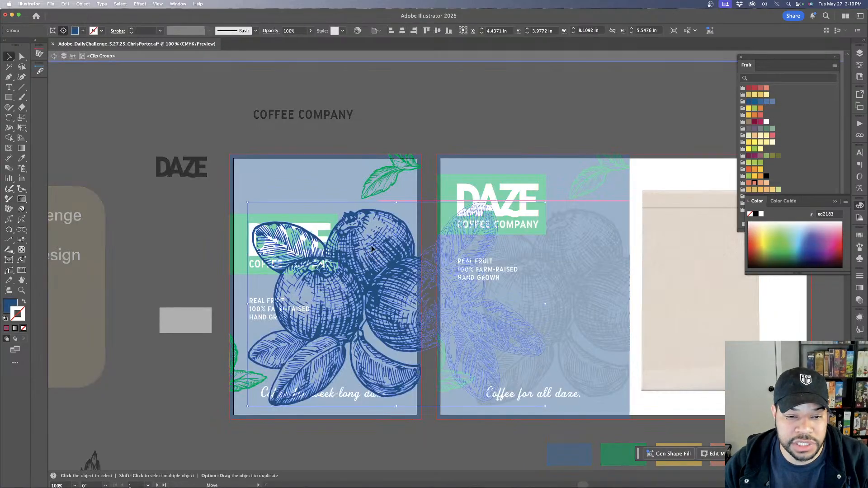
drag(372, 249, 372, 225)
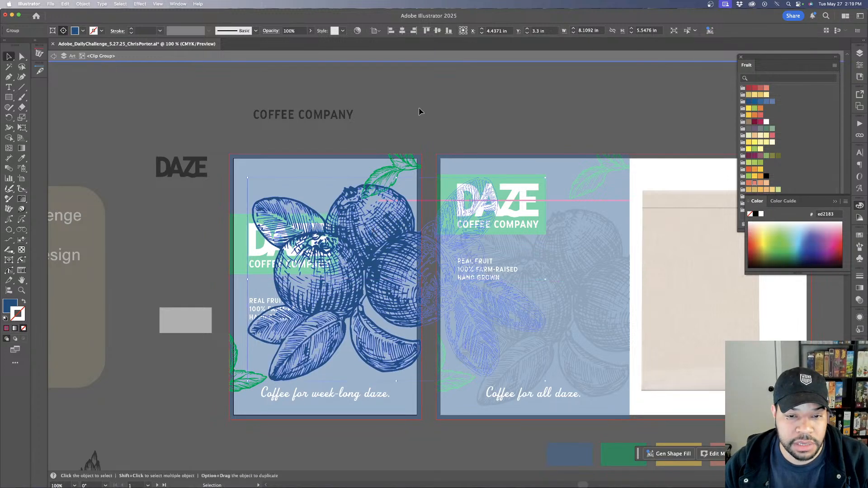
double_click(420, 112)
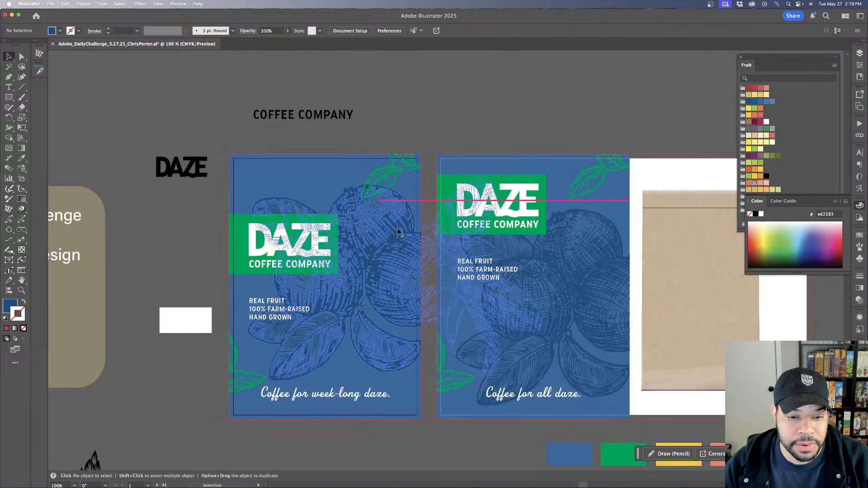
Duplicate the fruit artwork inside the main label's clipping group and place the copy up and to the left, above the logo
click(387, 314)
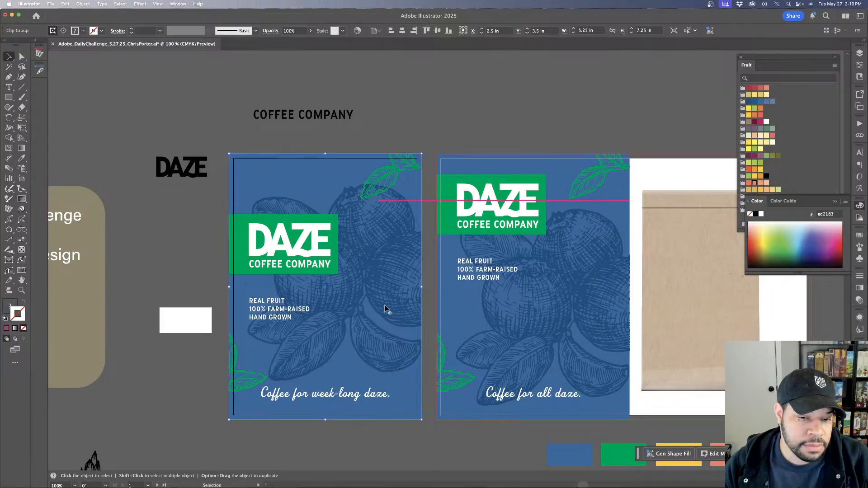
double_click(356, 219)
drag(356, 219, 209, 73)
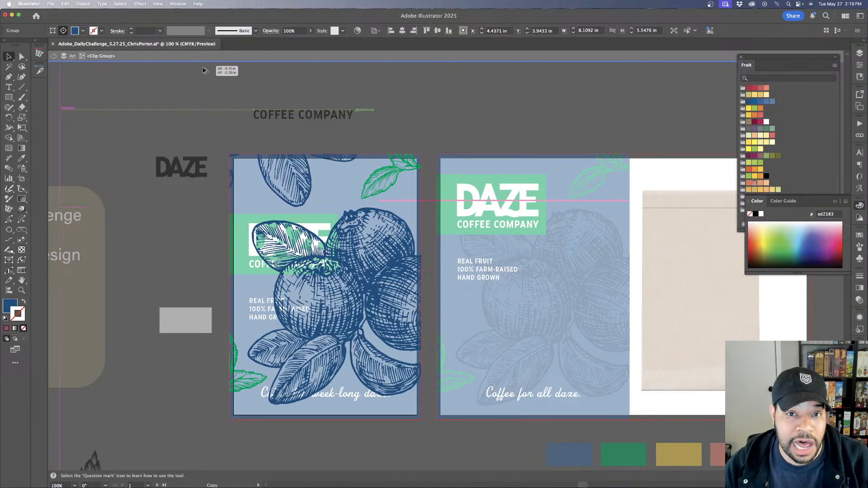
double_click(441, 93)
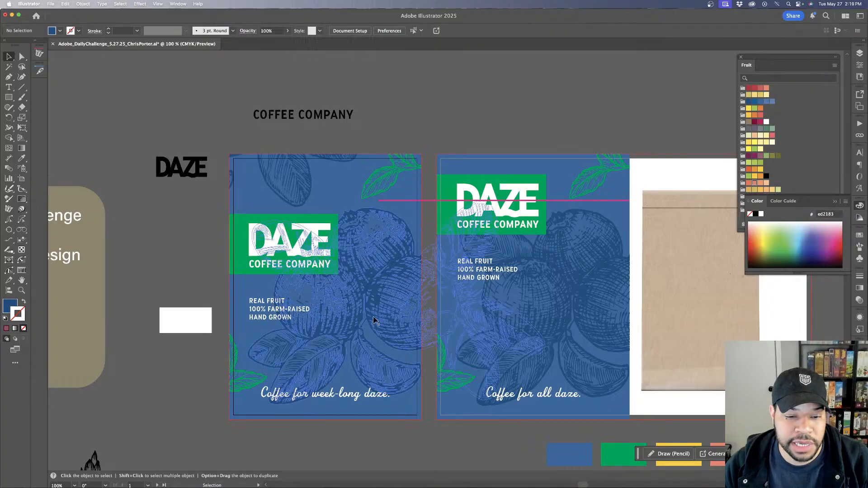
Move the "Coffee for week-long daze." tagline from the foot of the main label to the area above the logo
click(355, 397)
drag(352, 400, 337, 183)
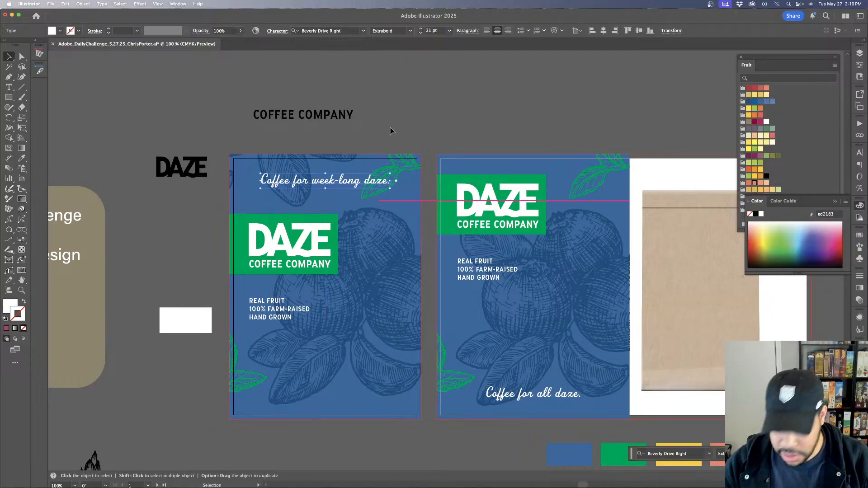
click(390, 130)
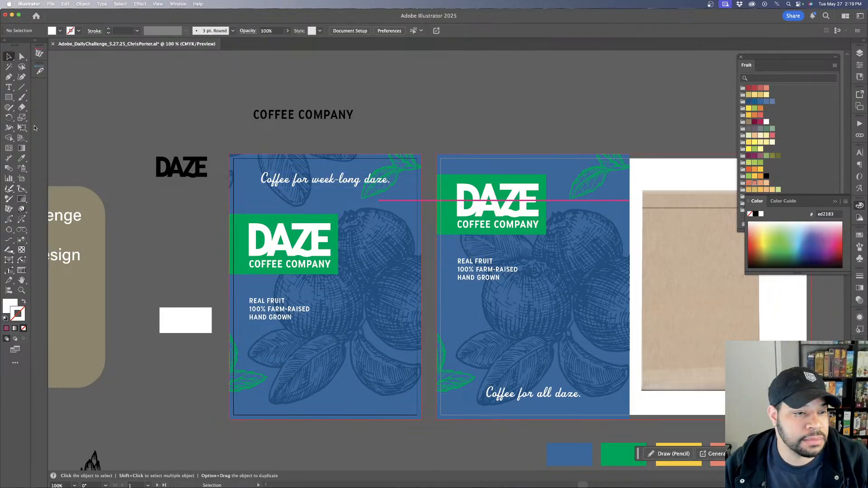
Try a white rectangle about 5.25 × 1.29 in across the top of the main label, reaching down to the fold line
click(8, 98)
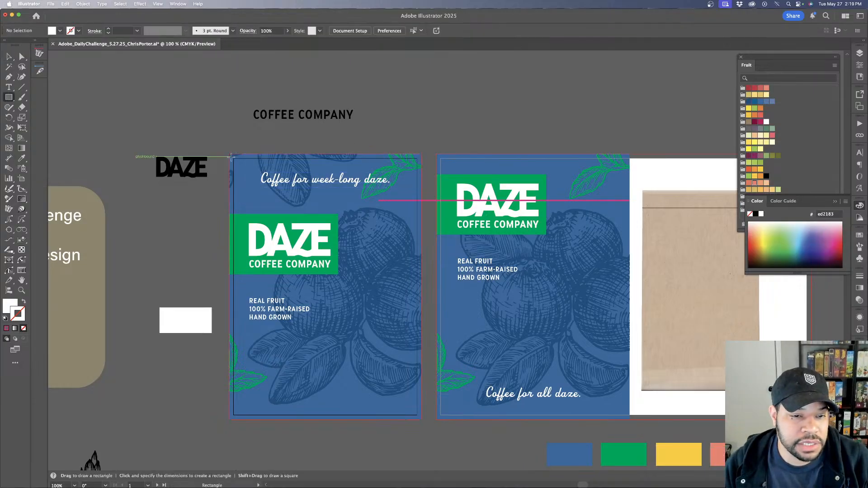
drag(230, 154, 421, 201)
key(v)
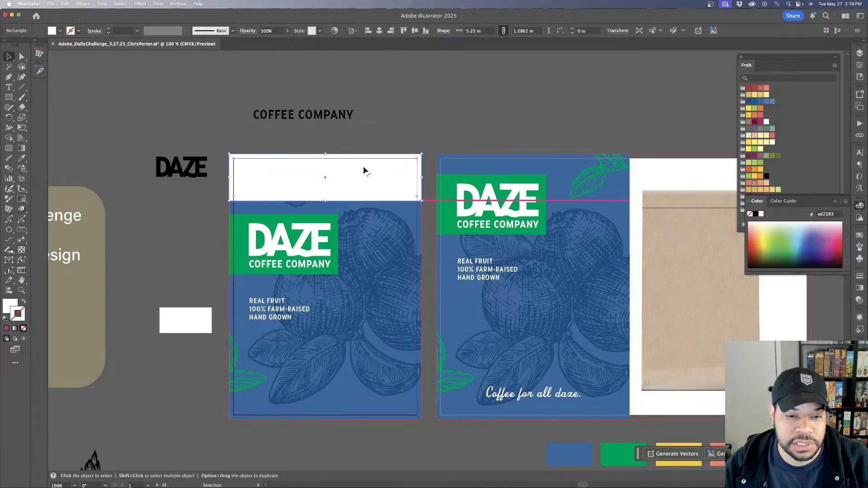
Try colouring the main label's tagline blue by sampling the label's background
click(365, 172)
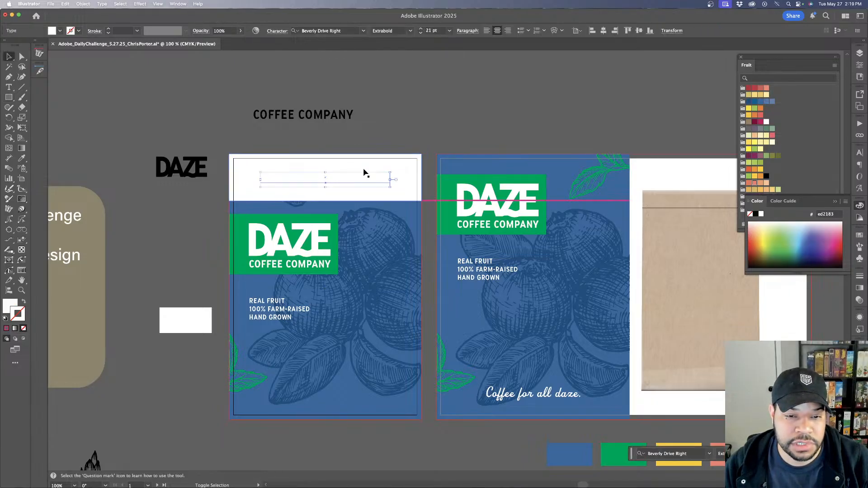
key(i)
click(399, 210)
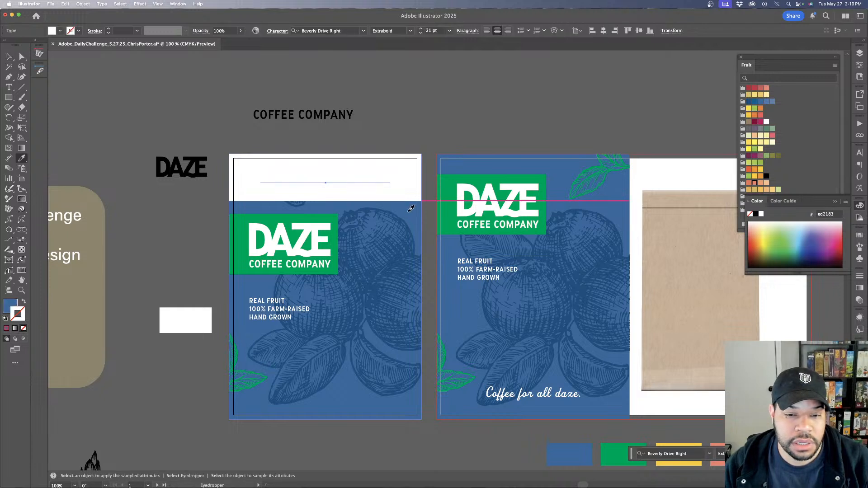
key(v)
click(416, 103)
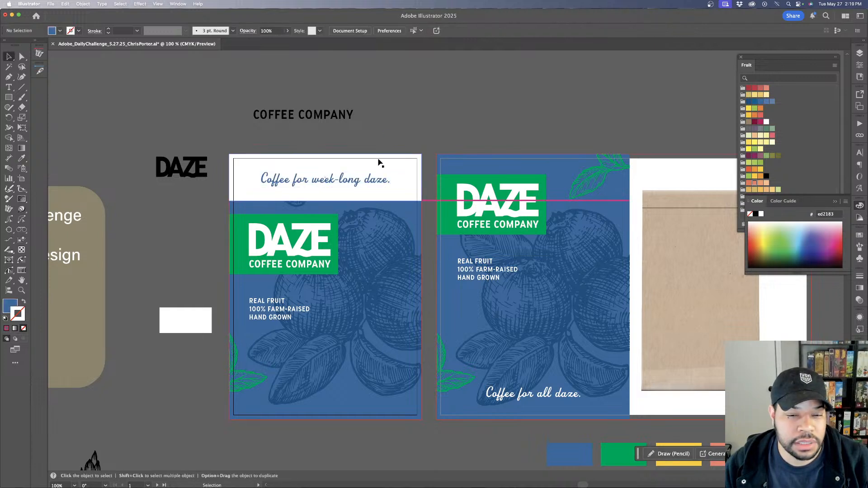
Undo the blue tagline colour and the white rectangle on the main label
key(super+z)
key(super+z)
key(super+z)
key(super+z)
key(super+z)
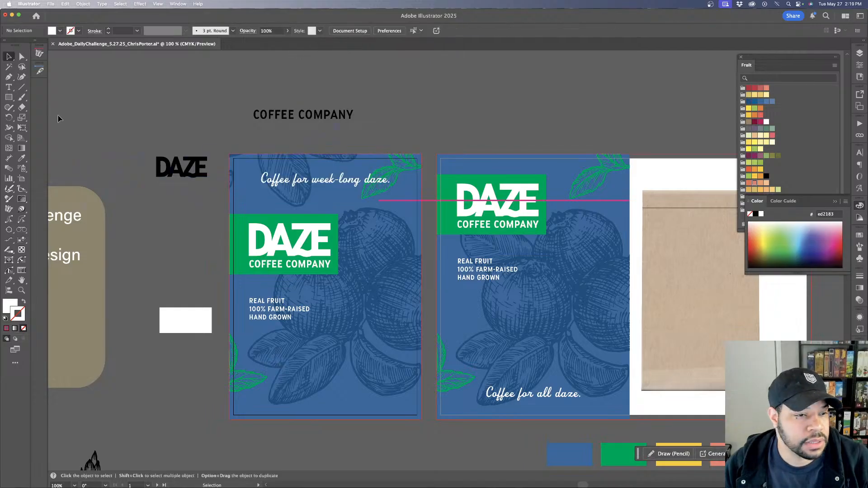
Try a white 2 pt underline about 3.75 in long beneath the "Coffee for week-long daze." tagline
click(24, 88)
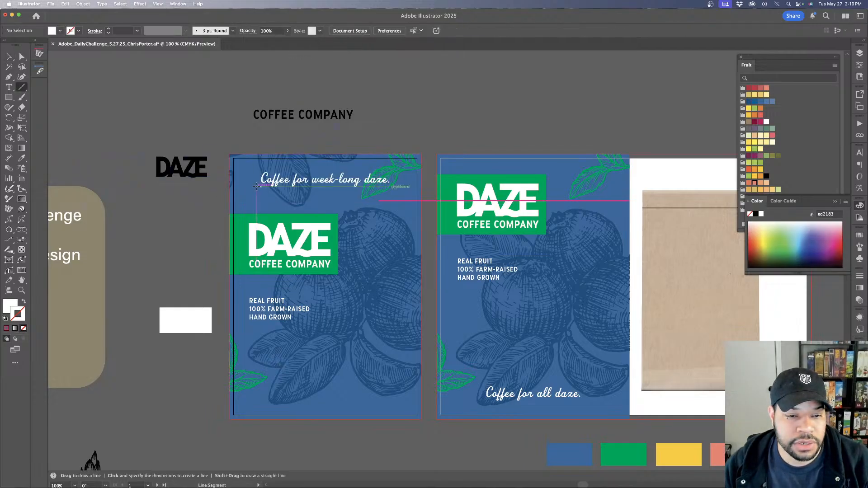
drag(257, 186, 390, 194)
key(v)
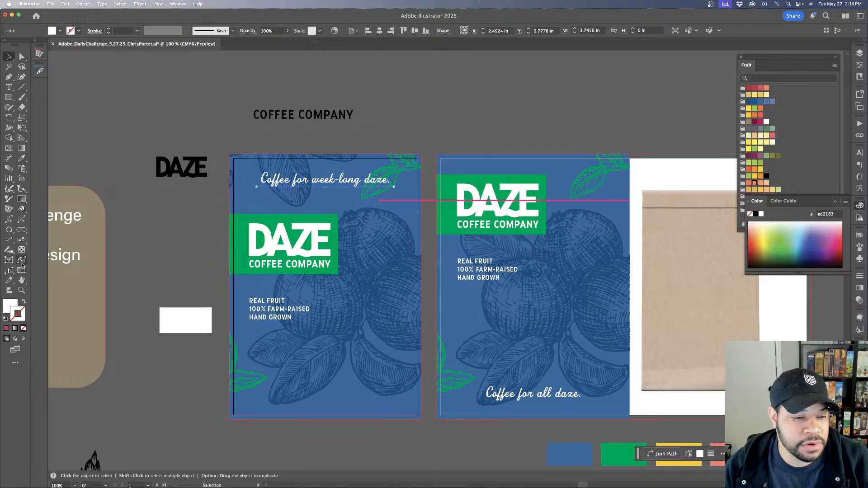
click(23, 301)
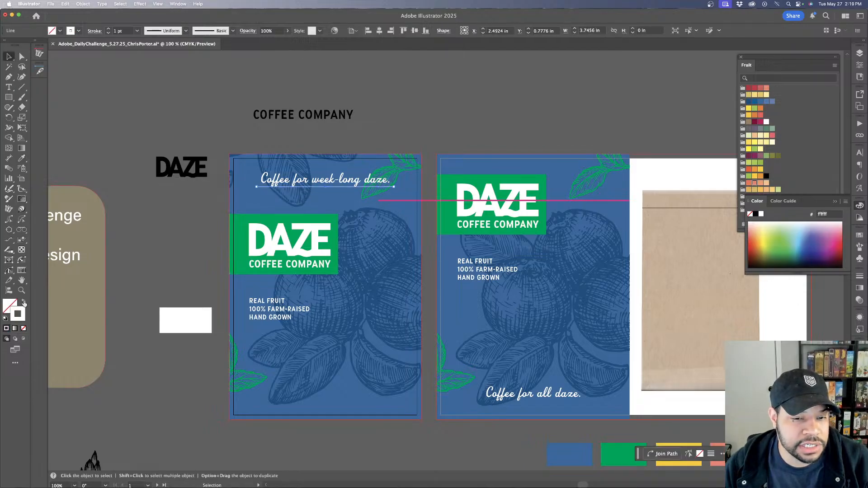
click(108, 30)
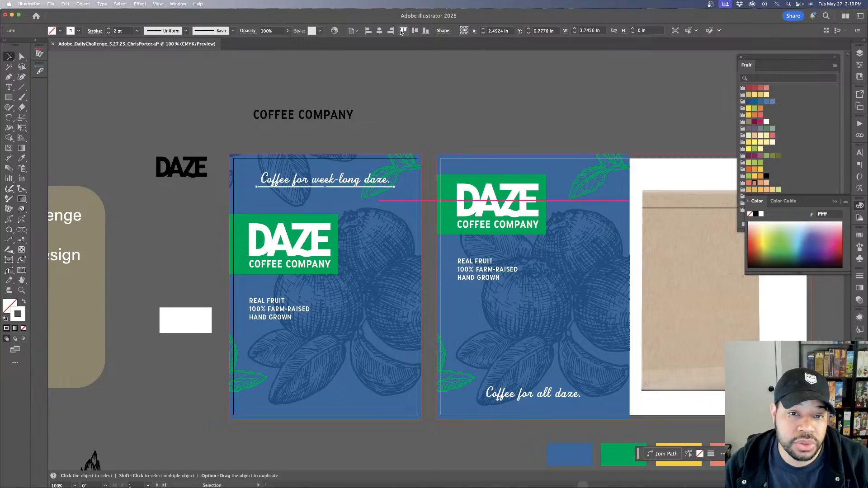
click(424, 133)
Delete the pink fold line and the label copy covering the bag mockups
click(427, 201)
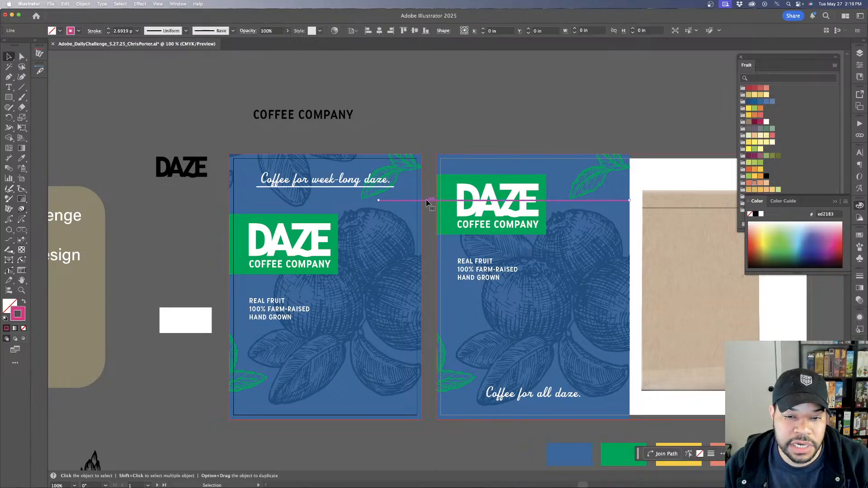
drag(604, 410, 602, 410)
key(Delete)
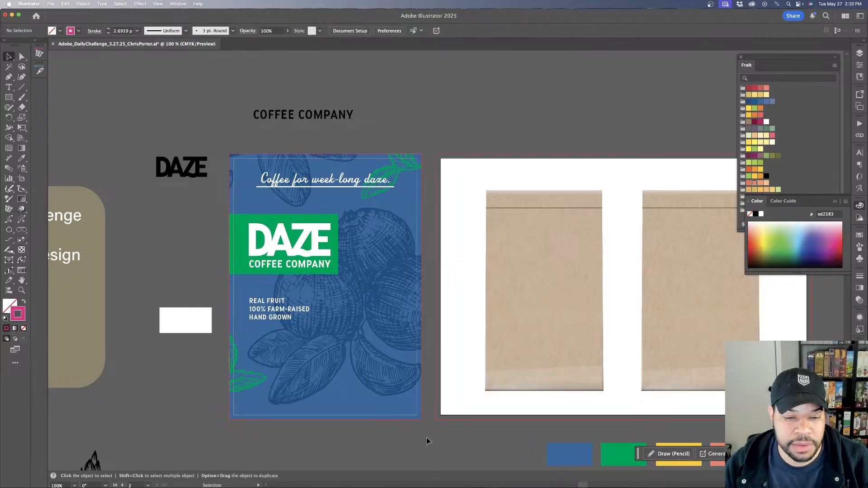
Duplicate the tagline straight down to the foot of the label and replace the copy's text with "Made in PHX"
click(333, 181)
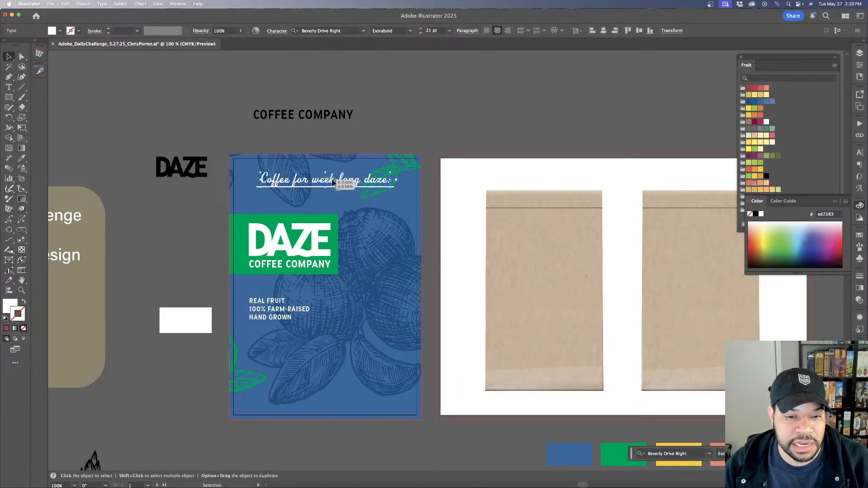
drag(334, 181, 331, 399)
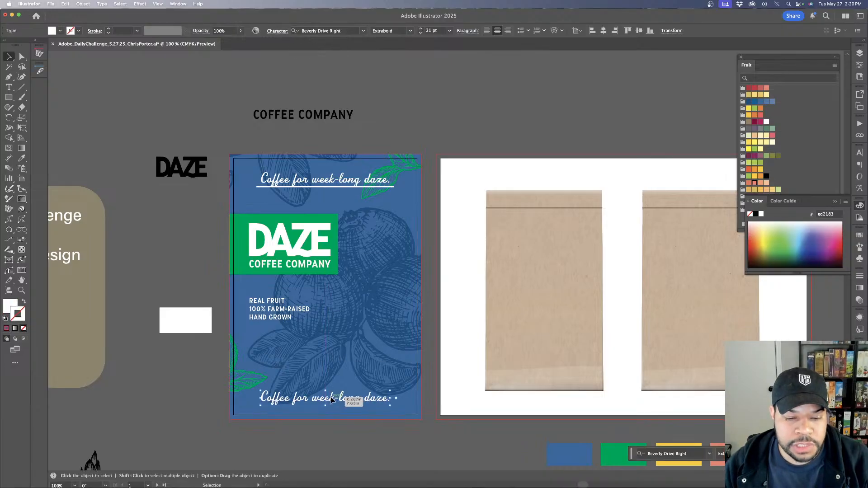
double_click(331, 399)
key(super+a)
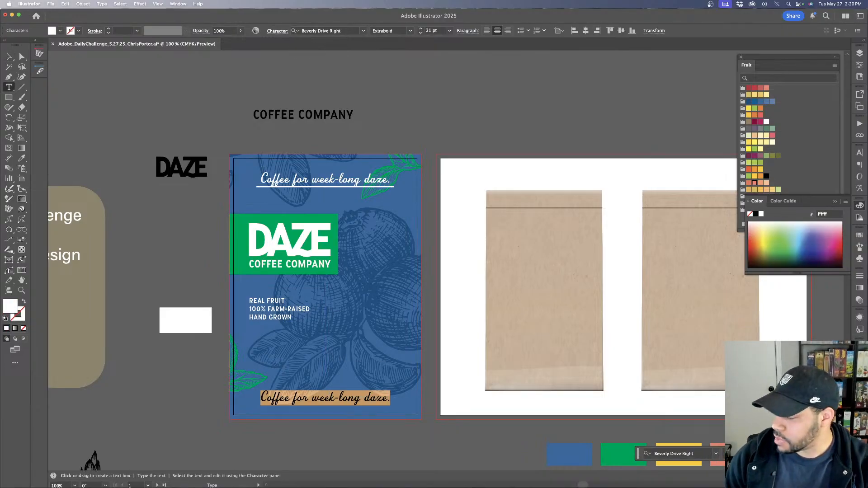
key(super+Tab)
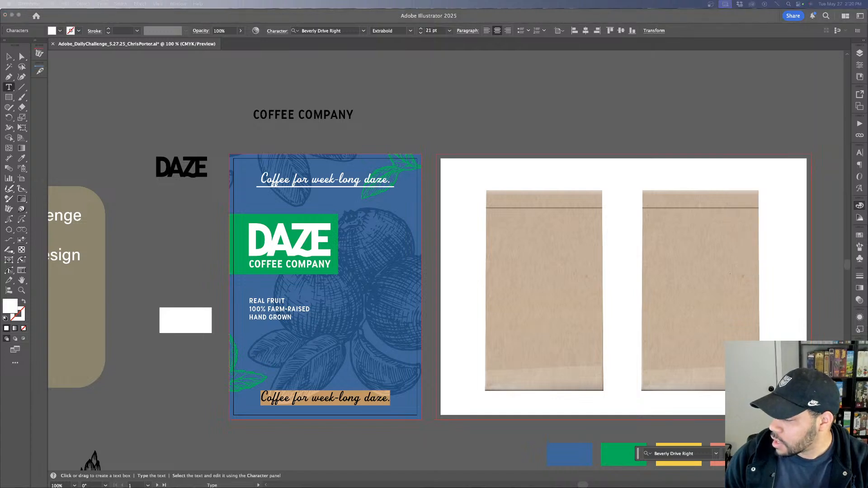
click(358, 389)
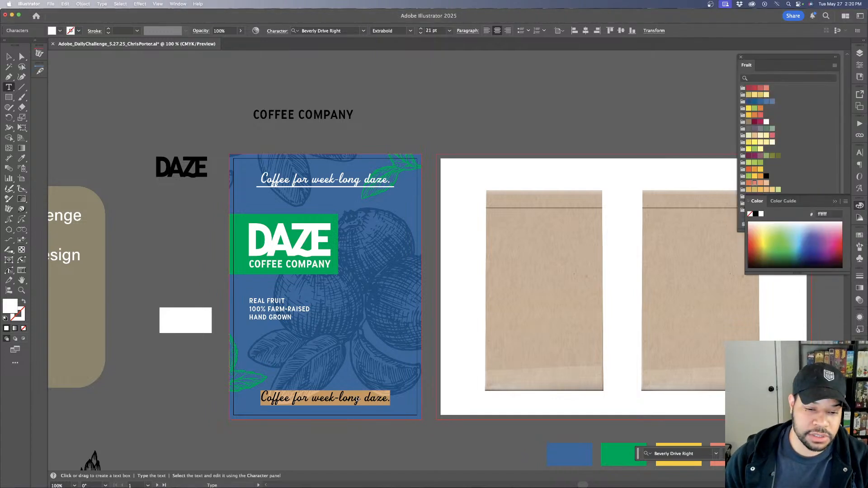
triple_click(357, 397)
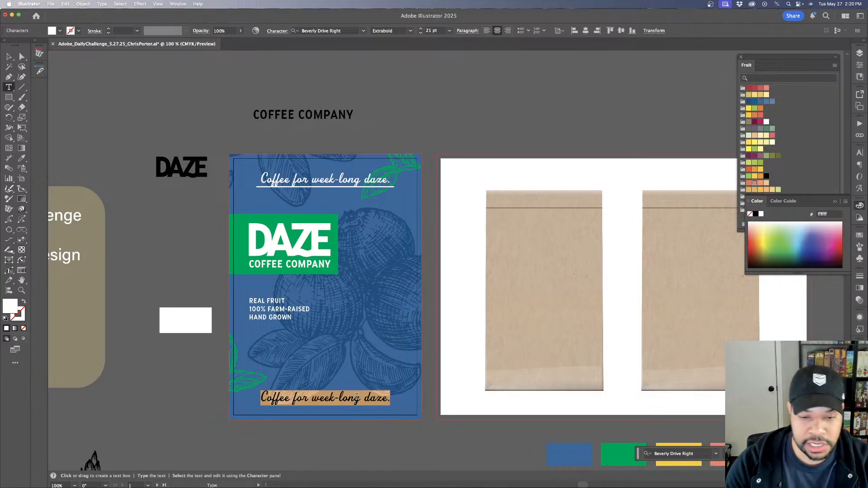
text(locall)
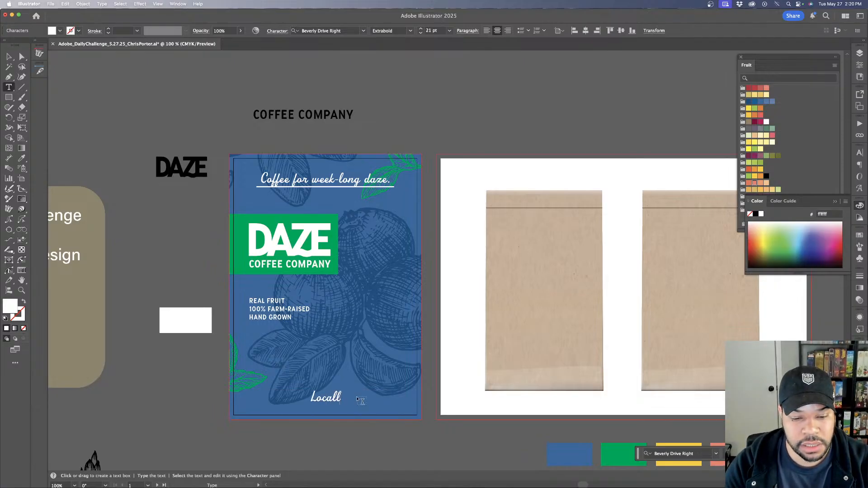
text(hy)
key(BackSpace)
key(BackSpace)
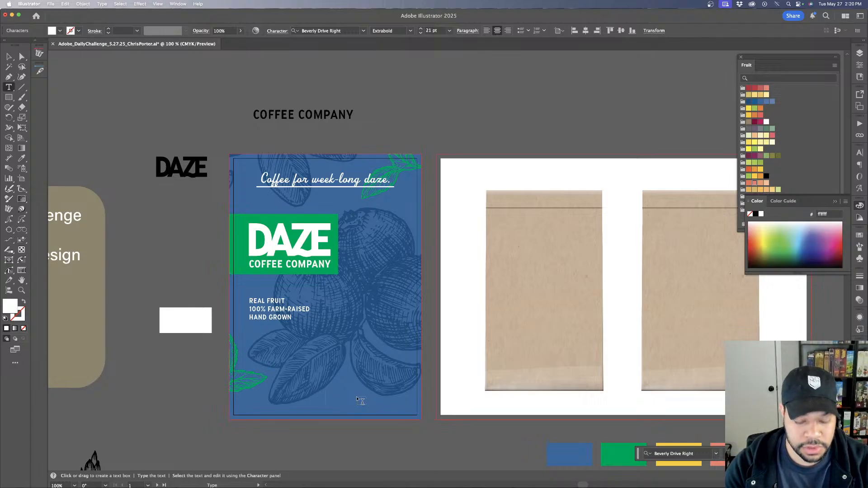
text(in PGH)
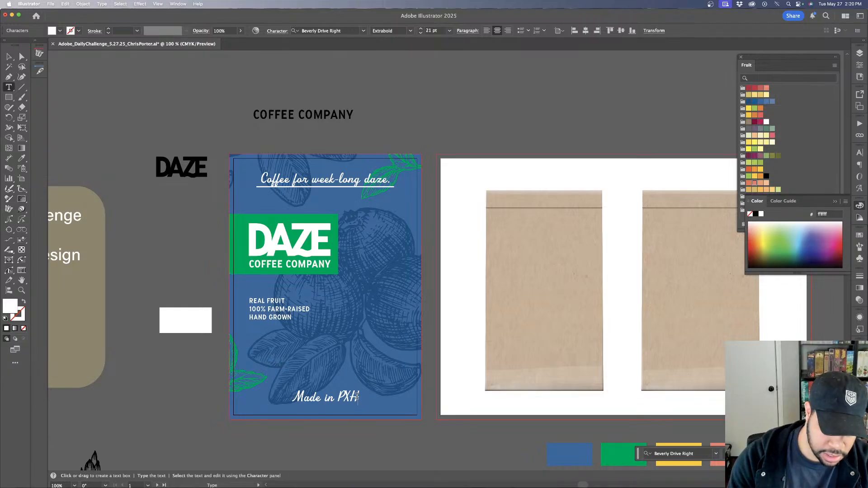
key(BackSpace)
key(BackSpace)
text(HX)
Match the "Made in PHX" text to the "Real Fruit" list's style by sampling it, and set it in all caps
key(super+a)
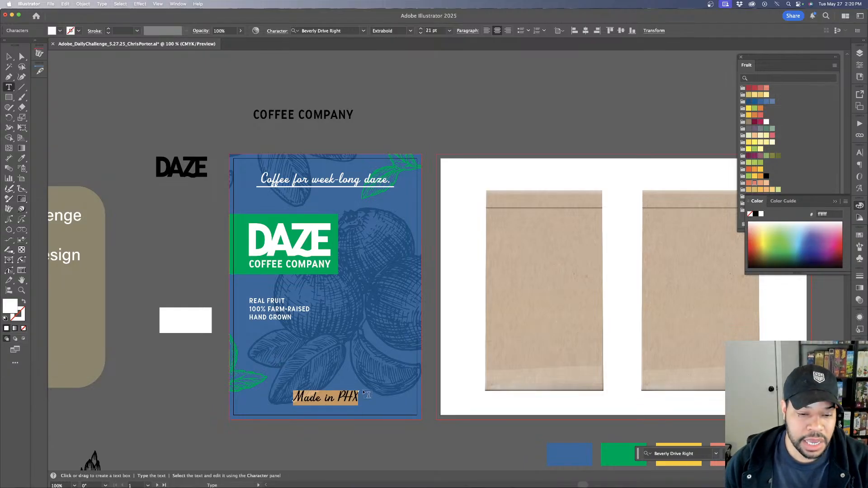
click(22, 158)
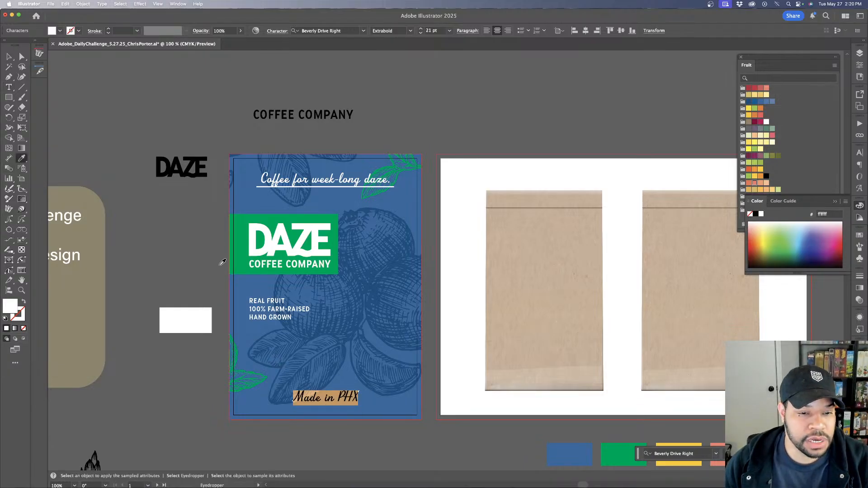
click(257, 298)
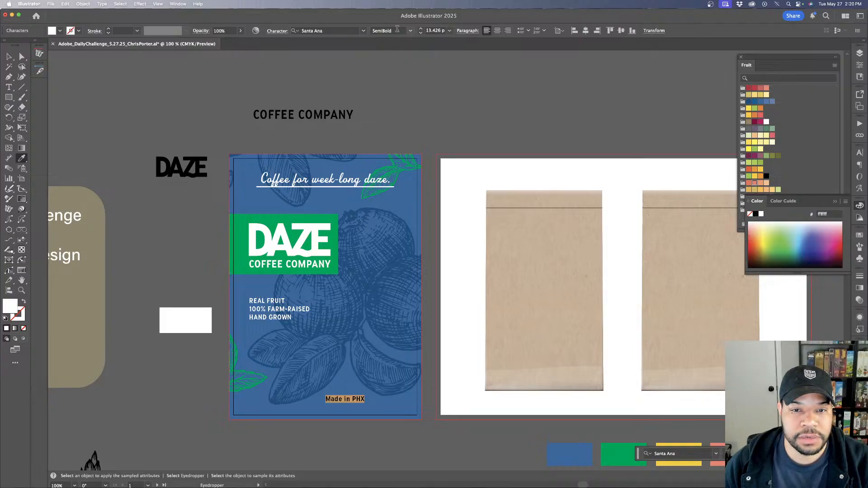
click(274, 32)
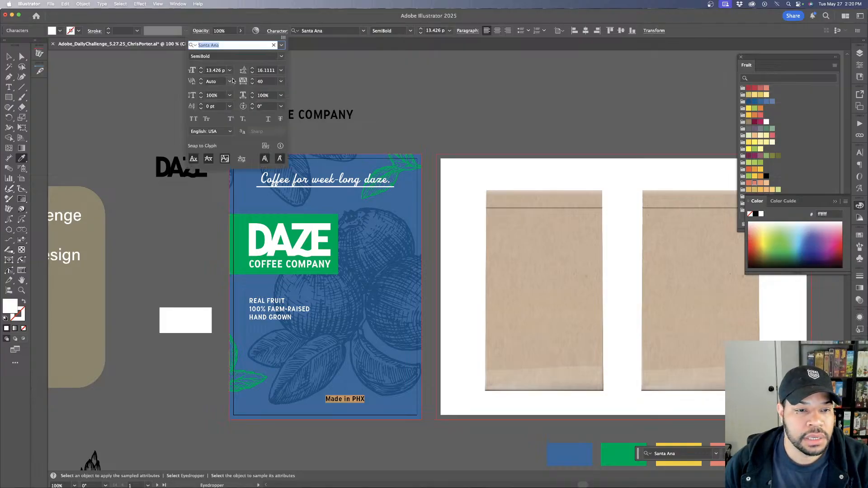
click(194, 119)
click(88, 59)
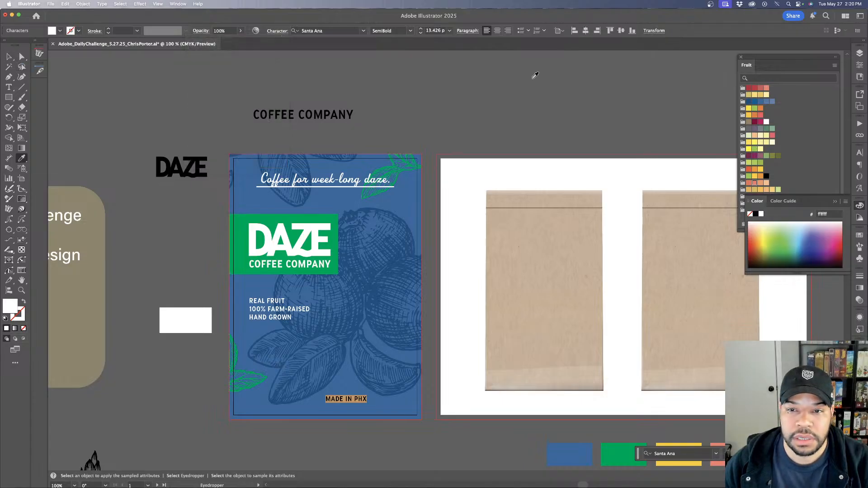
Centre-align the "MADE IN PHX" text at the foot of the label
key(v)
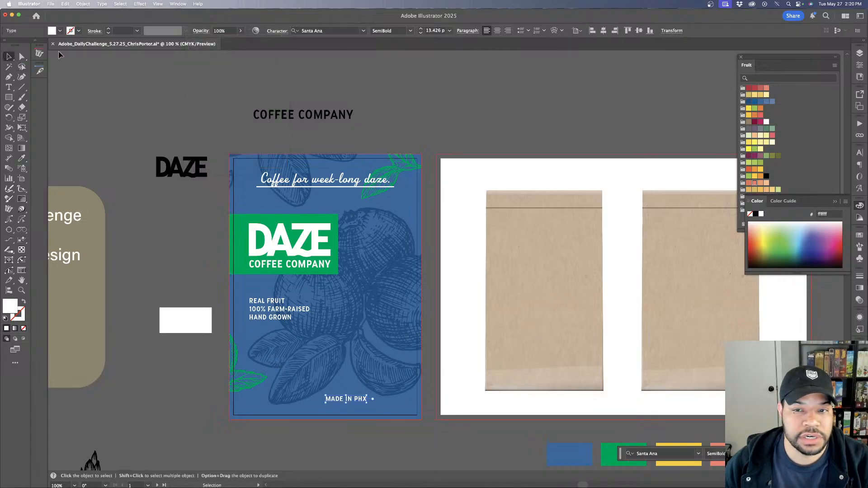
click(498, 30)
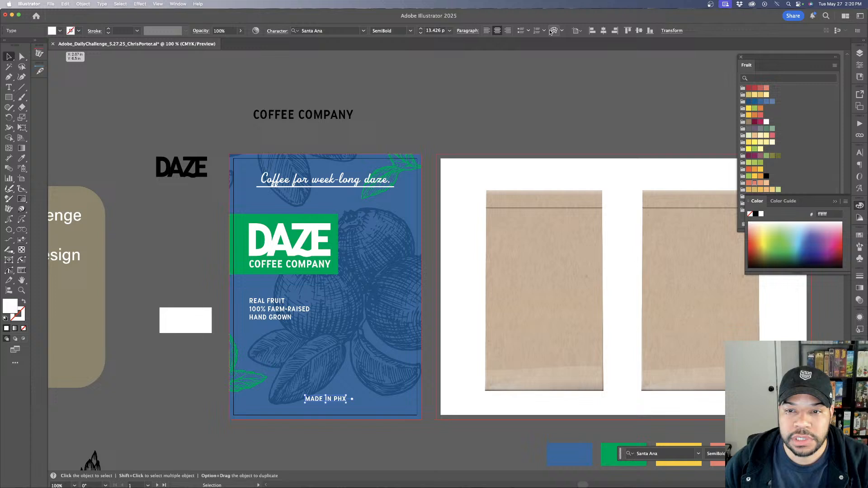
click(518, 100)
Add a white 2 pt horizontal line about 1.52 in long on each side of "MADE IN PHX" and group the lines with the text
key(backslash)
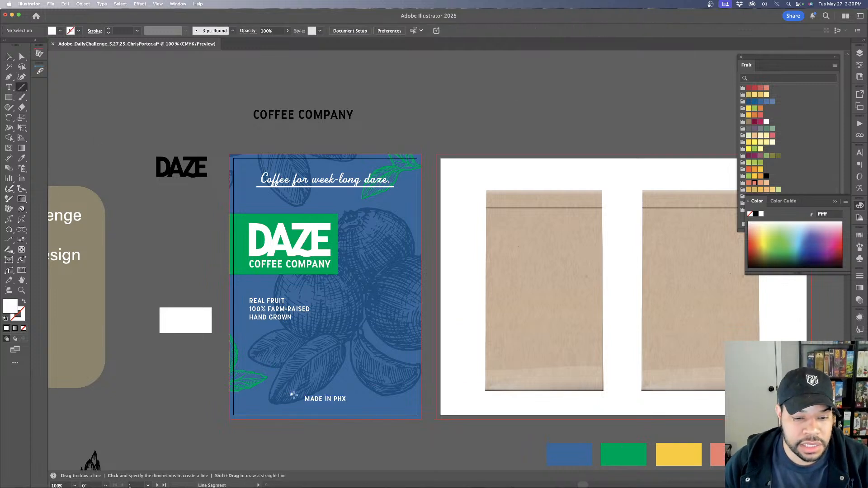
mouse_move(299, 399)
mouse_down()
mouse_move(244, 404)
mouse_move(388, 403)
mouse_up()
key(shift+x)
key(v)
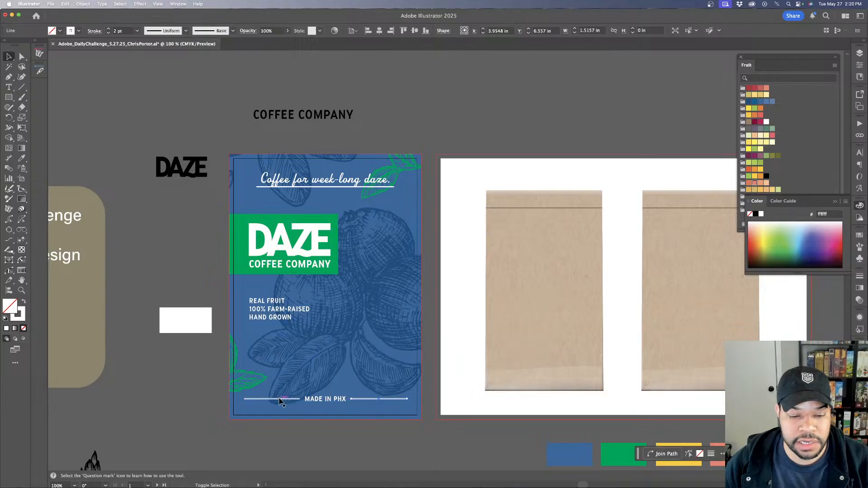
shift+click(320, 400)
key(super+g)
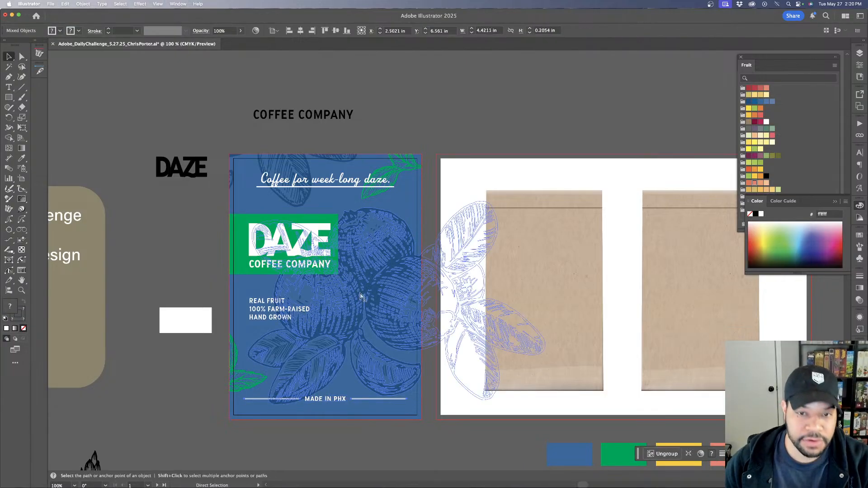
click(387, 128)
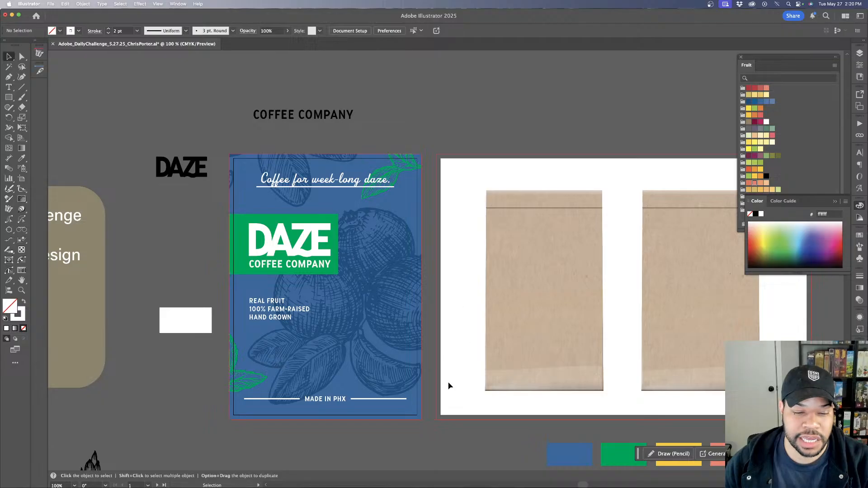
click(365, 403)
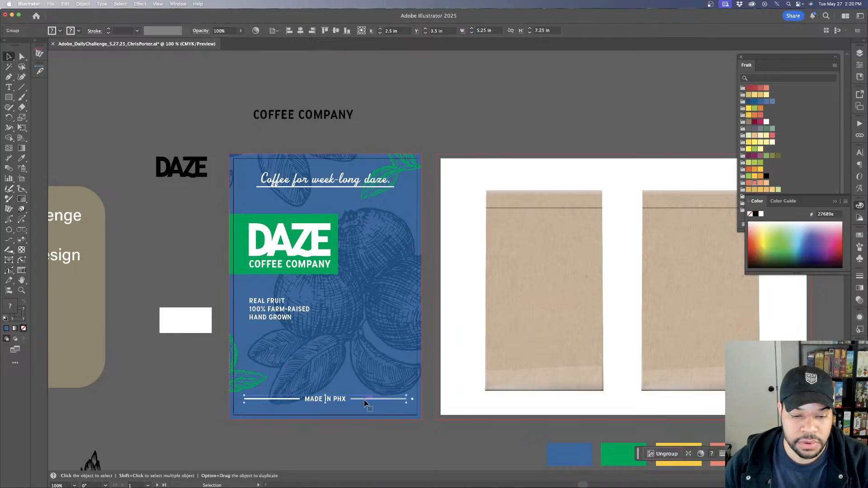
double_click(365, 403)
key(super+a)
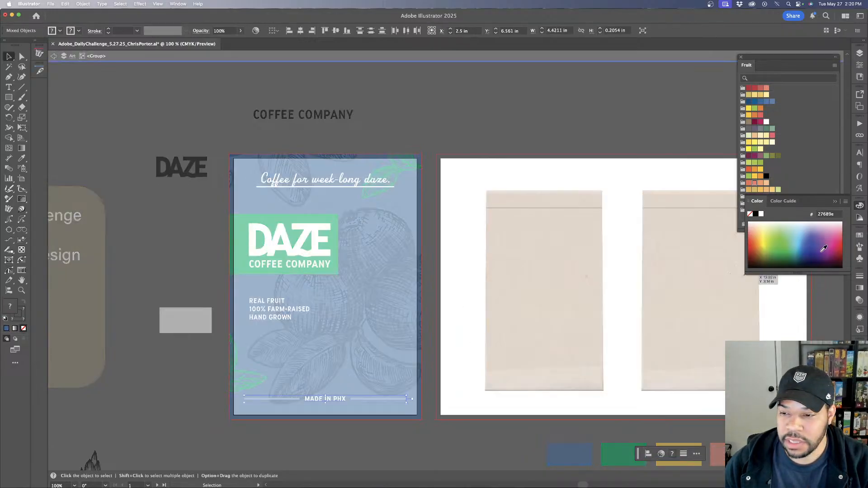
click(859, 354)
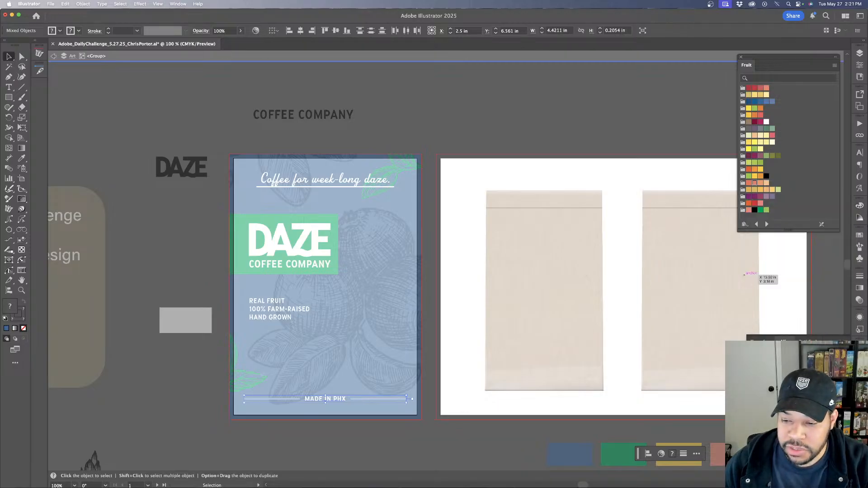
double_click(373, 420)
Delete the white underline beneath the "Coffee for week-long daze." tagline
click(319, 187)
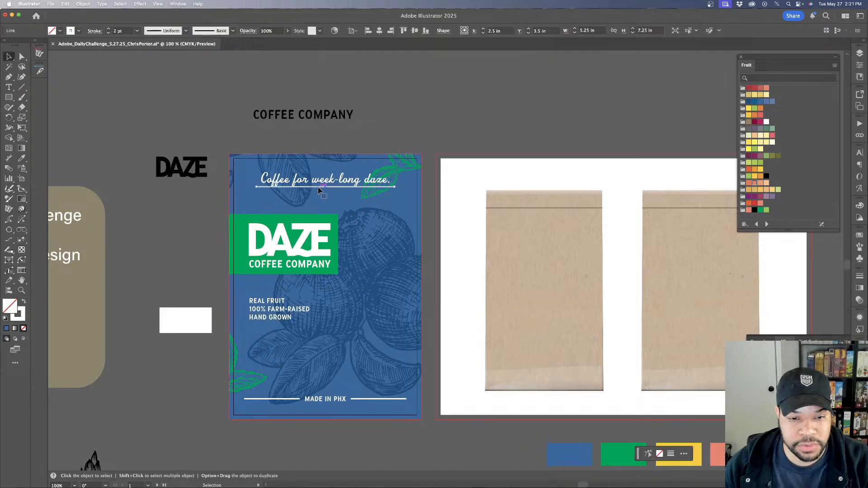
key(Delete)
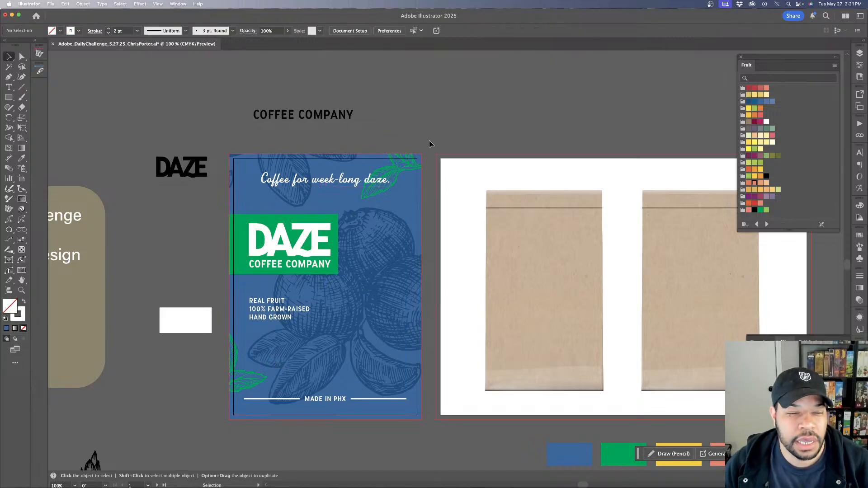
Place a copy of the whole label artwork on the first bag mockup, scaled proportionally to about 1.88 × 2.60 in
click(270, 368)
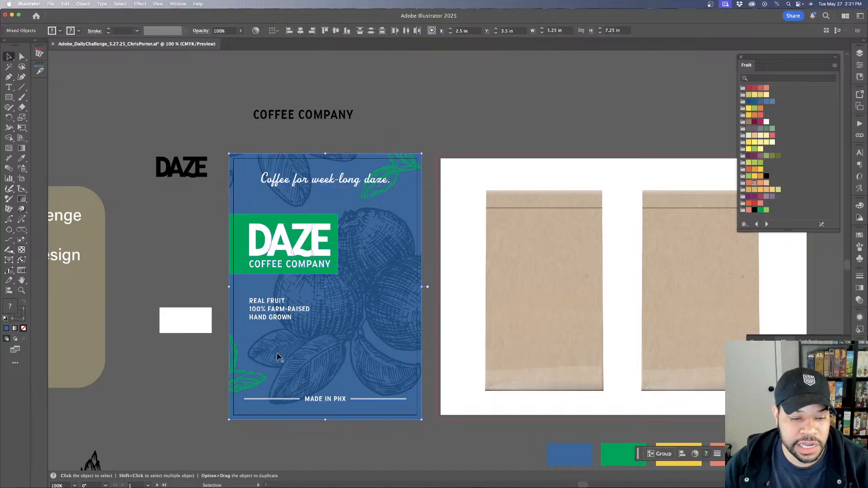
drag(280, 353, 544, 393)
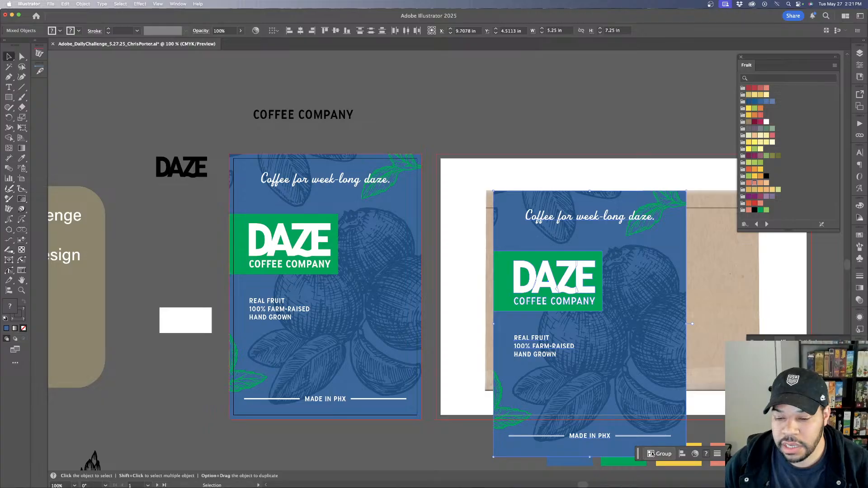
drag(639, 454, 94, 441)
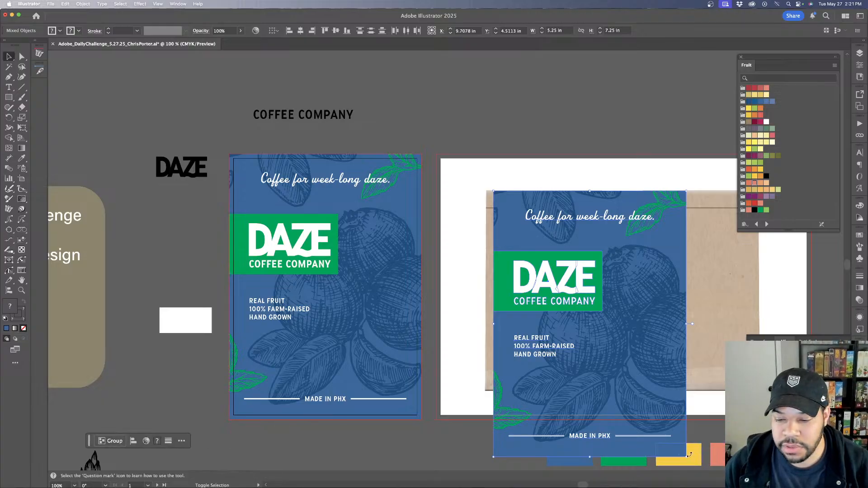
drag(686, 457, 577, 286)
key(super+equal)
key(super+equal)
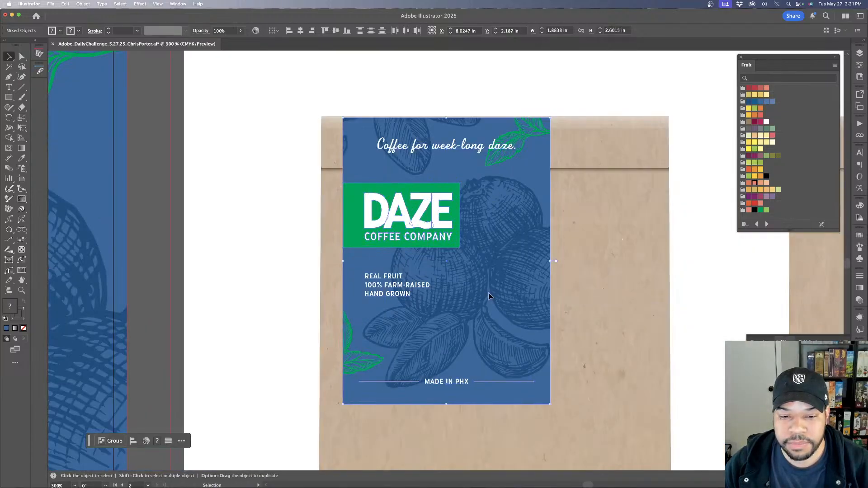
Centre the label copy horizontally on the first bag mockup and enlarge it proportionally to about 2.17 × 3.00 in
drag(487, 298, 537, 300)
key(super+minus)
key(super+minus)
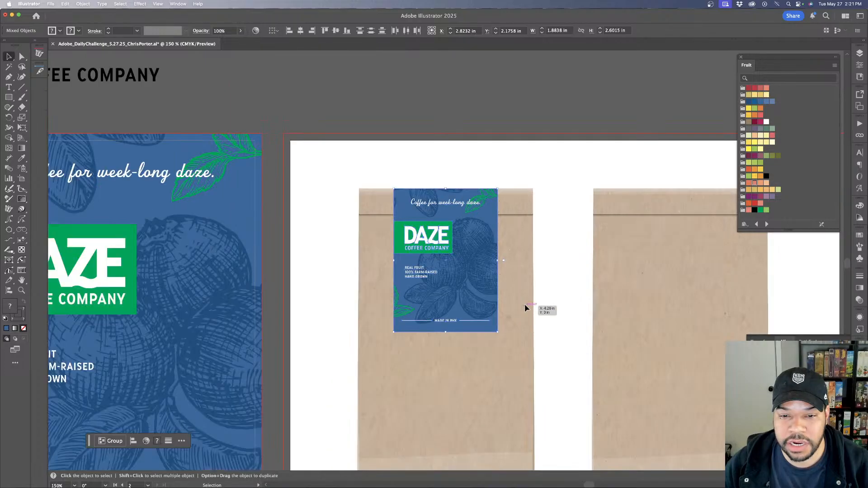
drag(446, 334, 446, 357)
click(578, 306)
Duplicate the blue label's artboard together with its artwork directly beneath the original
key(super+minus)
key(super+minus)
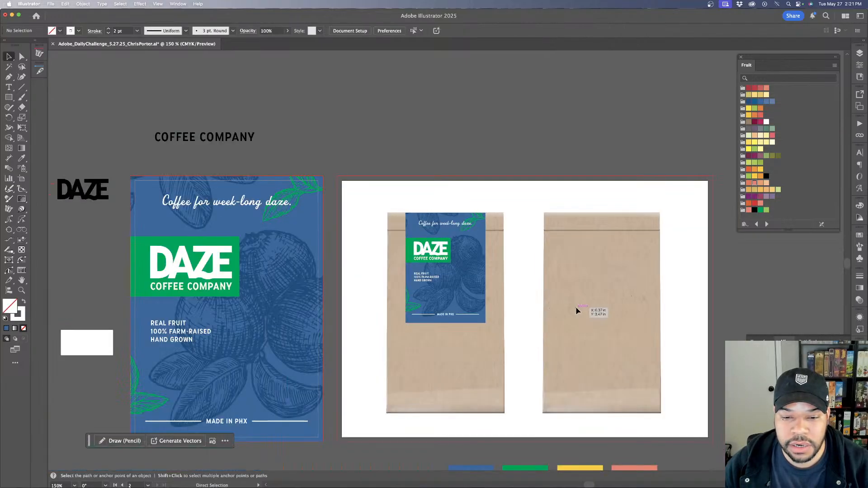
key(super+plus)
scroll(513, 251, down, 2)
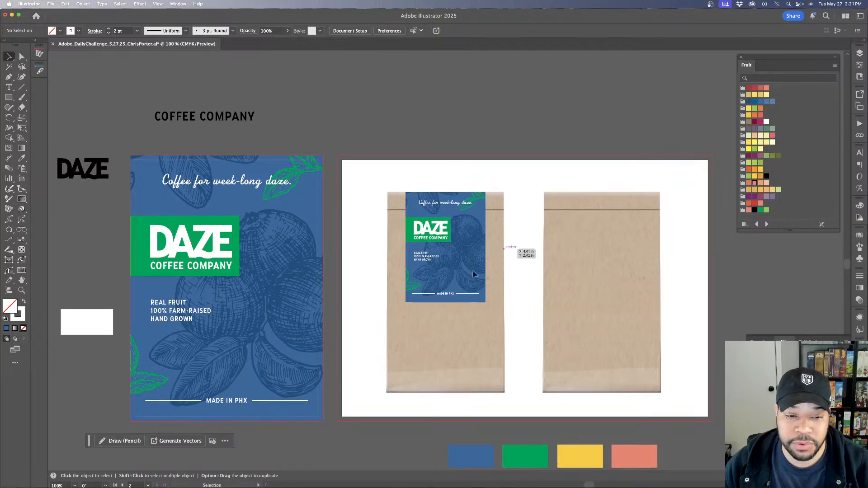
key(super+minus)
scroll(443, 300, down, 3)
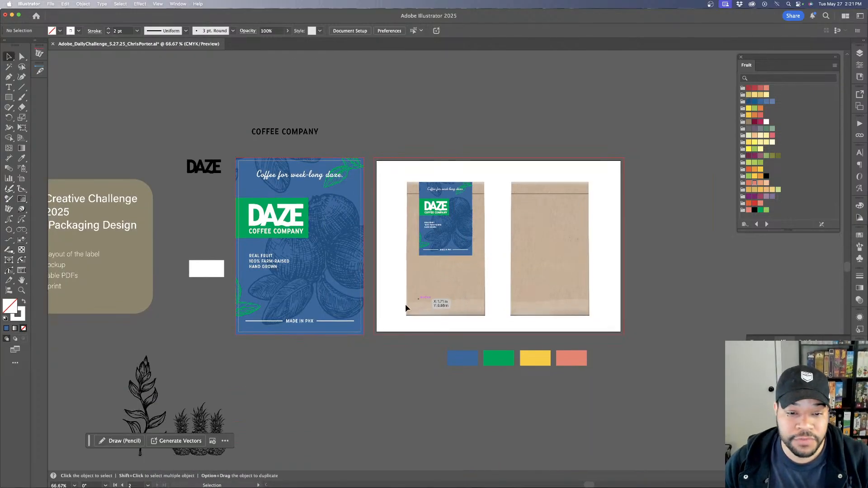
click(860, 66)
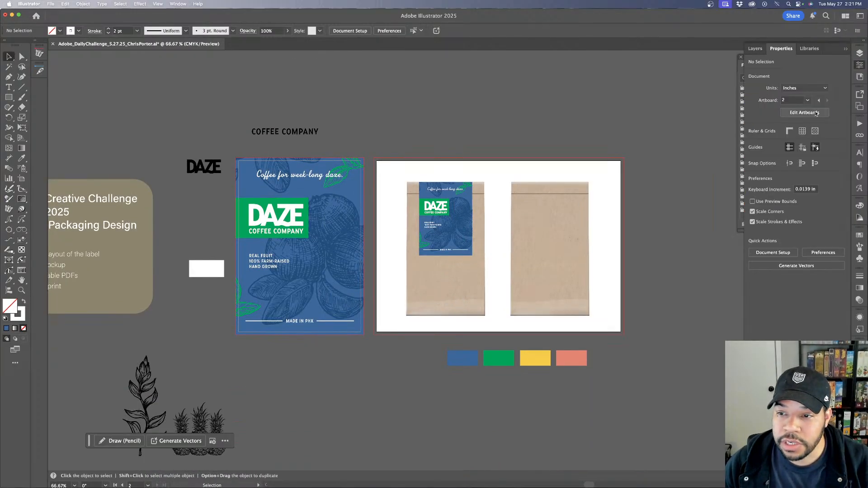
click(808, 114)
click(348, 175)
drag(347, 163, 357, 351)
key(Escape)
scroll(406, 324, down, 5)
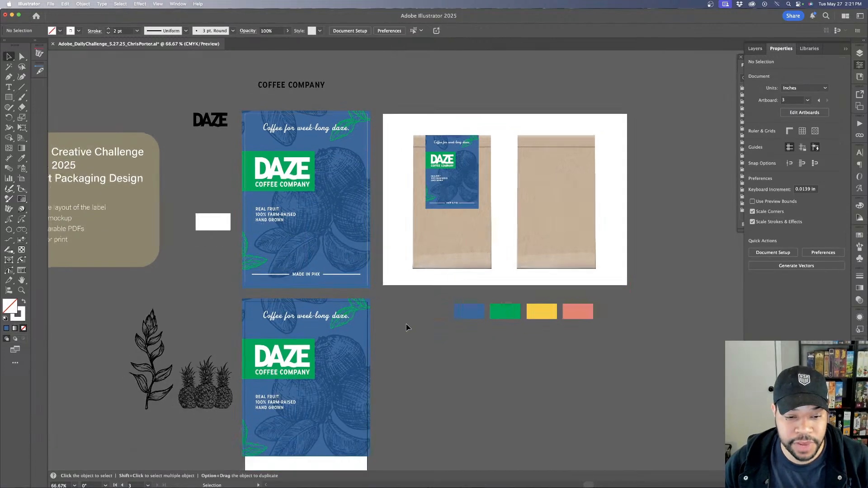
Fill the duplicate label's background with the yellow of the palette rectangles and move the Fruit swatches below those rectangles
key(a)
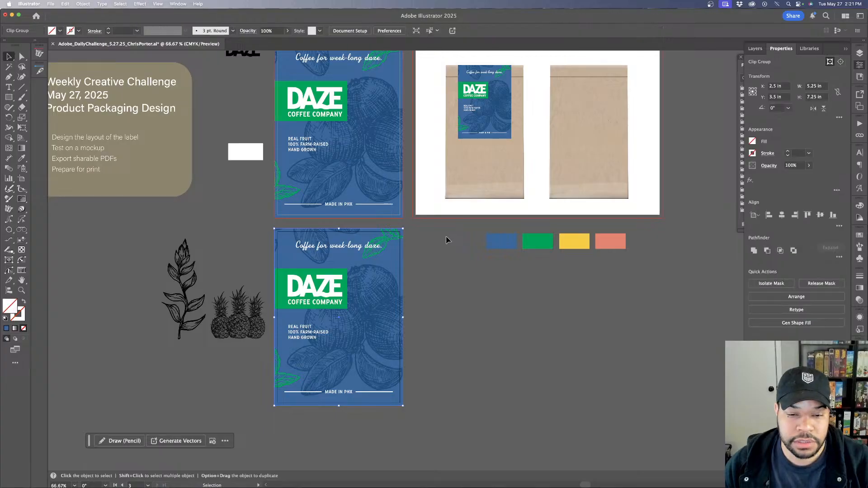
click(398, 256)
key(i)
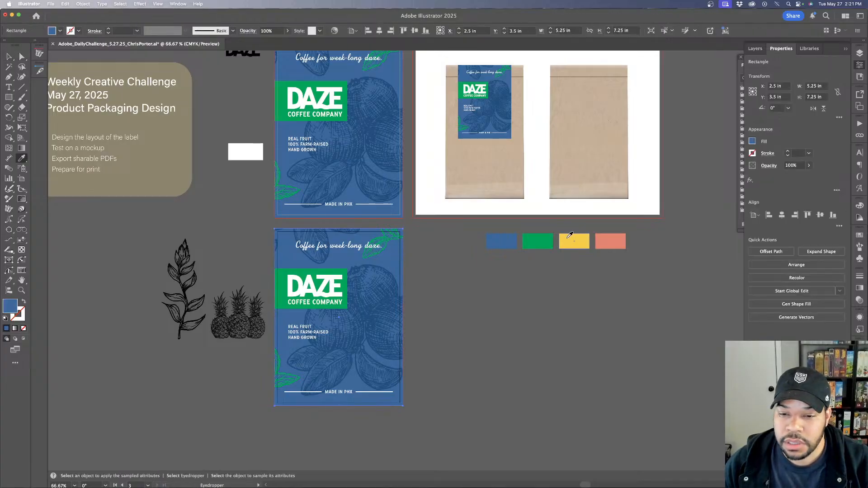
click(571, 236)
key(v)
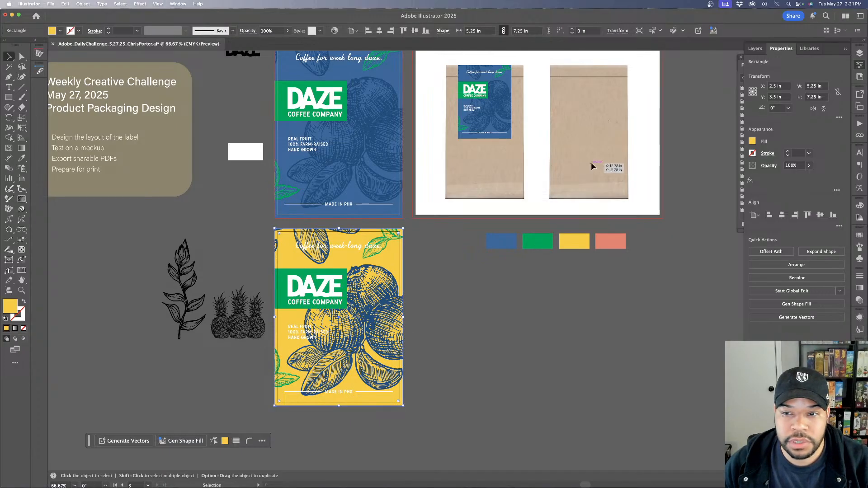
click(741, 70)
drag(742, 70, 495, 283)
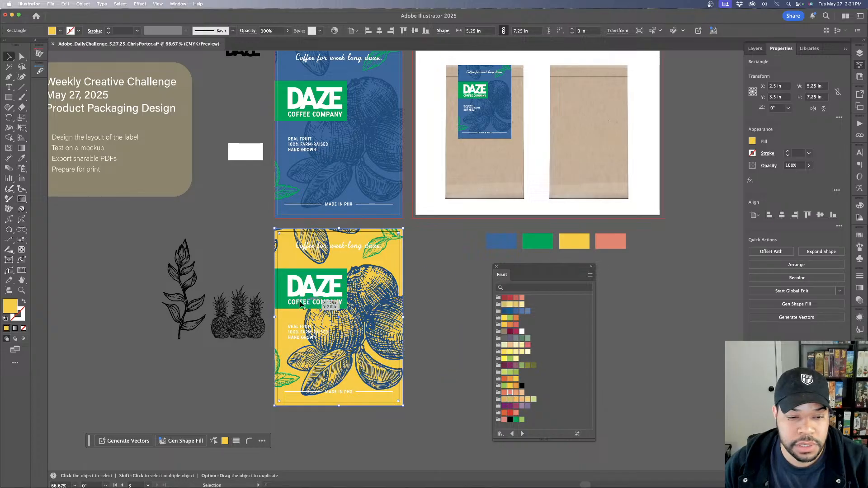
Select all three pineapple drawings beside the labels and cut them
click(265, 315)
double_click(218, 325)
click(218, 324)
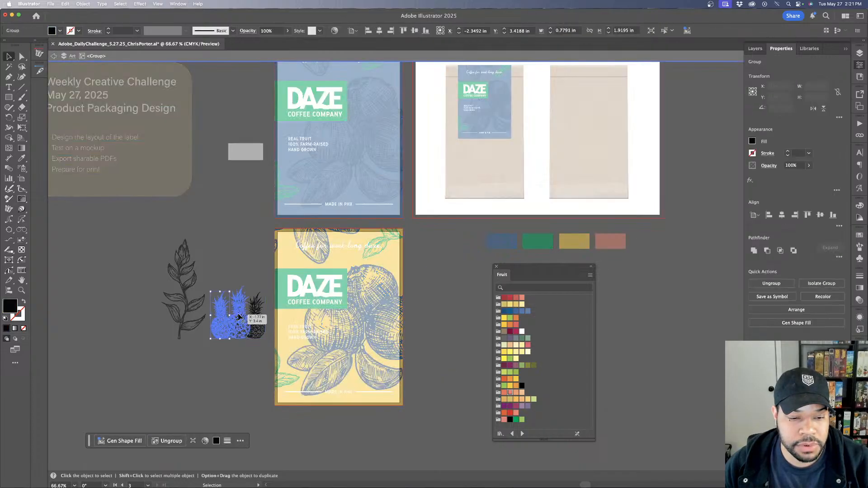
double_click(246, 283)
click(254, 305)
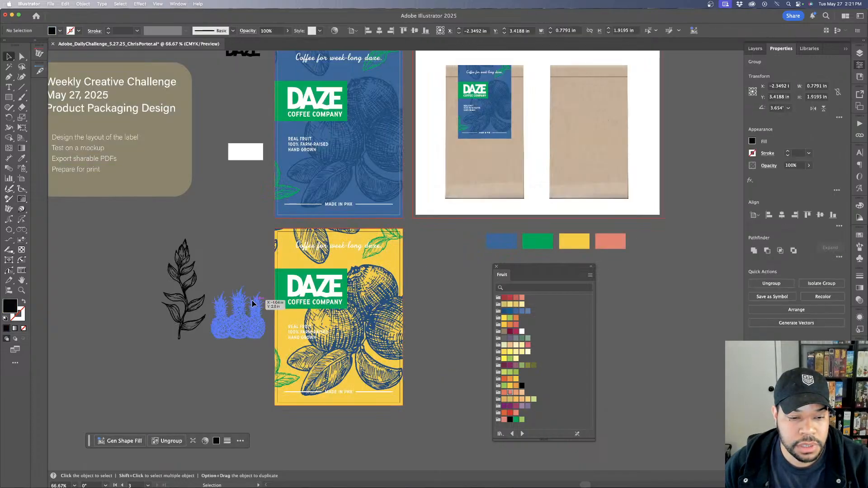
key(super+x)
Replace the large blue fruit inside the yellow label's clip group with the pineapples, scaled to about 6.68 × 6.49 in
click(394, 320)
double_click(394, 319)
key(Delete)
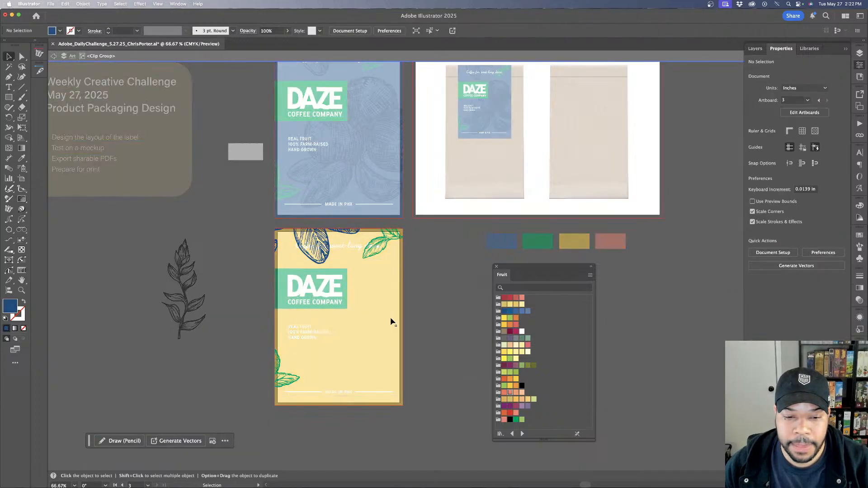
key(super+f)
drag(261, 318, 466, 333)
click(436, 244)
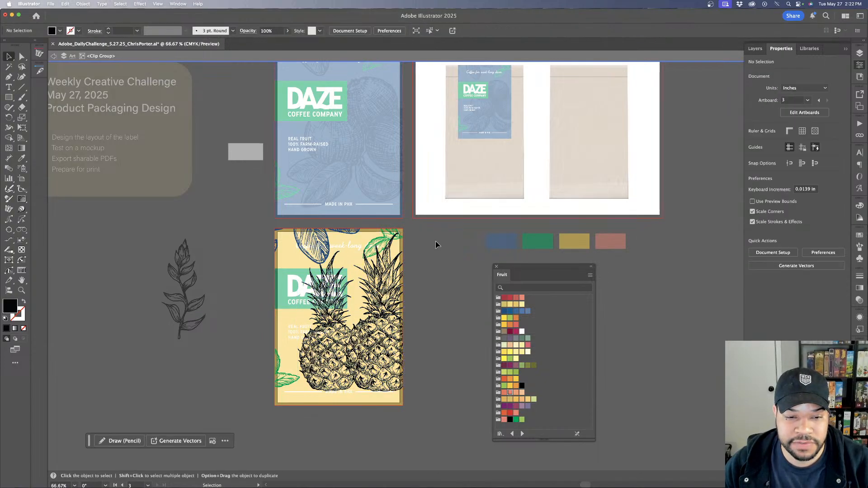
Remove the blue leaves at the yellow label's upper edge and move the green leaf sprig to its upper-left corner, rotated to fit
drag(388, 231, 303, 231)
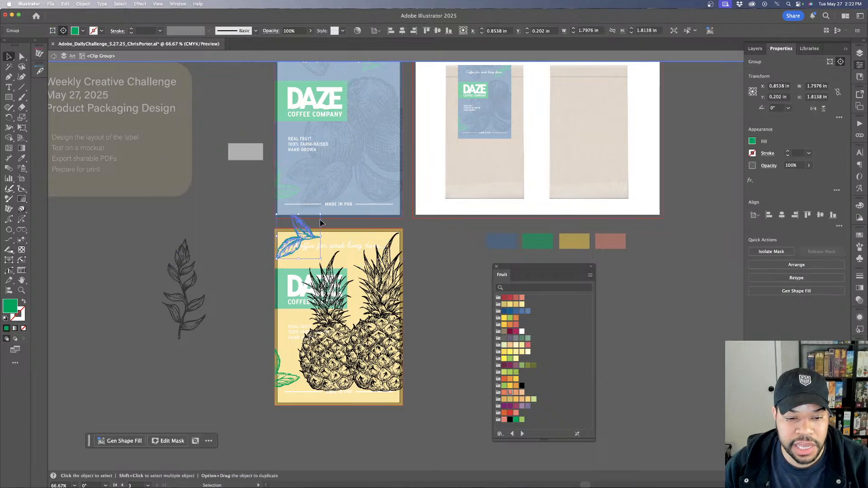
drag(324, 211, 281, 270)
drag(292, 240, 291, 241)
double_click(495, 249)
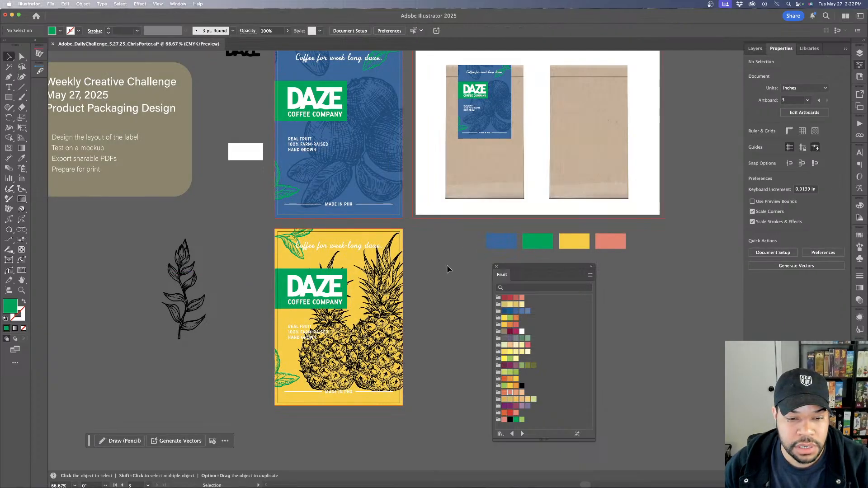
Try recolouring the pineapples with the yellow swatch C=0 M=20 Y=100 and by sampling a colour from the artwork
double_click(391, 320)
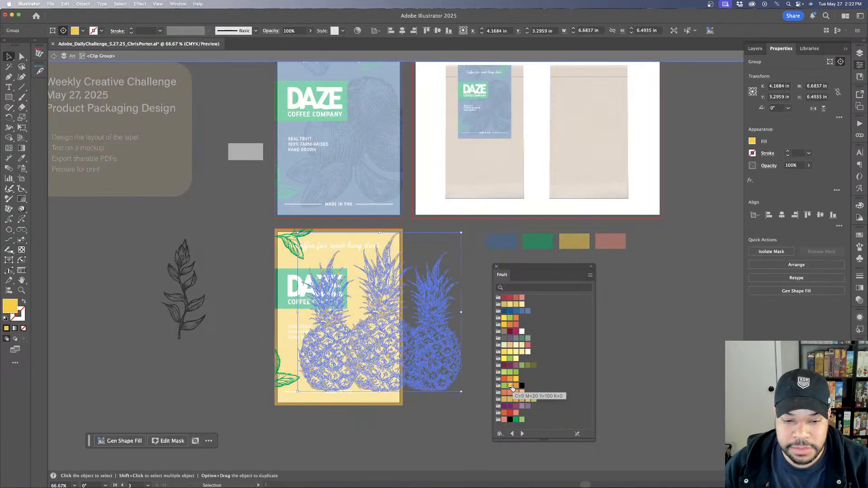
double_click(467, 332)
double_click(400, 335)
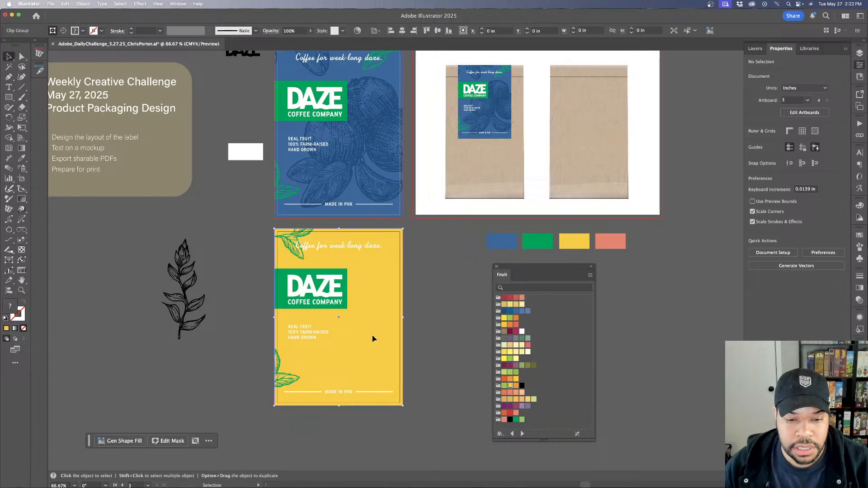
key(i)
click(368, 300)
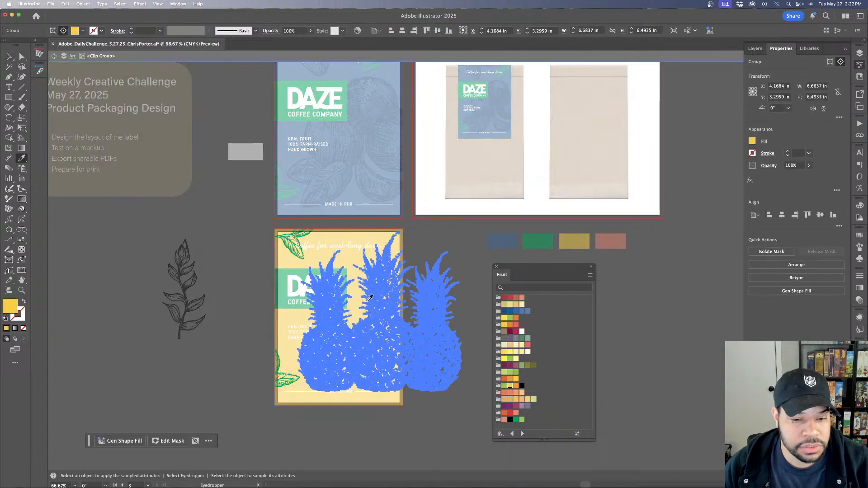
key(super+z)
Fill the pineapples with the dark gold colour c6990a and return to the full artwork
double_click(10, 306)
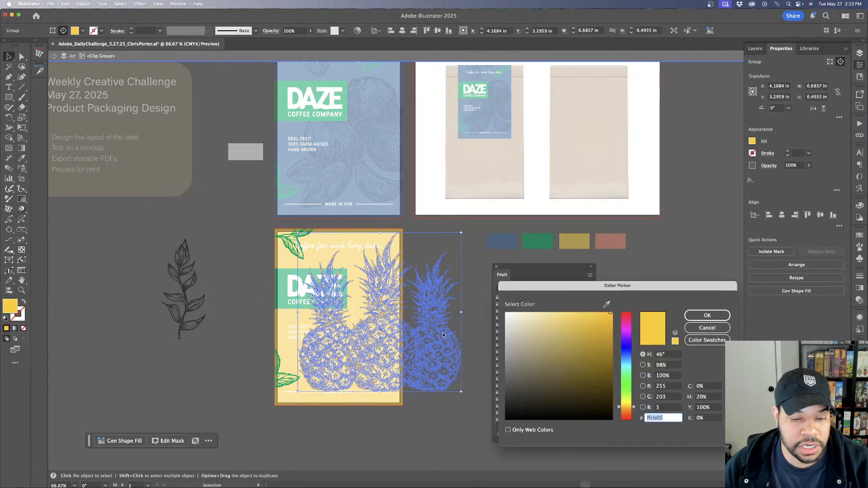
text(c6990a)
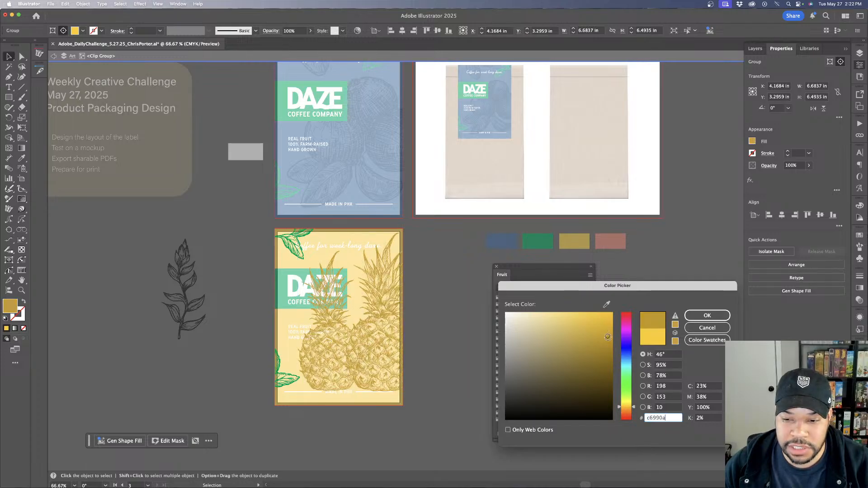
click(708, 315)
click(476, 296)
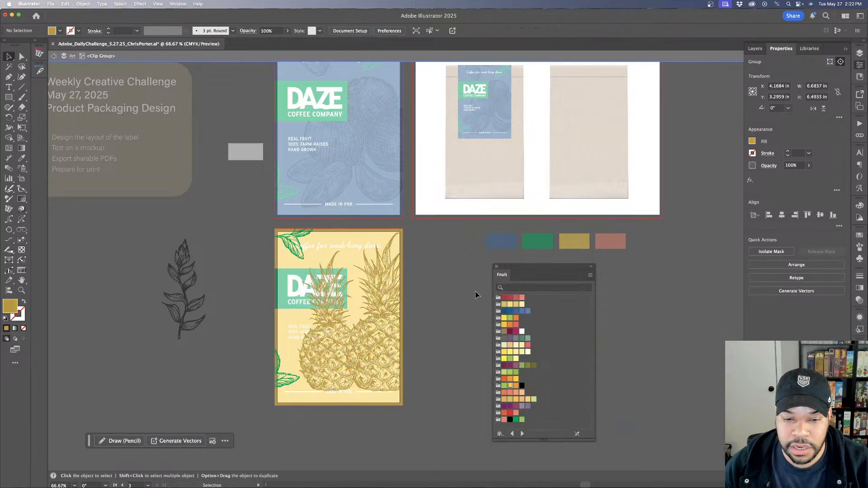
double_click(476, 292)
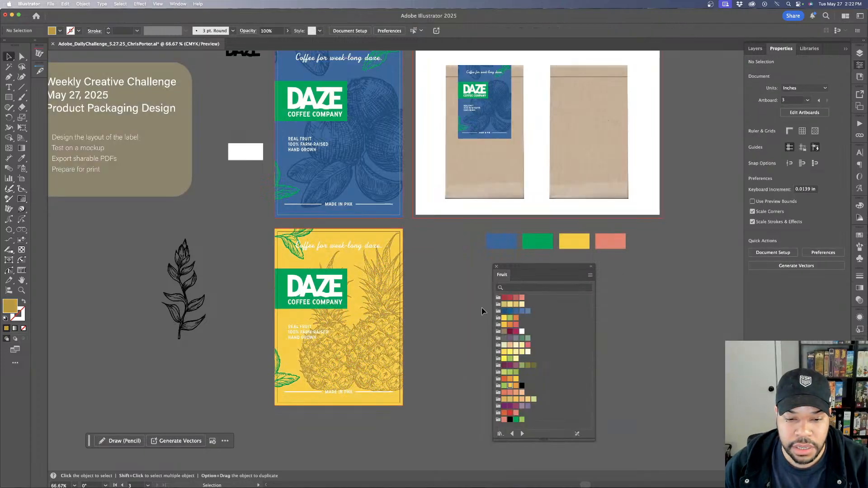
Try black for the yellow label's tagline and "REAL FRUIT" text block, and undo the colour change
click(296, 334)
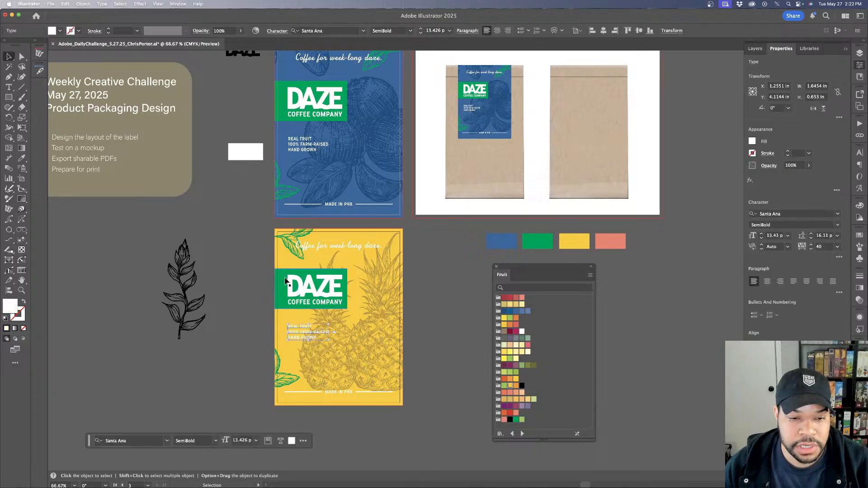
click(267, 246)
click(306, 244)
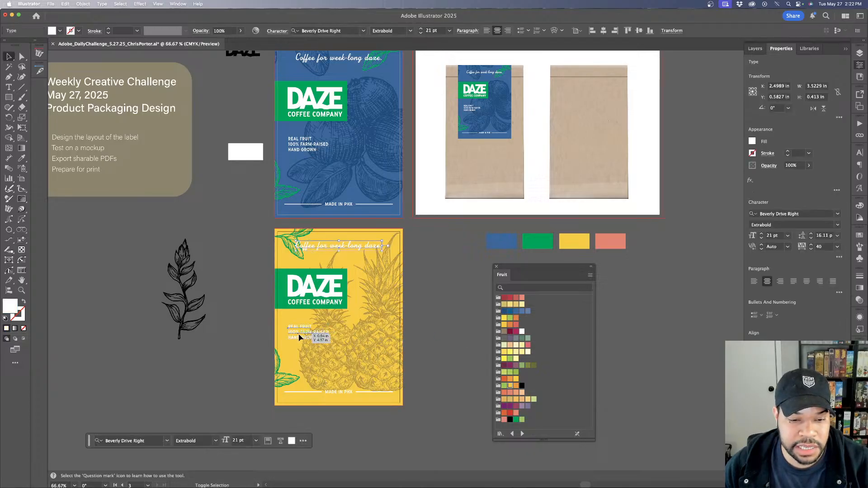
shift+click(312, 337)
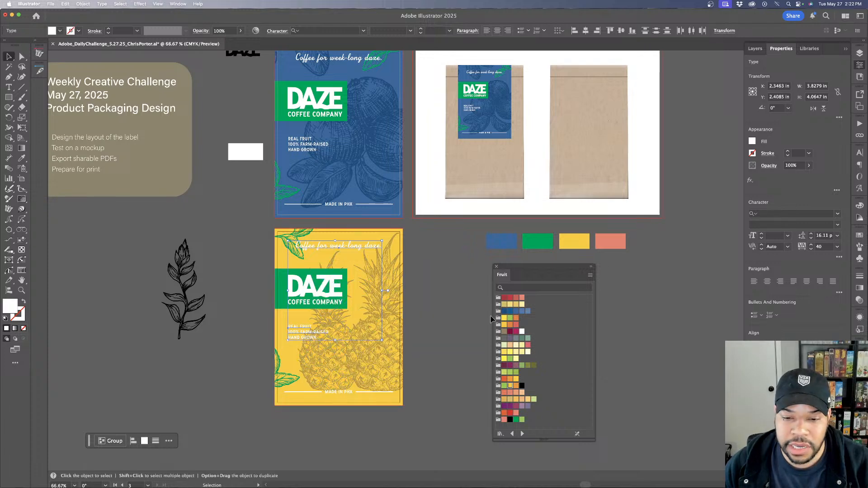
click(522, 385)
click(467, 345)
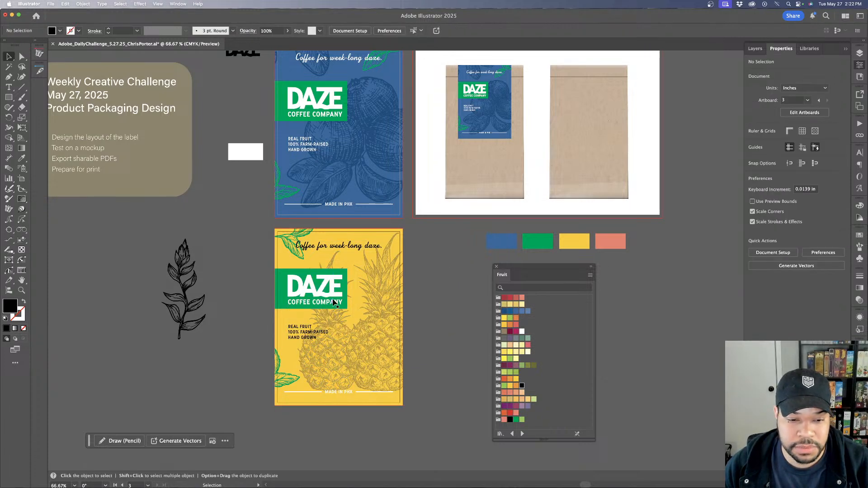
key(super+z)
click(422, 267)
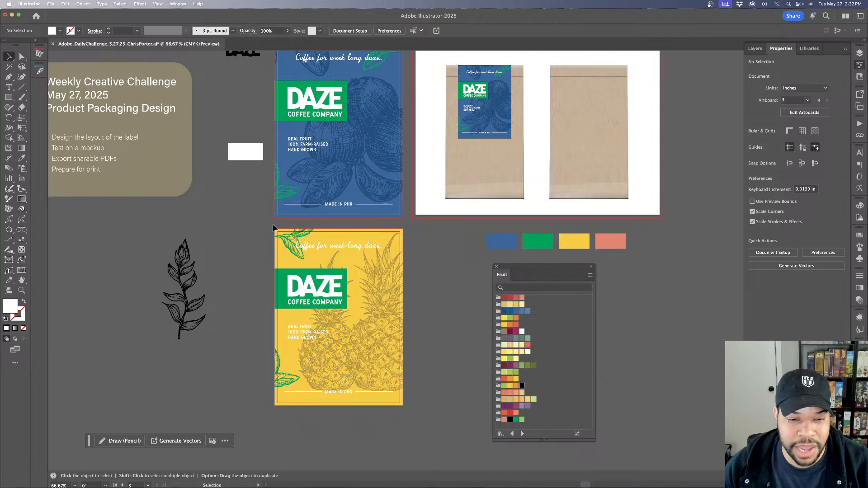
Place a copy of the yellow label artwork over the second bag and check the size of the first bag's blue label
click(402, 316)
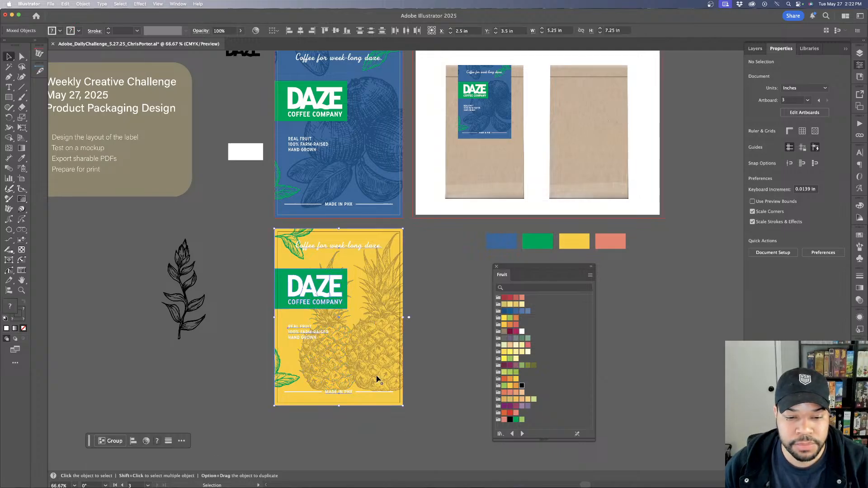
drag(374, 374, 619, 235)
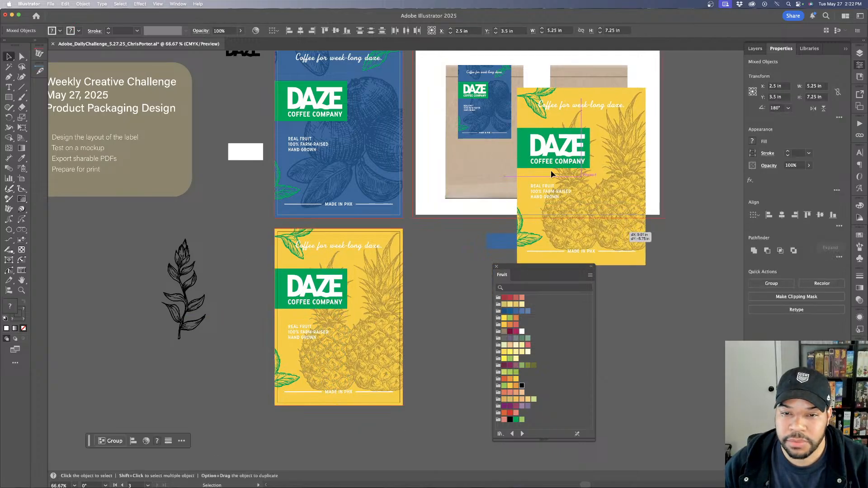
click(502, 139)
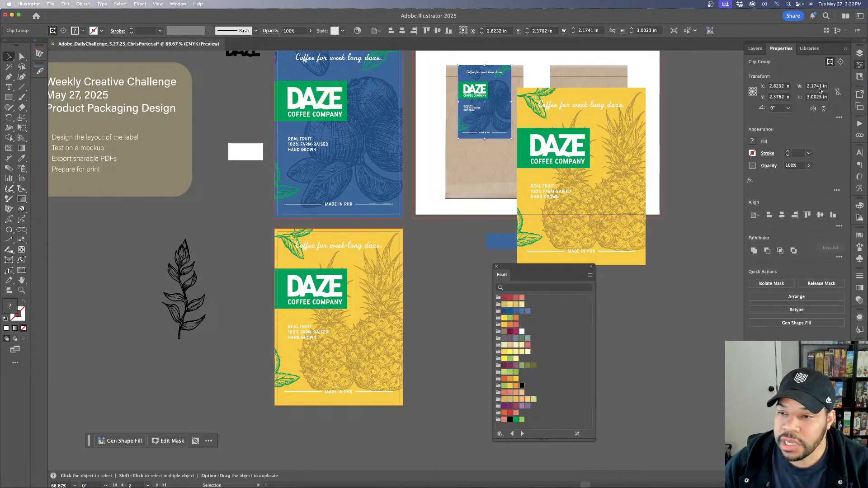
scroll(642, 152, up, 1)
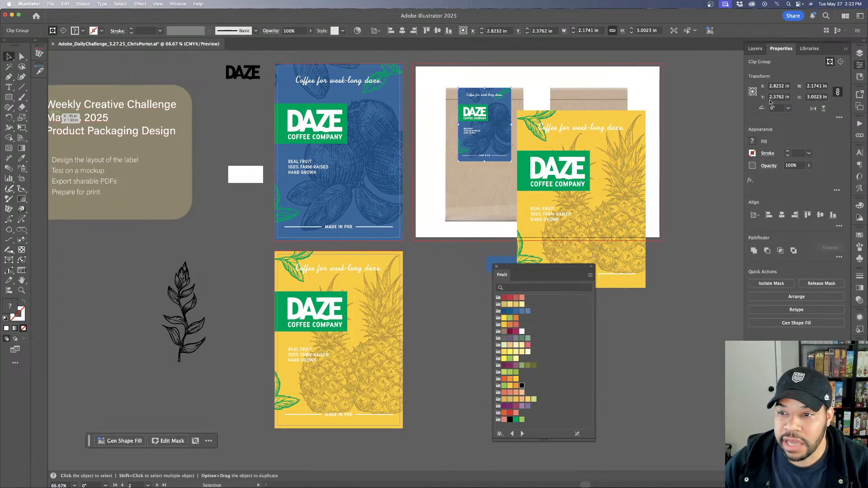
click(653, 253)
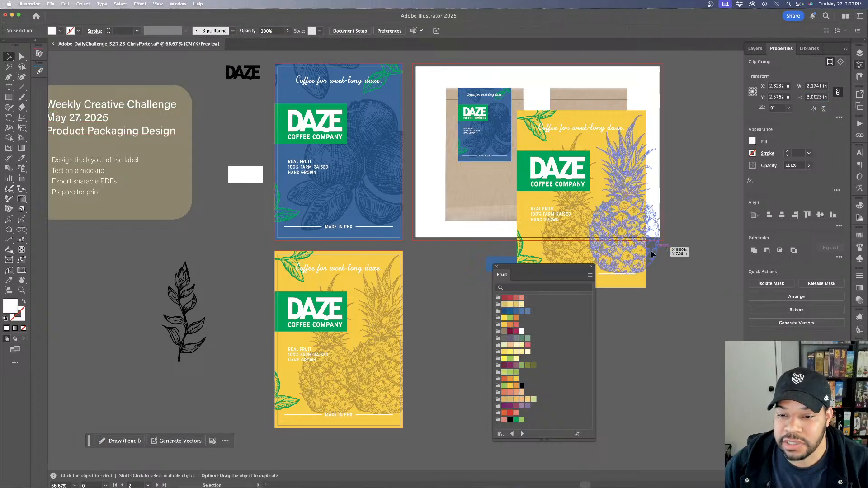
Move the Fruit swatch library aside and undo the placement of the yellow label copy over the second bag
drag(582, 267, 534, 305)
click(502, 265)
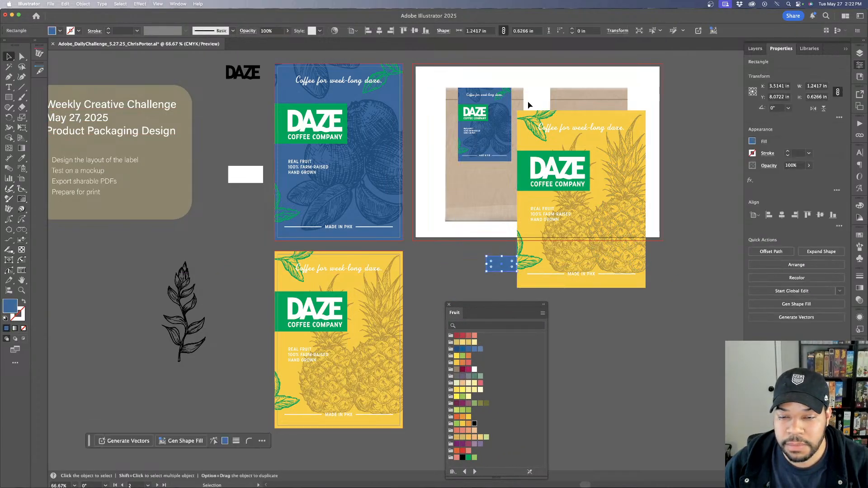
shift+click(620, 271)
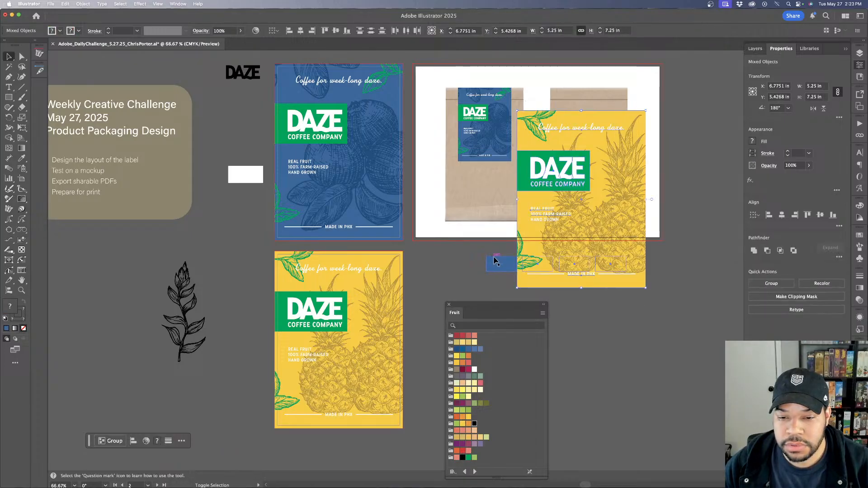
click(539, 104)
key(super+z)
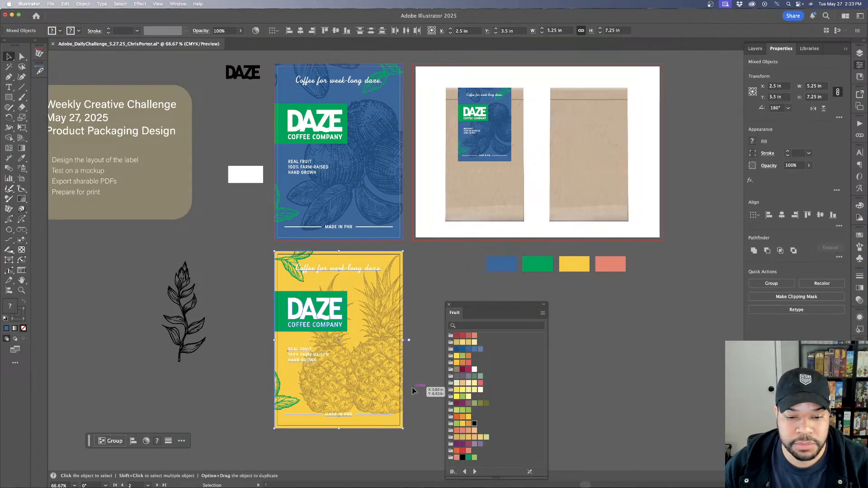
Duplicate the yellow label artwork, scale the copy to 2.1741 × 3.0023 in, and place it on the second bag level with the blue label
drag(332, 347, 656, 375)
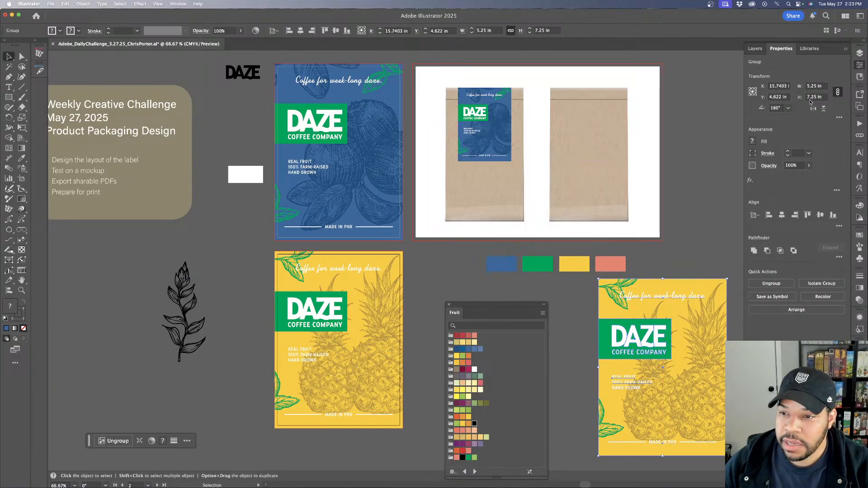
drag(599, 279, 626, 309)
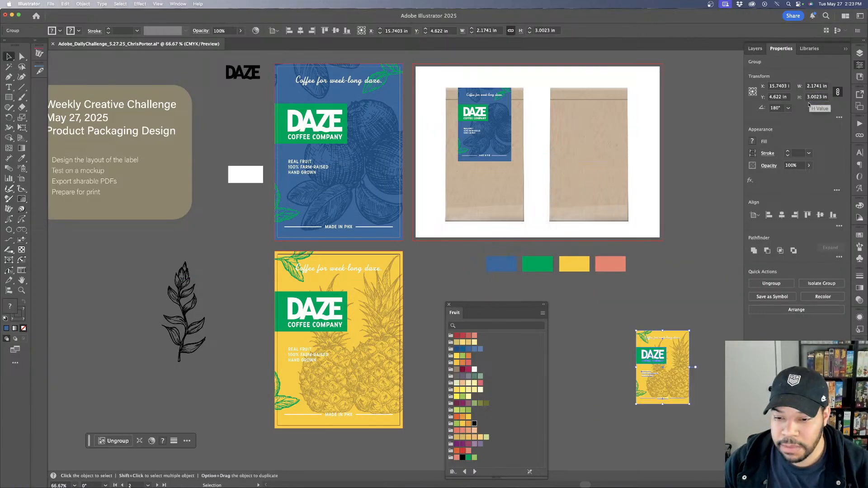
shift+click(490, 116)
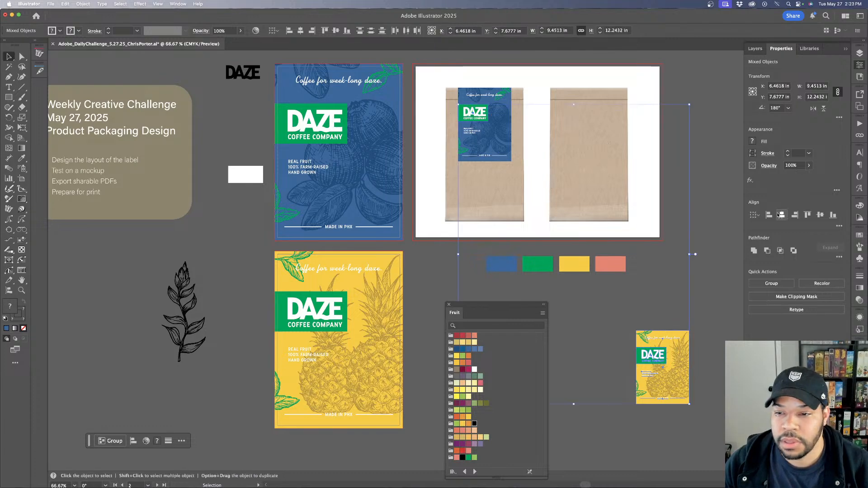
click(649, 186)
drag(679, 387, 599, 133)
click(644, 158)
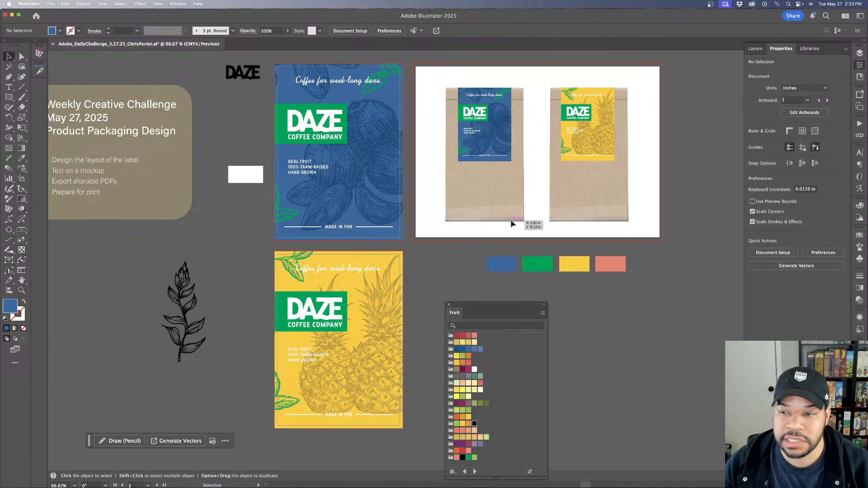
Move the Fruit swatch library clear of the artwork and duplicate the yellow label's artboard with its artwork beneath the colour swatches
drag(509, 304, 116, 261)
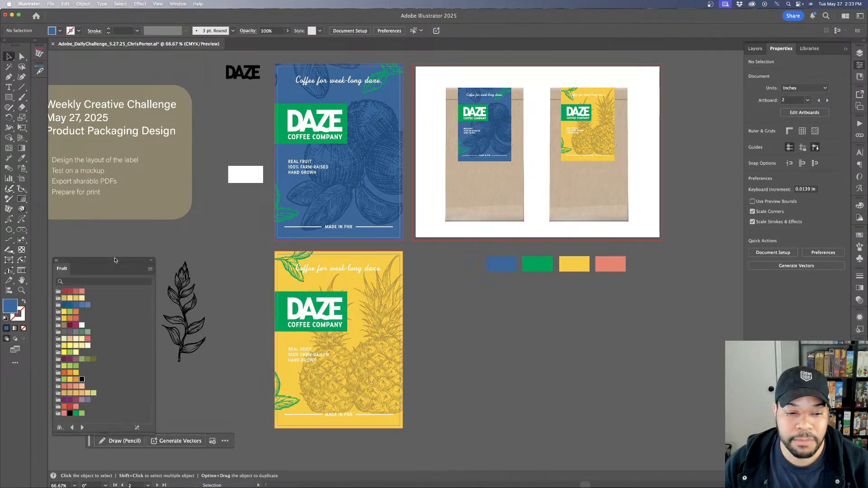
key(shift+o)
click(339, 285)
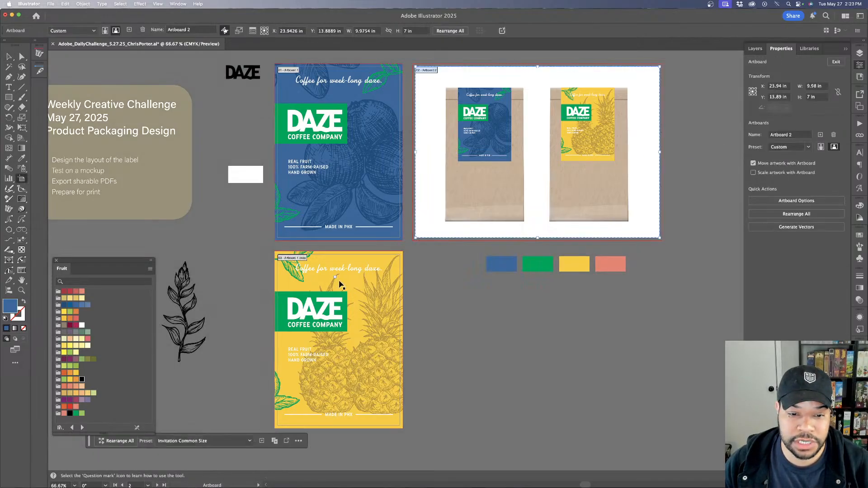
drag(324, 282, 498, 319)
key(a)
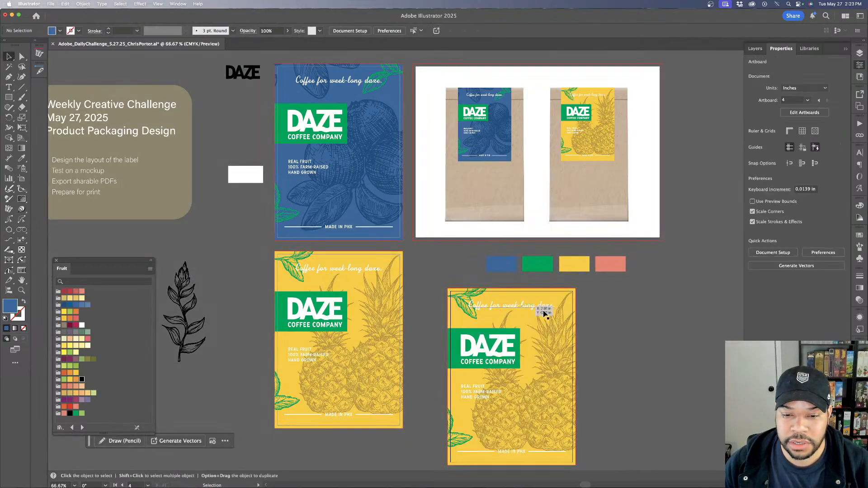
Try the green swatch colour as the background of the duplicated label
scroll(529, 294, down, 2)
click(526, 283)
key(i)
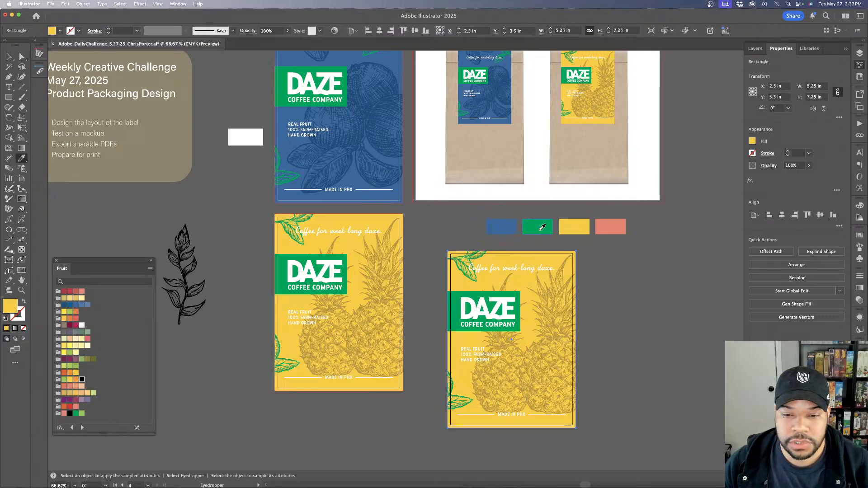
click(543, 226)
key(v)
double_click(530, 300)
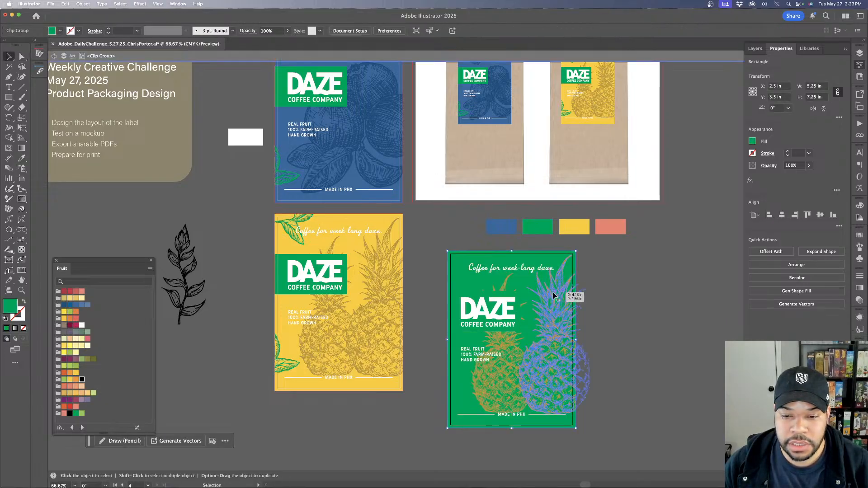
double_click(608, 272)
Fill the duplicated label's background with the salmon colour sampled from the swatch row
key(a)
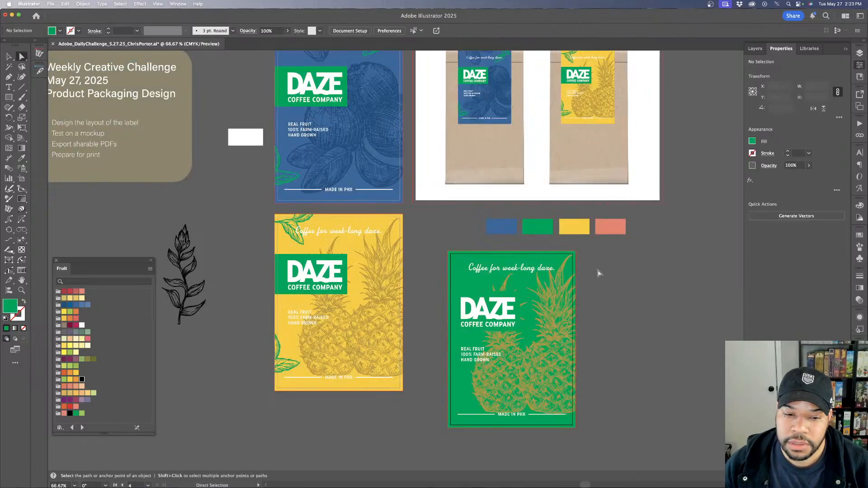
click(528, 277)
key(i)
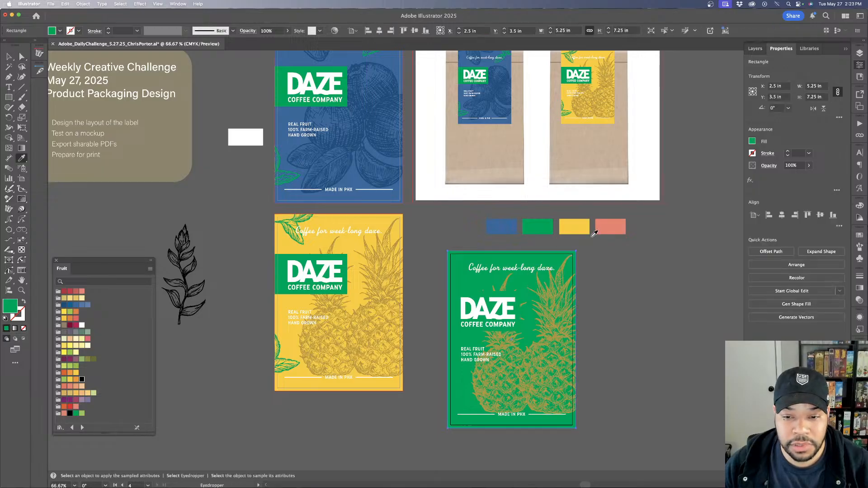
click(602, 227)
key(v)
key(super+shift+a)
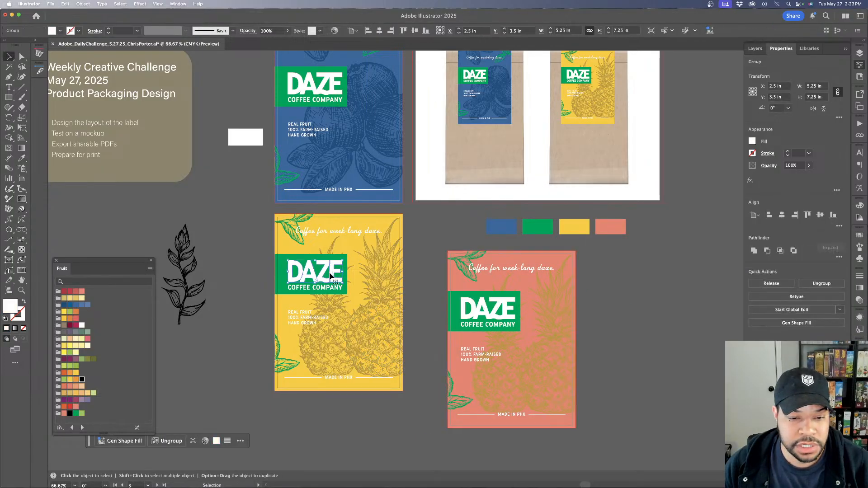
Replace the pineapples in the salmon label's clipping group with the black plant illustration, enlarged to about 3.19 × 7.32 in
click(202, 267)
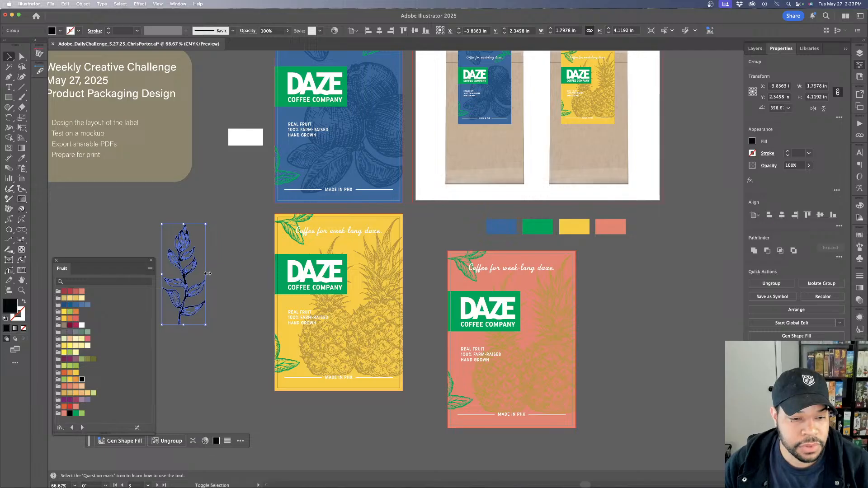
drag(207, 274, 560, 336)
key(BackSpace)
double_click(553, 322)
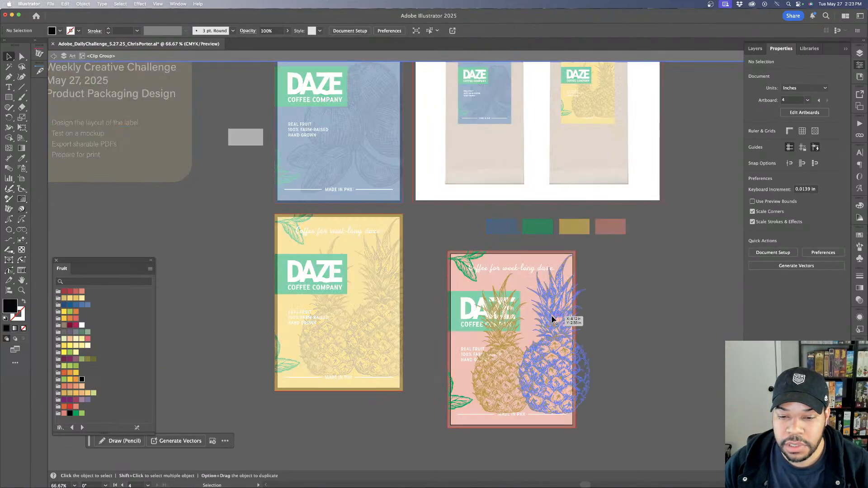
click(551, 316)
key(BackSpace)
key(super+f)
Recolour the plant with the sampled salmon darkened to d1675d, and leave the clipping group
key(i)
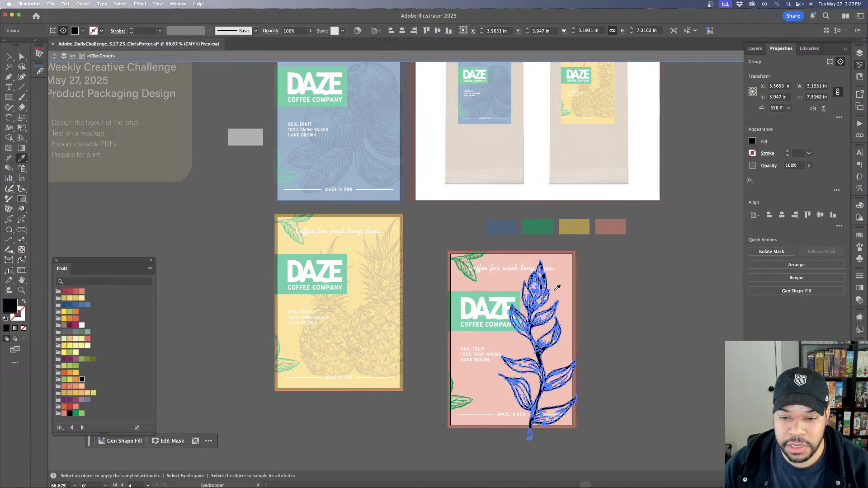
click(557, 288)
key(v)
double_click(12, 309)
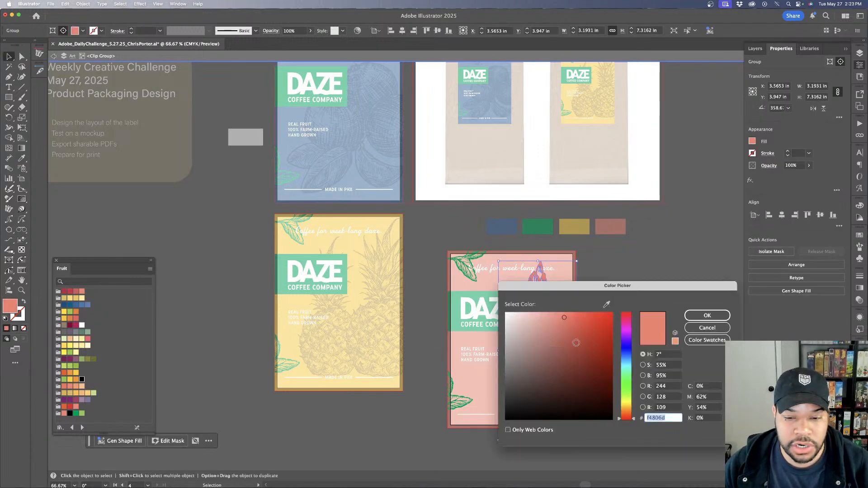
drag(565, 319, 565, 329)
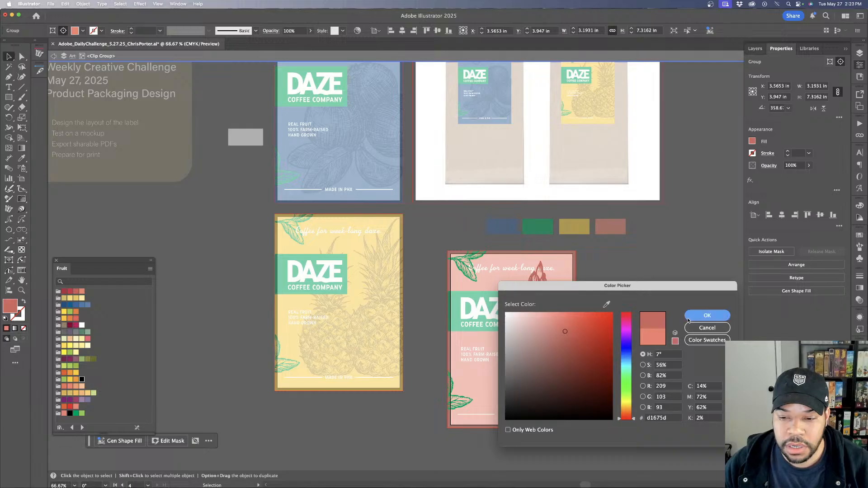
click(707, 315)
double_click(661, 294)
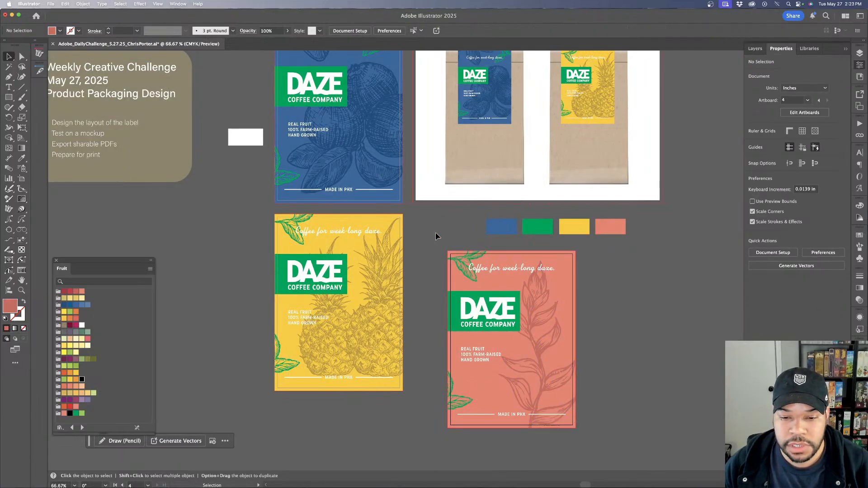
Duplicate the whole salmon label, scale the copy to about 2.17 × 3.00 in, and place it beside the second bag, level with the other labels
drag(436, 236, 589, 428)
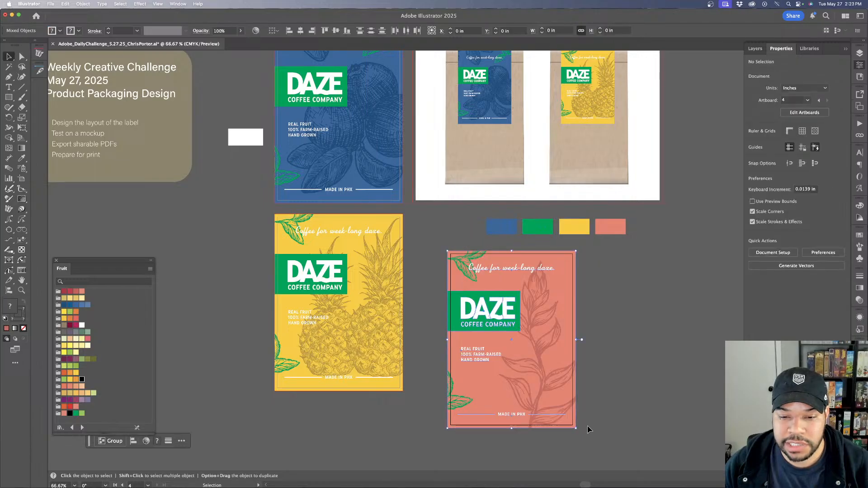
scroll(584, 411, up, 2)
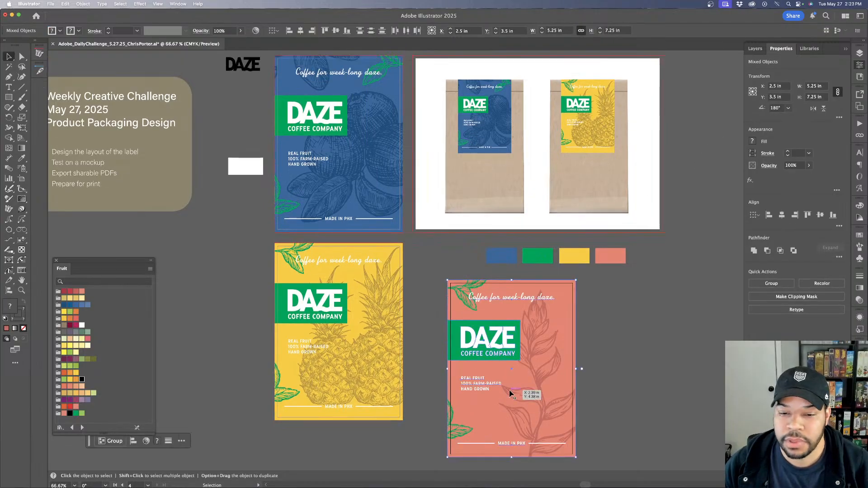
drag(510, 395, 672, 189)
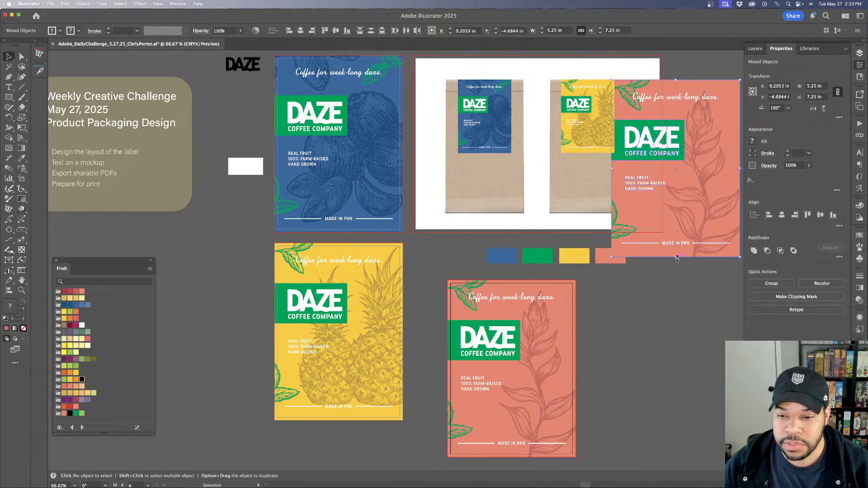
drag(677, 259, 637, 154)
drag(640, 145, 673, 142)
click(698, 225)
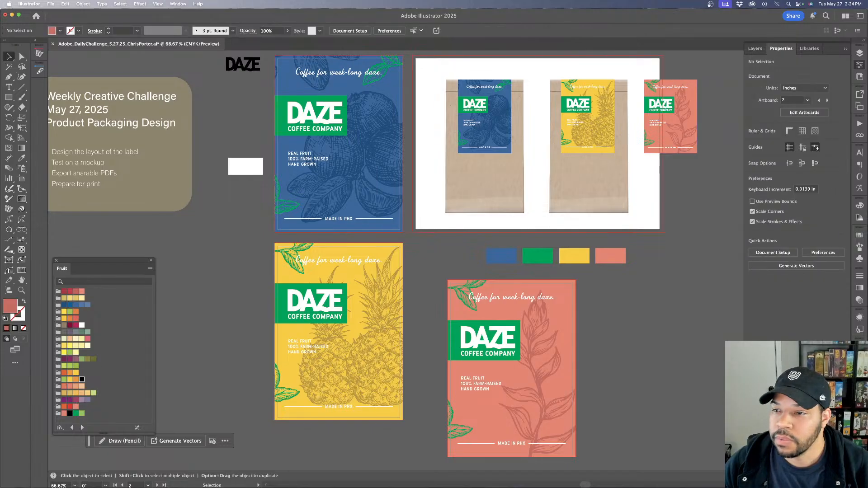
Unlock the Bags layer, duplicate the second bag horizontally beside it as a third bag, and lock the layer again
click(862, 53)
click(737, 95)
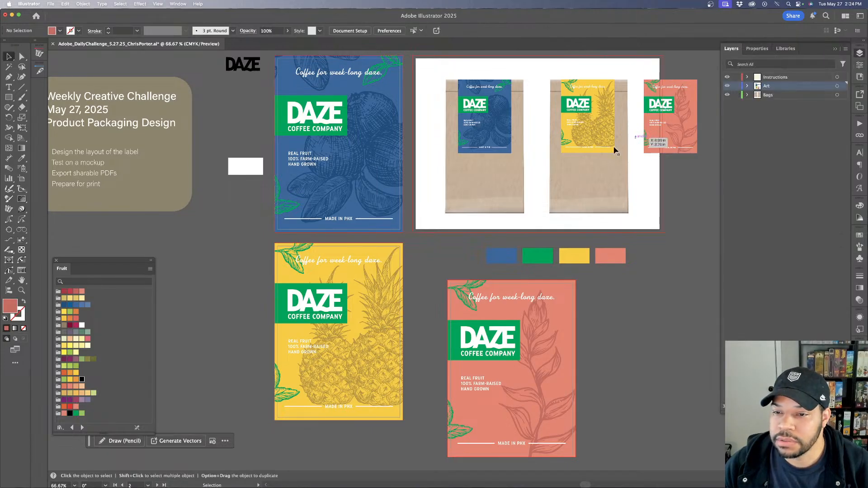
click(614, 168)
scroll(583, 172, right, 5)
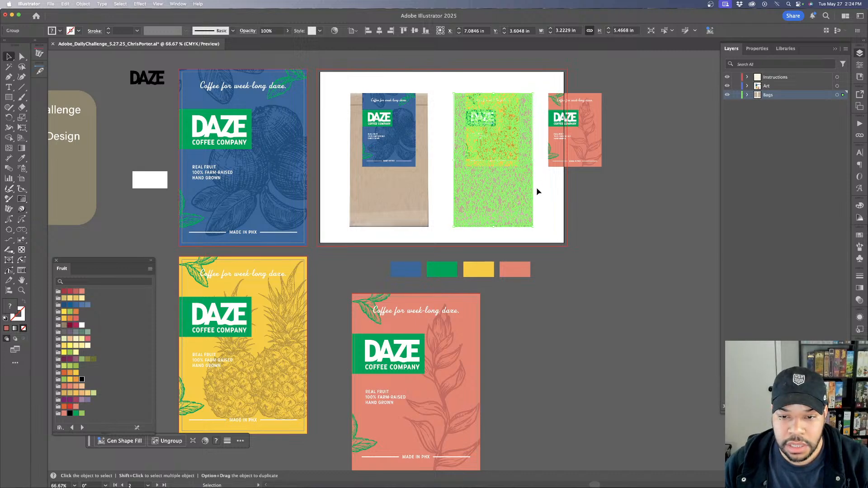
scroll(538, 192, up, 1)
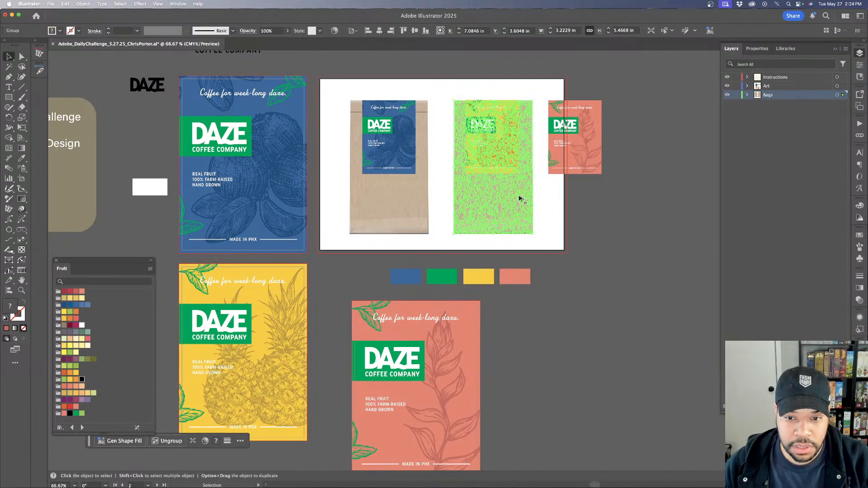
drag(519, 197, 623, 194)
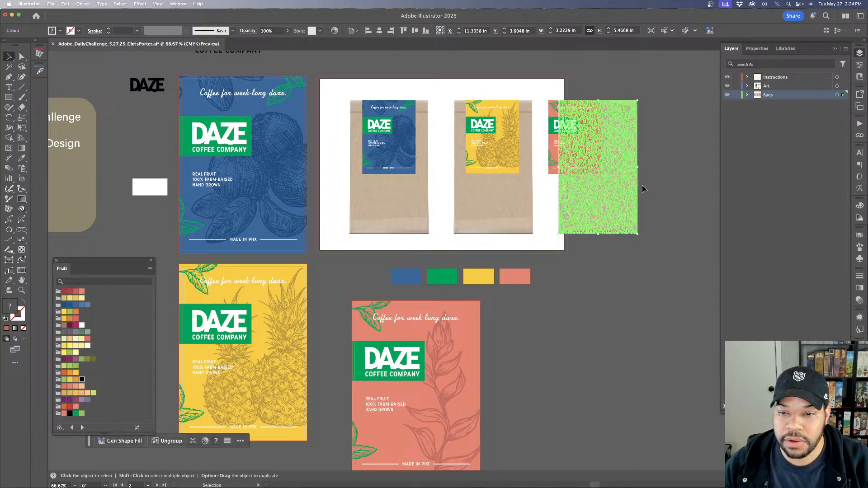
scroll(653, 182, up, 1)
click(654, 181)
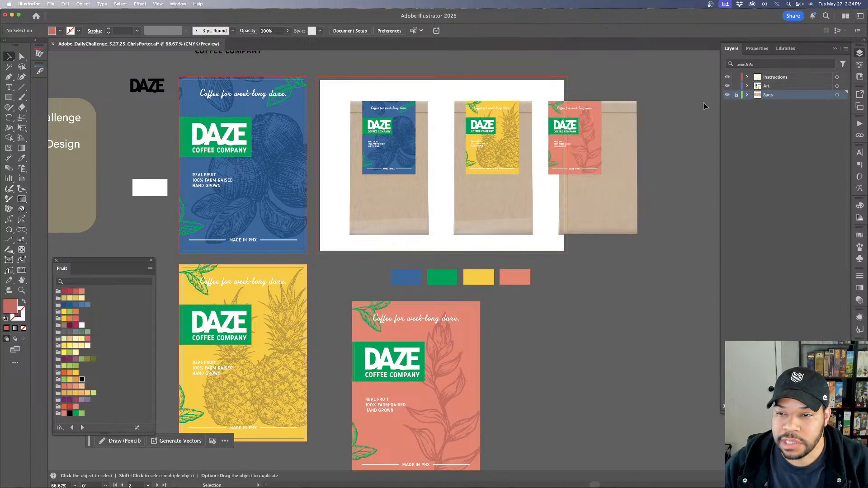
Move the small salmon label sideways so it is centred on the third bag
click(584, 125)
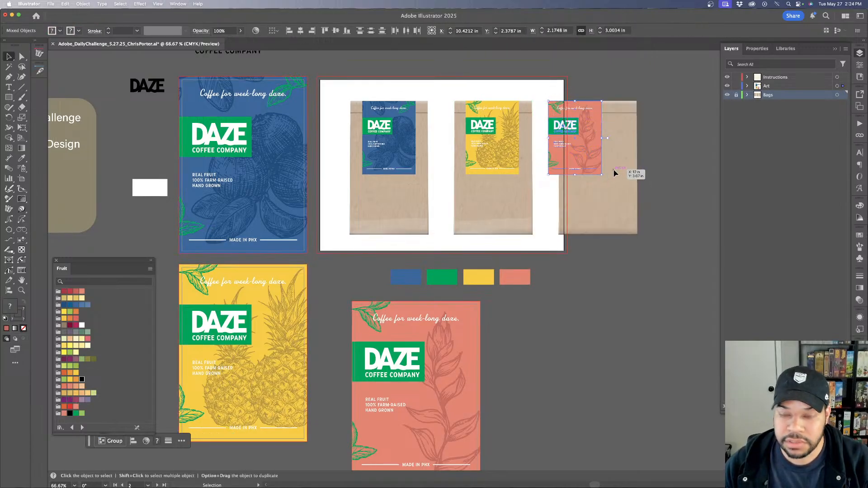
drag(579, 163, 604, 163)
click(638, 159)
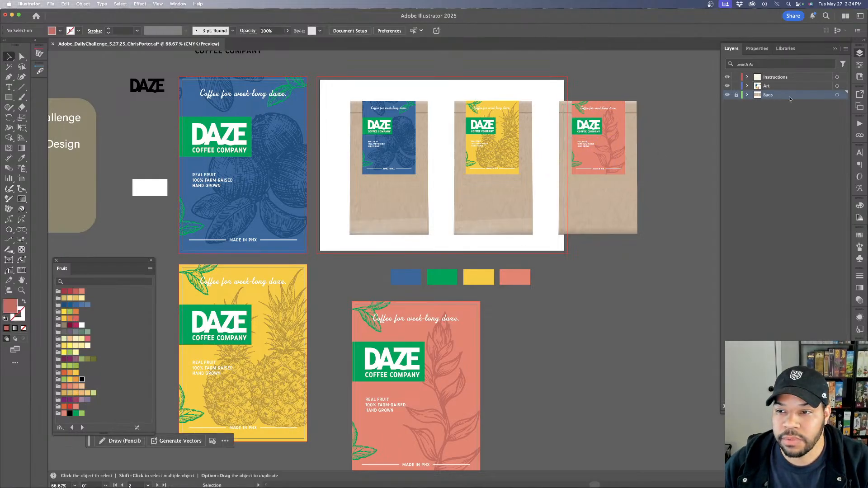
Widen the mockup artboard, Artboard 2, so it encloses all three bags with a white margin
click(858, 66)
click(806, 112)
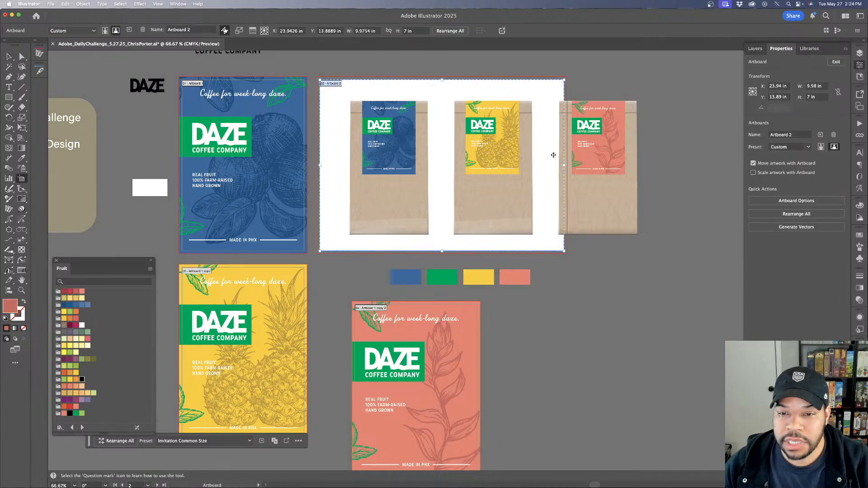
drag(566, 165, 659, 165)
key(v)
Start saving a copy of the file in Adobe PDF format, limited to an artboard range instead of all artboards
click(298, 165)
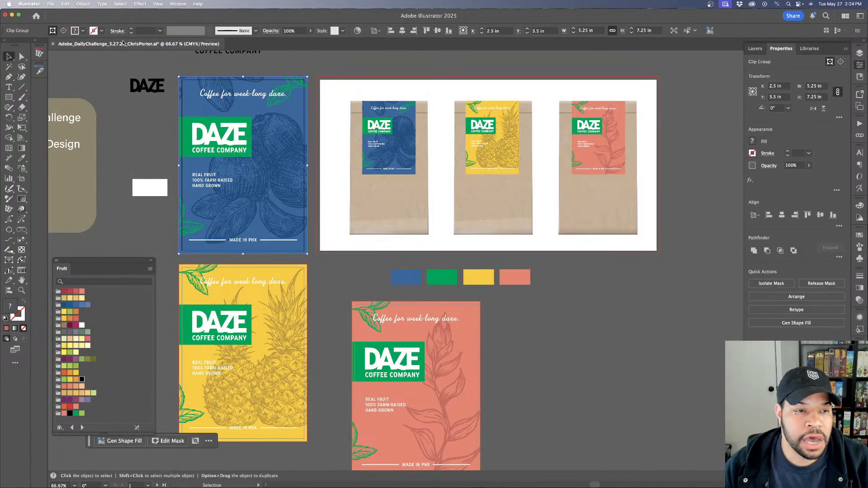
click(51, 4)
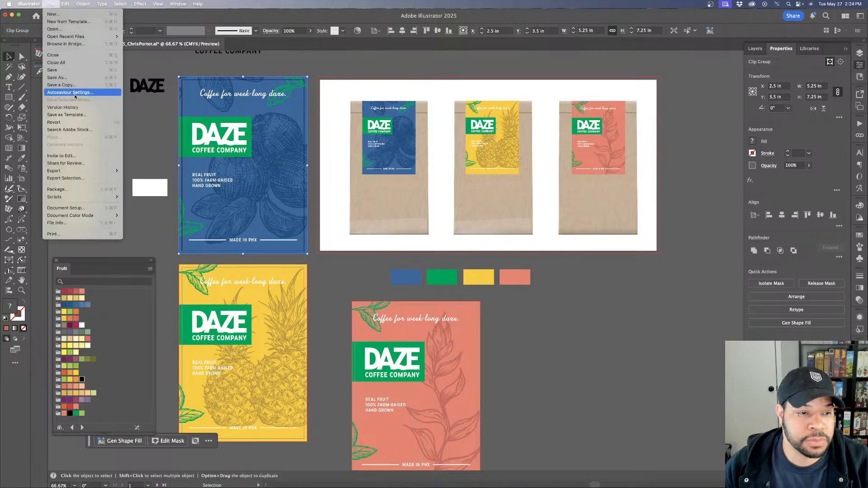
click(323, 121)
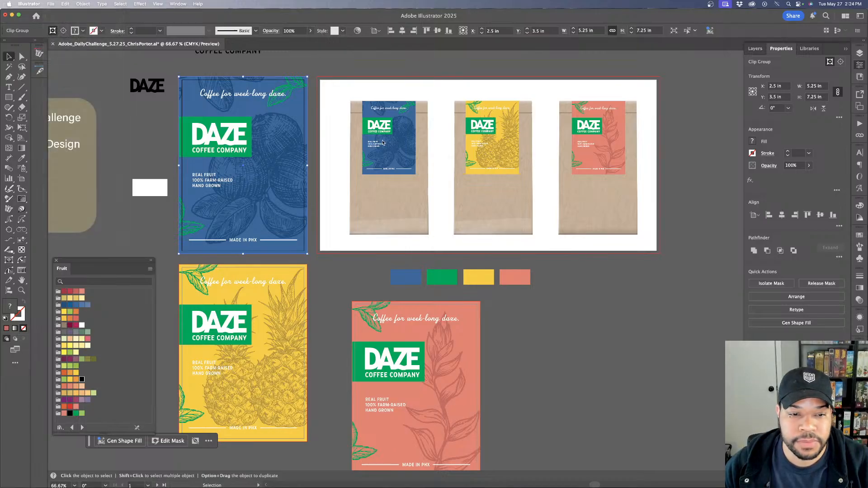
key(super+alt+s)
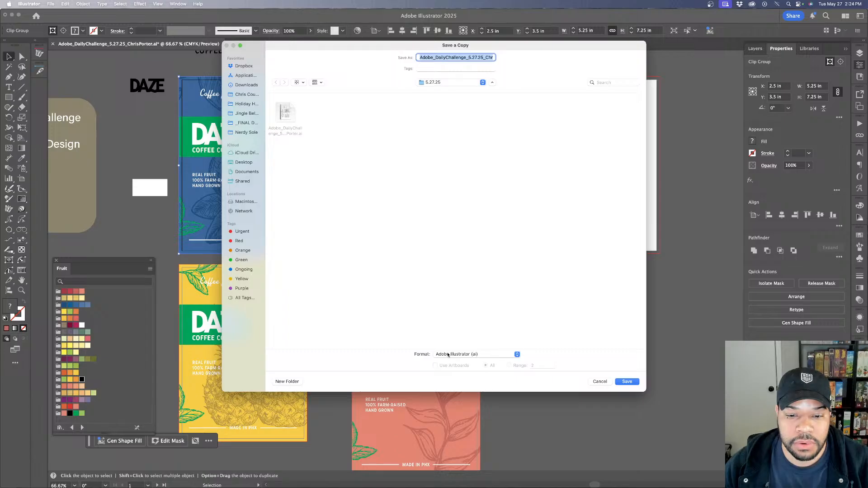
click(448, 355)
click(450, 363)
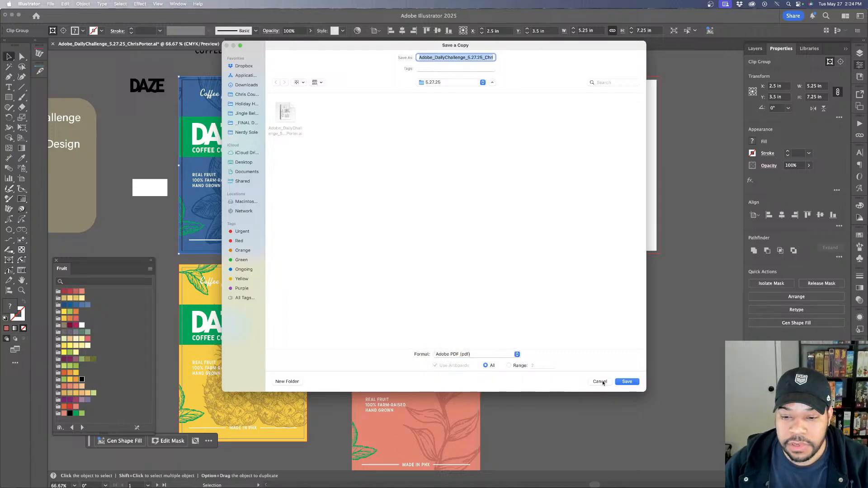
click(535, 365)
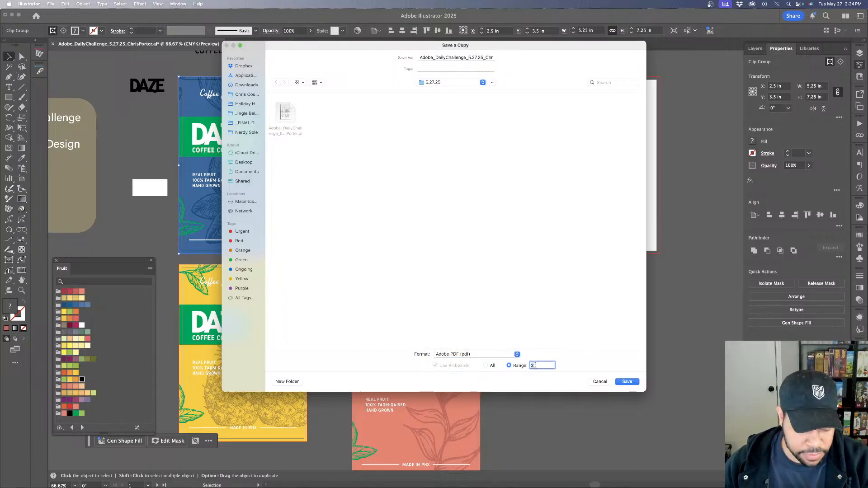
click(621, 383)
Apply the [High Quality Print] PDF preset and turn off Preserve Illustrator Editing Capabilities
click(277, 206)
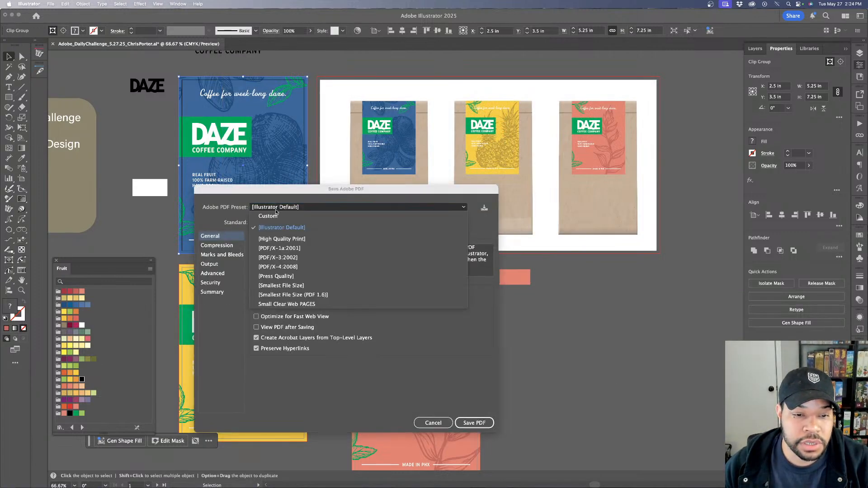
click(286, 241)
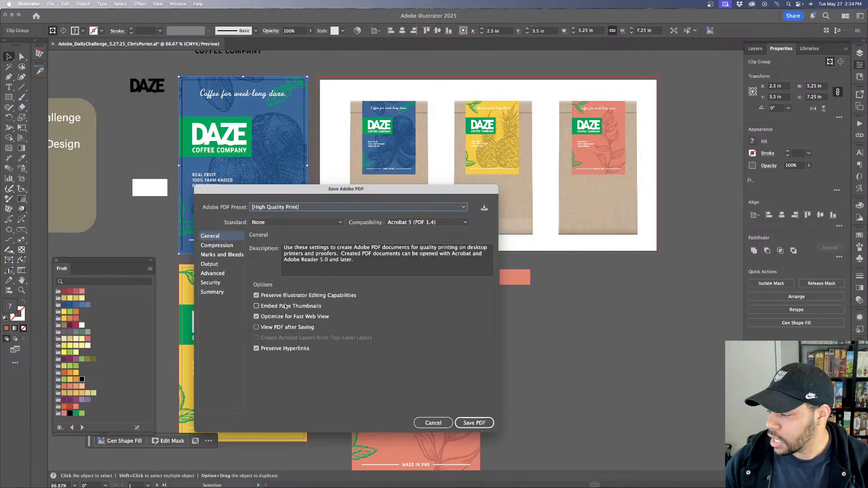
click(256, 295)
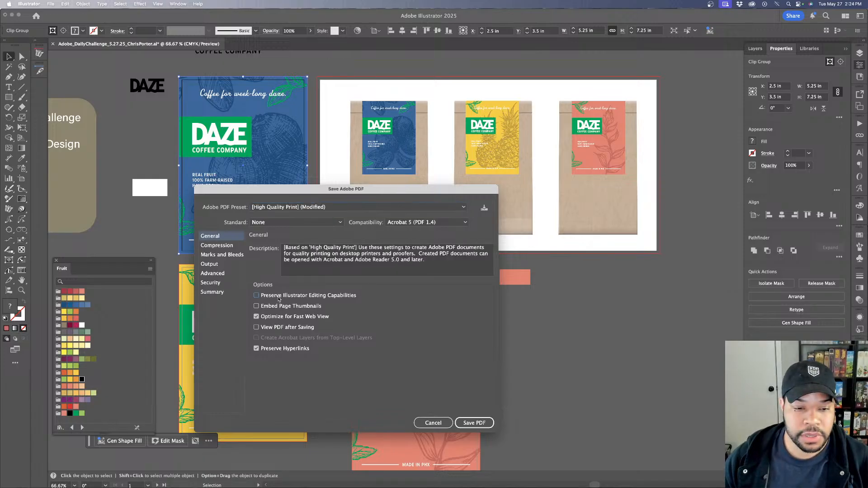
Enable Trim Marks and Use Document Bleed Settings for the PDF, and leave the export without saving it
click(218, 246)
click(218, 255)
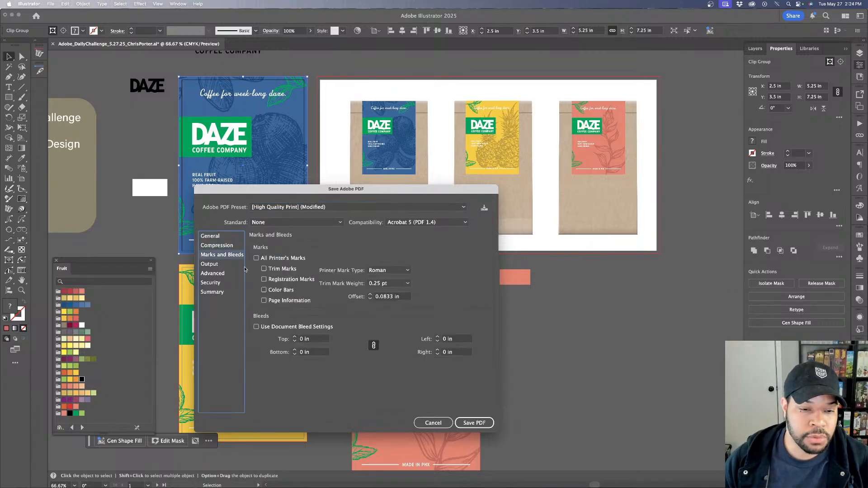
click(265, 269)
click(257, 327)
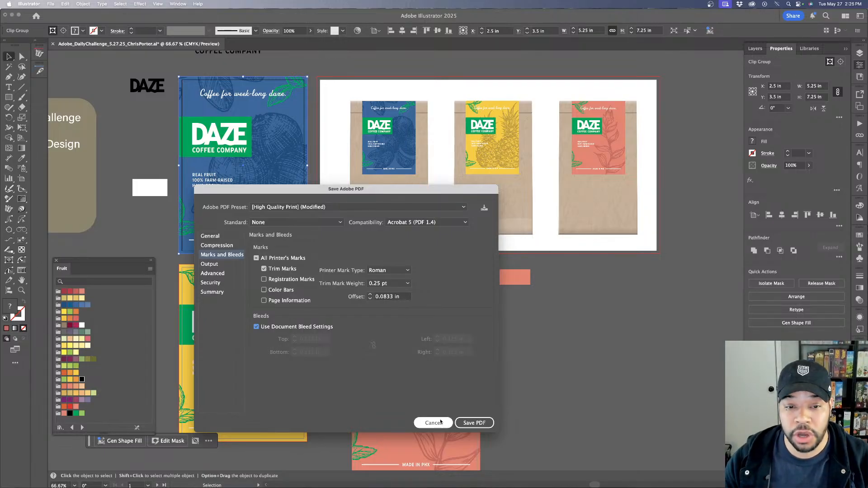
click(218, 238)
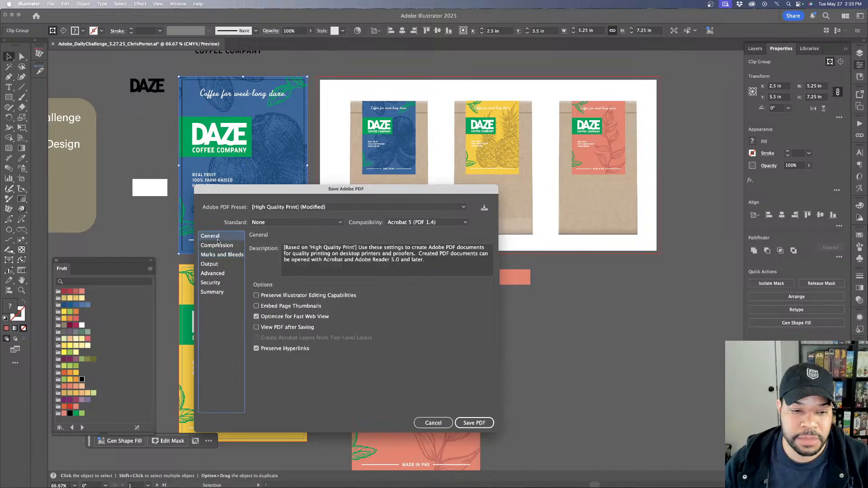
click(221, 255)
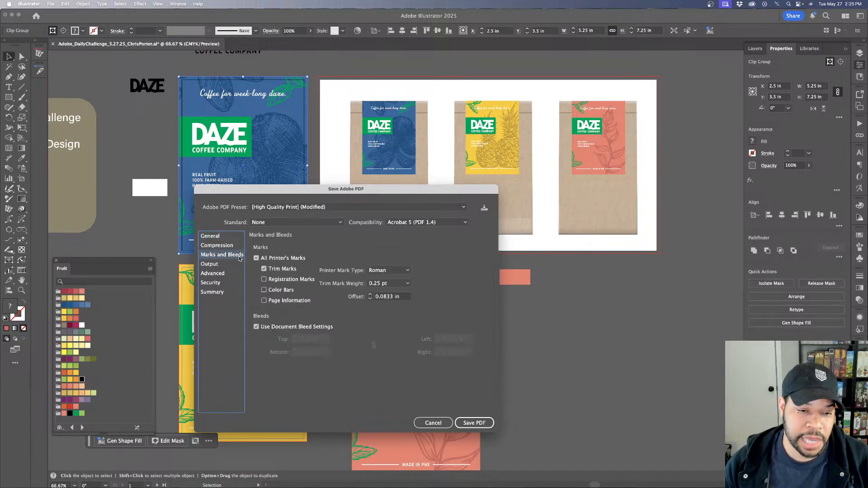
click(432, 423)
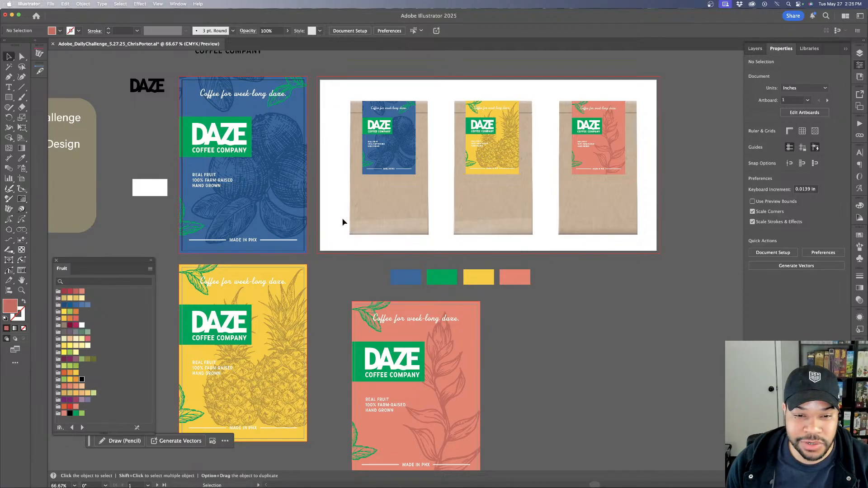
Try to edit the "Coffee for week-long daze." tagline on the first bag's blue label
click(387, 171)
key(super+equal)
key(super+equal)
key(super+equal)
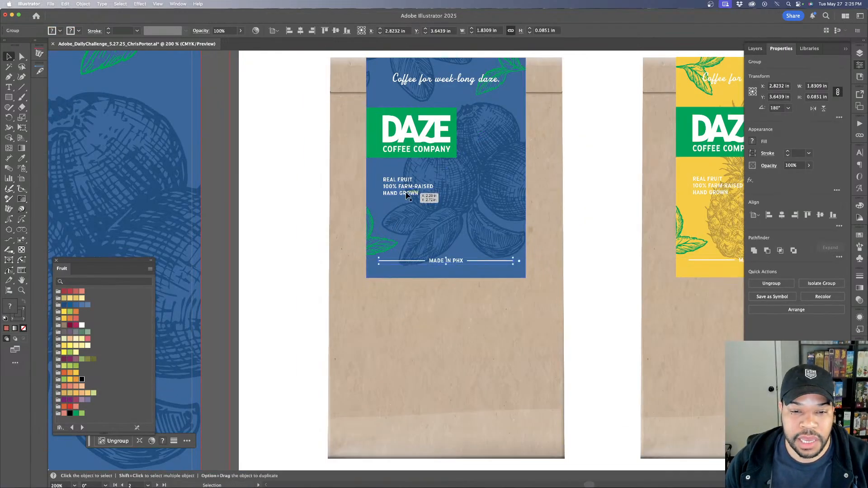
click(406, 195)
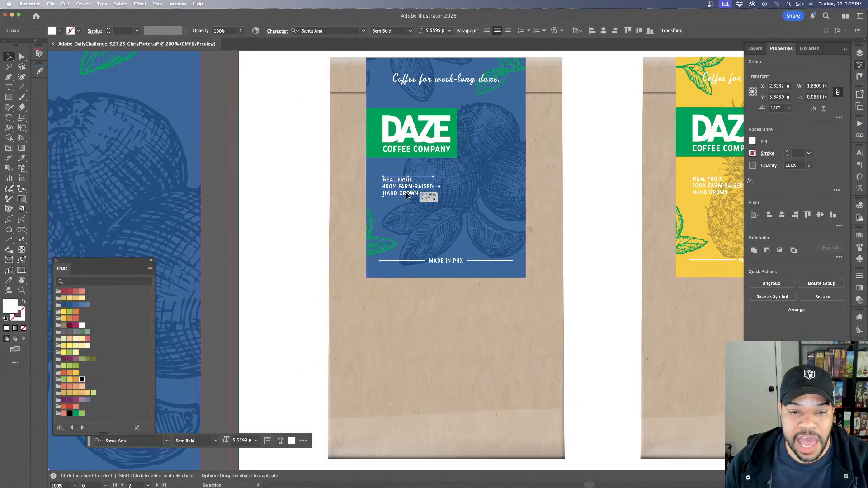
click(441, 81)
double_click(440, 80)
key(super+shift+a)
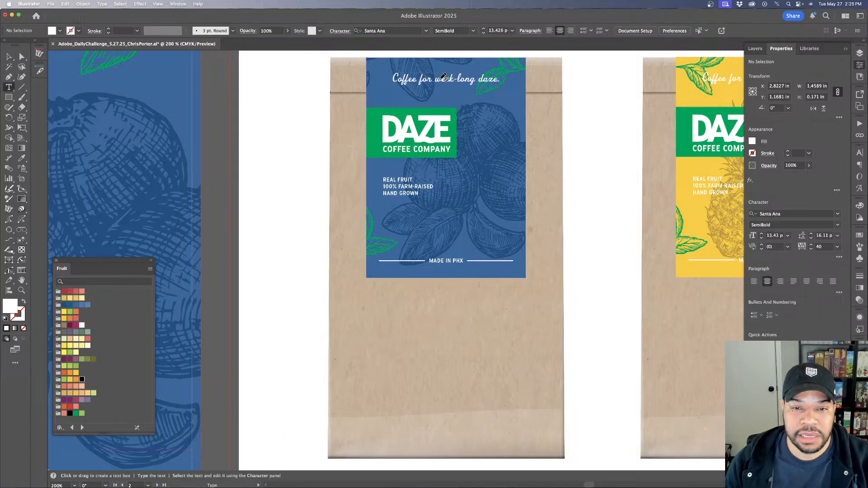
click(7, 56)
click(9, 87)
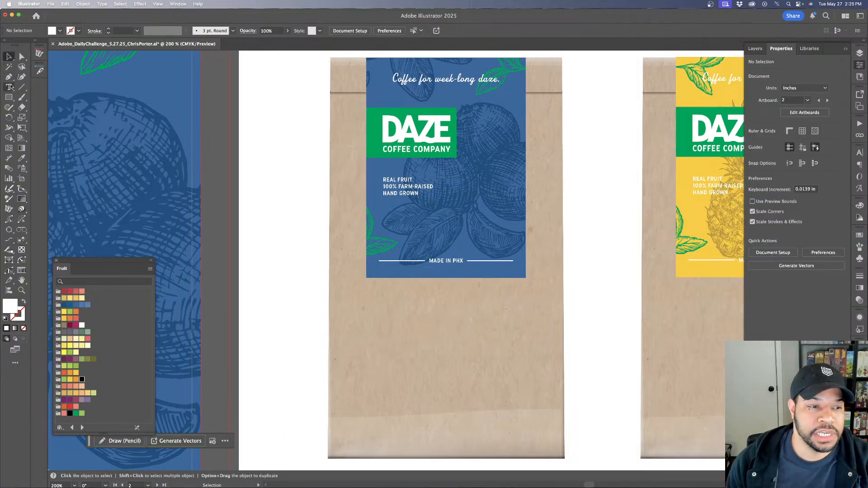
click(9, 57)
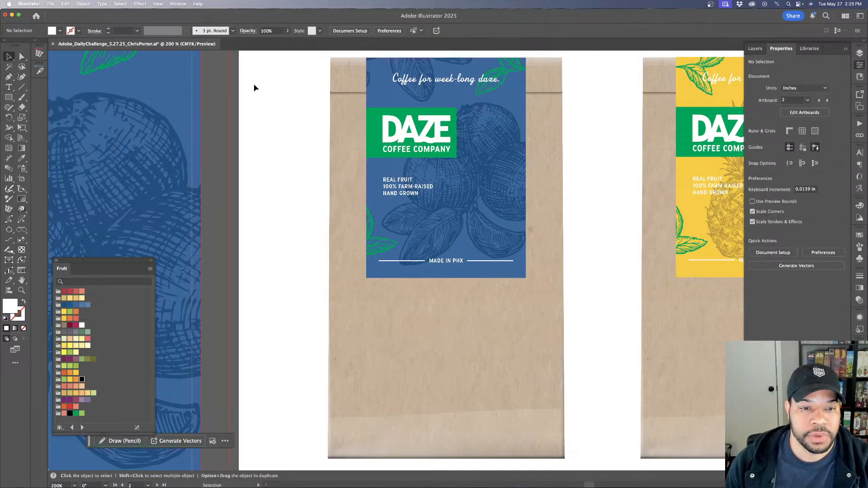
click(441, 80)
click(8, 86)
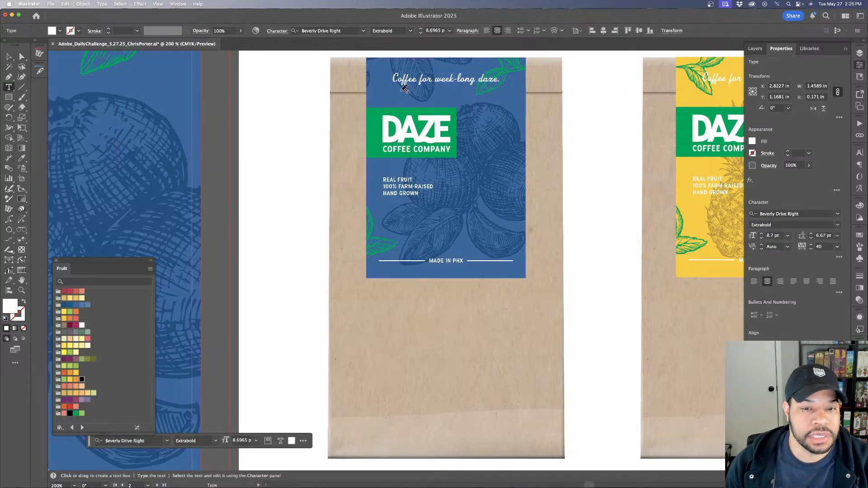
key(v)
double_click(429, 80)
key(super+shift+a)
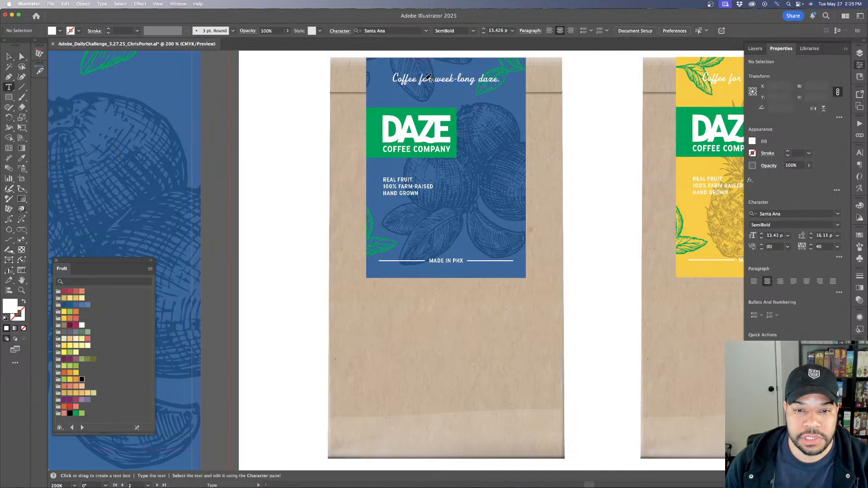
key(v)
Make the Art layer active and replace the tagline on the first bag's blue label with "Glory Daze"
click(860, 54)
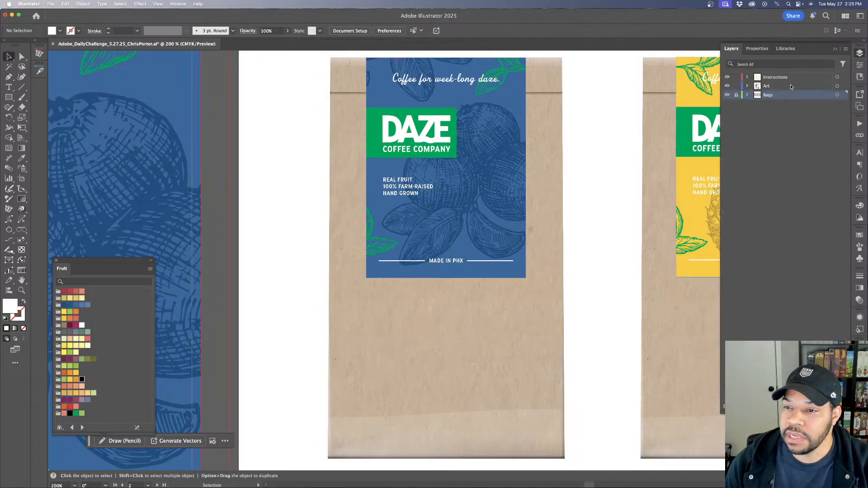
click(767, 86)
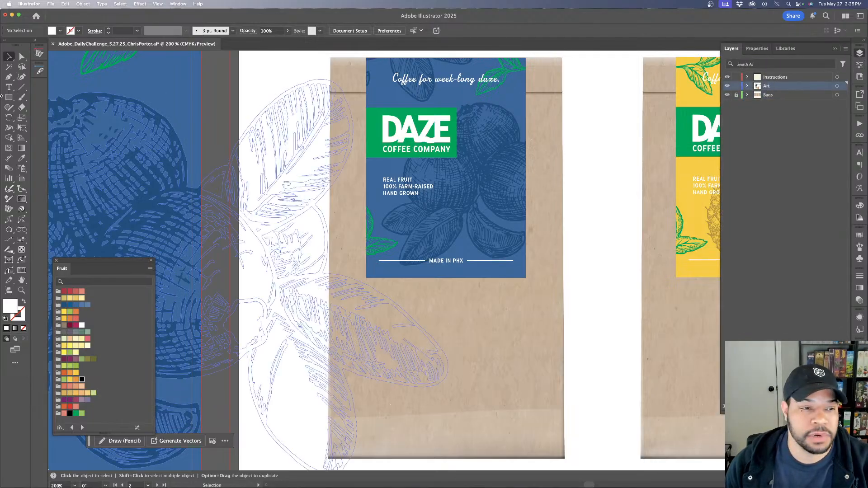
click(8, 87)
click(462, 78)
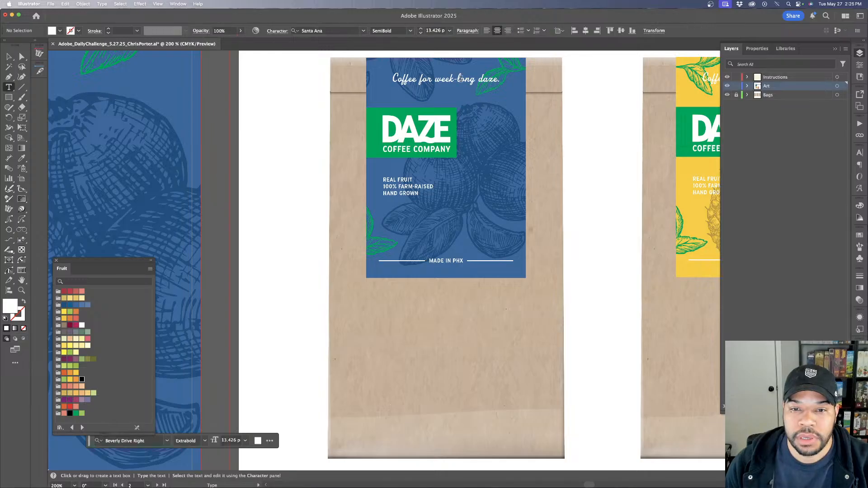
key(super+a)
text(Gl)
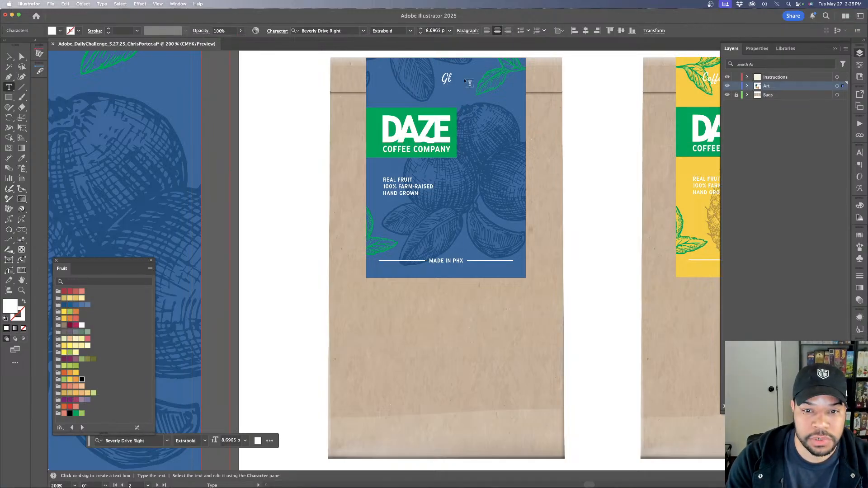
text(ory Daze)
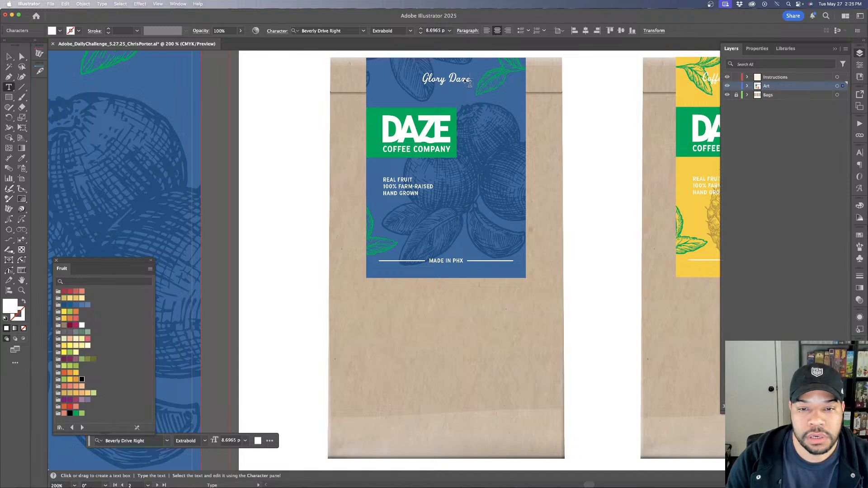
Replace the tagline on the second bag's yellow label with "Lazy Daze" and deselect the text
scroll(469, 83, right, 5)
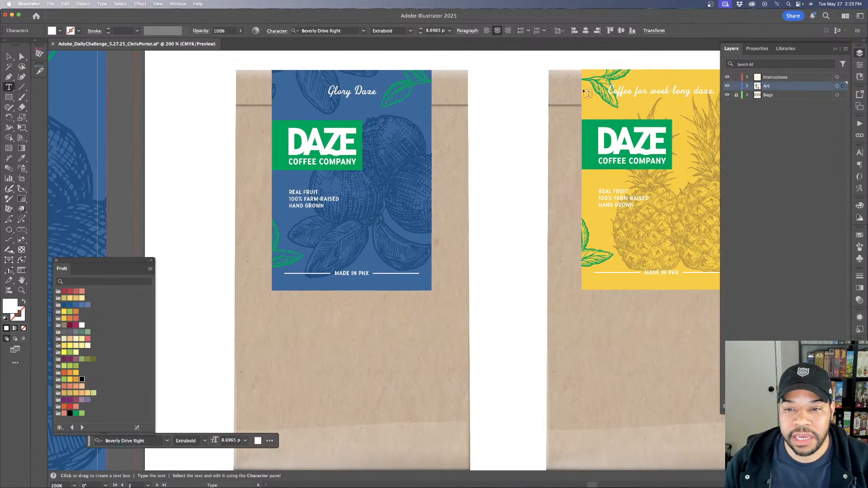
triple_click(622, 90)
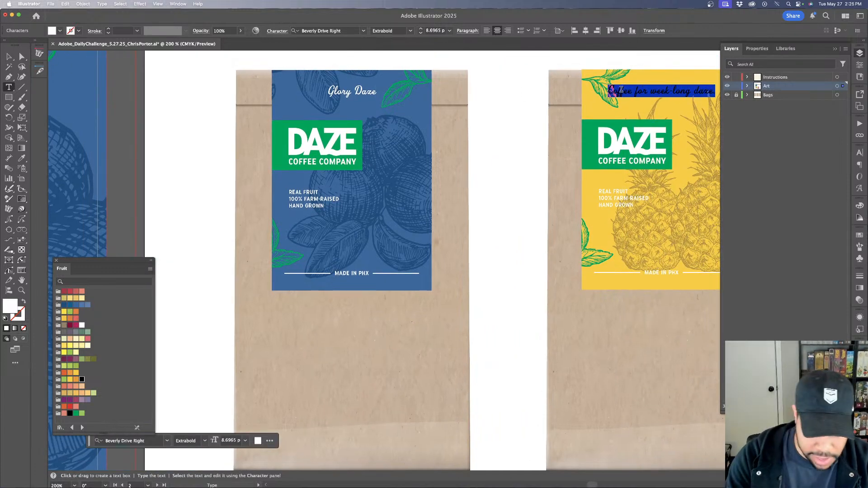
text(Lazy Da)
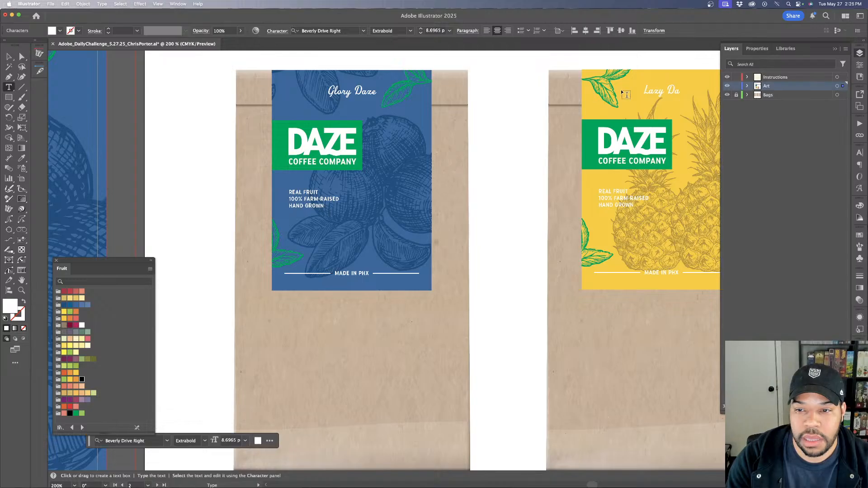
text(ze)
scroll(520, 167, down, 5)
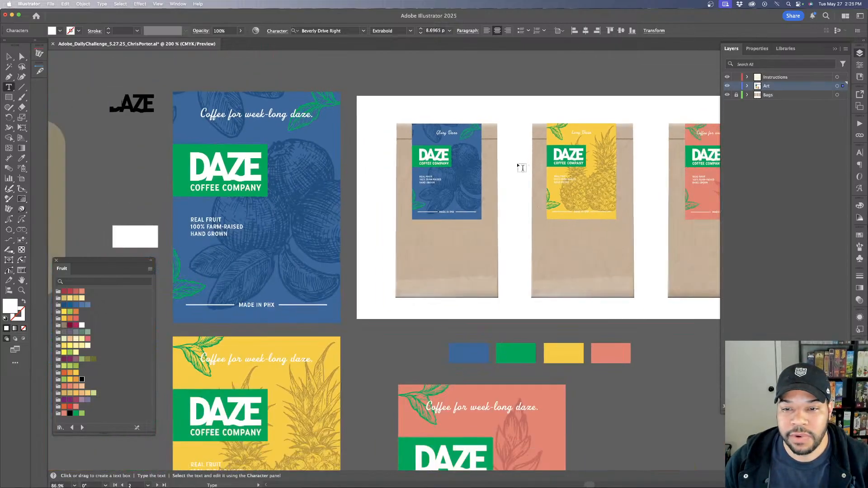
key(Escape)
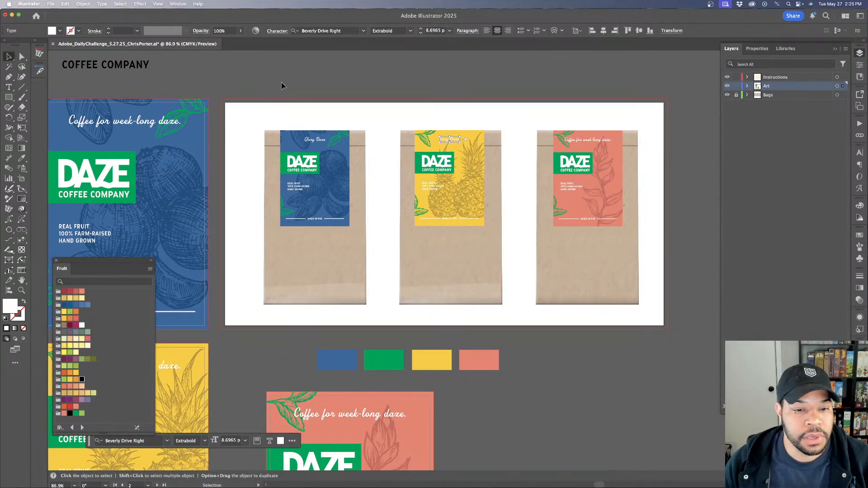
click(282, 86)
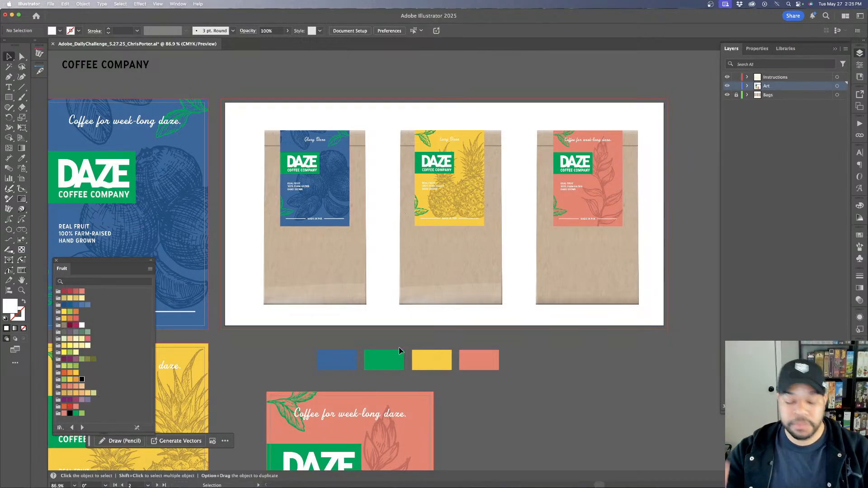
Save the document and hide the floating and side panels to leave the mockups unobstructed
key(a)
key(super+s)
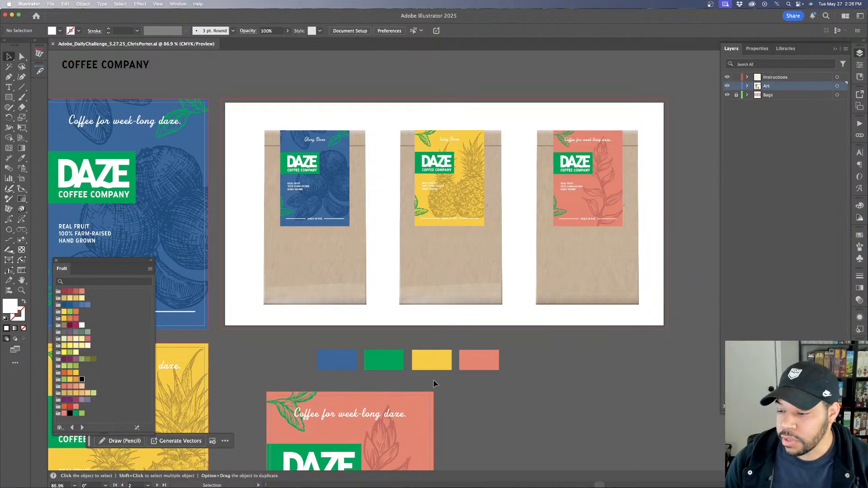
key(shift+Tab)
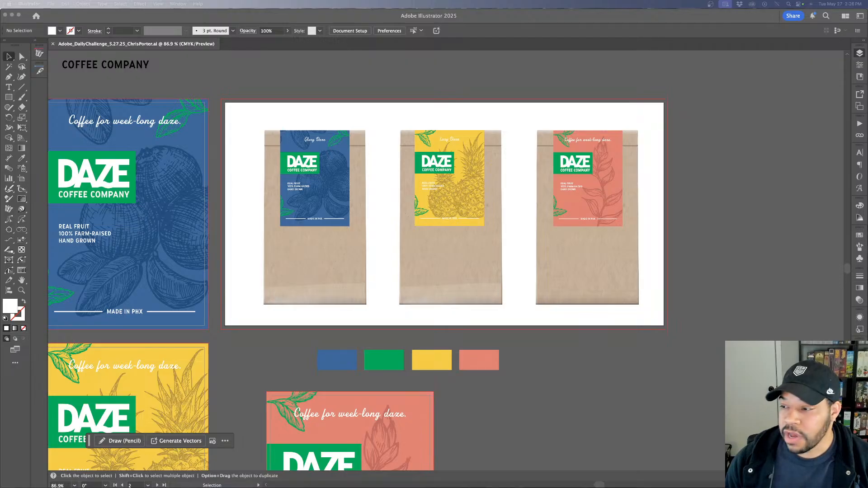